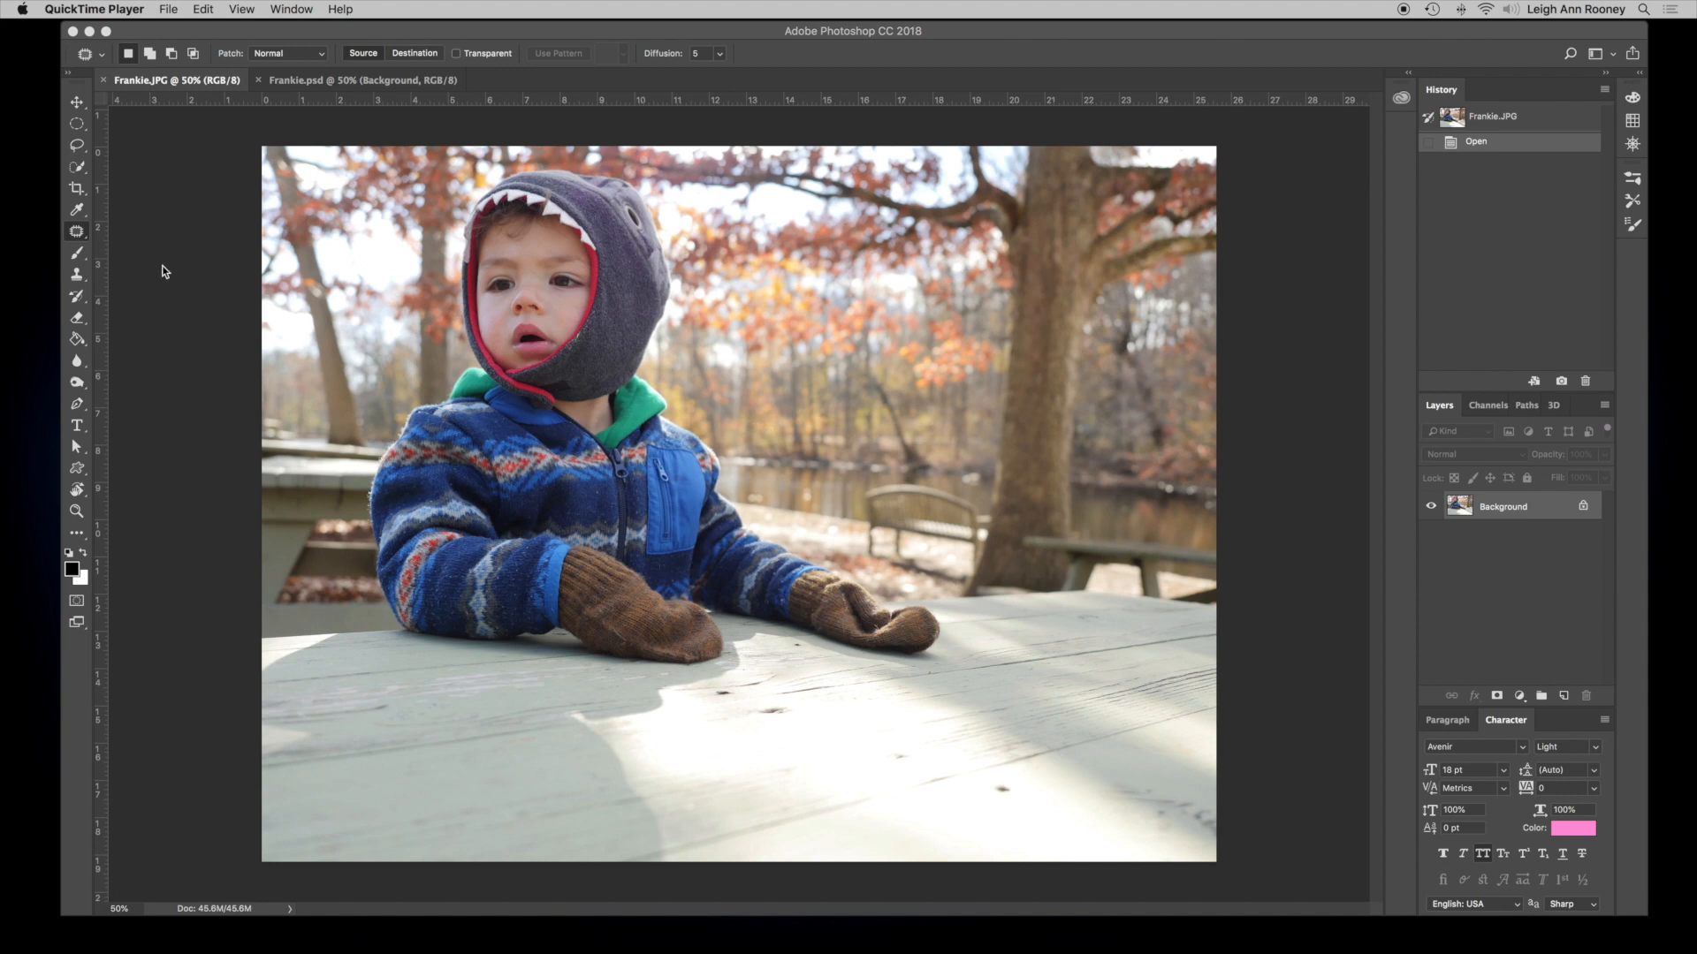
Enter the Select and Mask workspace from the Quick Selection tool and set the view mode to Overlay
left_click(78, 168)
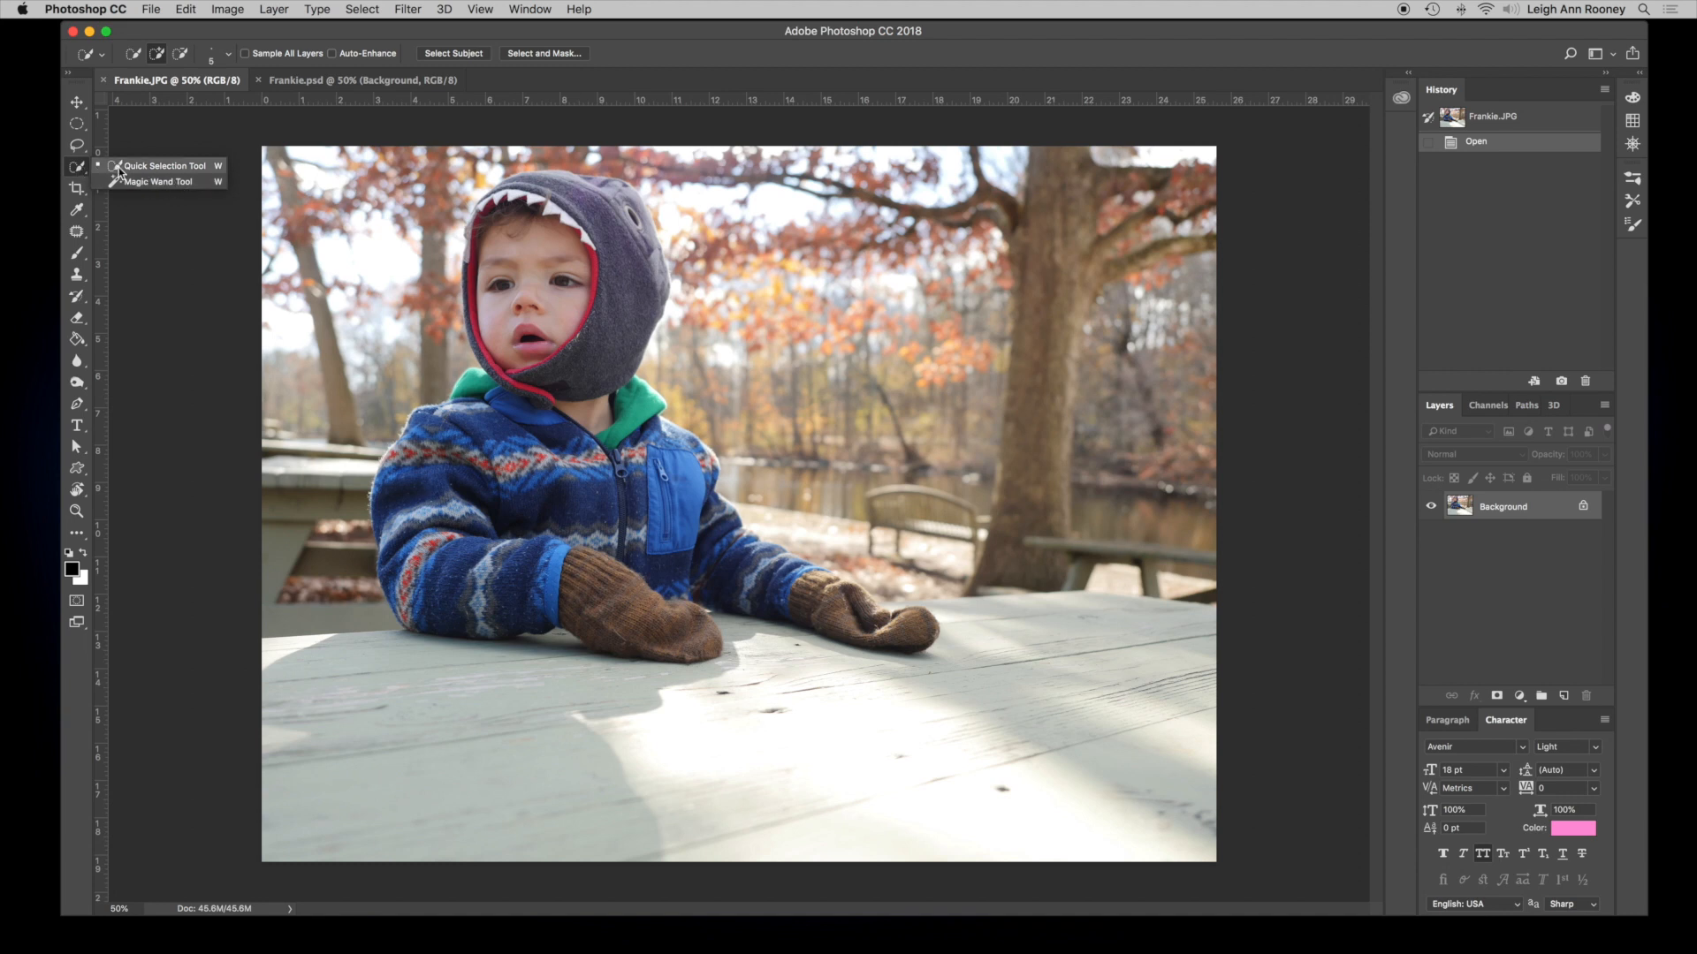
left_click(146, 166)
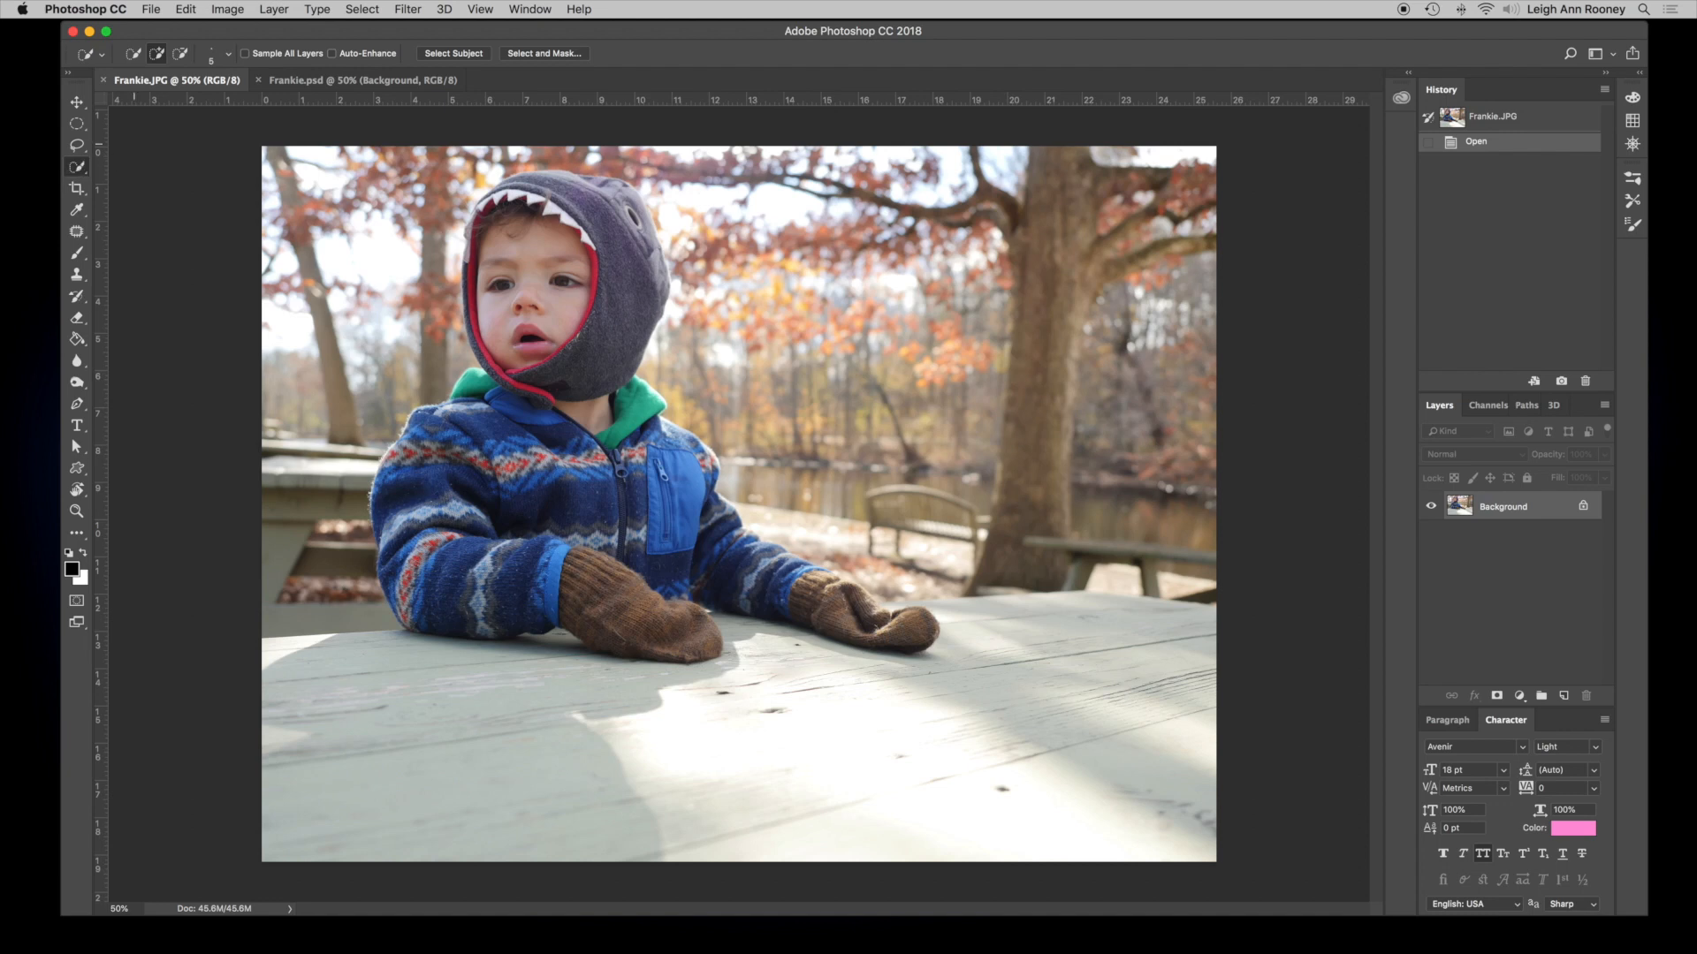
left_click(551, 53)
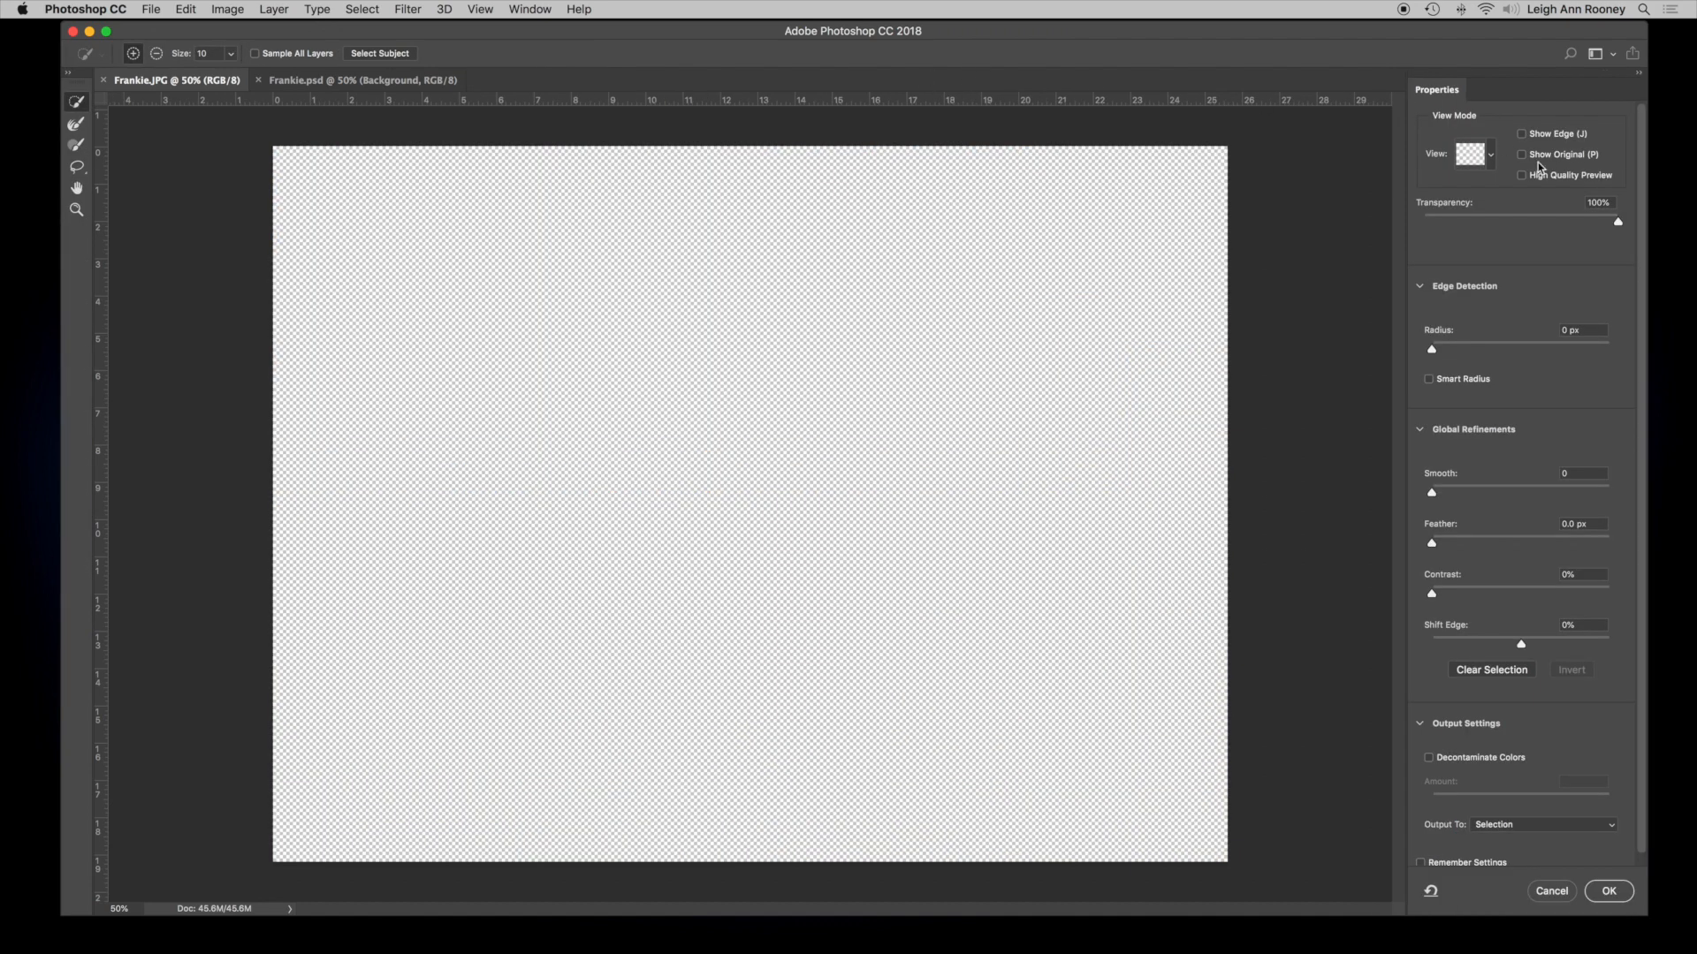
left_click(1491, 156)
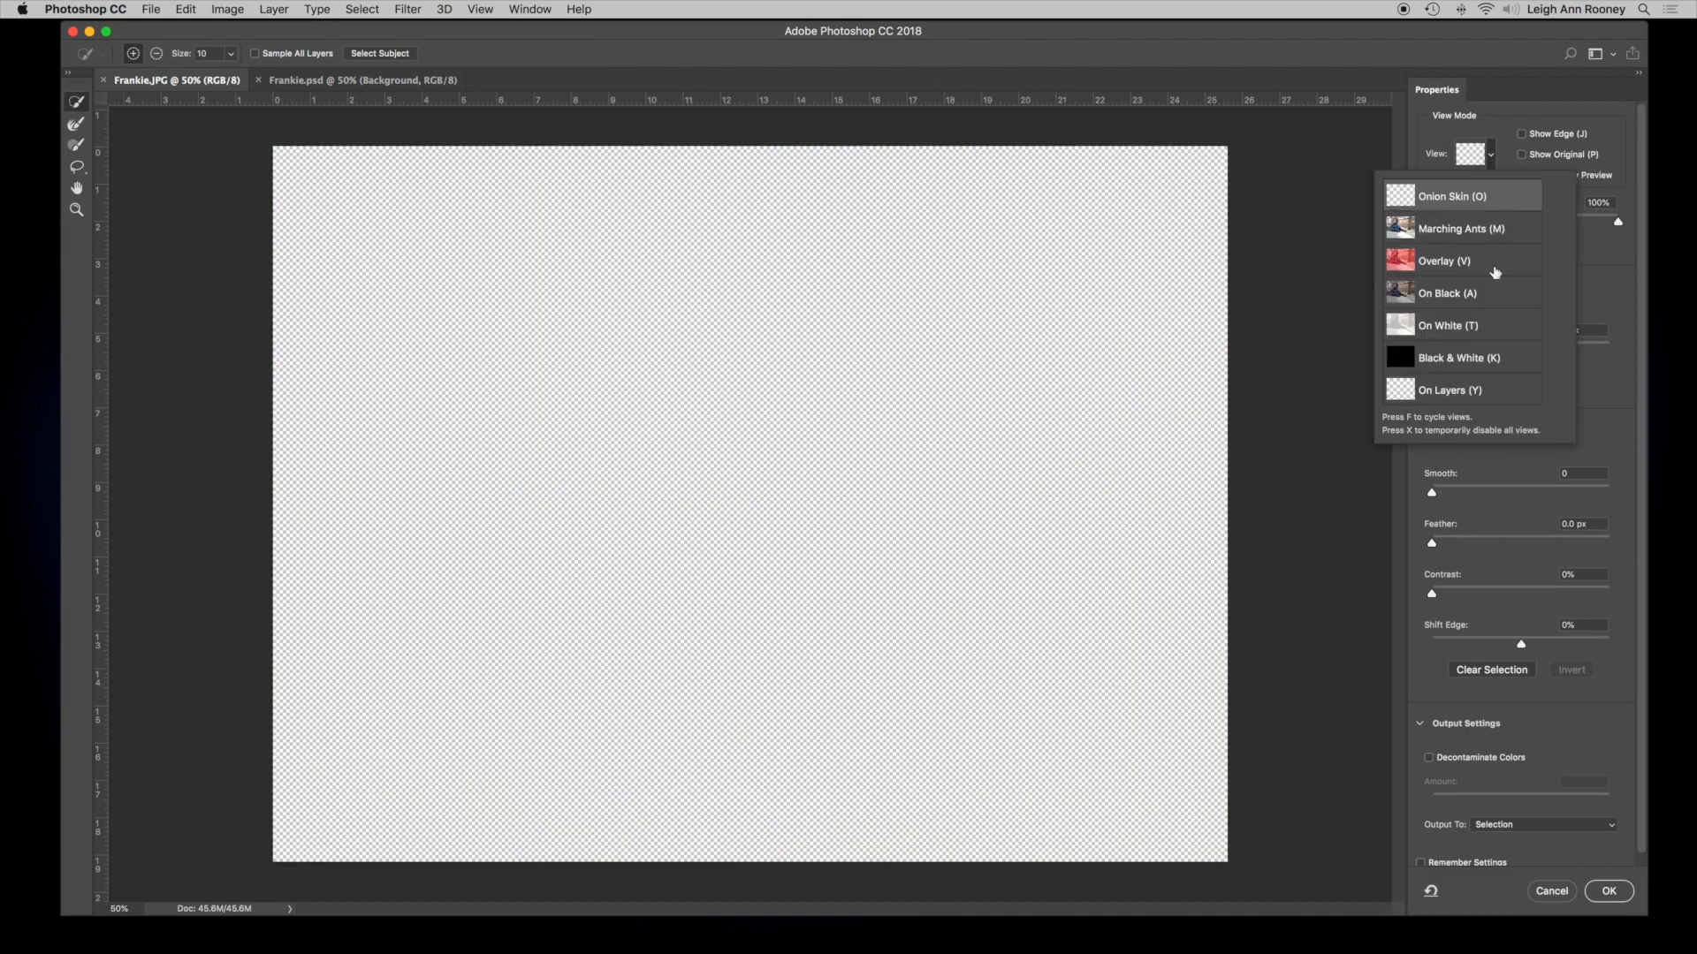
left_click(1478, 265)
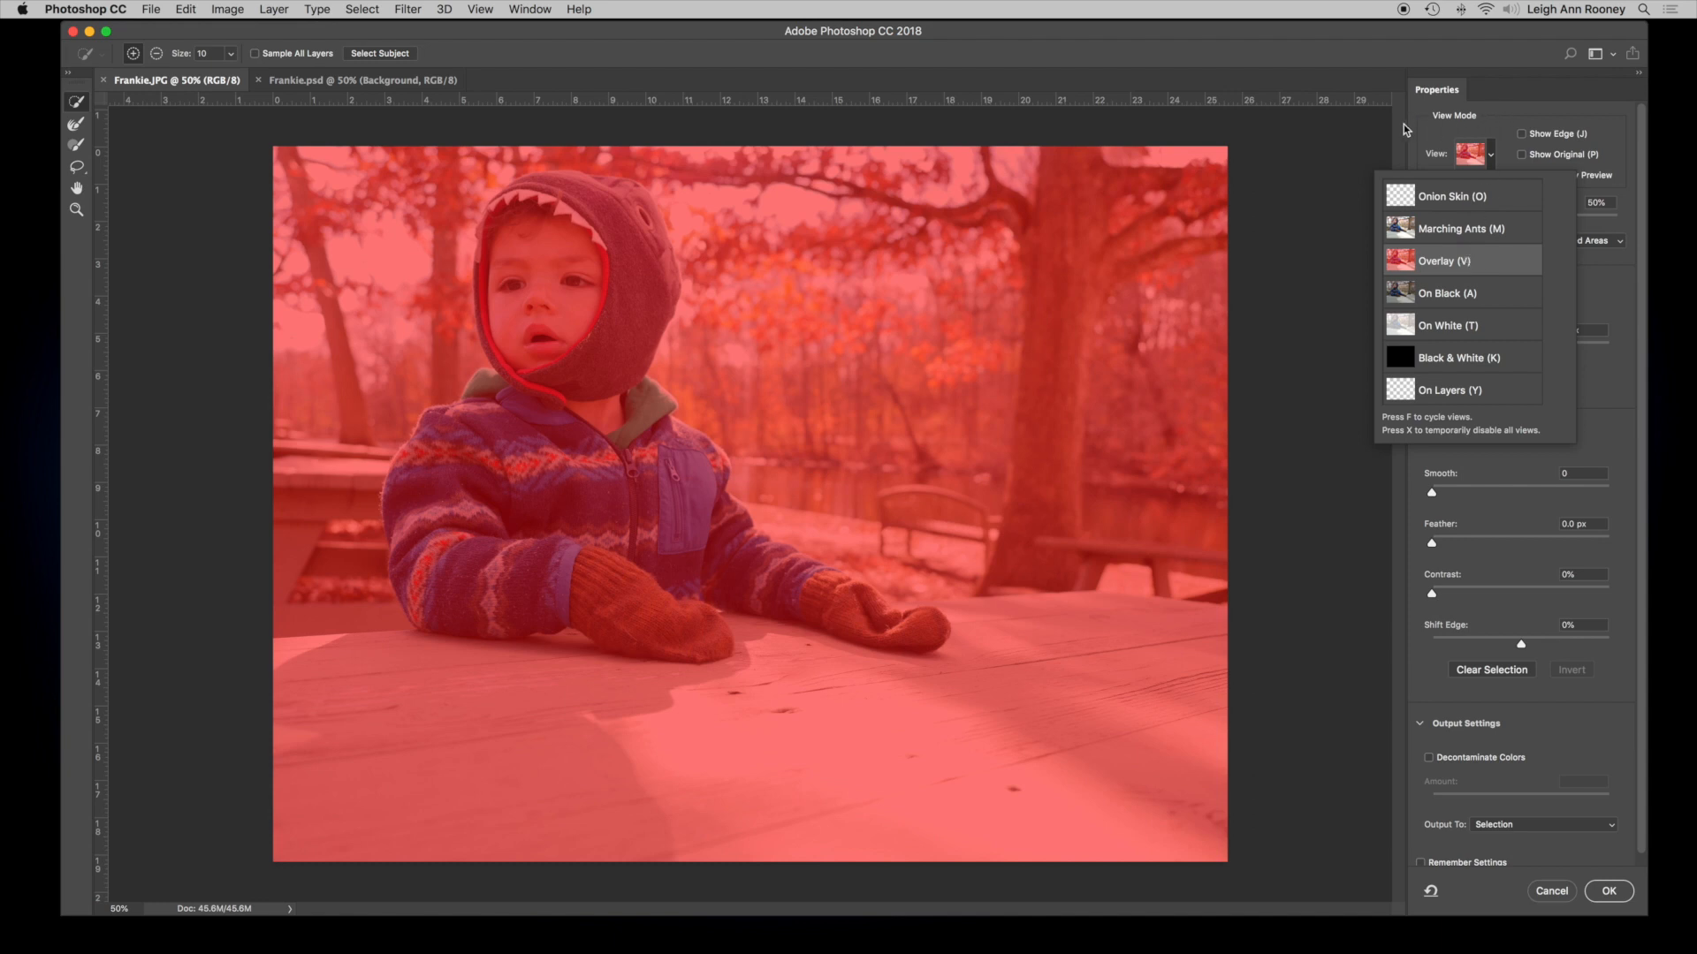
Brush over the child's face, shark hat, jacket, green hood and both mittens to add the whole figure to the selection
left_click_drag(535, 276, 567, 313)
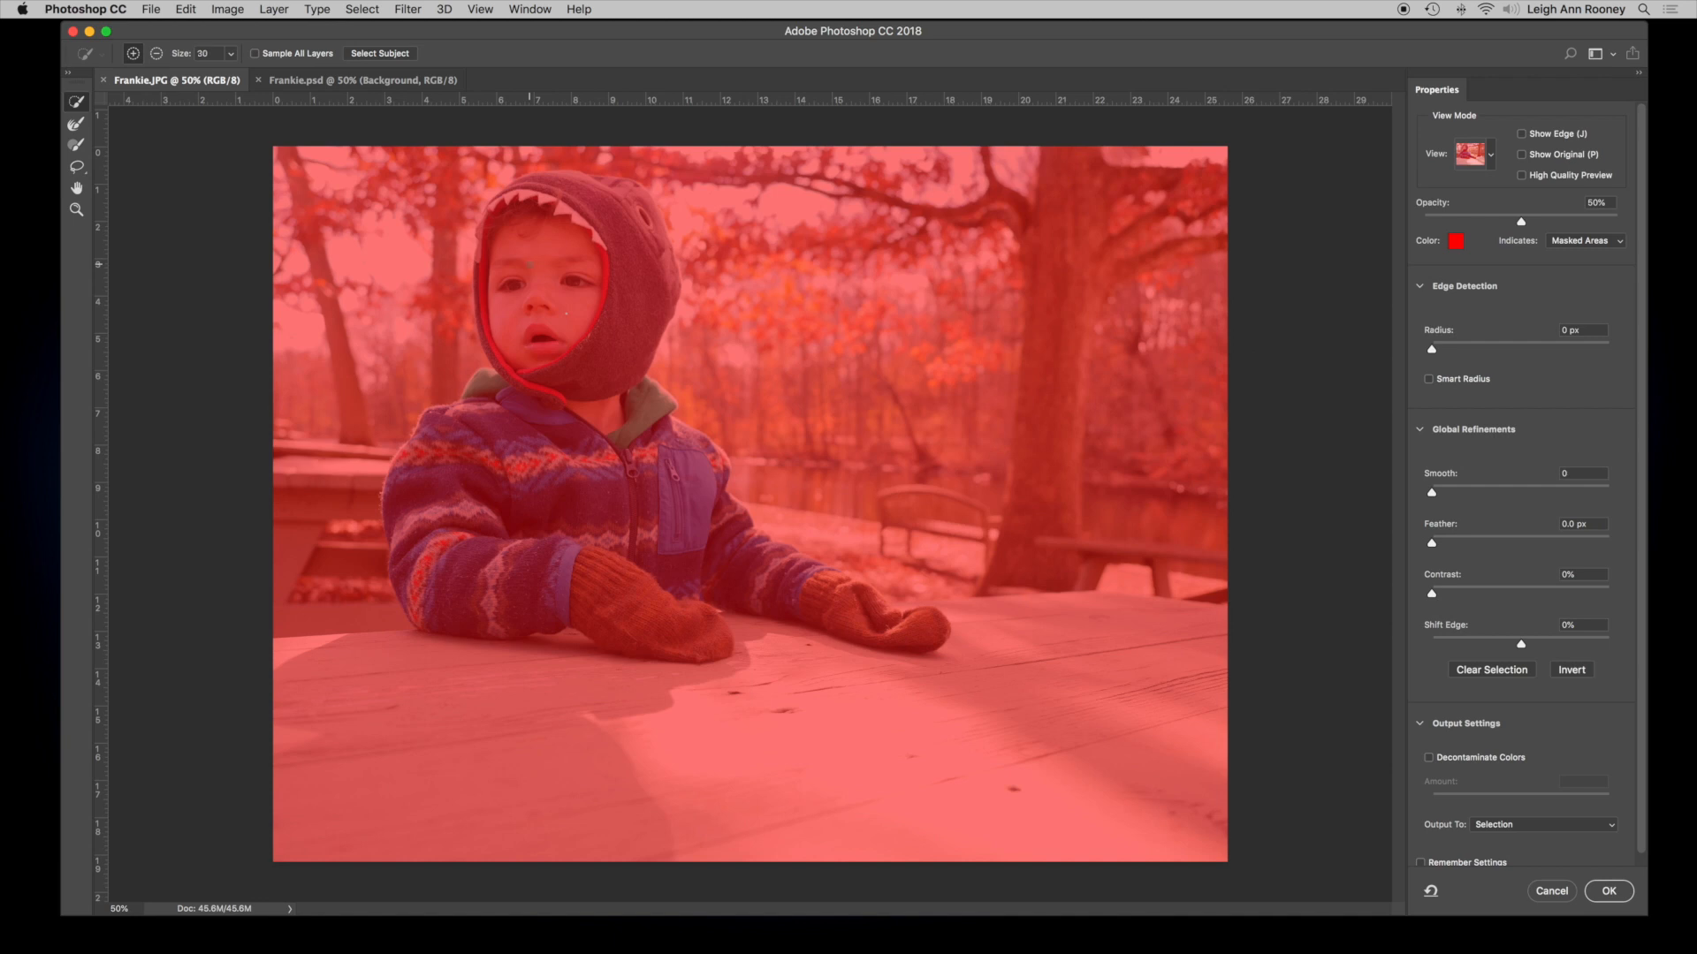
mouse_move(528, 263)
left_mouse_down()
mouse_move(591, 388)
mouse_move(535, 454)
mouse_move(469, 480)
mouse_move(447, 524)
mouse_move(472, 561)
mouse_move(601, 579)
left_mouse_up()
mouse_move(611, 477)
left_mouse_down()
mouse_move(683, 508)
mouse_move(660, 485)
left_mouse_up()
mouse_move(621, 304)
left_mouse_down()
mouse_move(612, 229)
mouse_move(541, 212)
mouse_move(543, 228)
mouse_move(525, 212)
mouse_move(508, 254)
left_mouse_up()
mouse_move(593, 207)
left_mouse_down()
mouse_move(609, 190)
mouse_move(654, 221)
mouse_move(632, 232)
left_mouse_up()
mouse_move(520, 201)
left_mouse_down()
mouse_move(497, 251)
mouse_move(505, 209)
left_mouse_up()
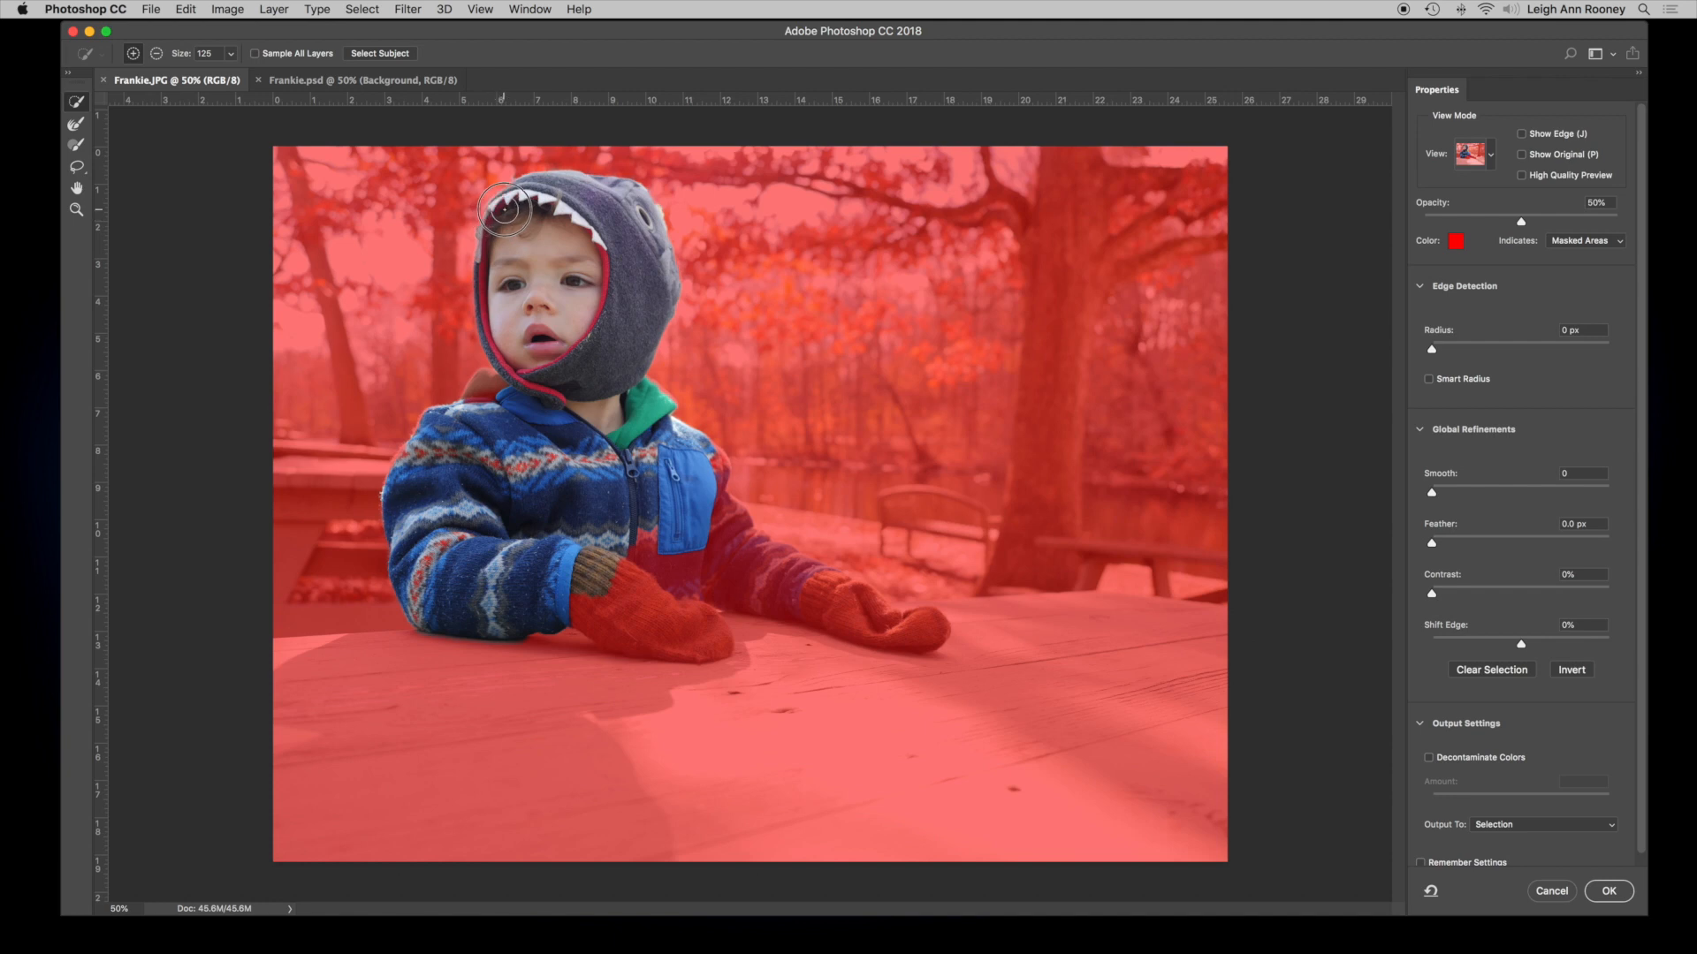
mouse_move(662, 540)
left_mouse_down()
mouse_move(698, 508)
mouse_move(734, 567)
mouse_move(904, 629)
left_mouse_up()
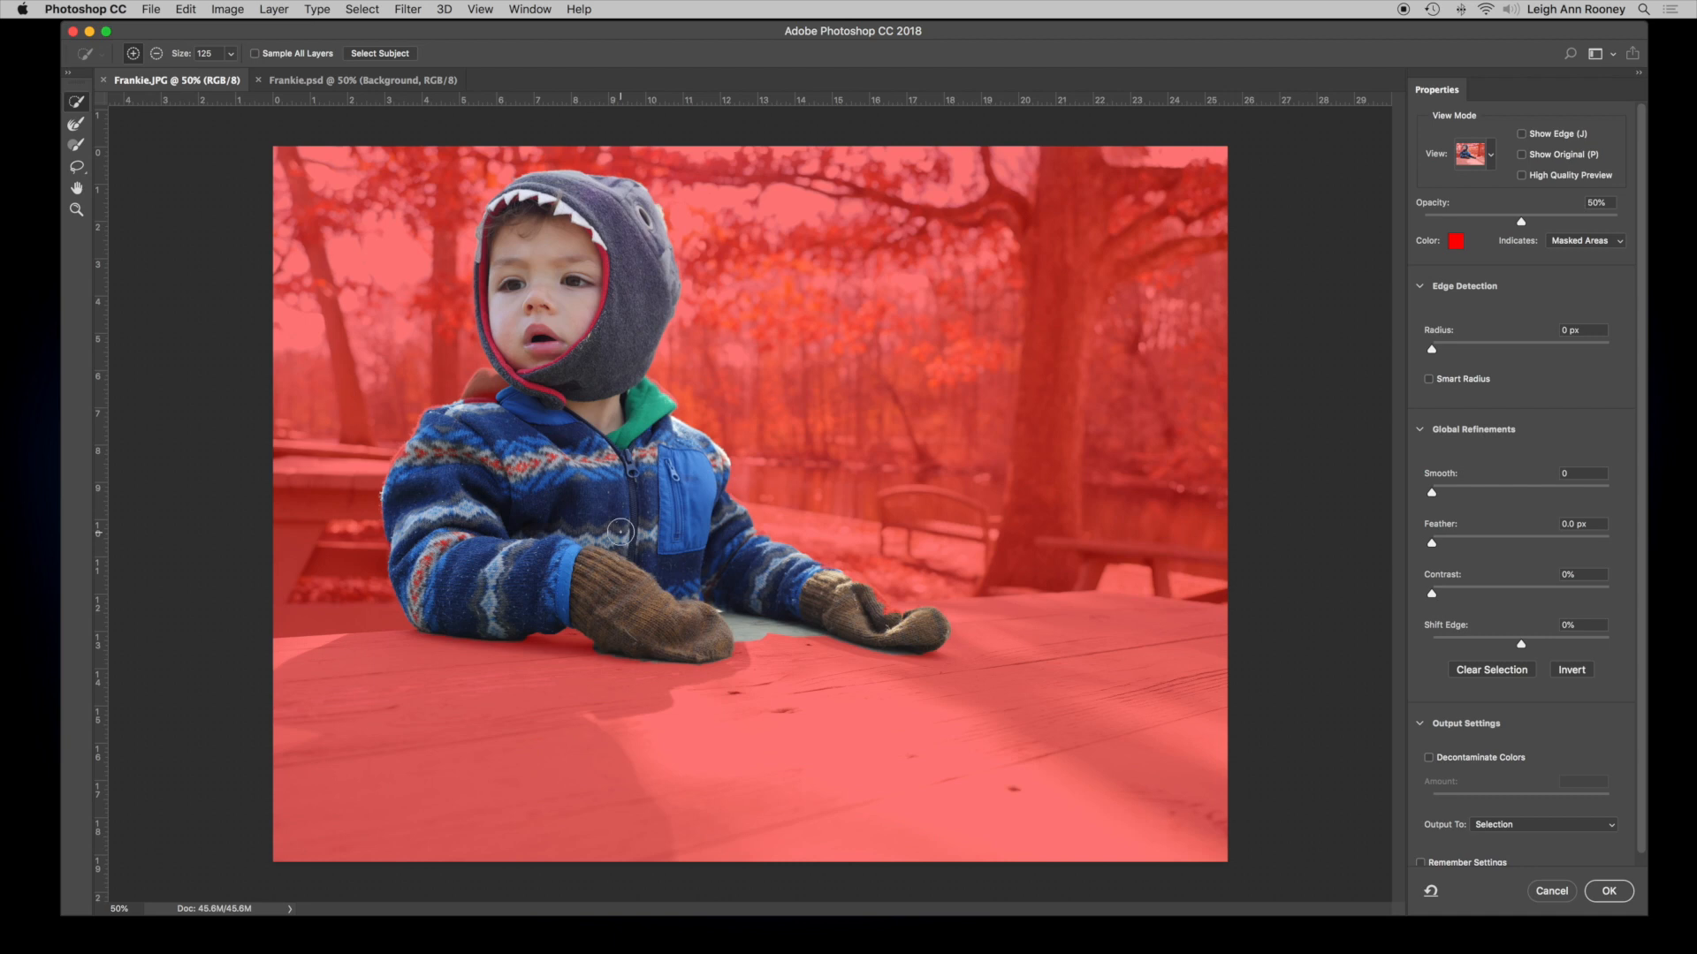
left_click(489, 391)
Subtract the patch of table between the two mittens from the selection with an 80 px brush, and return the brush to adding
key("bracketleft")
key("bracketleft")
key("bracketleft")
key("alt")
left_click(157, 54)
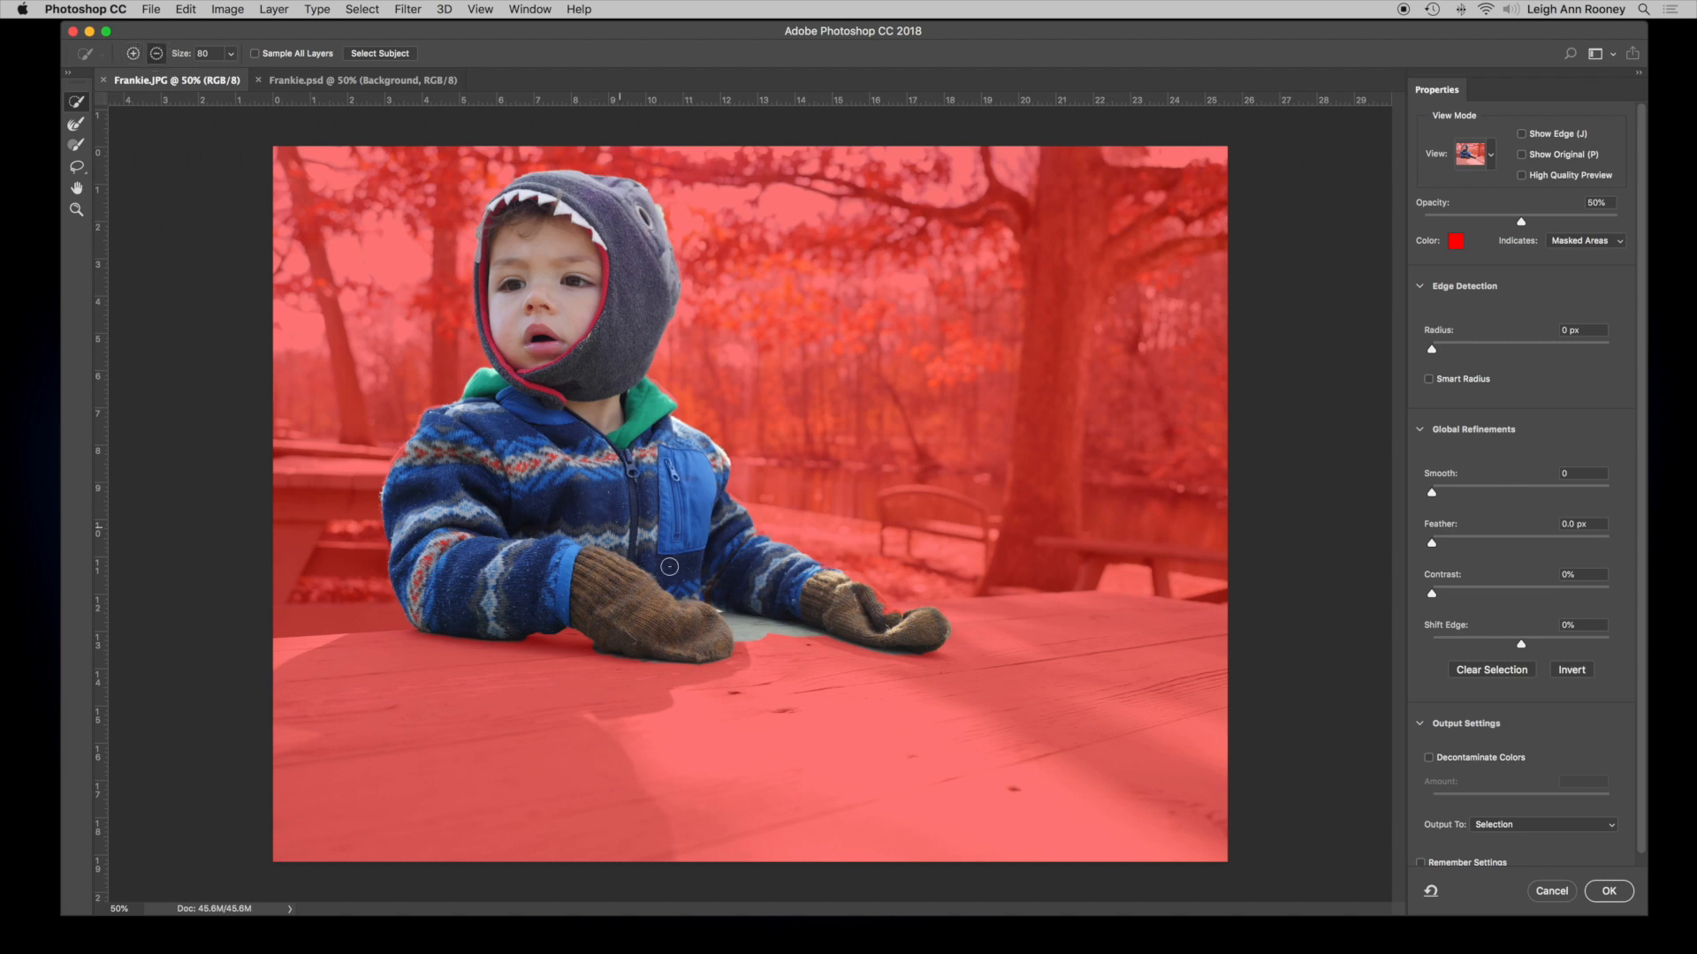
left_click_drag(800, 629, 738, 629)
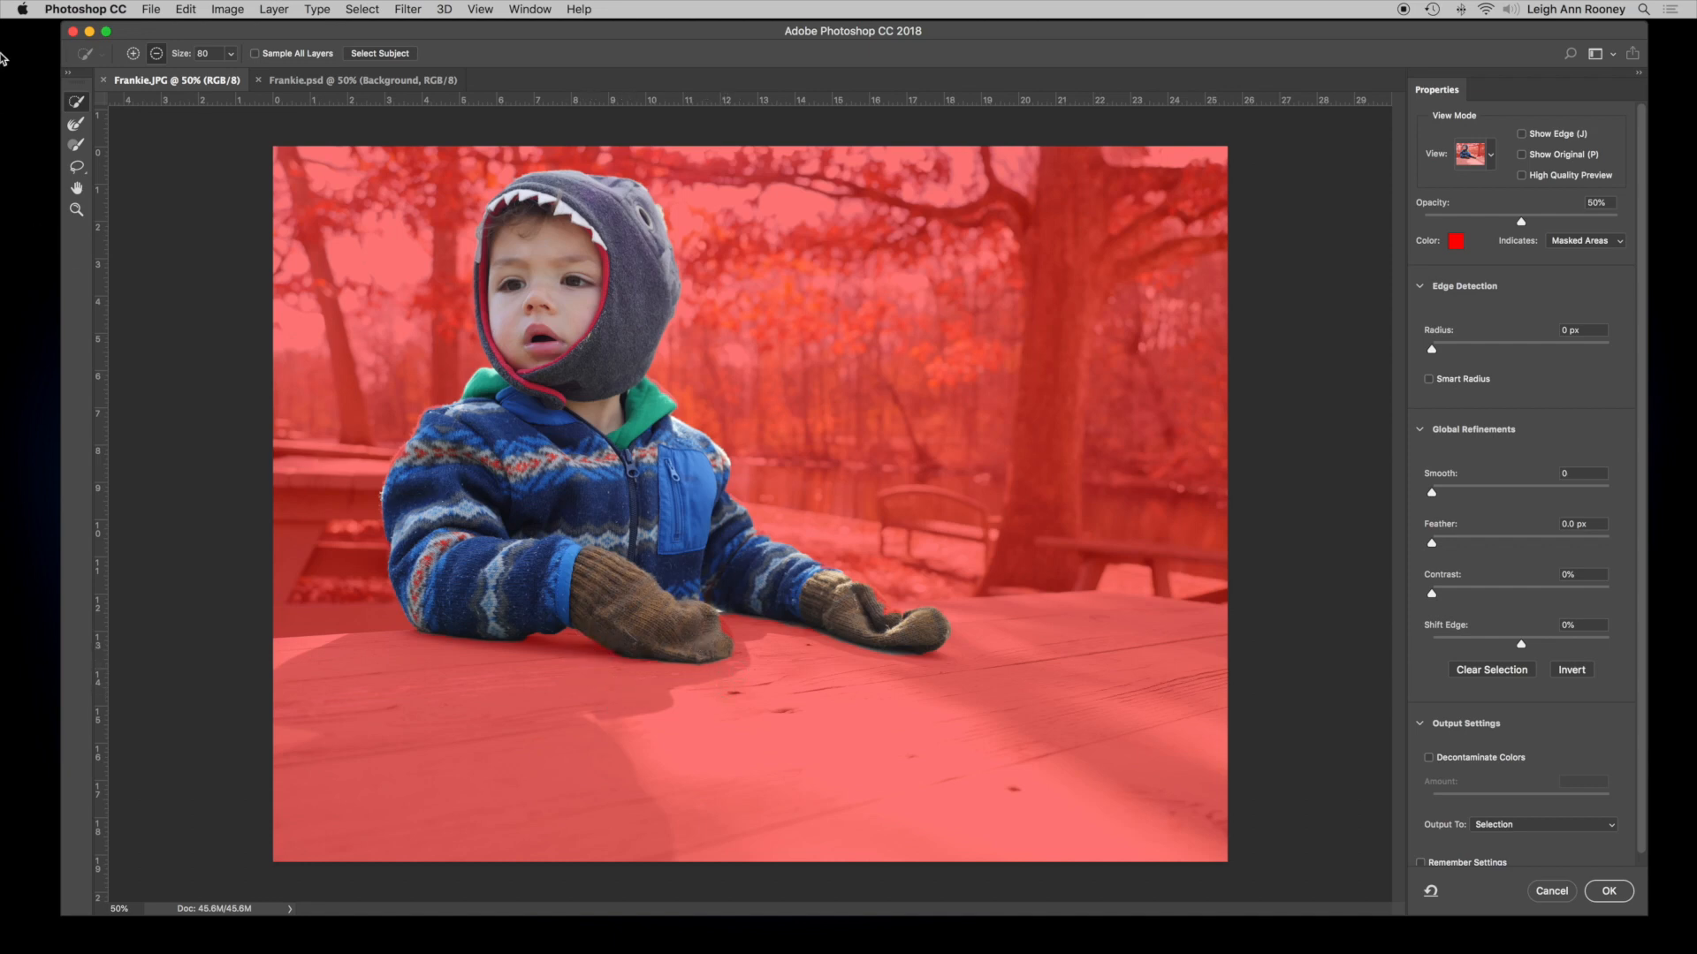
left_click(132, 54)
left_click(720, 636)
key("alt")
Output the refined selection as a New Layer with Layer Mask
scroll(1511, 746, "down", 1)
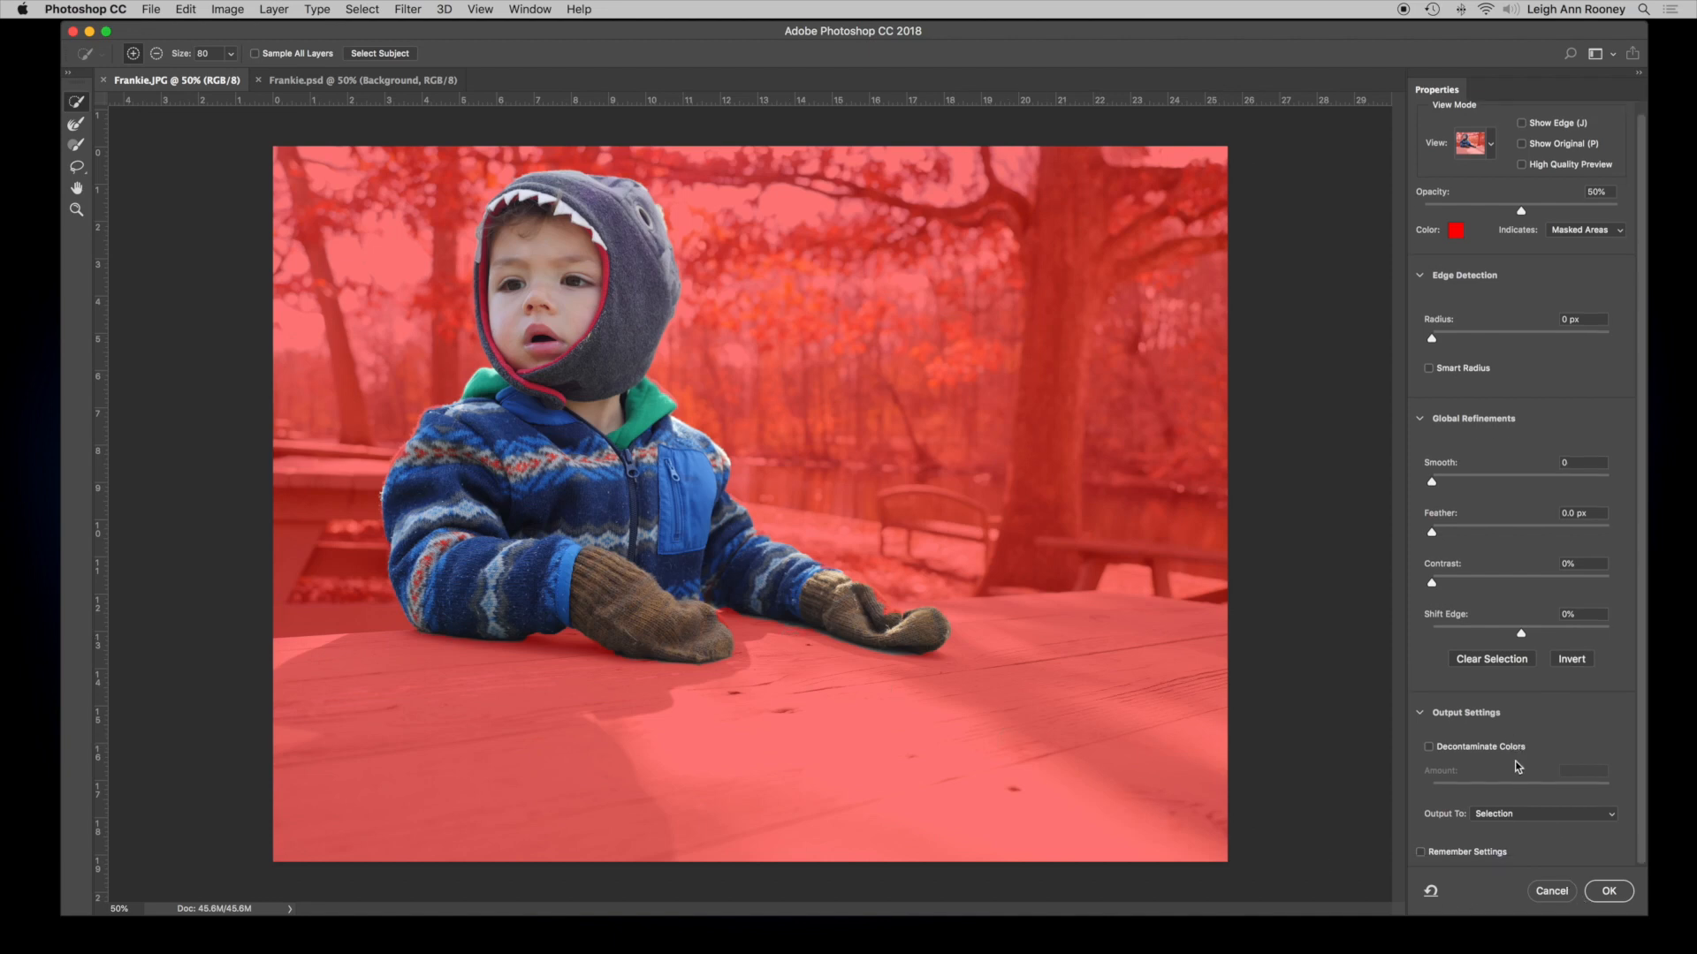
left_click(1513, 814)
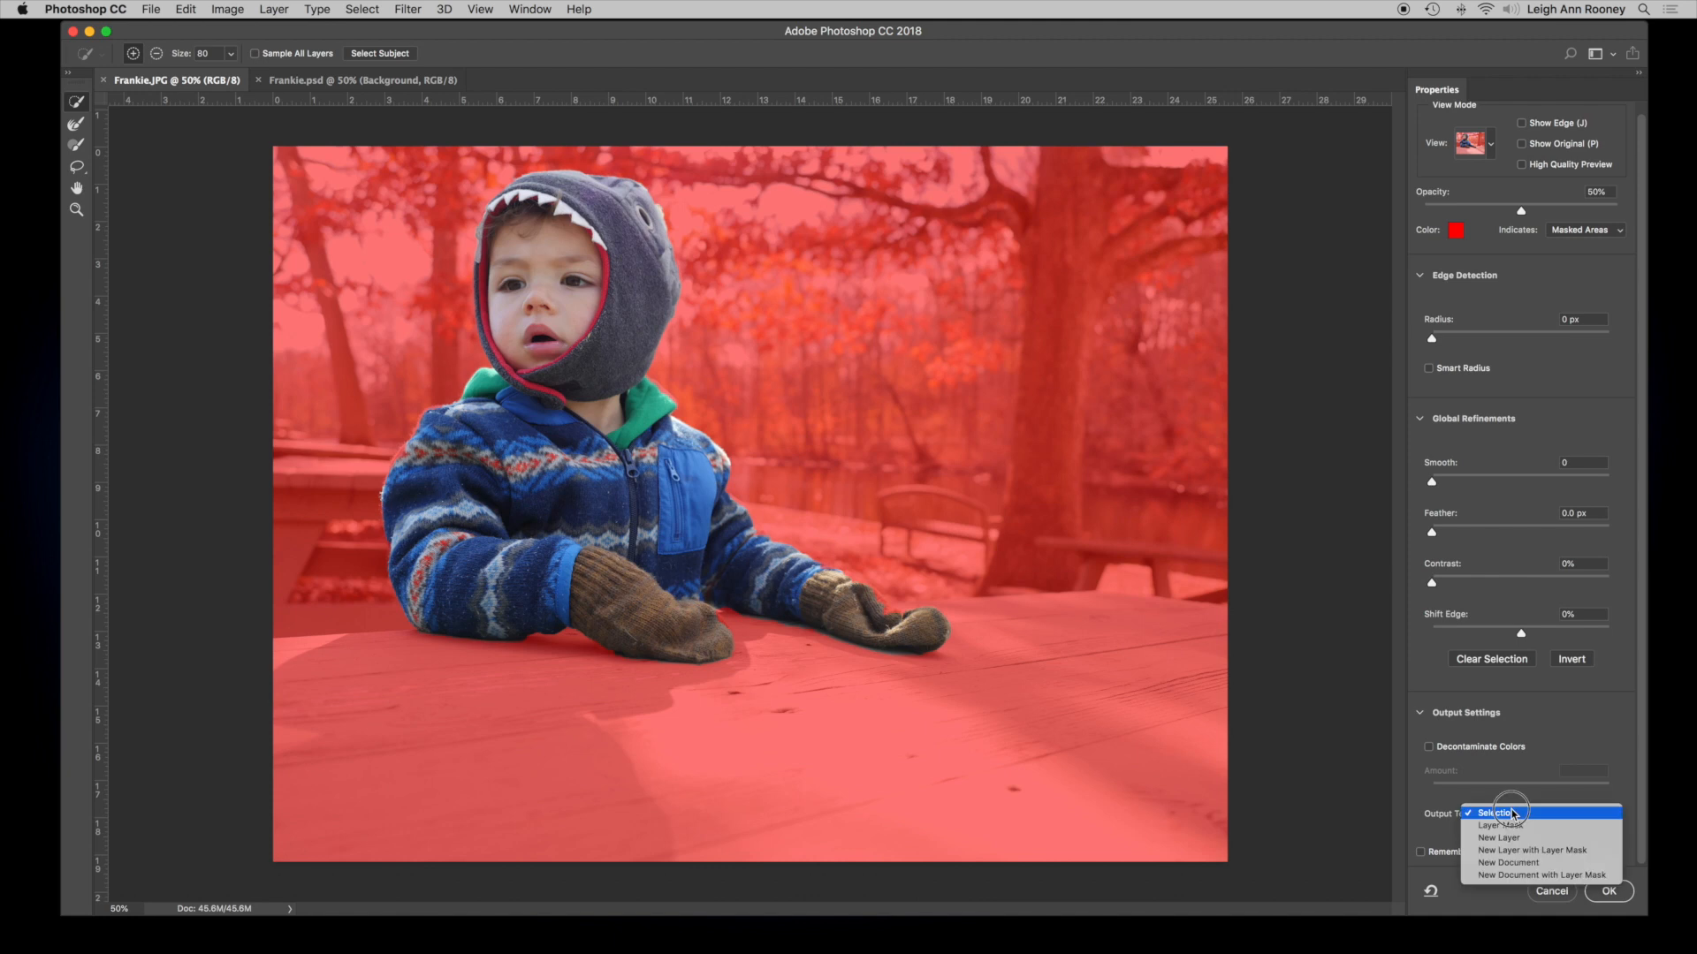
left_click(1607, 852)
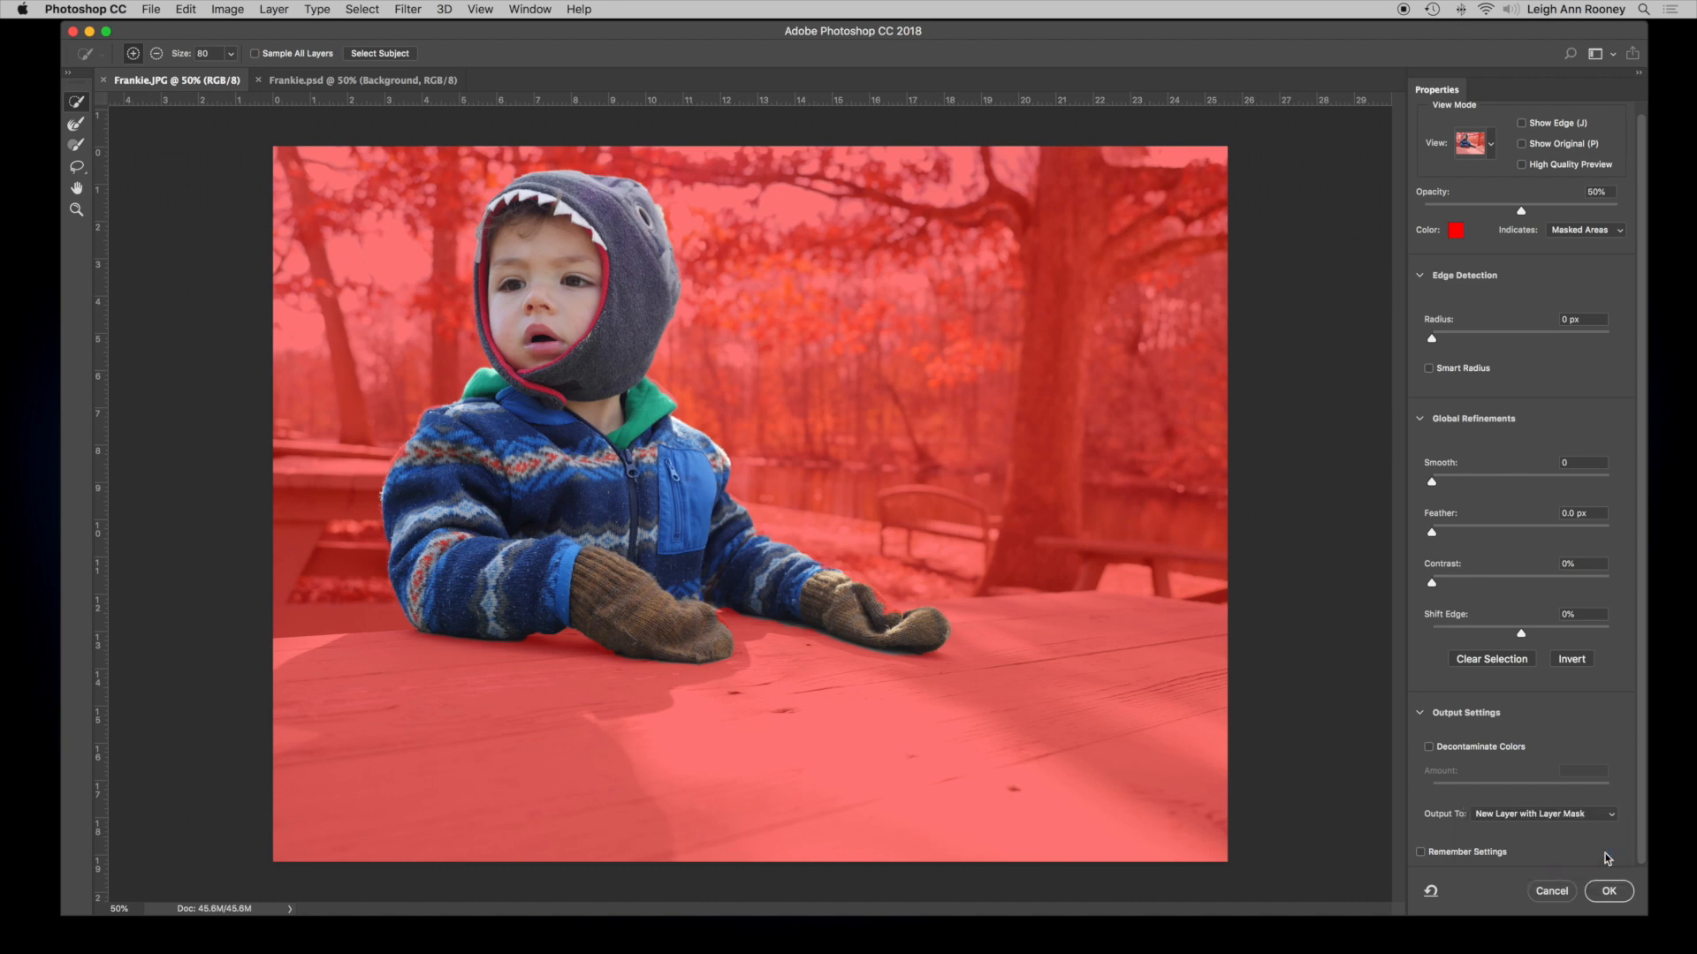
left_click(1609, 893)
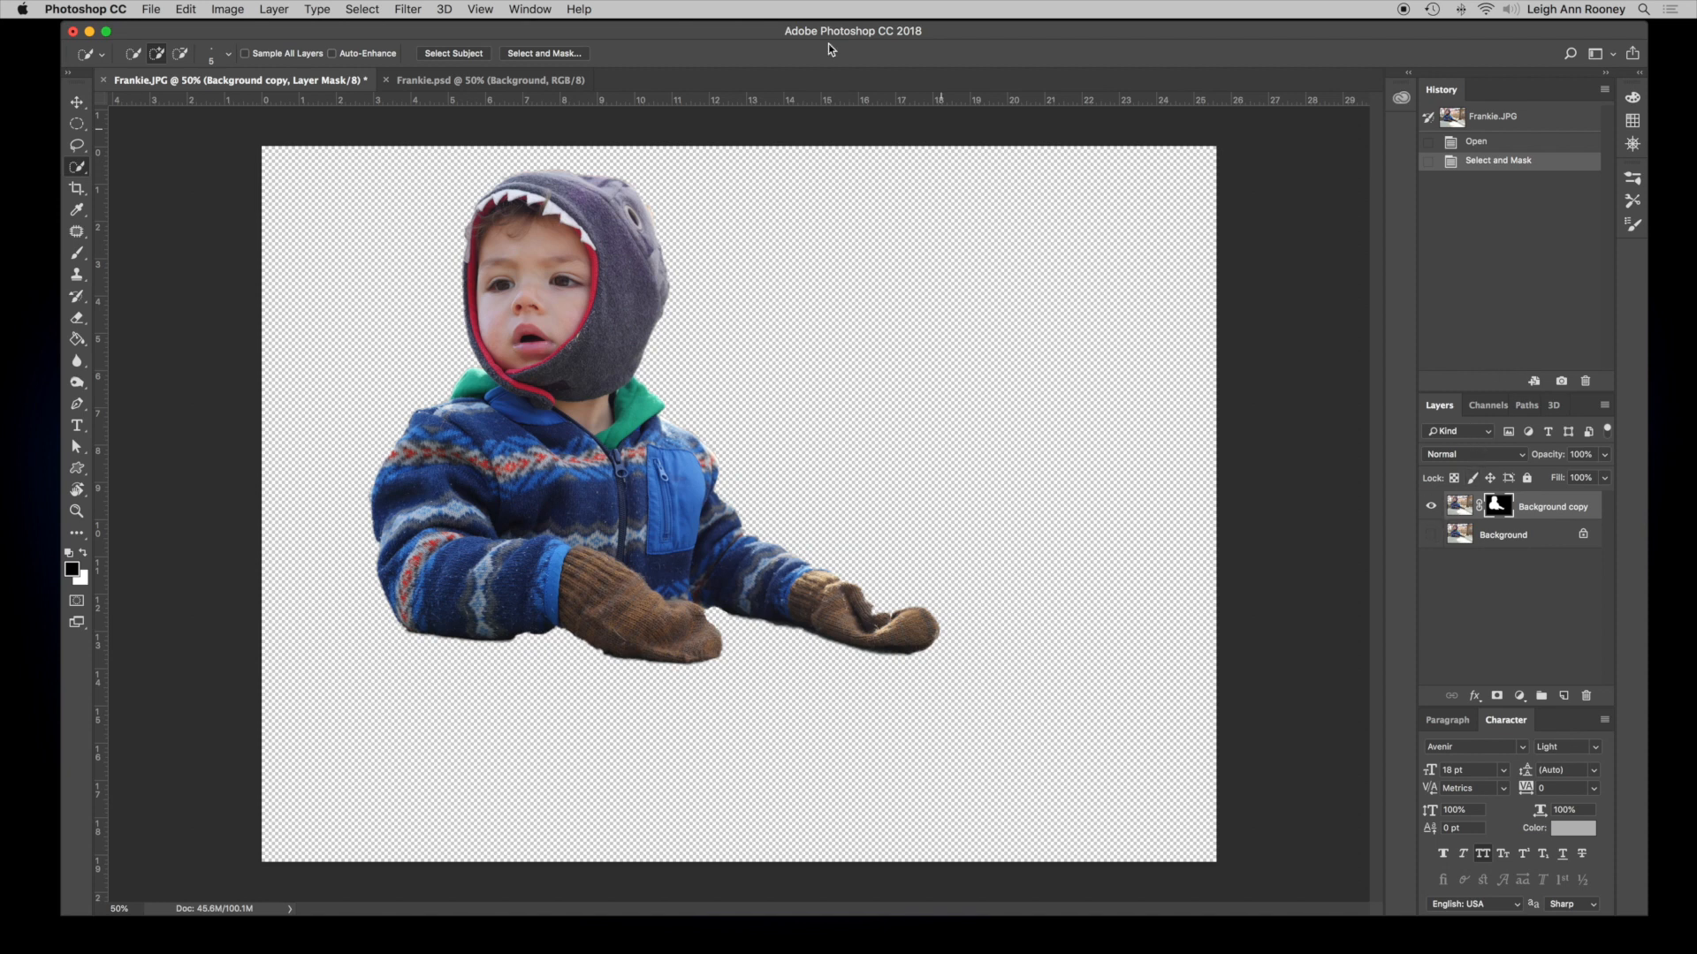
left_click(522, 9)
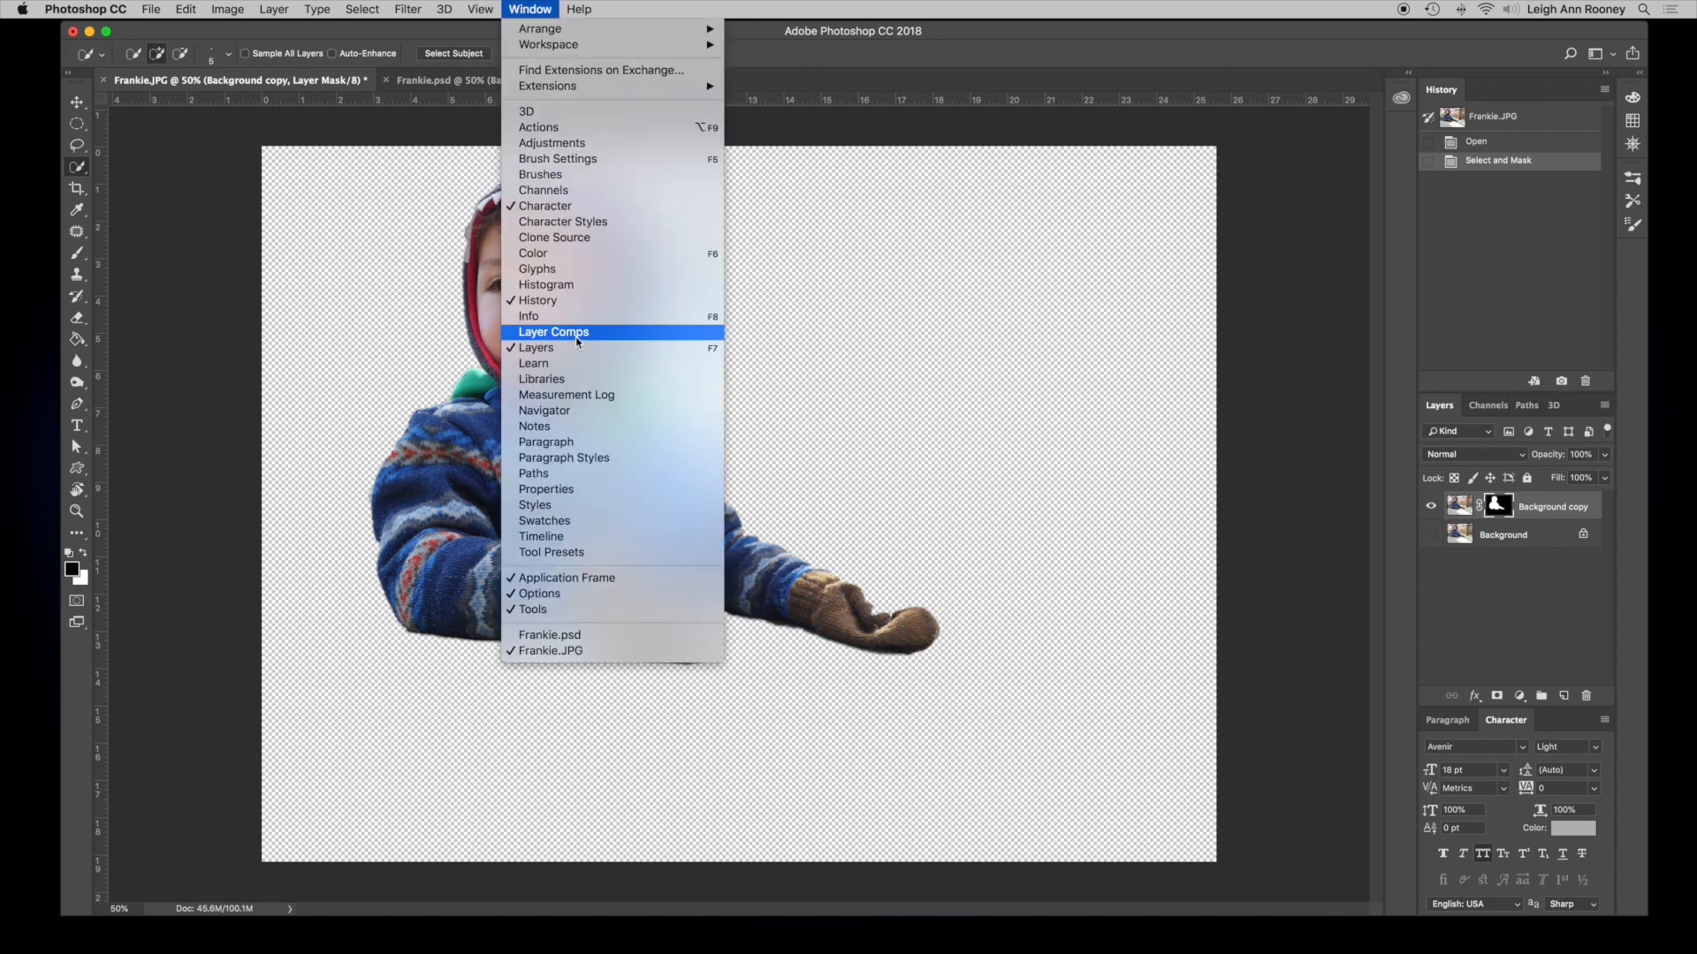
left_click(1588, 612)
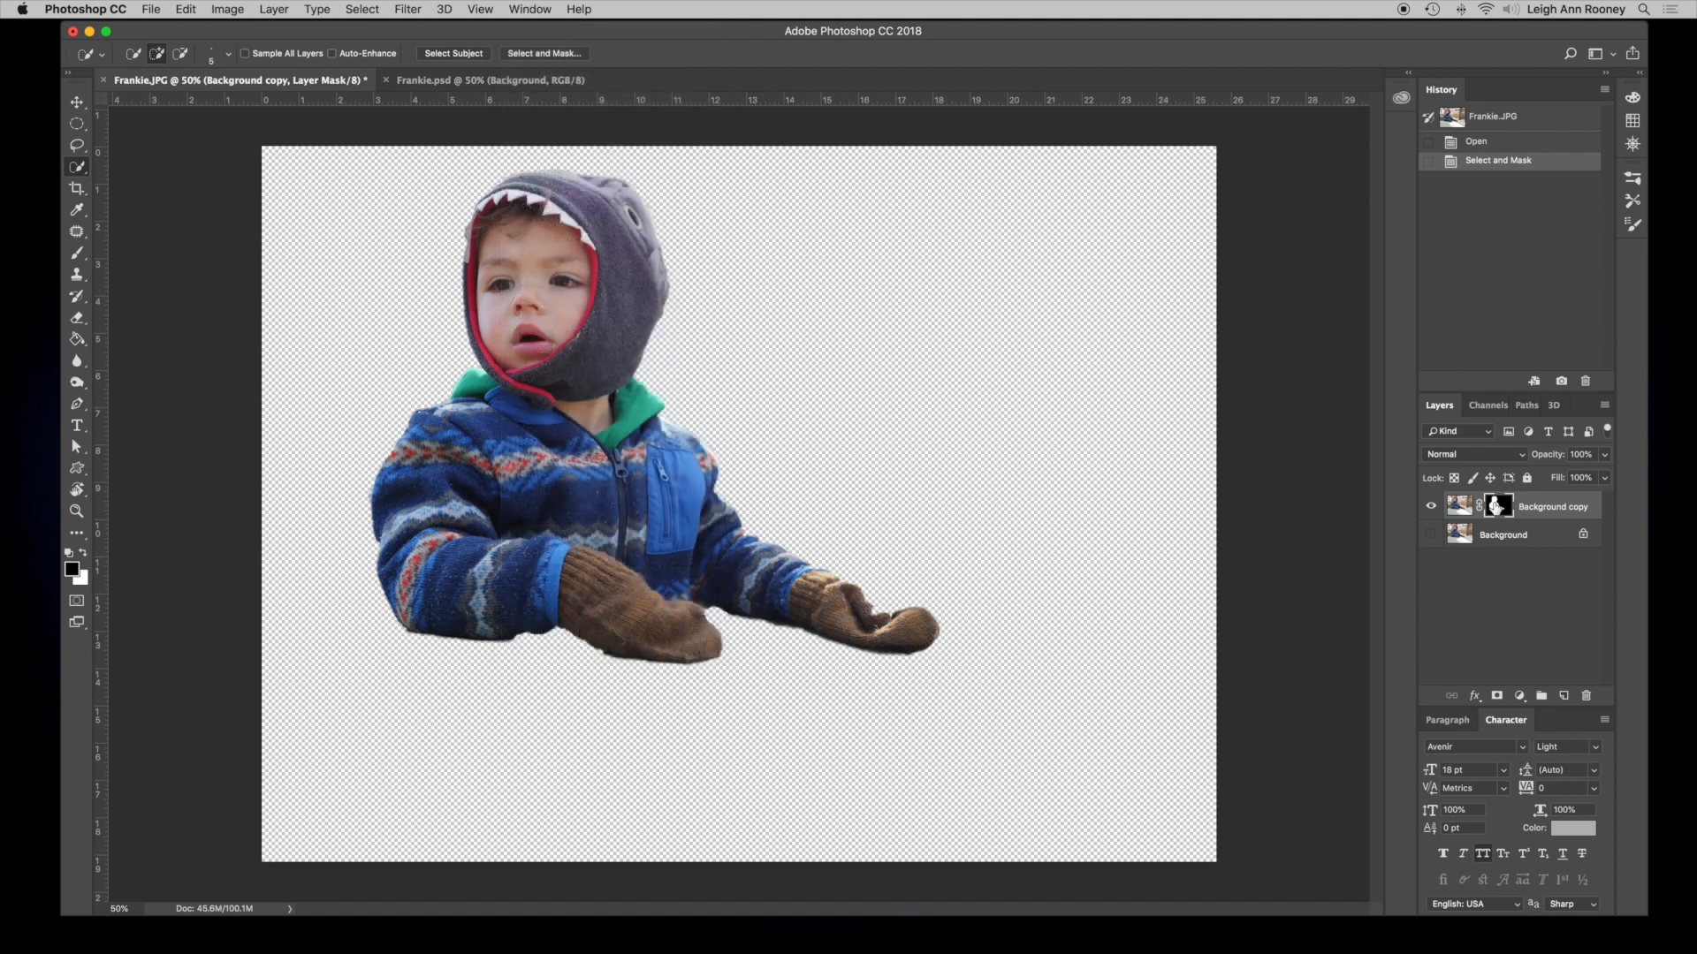
Target the Background copy layer's mask and set up the Brush tool with white as the foreground color
left_click(1467, 510)
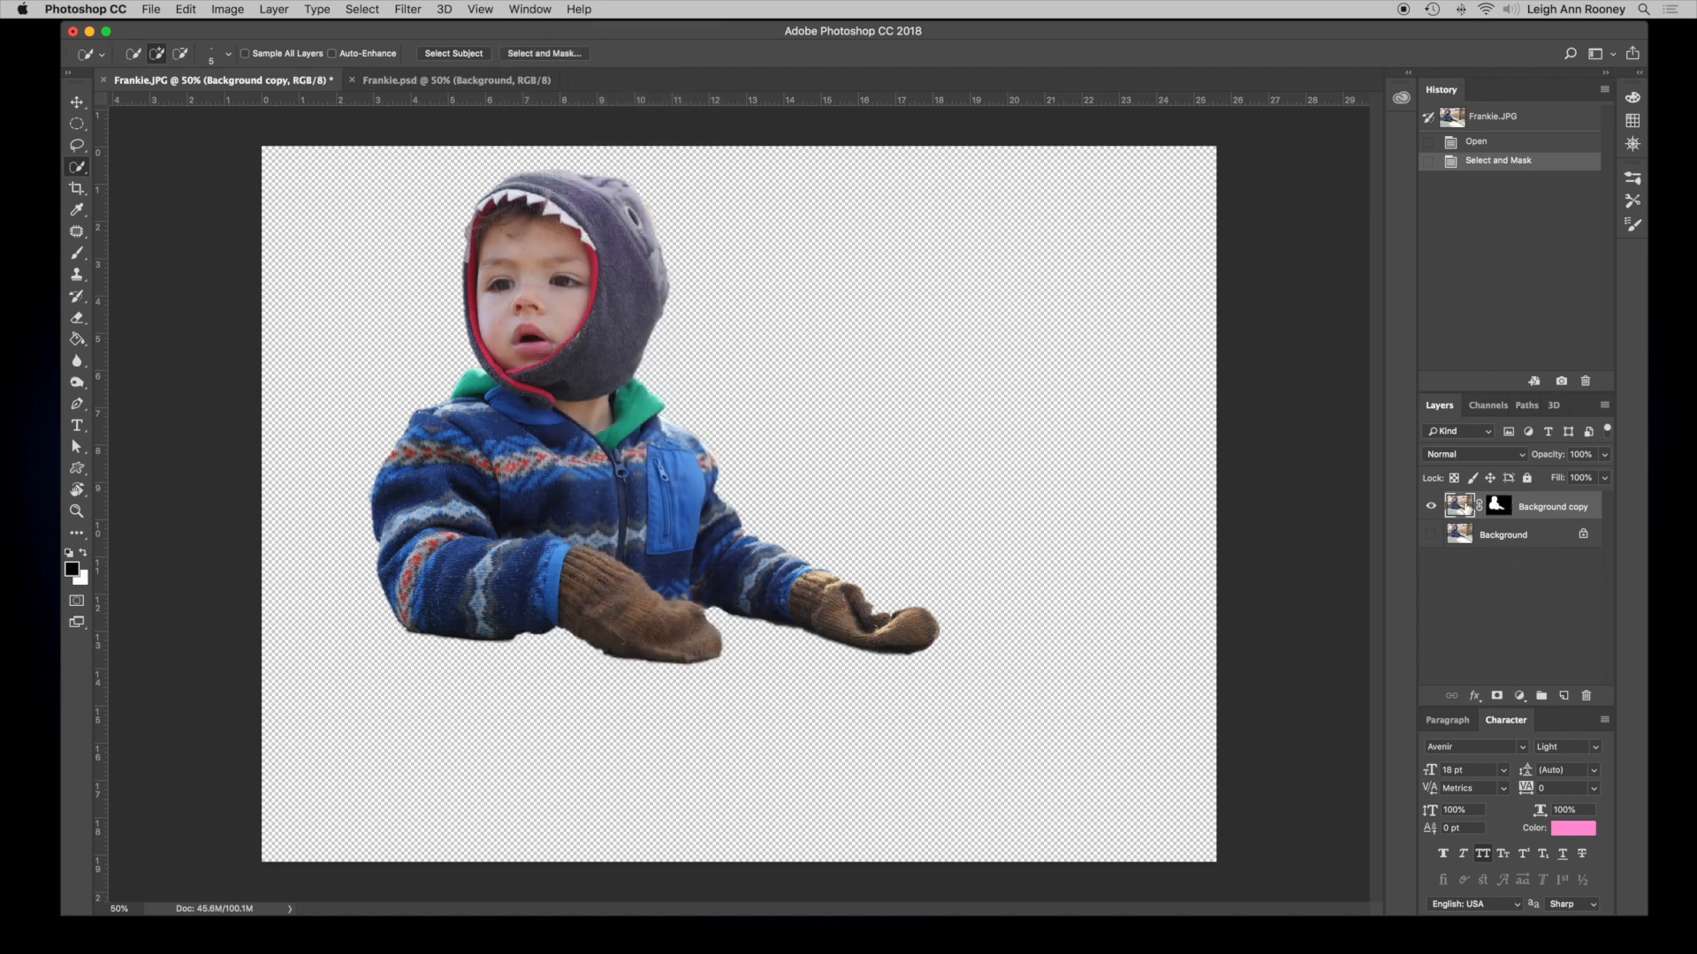
left_click(1494, 504)
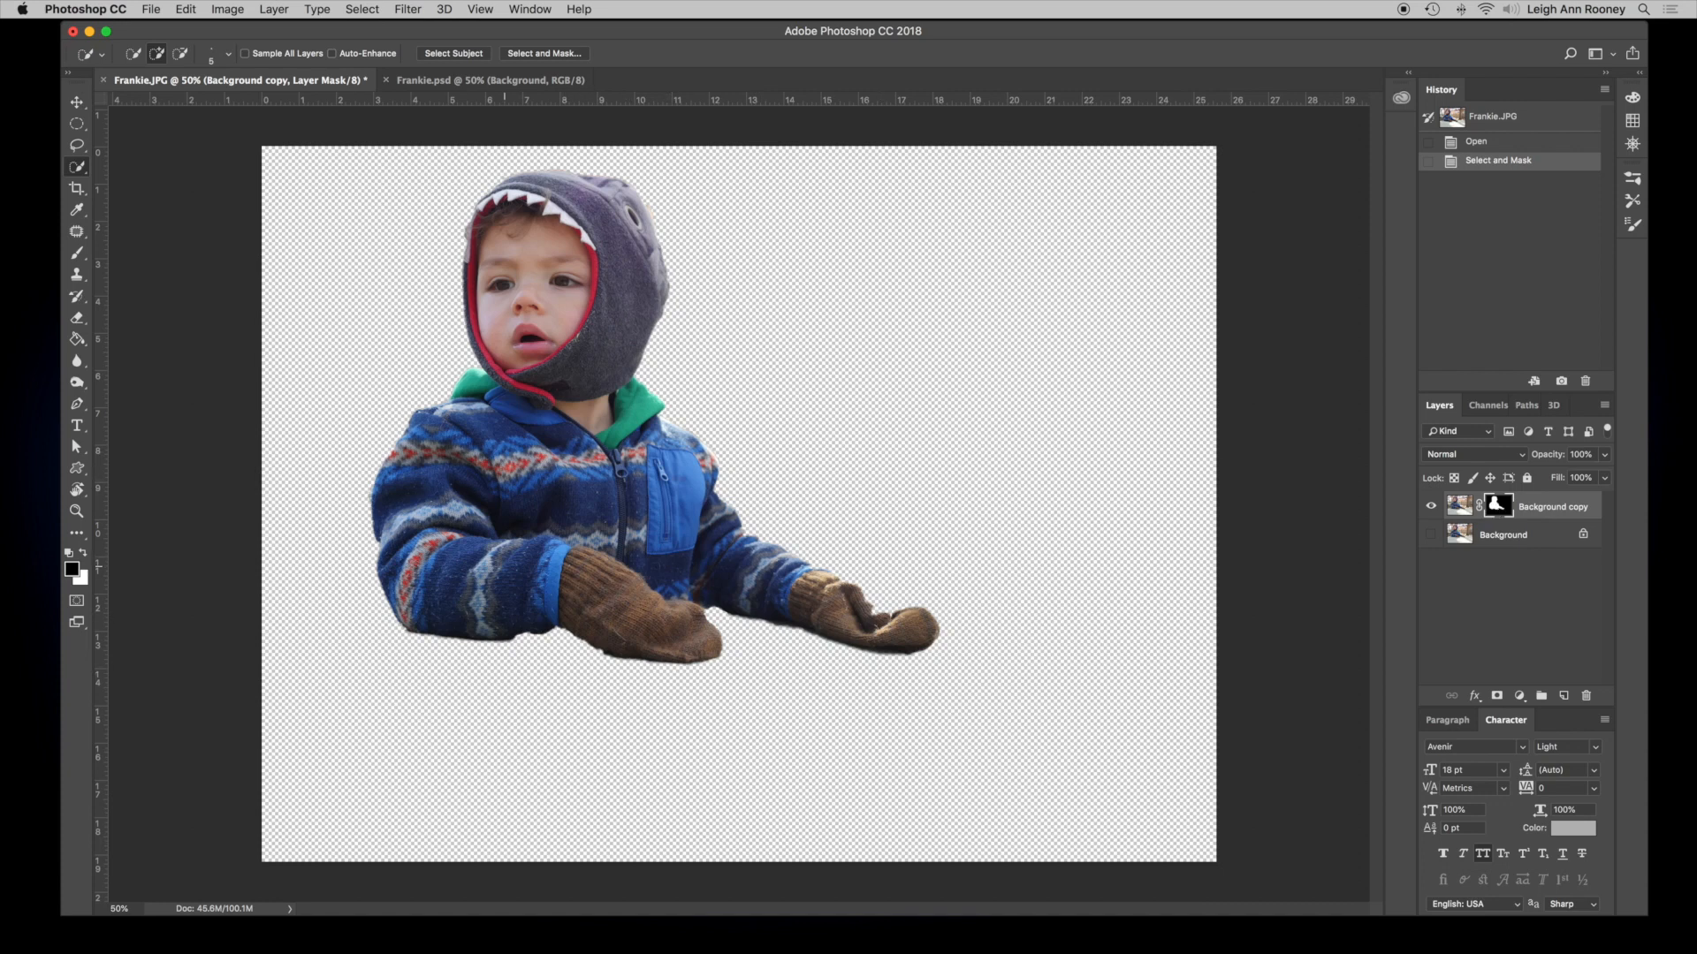
left_click(78, 257)
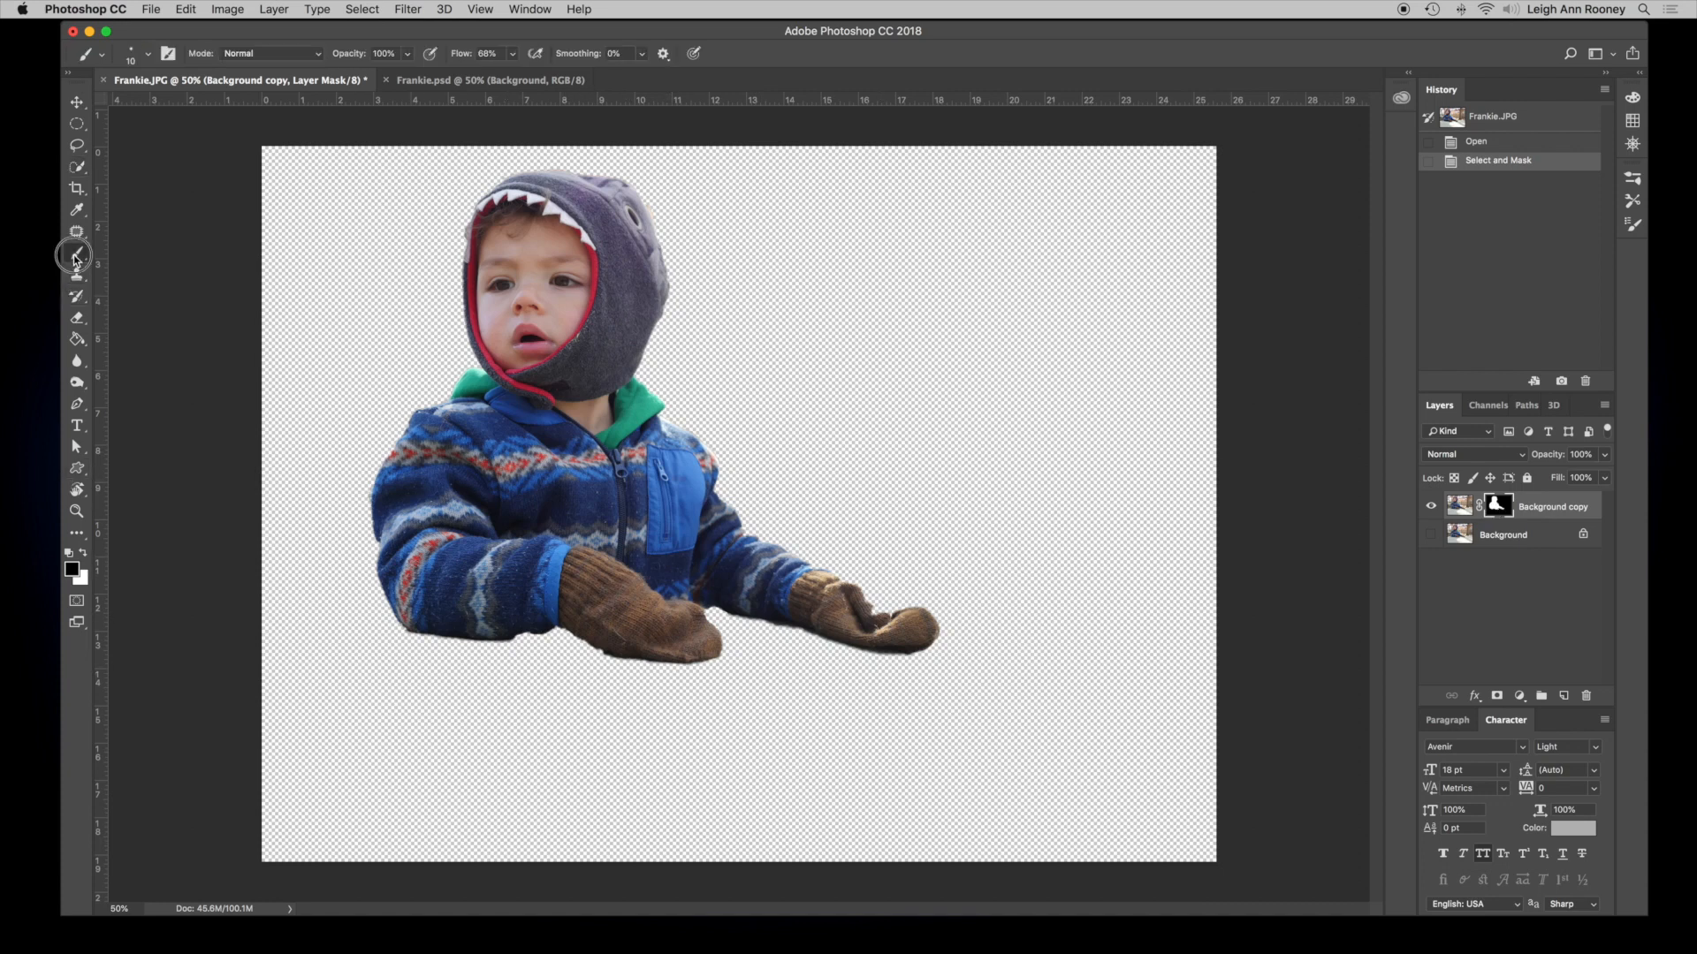
left_click(148, 54)
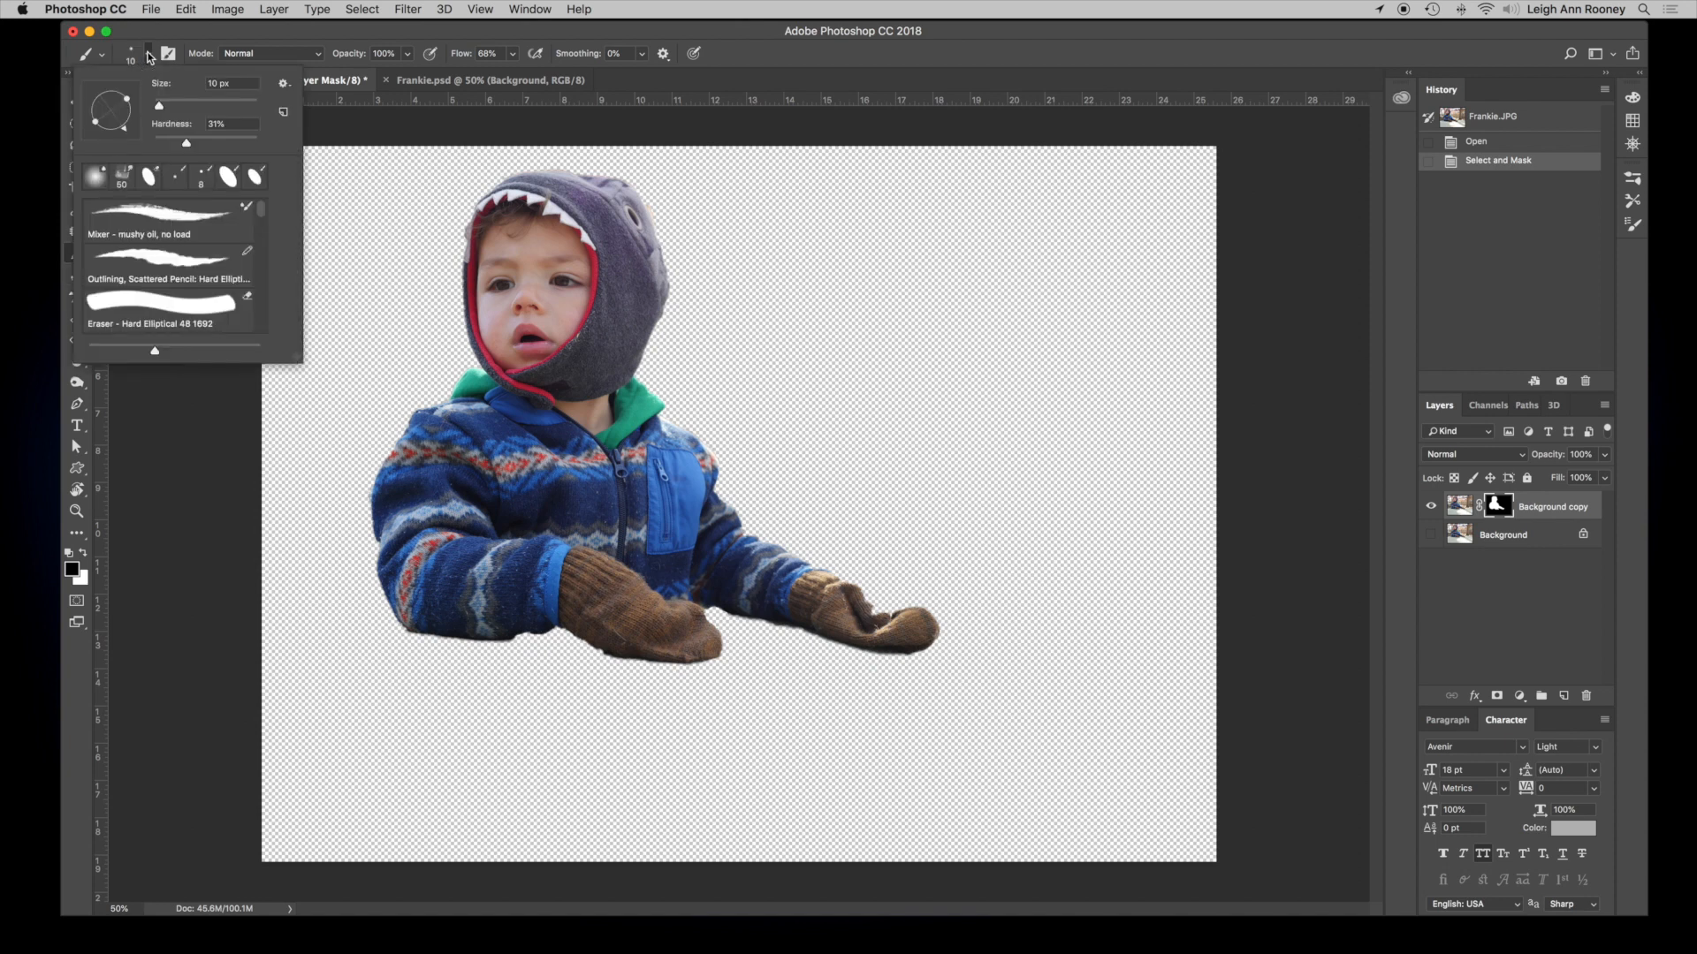
mouse_move(122, 126)
left_mouse_down()
mouse_move(122, 102)
mouse_move(174, 146)
left_mouse_up()
left_click(80, 557)
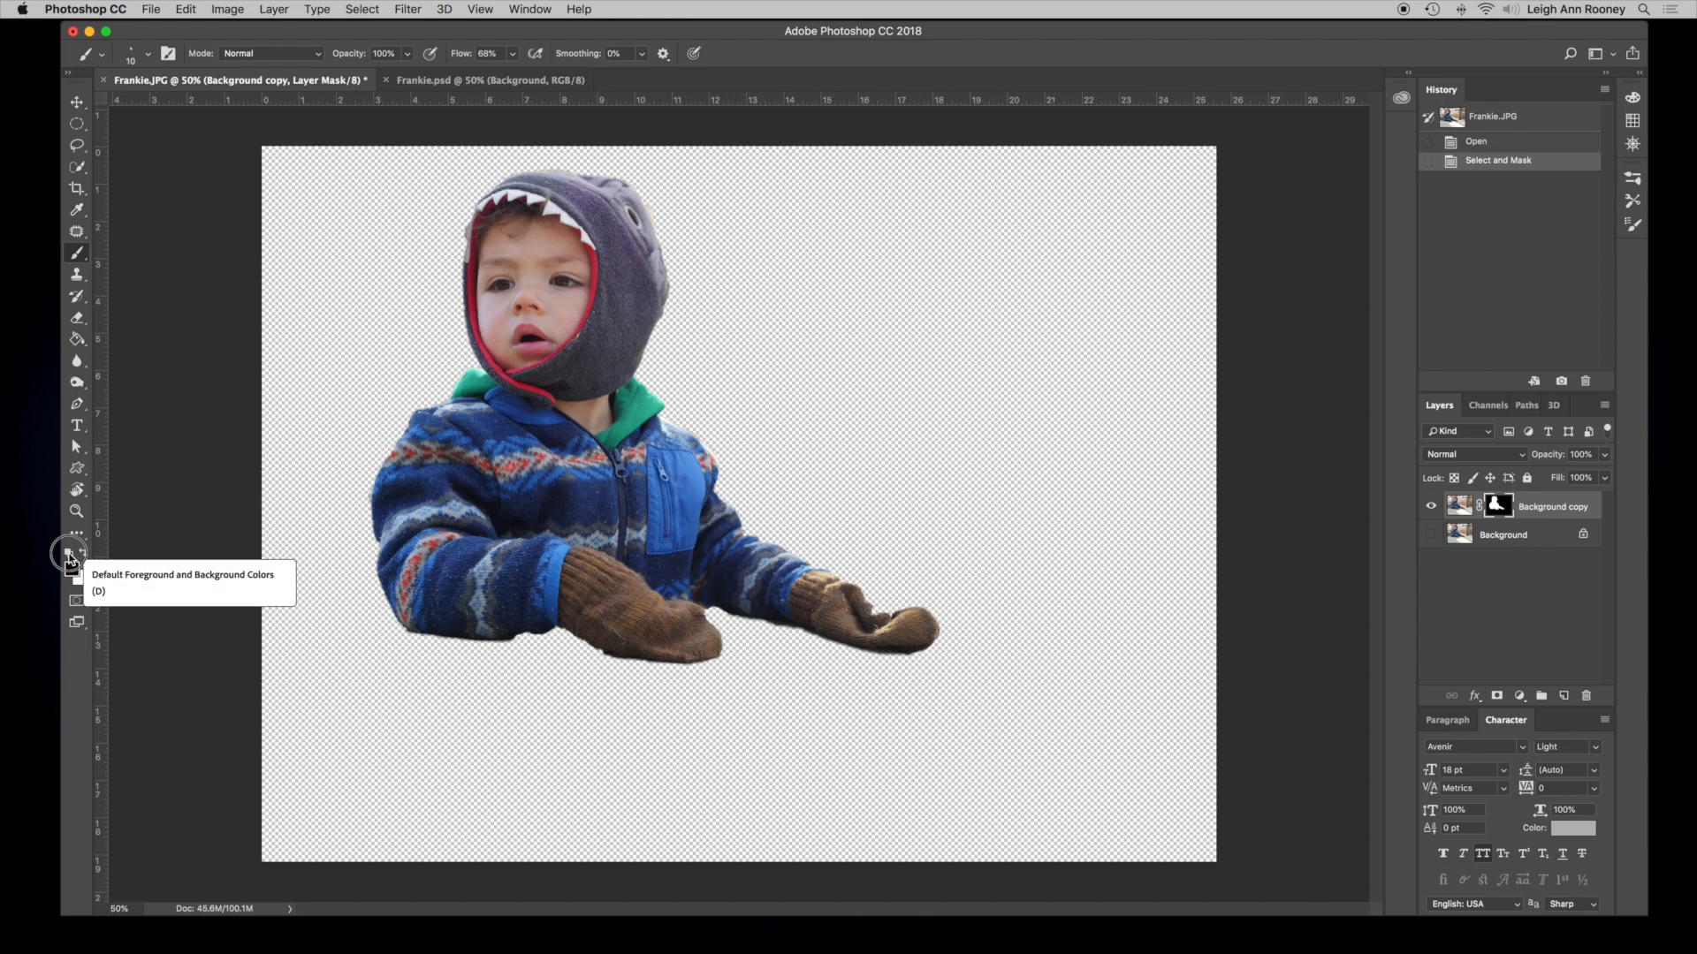
left_click(71, 558)
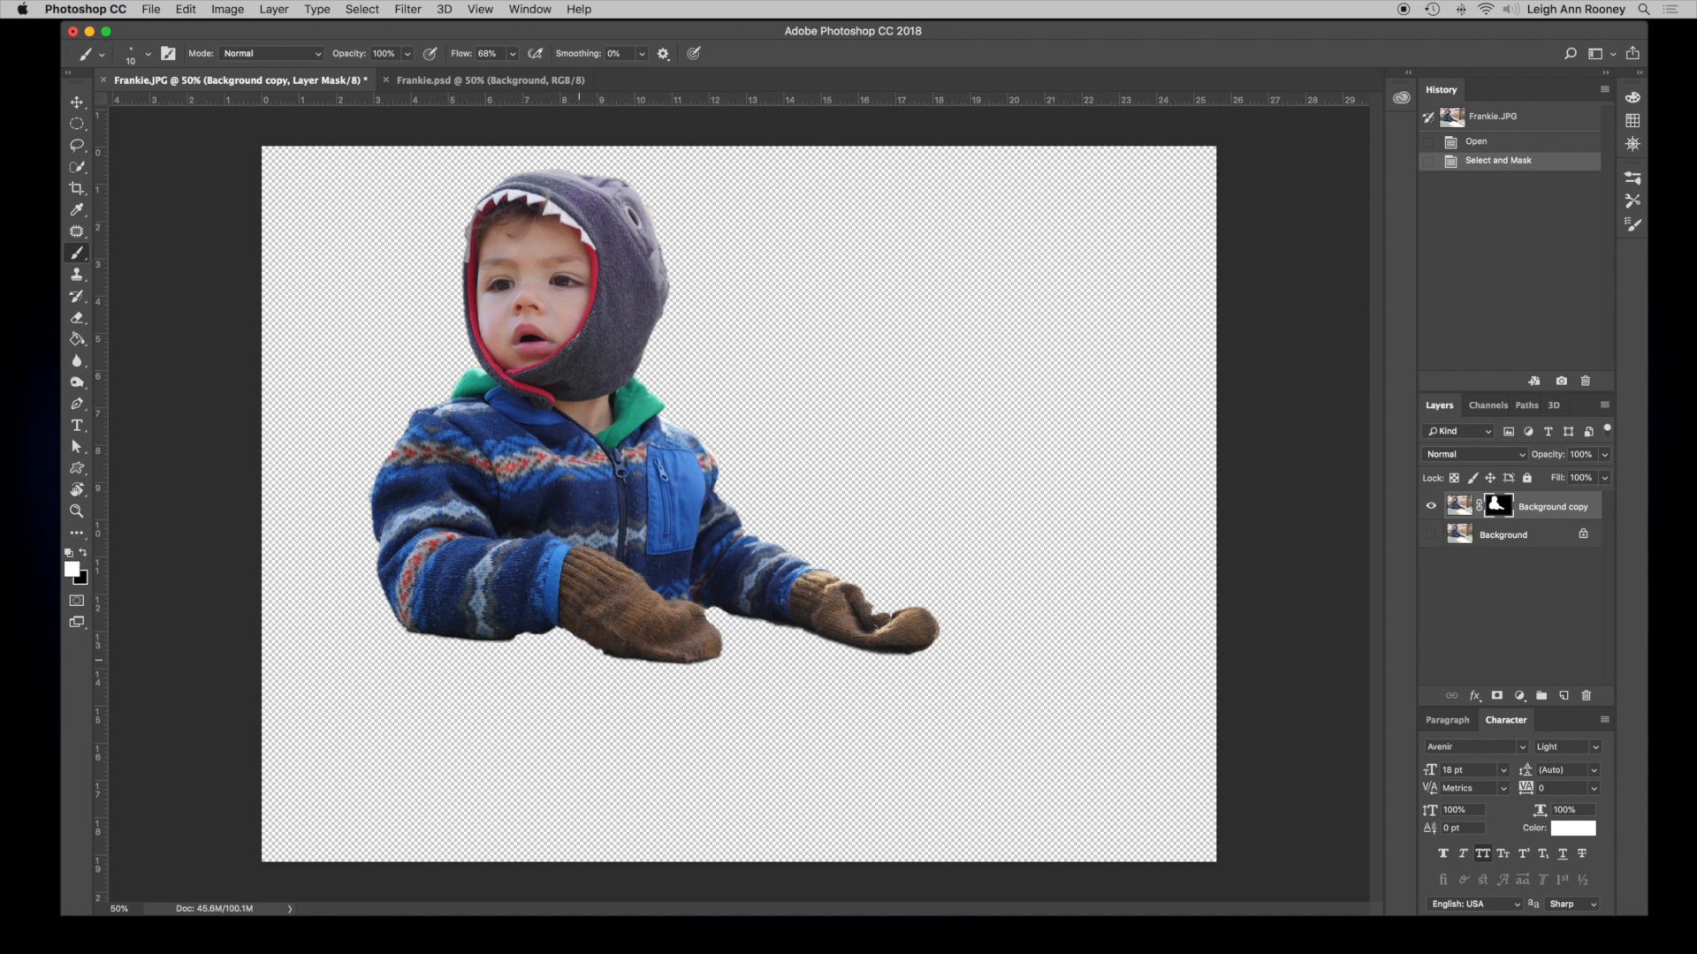
Reveal table beneath the front mitten by painting white on the mask with a 70 px brush, and hide it again with black
key("bracketright")
key("bracketright")
key("bracketright")
mouse_move(579, 661)
left_mouse_down()
mouse_move(653, 679)
mouse_move(566, 666)
mouse_move(658, 664)
mouse_move(595, 649)
mouse_move(675, 659)
left_mouse_up()
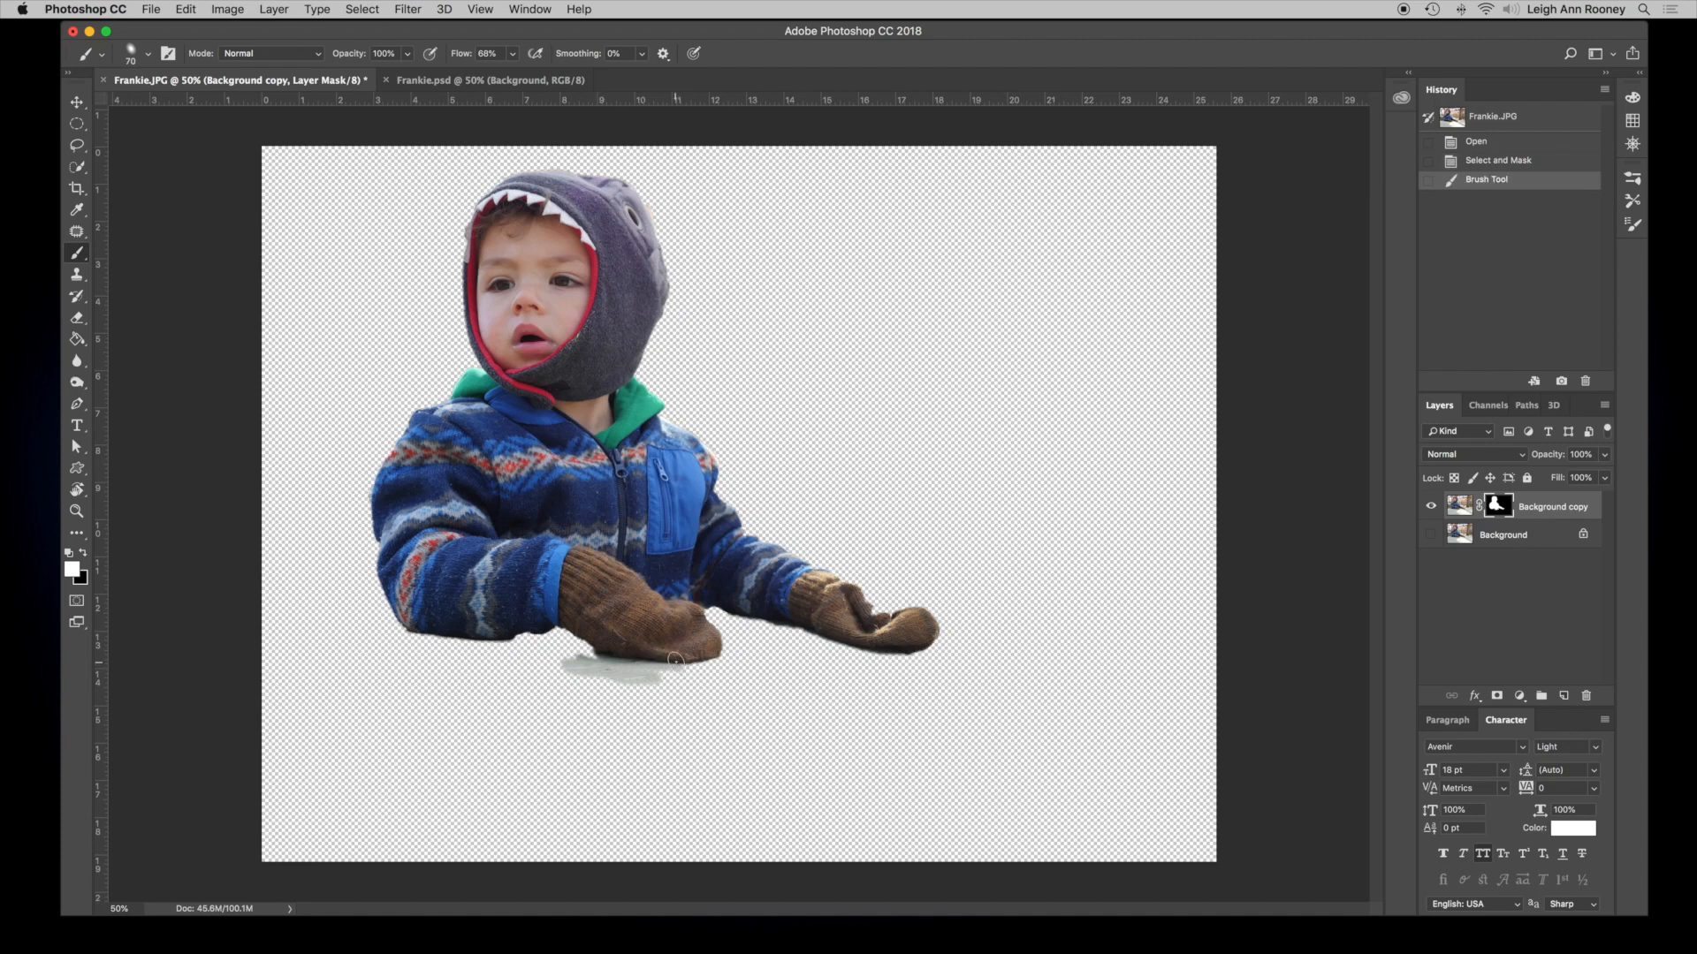
left_click(85, 557)
mouse_move(578, 663)
left_mouse_down()
mouse_move(677, 675)
mouse_move(554, 670)
mouse_move(633, 688)
mouse_move(680, 672)
mouse_move(553, 667)
mouse_move(758, 708)
left_mouse_up()
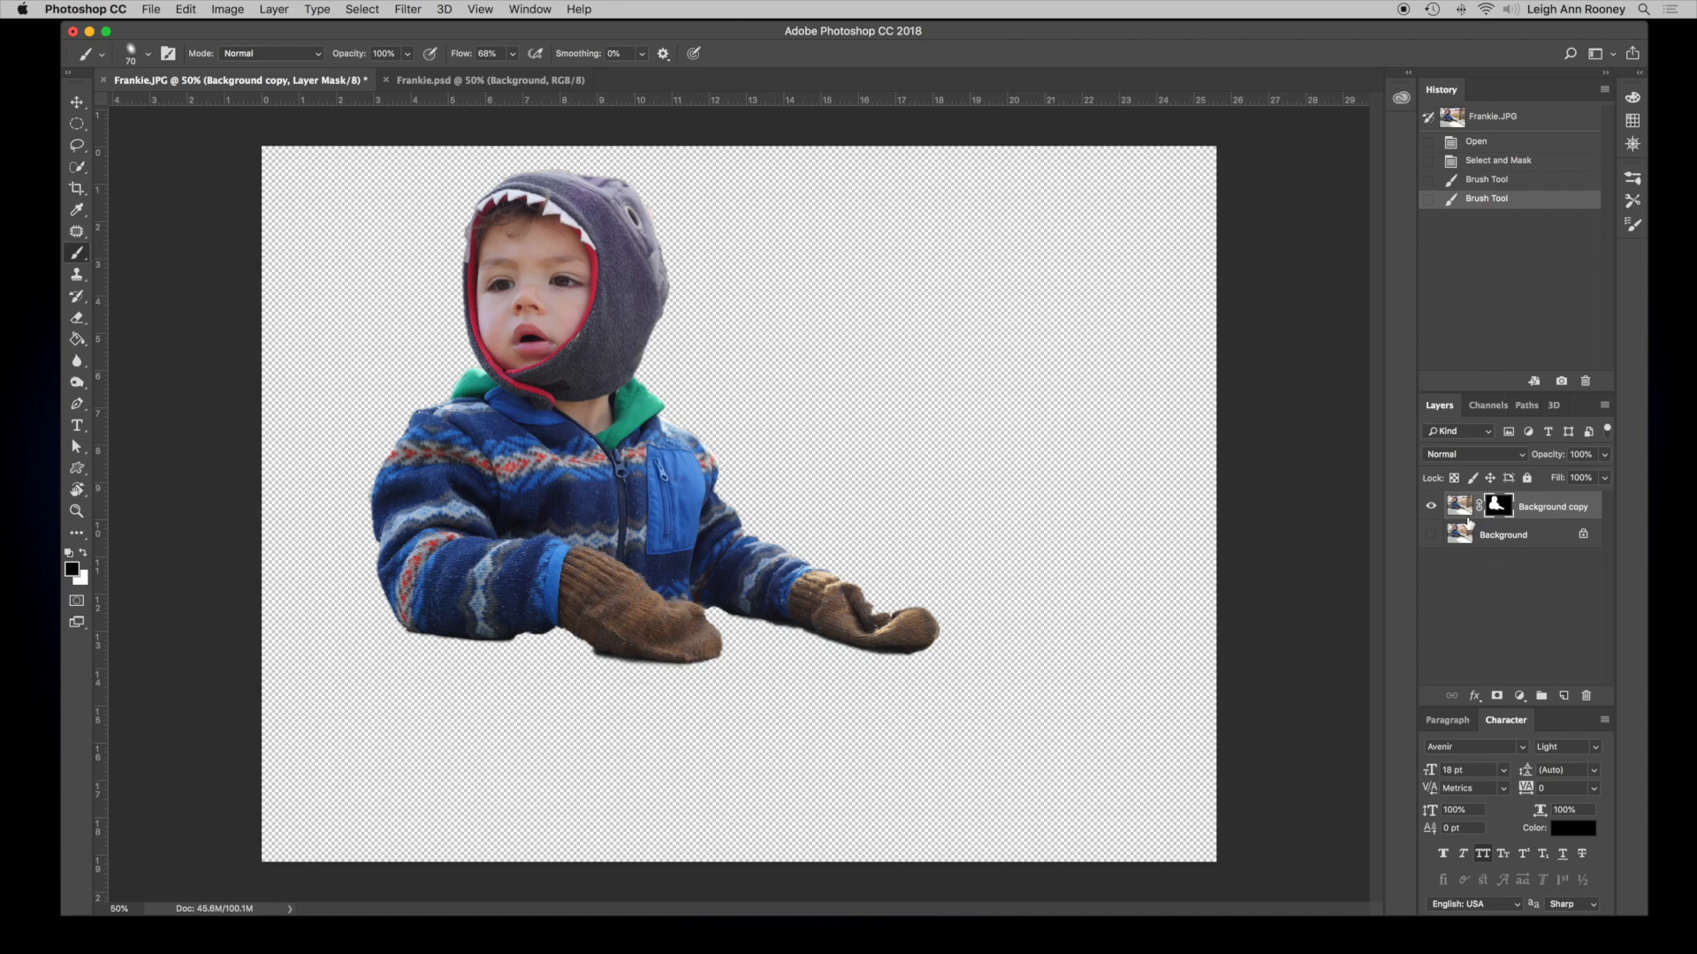
Rename the Background copy layer to Kiddo
double_click(1543, 507)
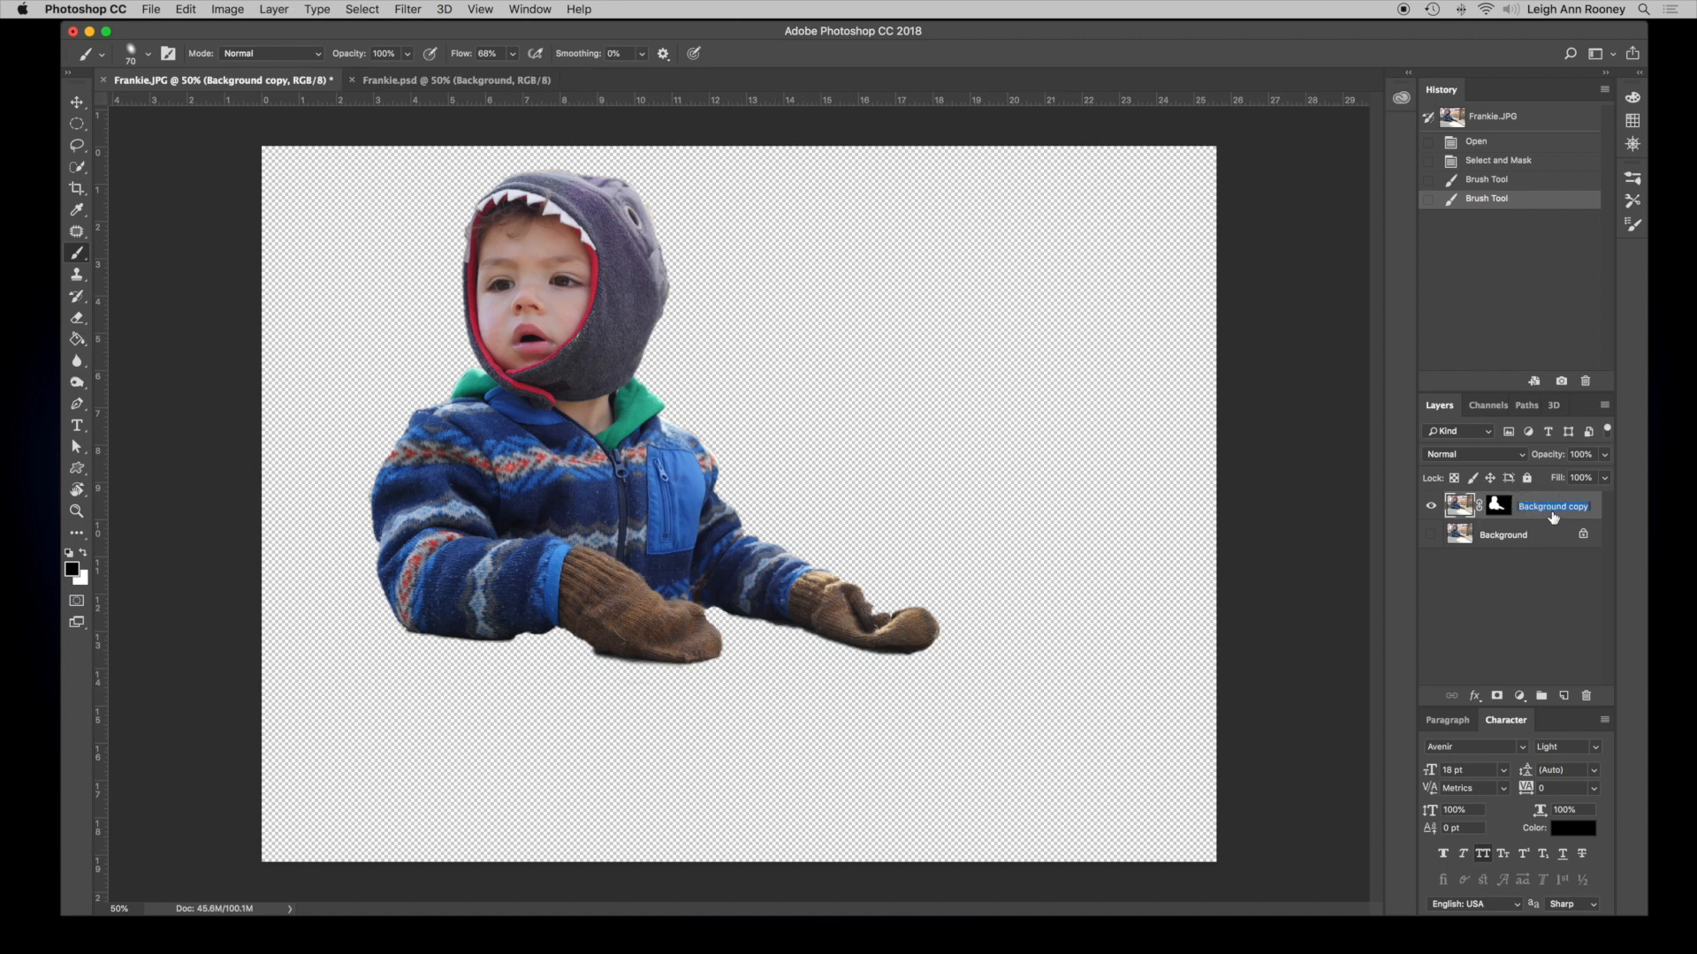
type("Subject")
left_click_drag(1553, 507, 1497, 507)
type("Kiddo")
key("Return")
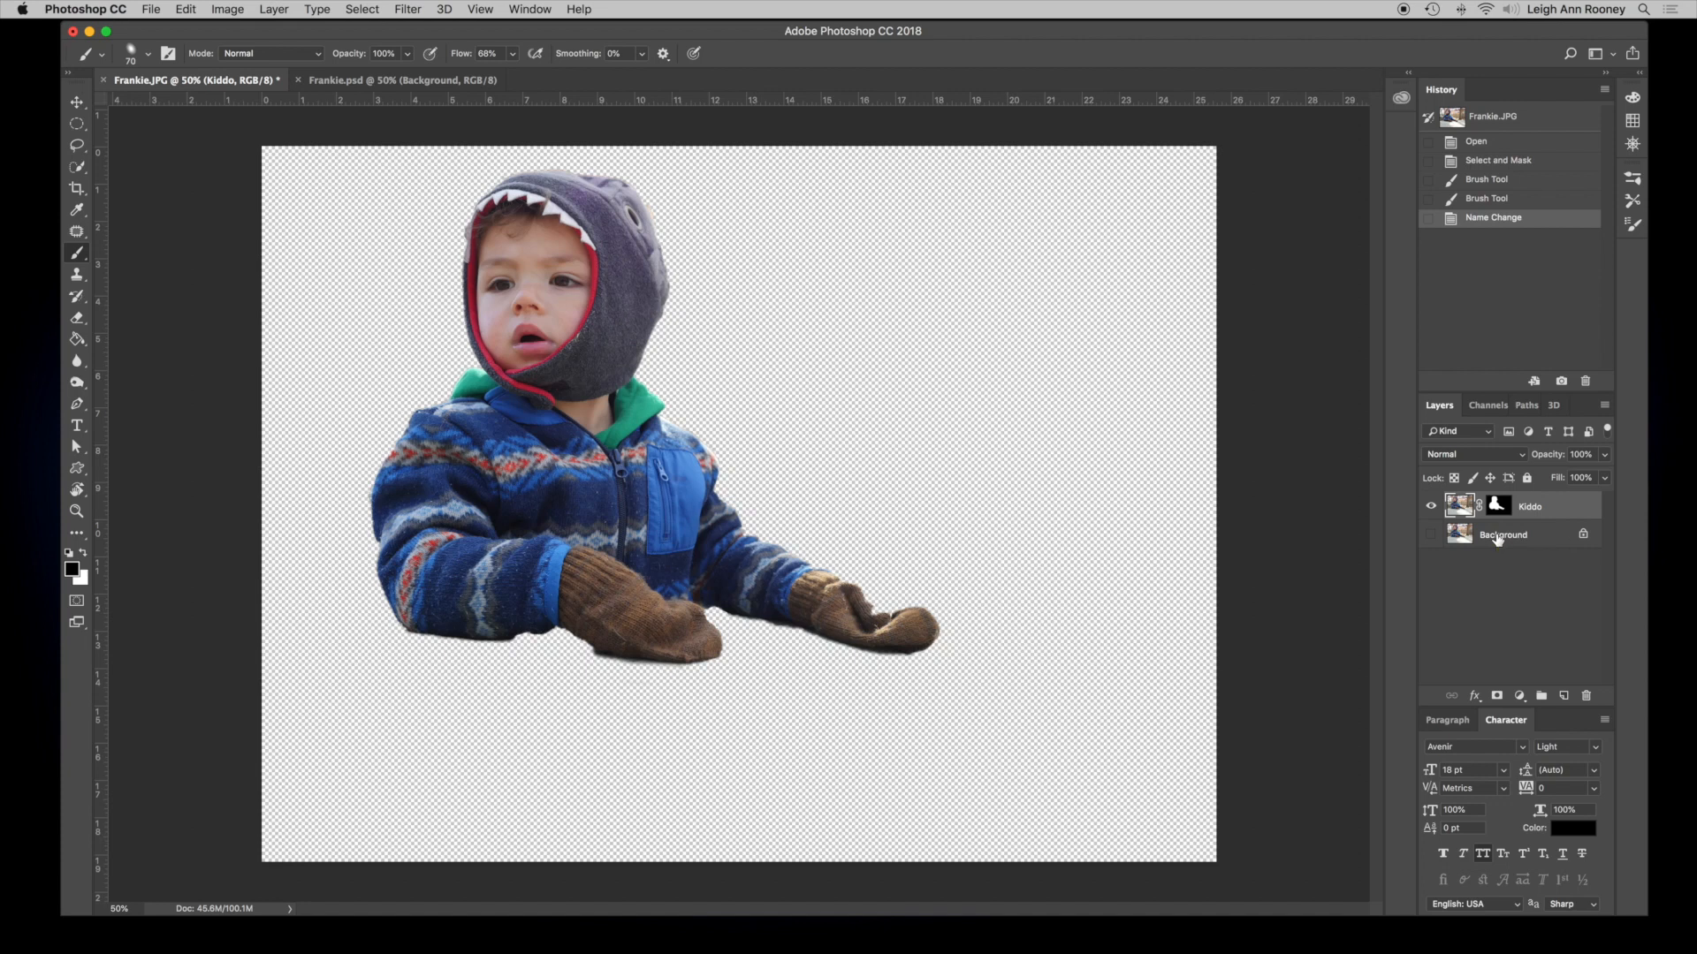
Show the Background layer, hide the Kiddo layer, and load the Kiddo layer's mask as a selection
left_click(1432, 535)
left_click(1431, 507)
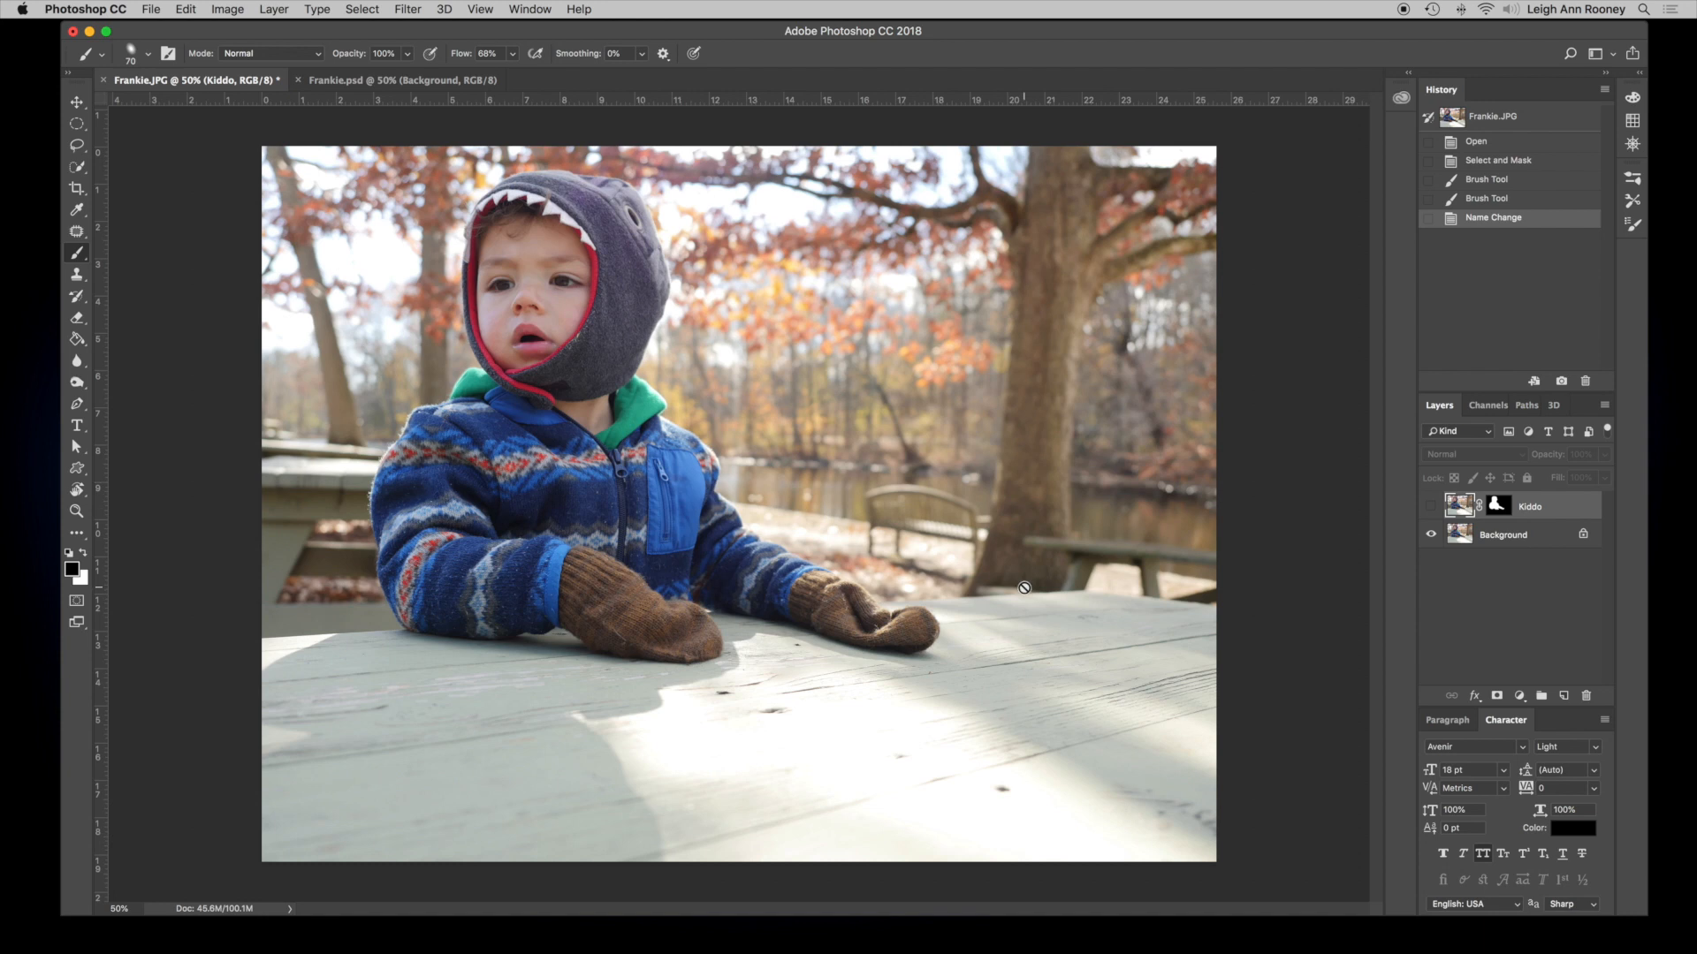
left_click(1499, 507, "super")
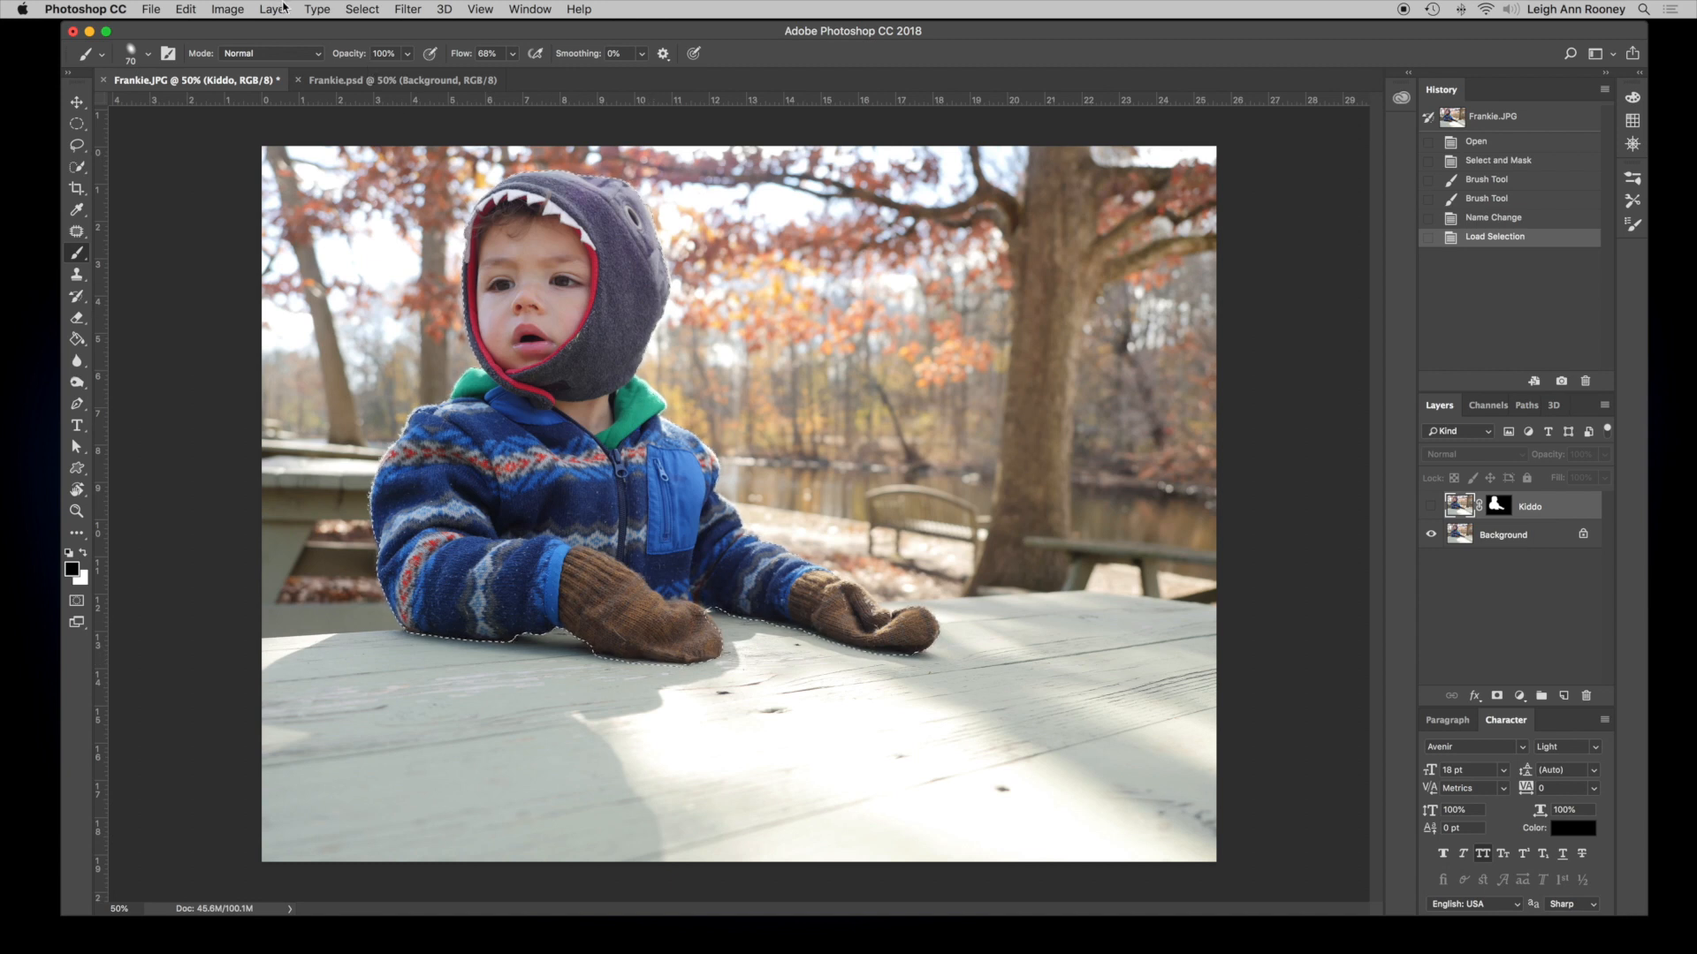
Expand the loaded selection around the child by 10 pixels
left_click(378, 7)
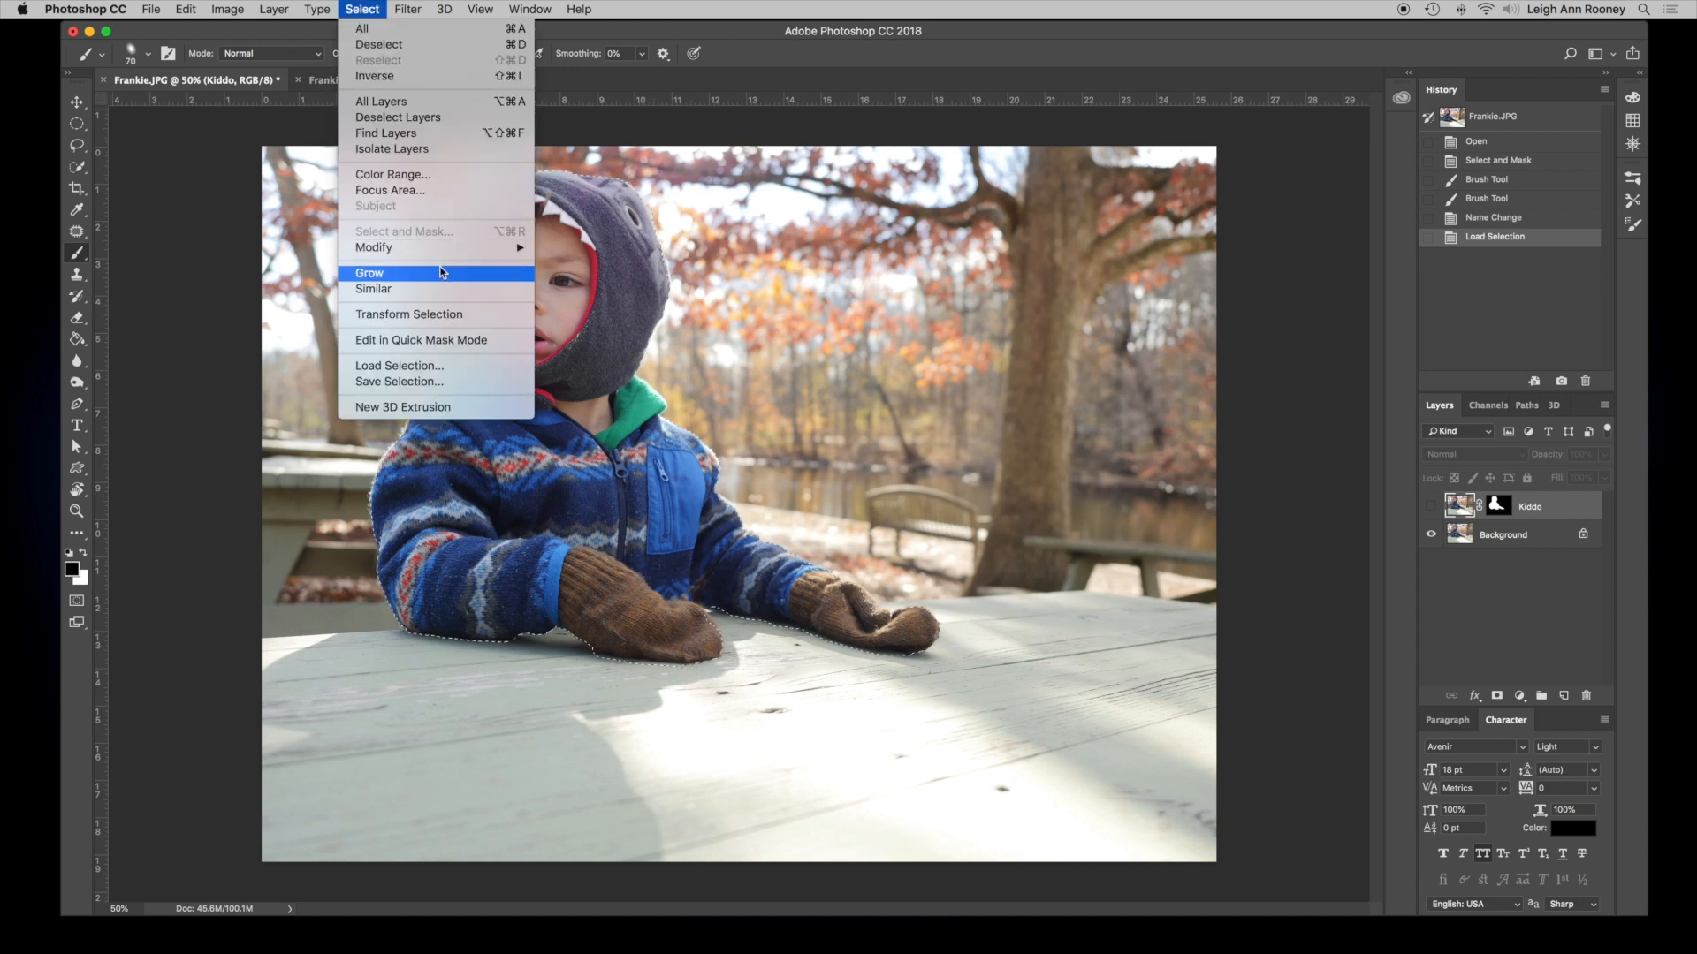
mouse_move(432, 248)
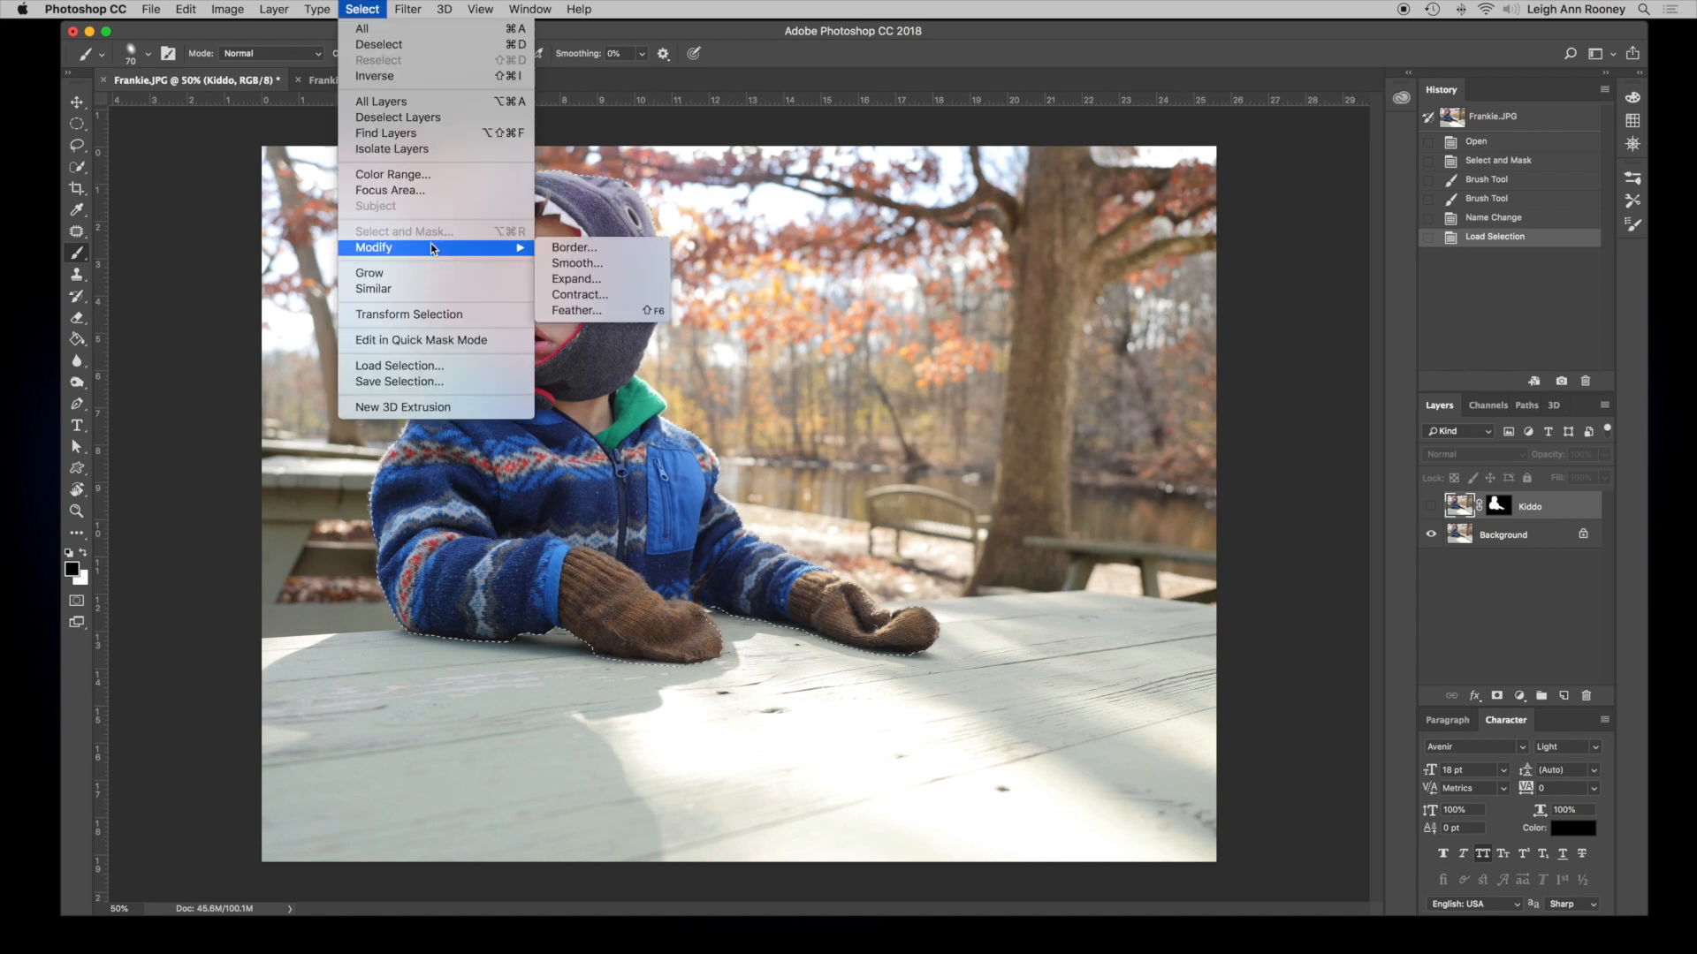
left_click(635, 282)
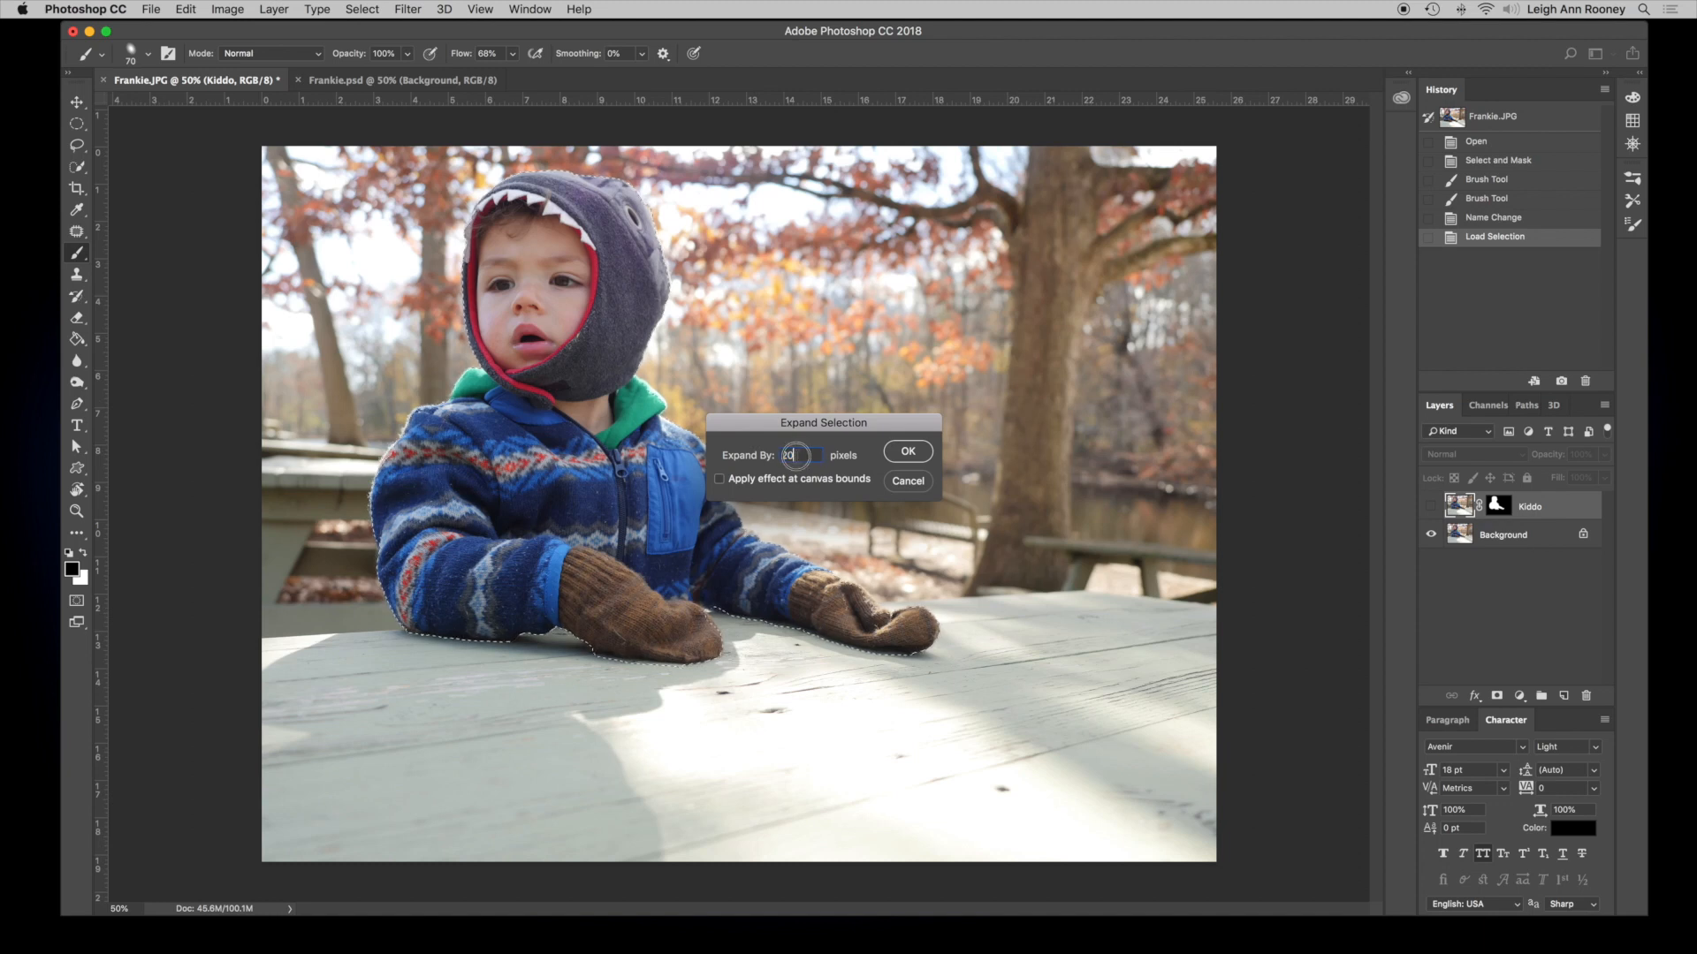
type("10")
left_click(907, 454)
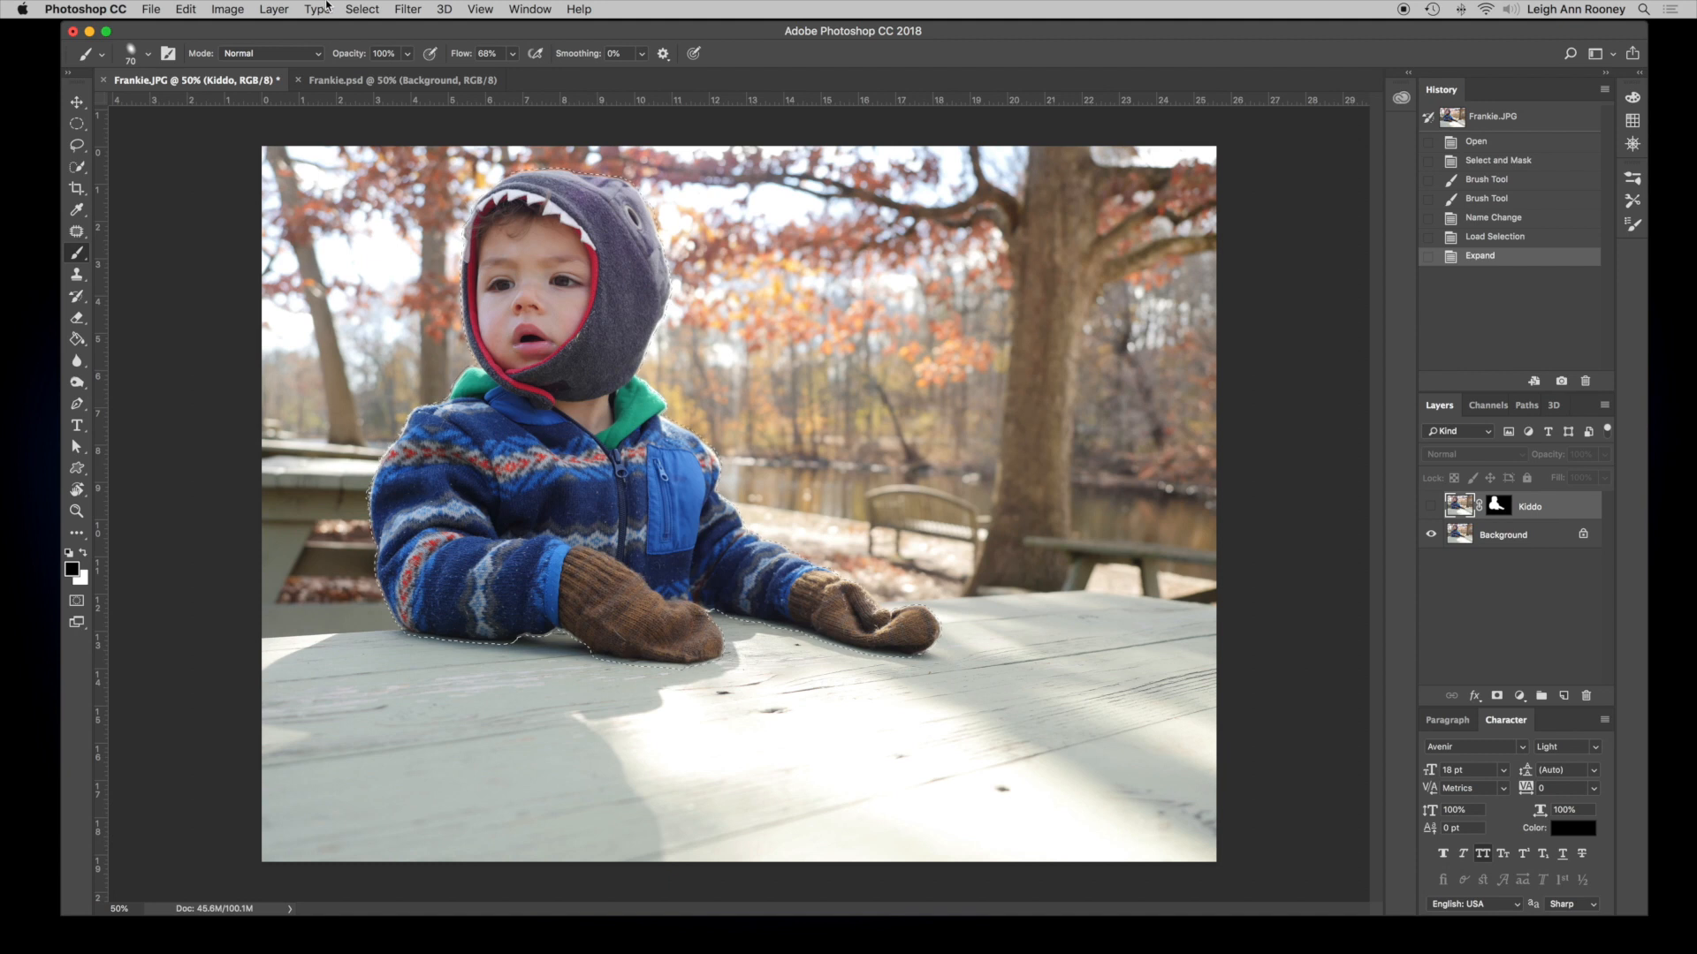
Expand the selection by another 10 pixels to widen the margin around the child
left_click(363, 8)
mouse_move(442, 247)
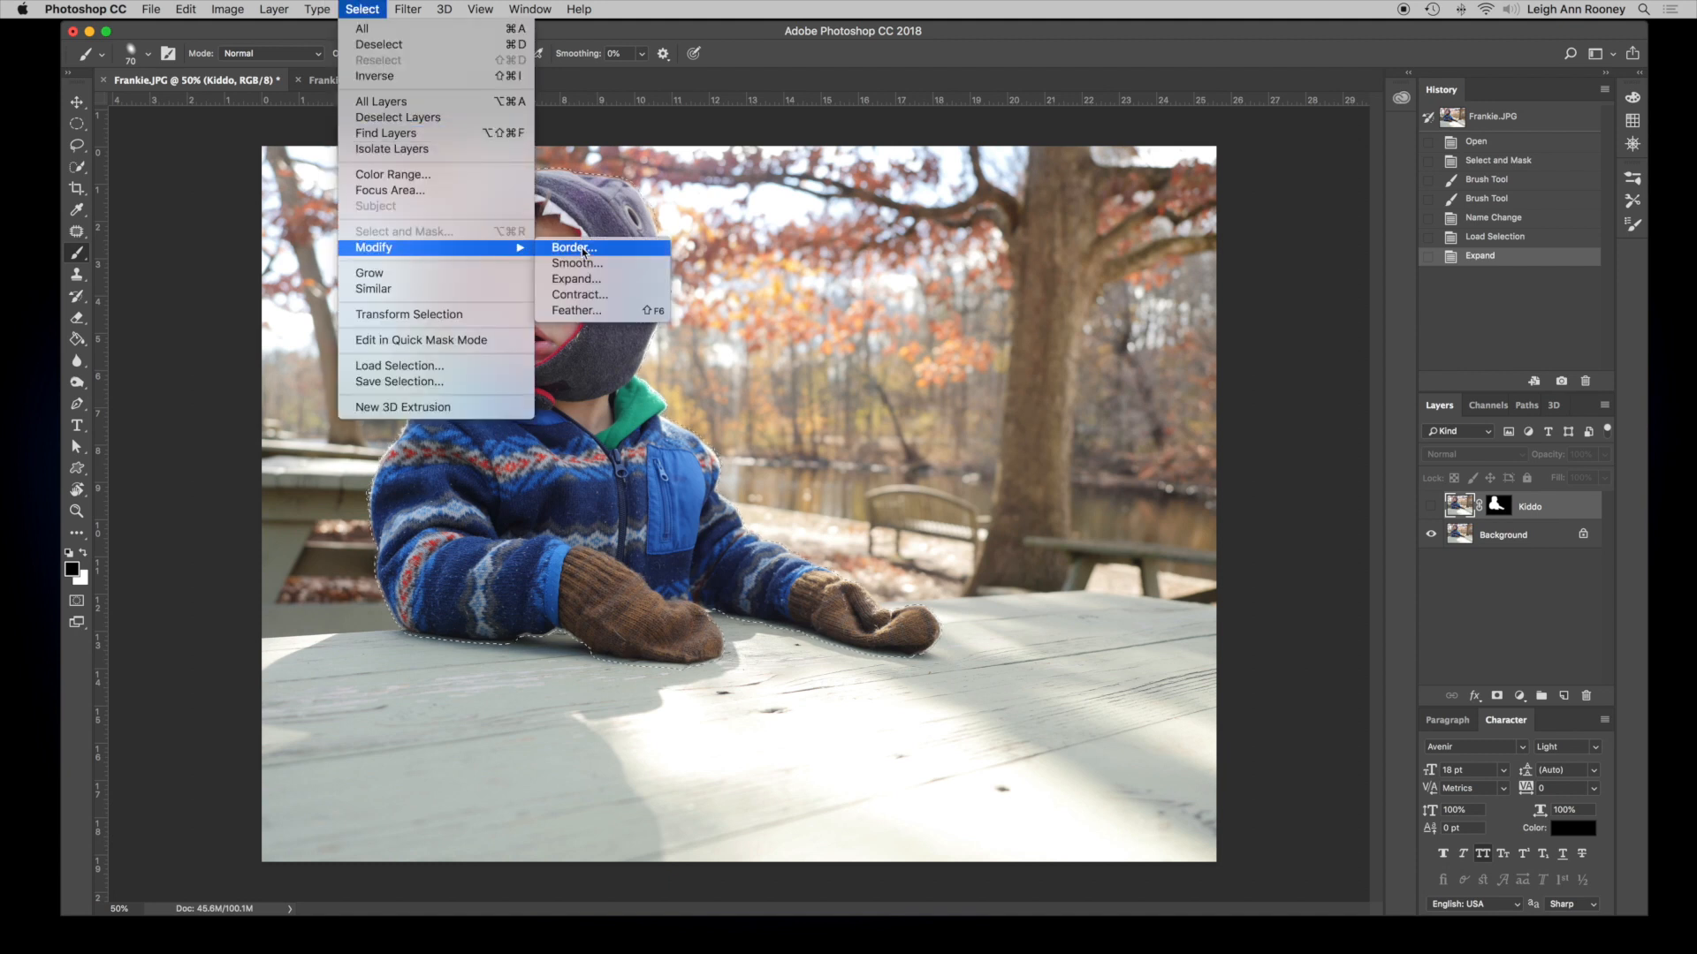
left_click(610, 279)
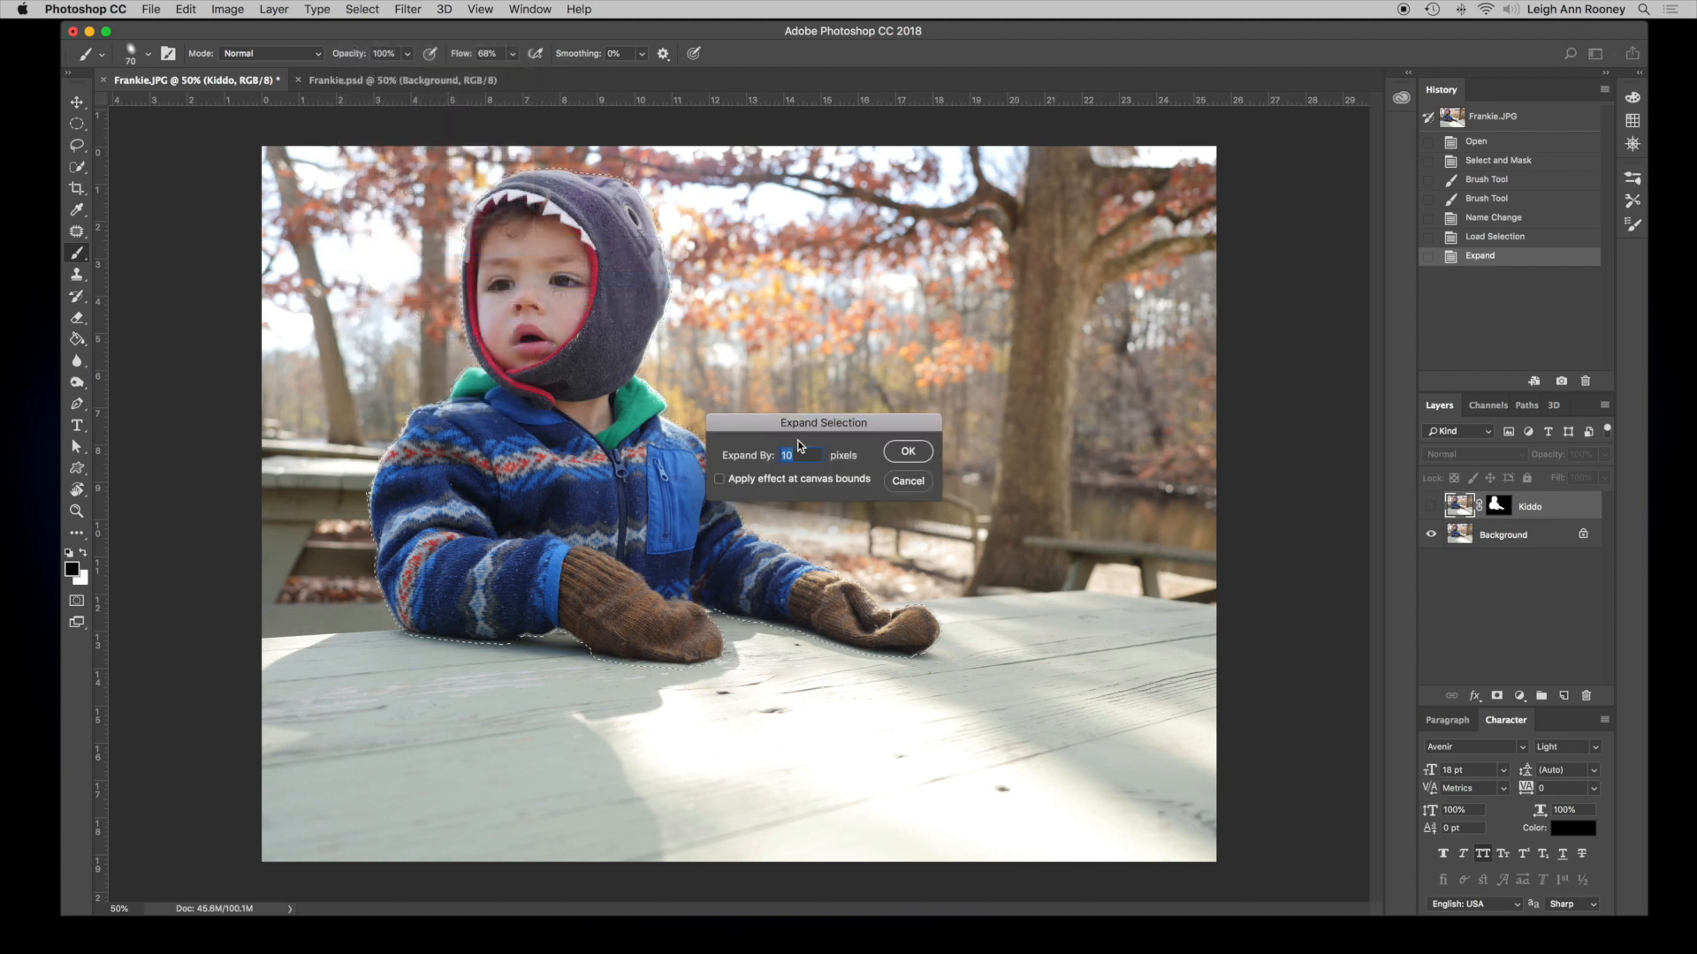
left_click(909, 452)
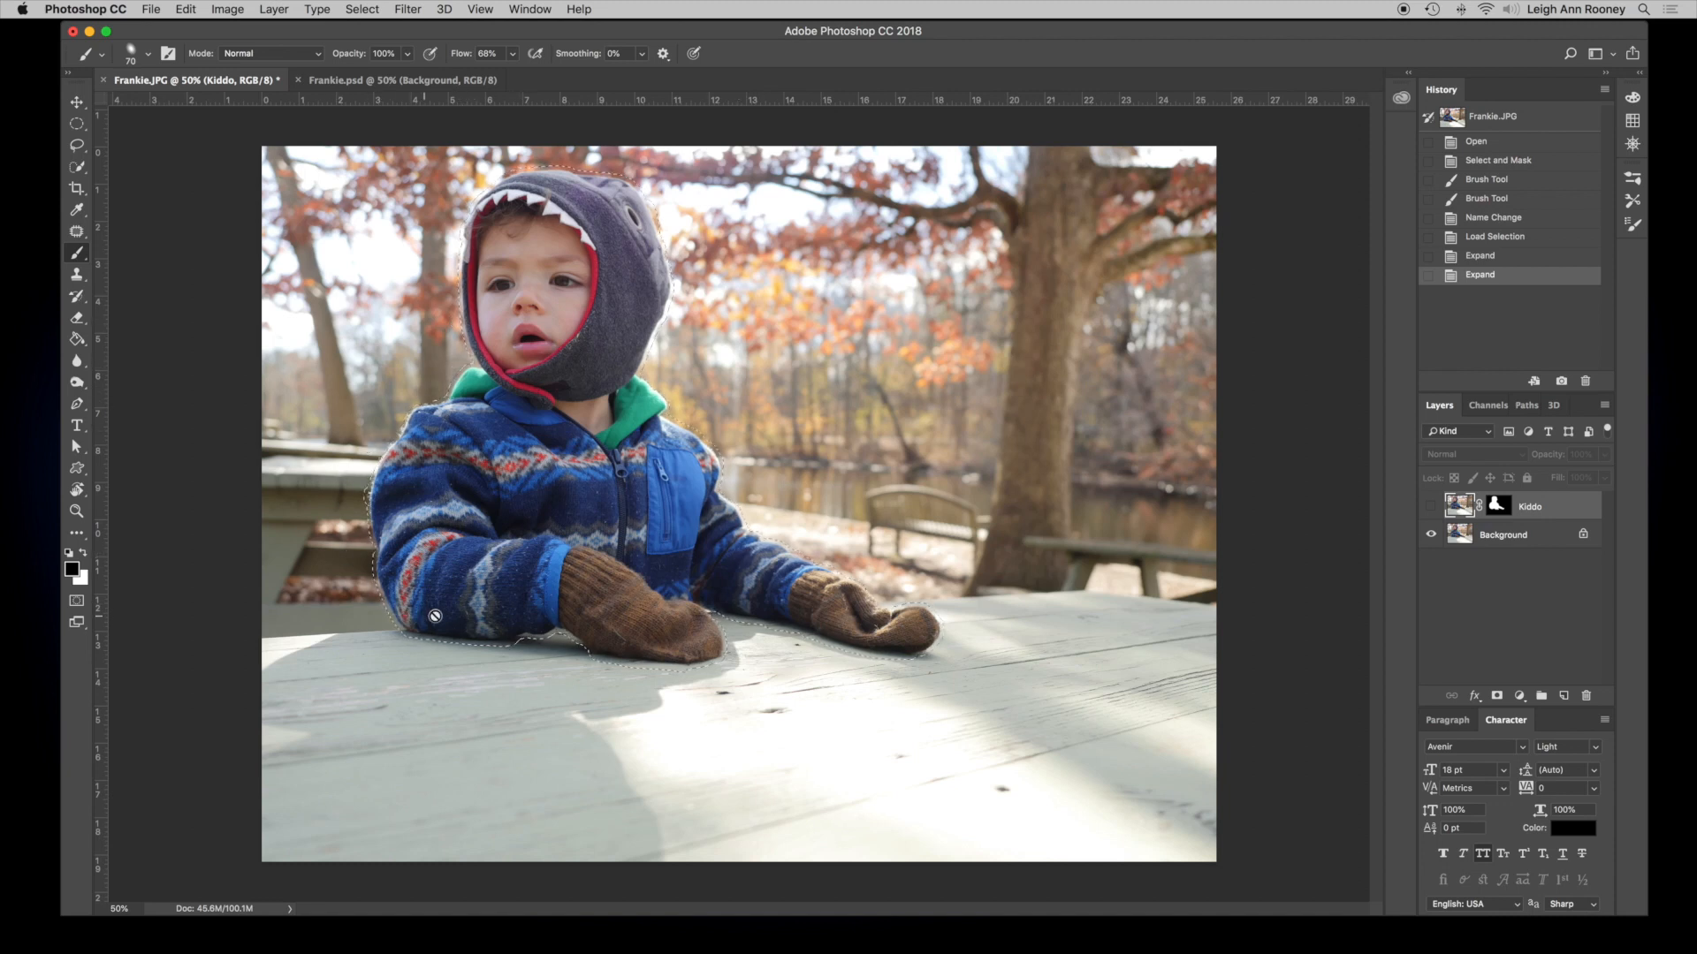
Fill the expanded selection on the Background layer using Content-Aware contents with Color Adaptation, Normal mode and 100% opacity, and deselect
left_click(1531, 537)
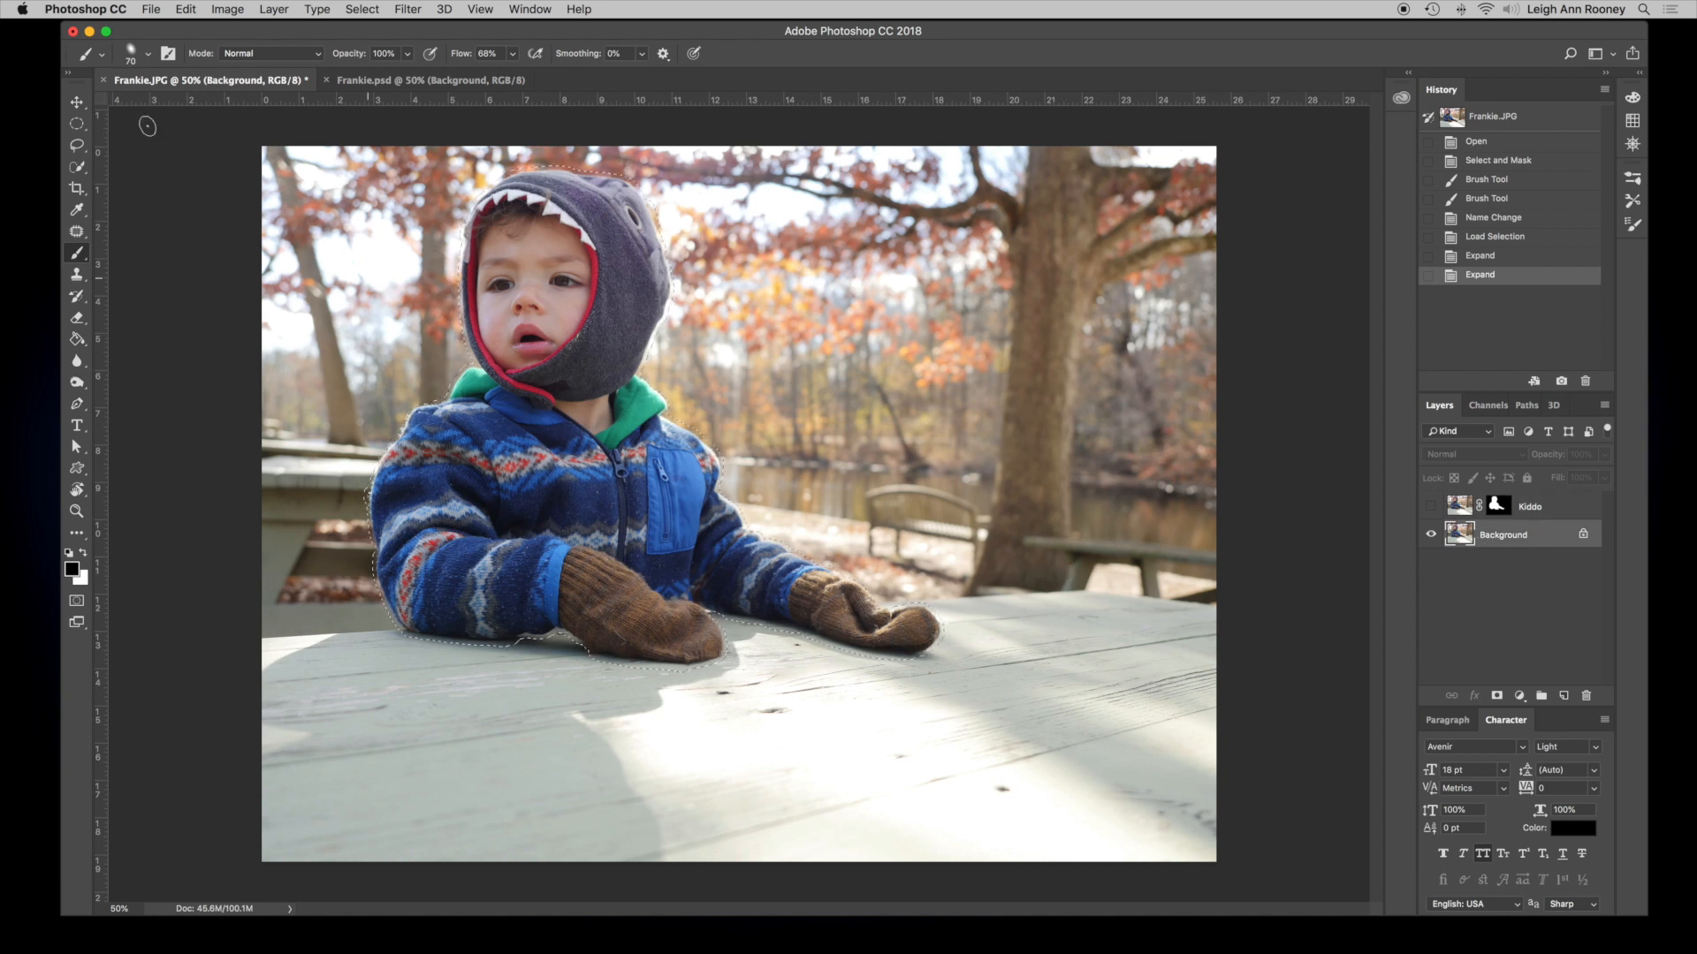
left_click(179, 9)
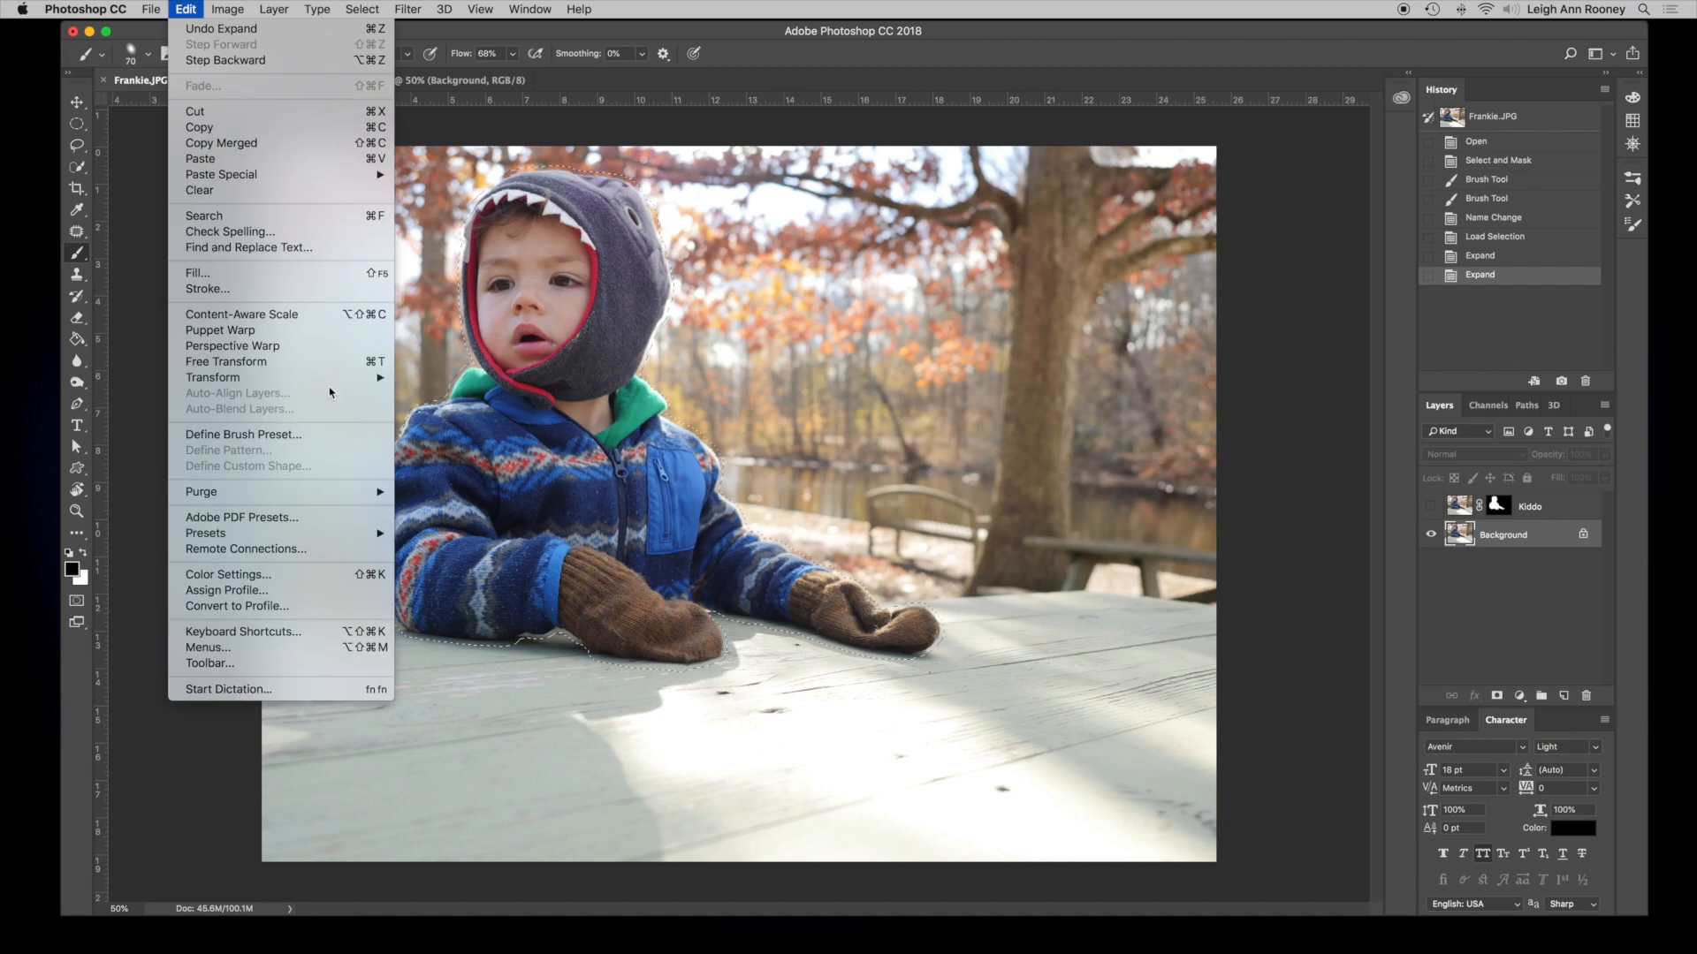
left_click(323, 281)
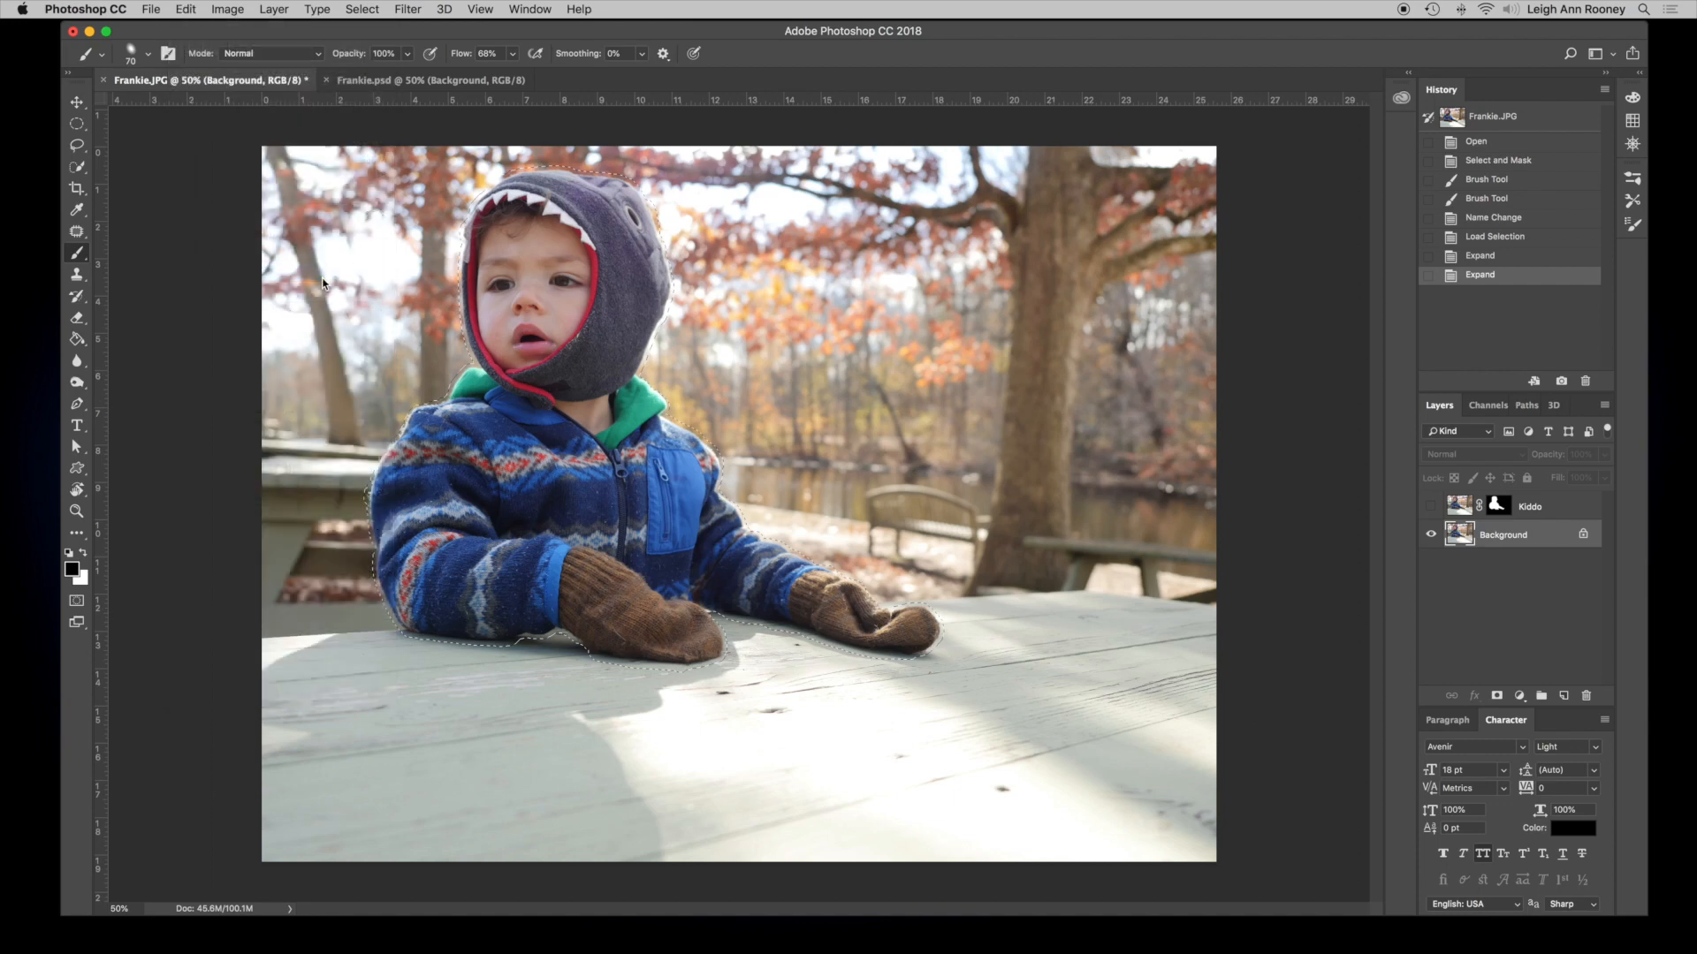
left_click(1141, 279)
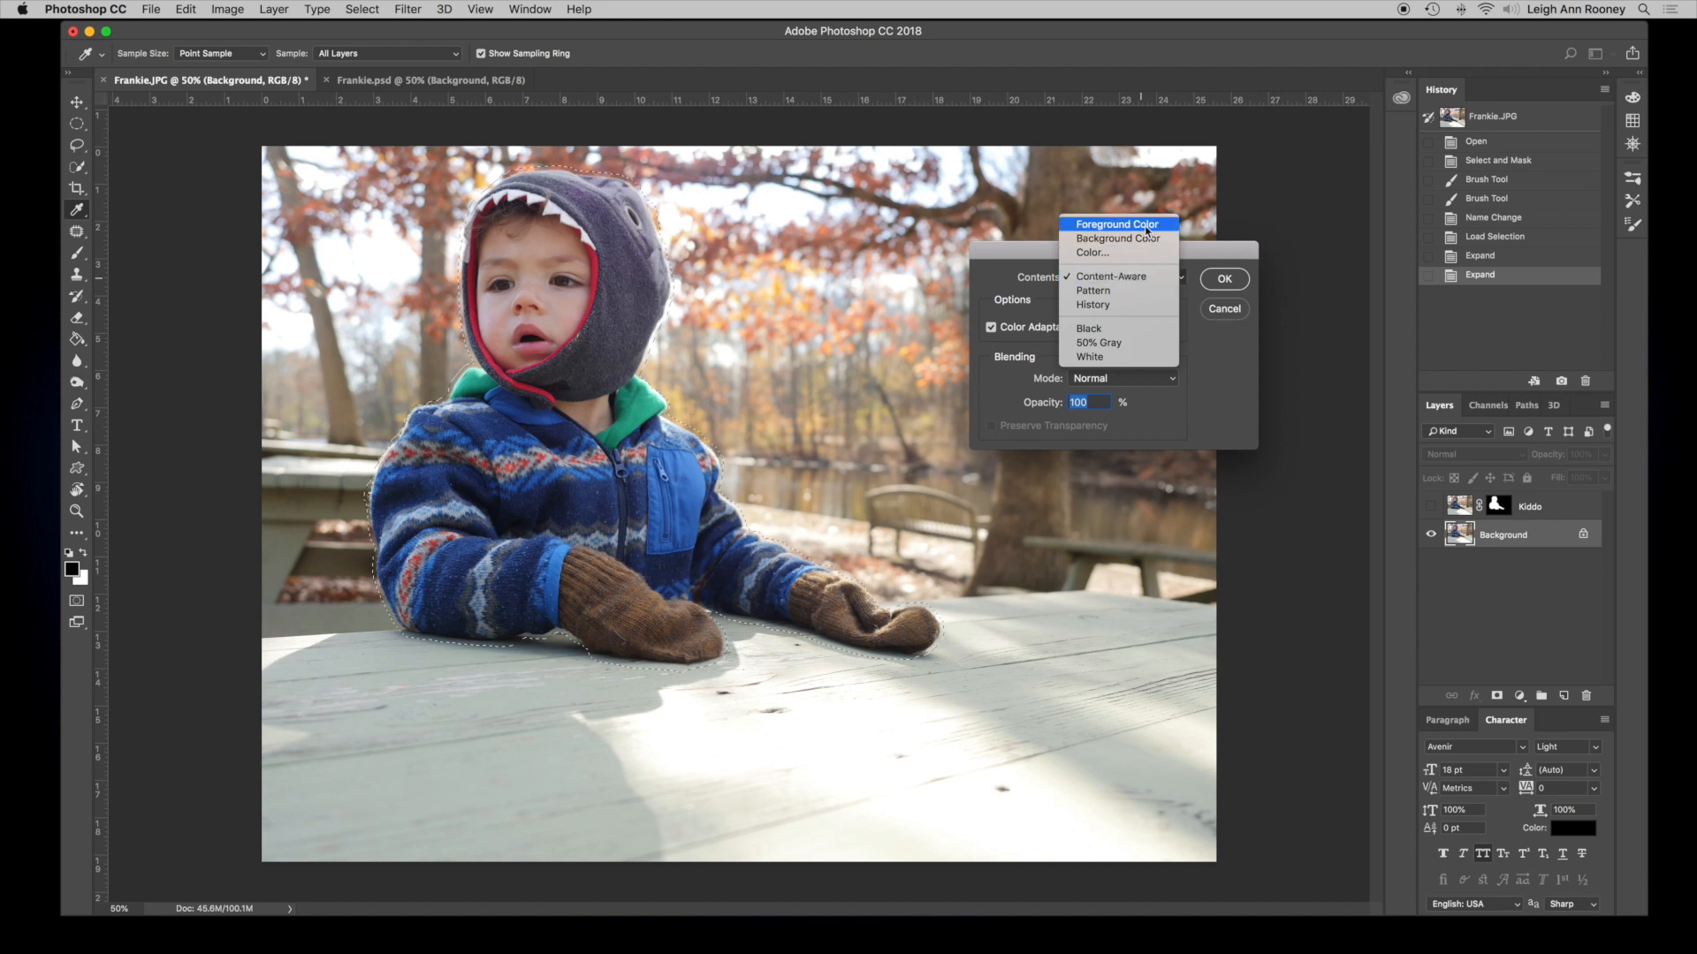
left_click(1161, 279)
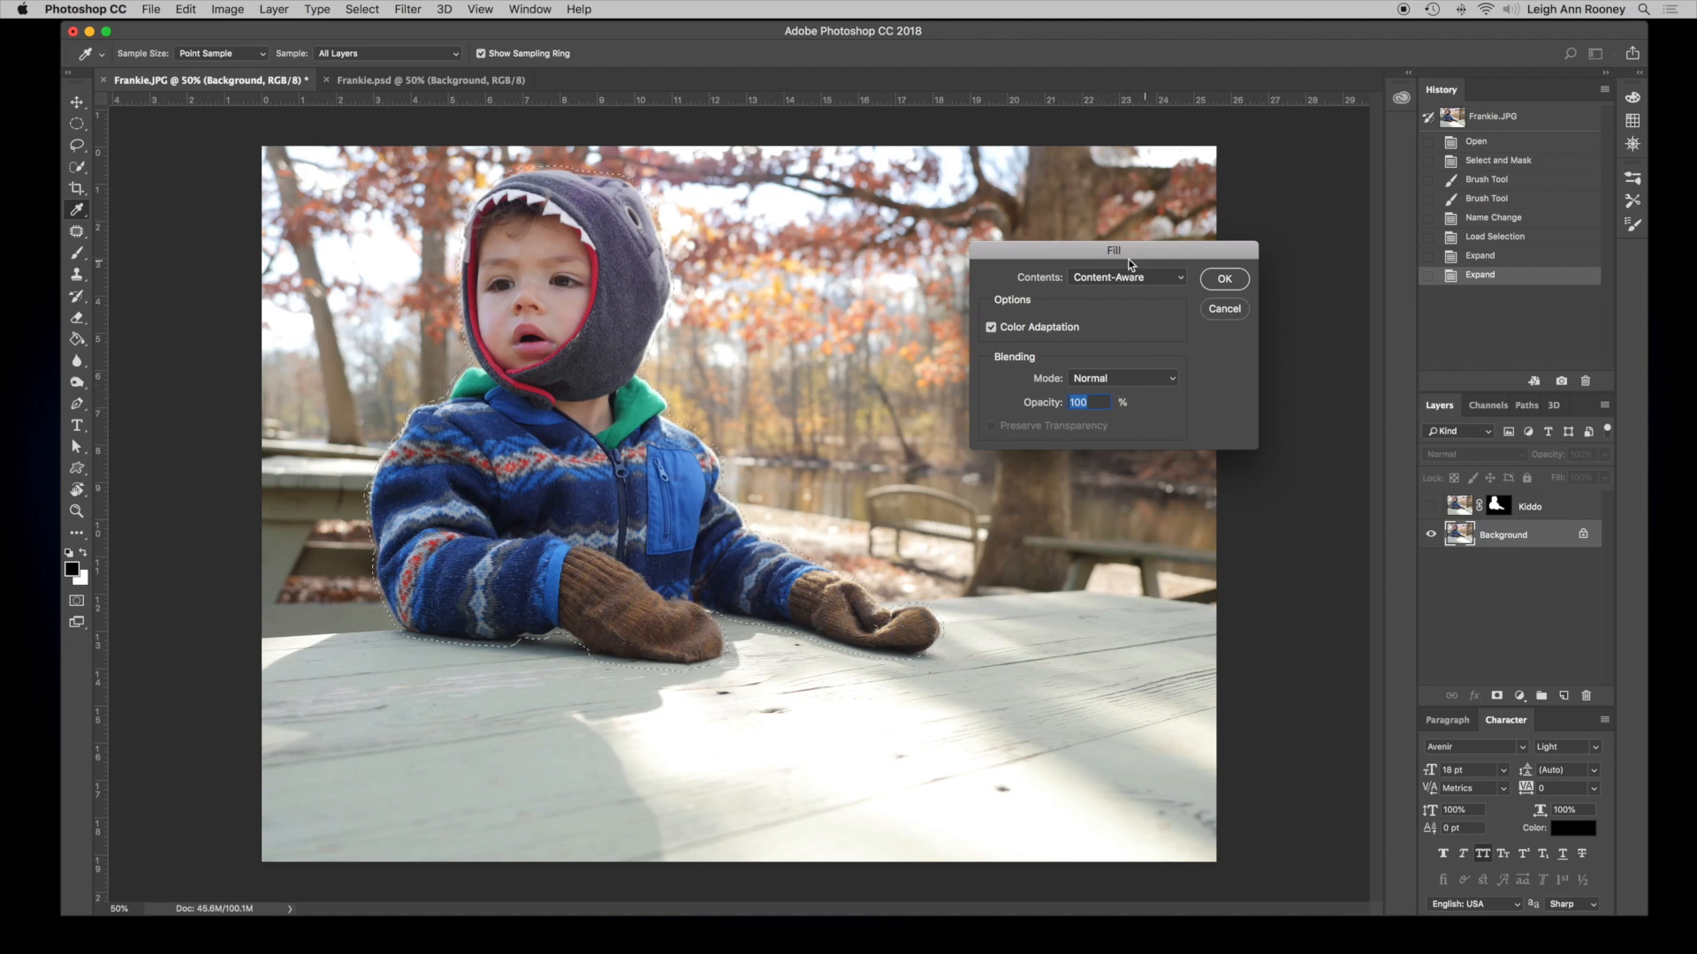
left_click(1224, 278)
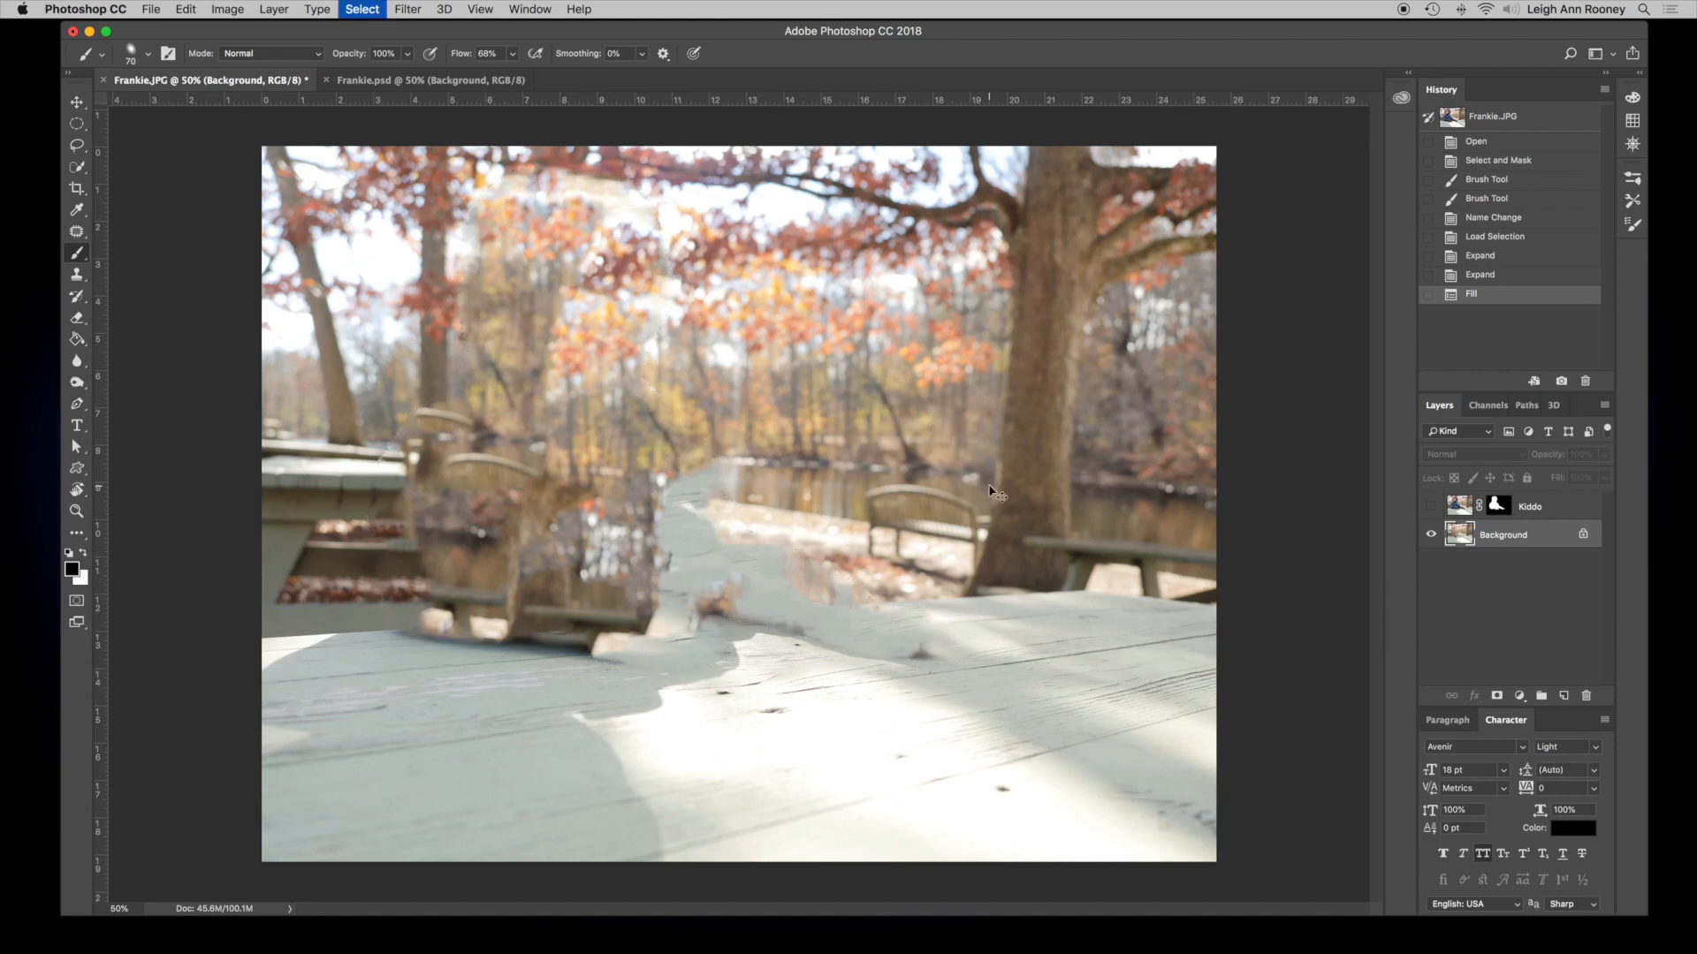
key("super+d")
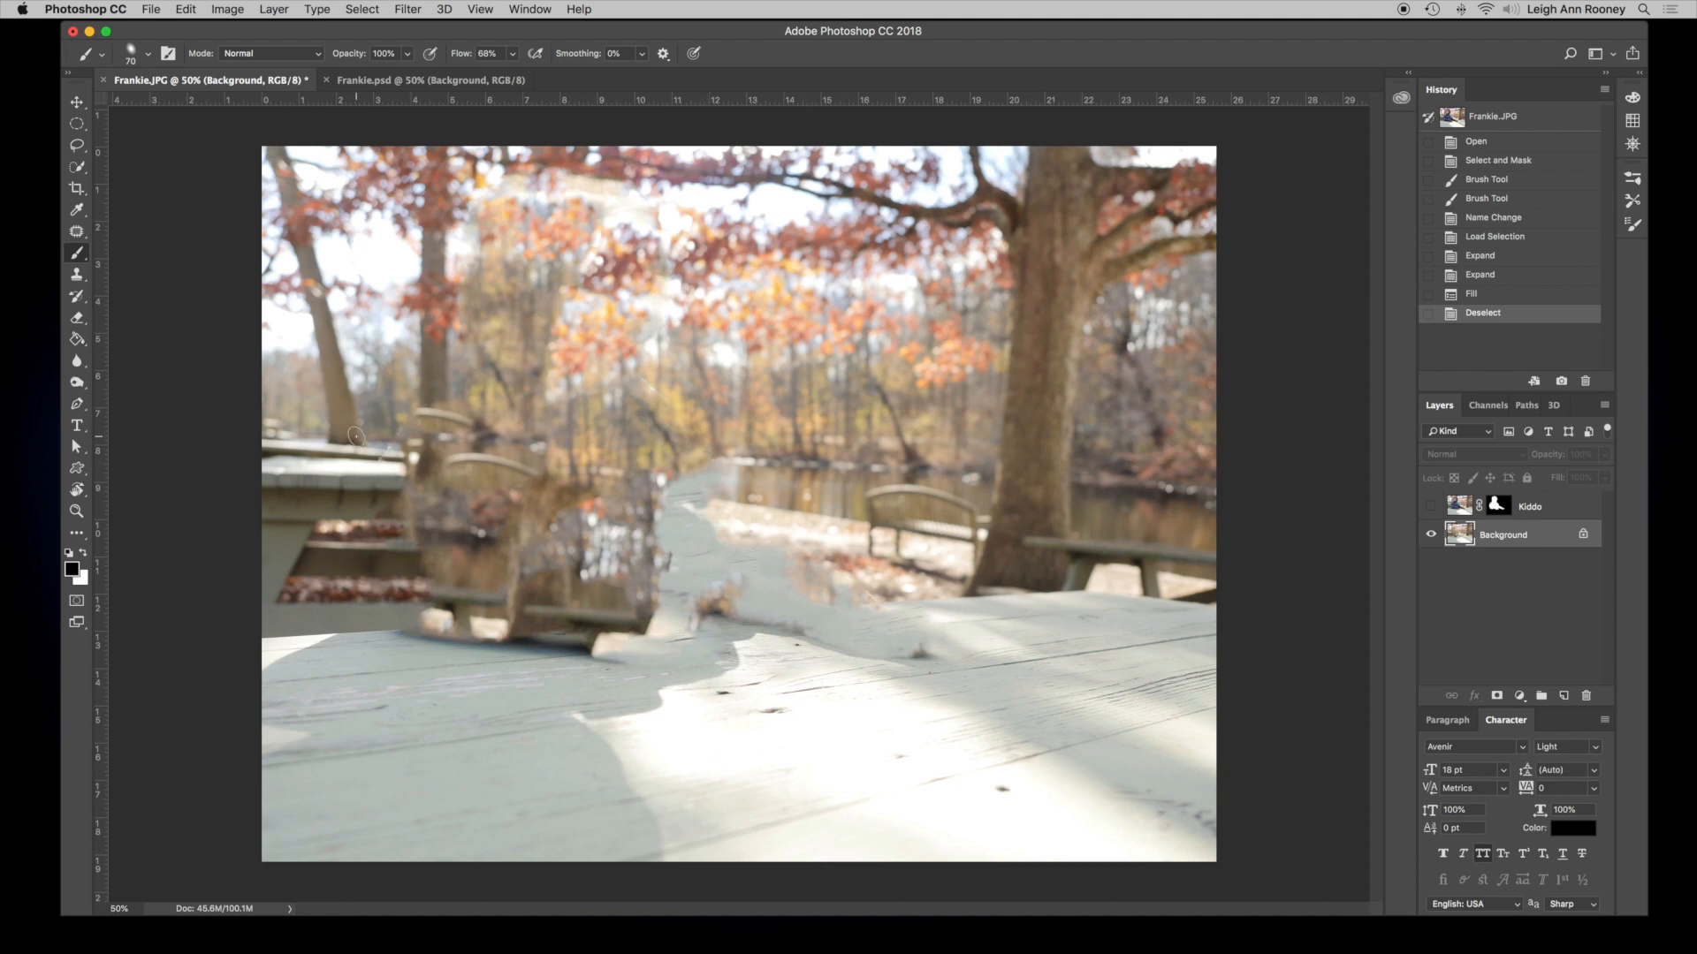
Patch a small spot among the background trees near the middle of the photo using the Patch Tool, and clear the selection
left_click(77, 339)
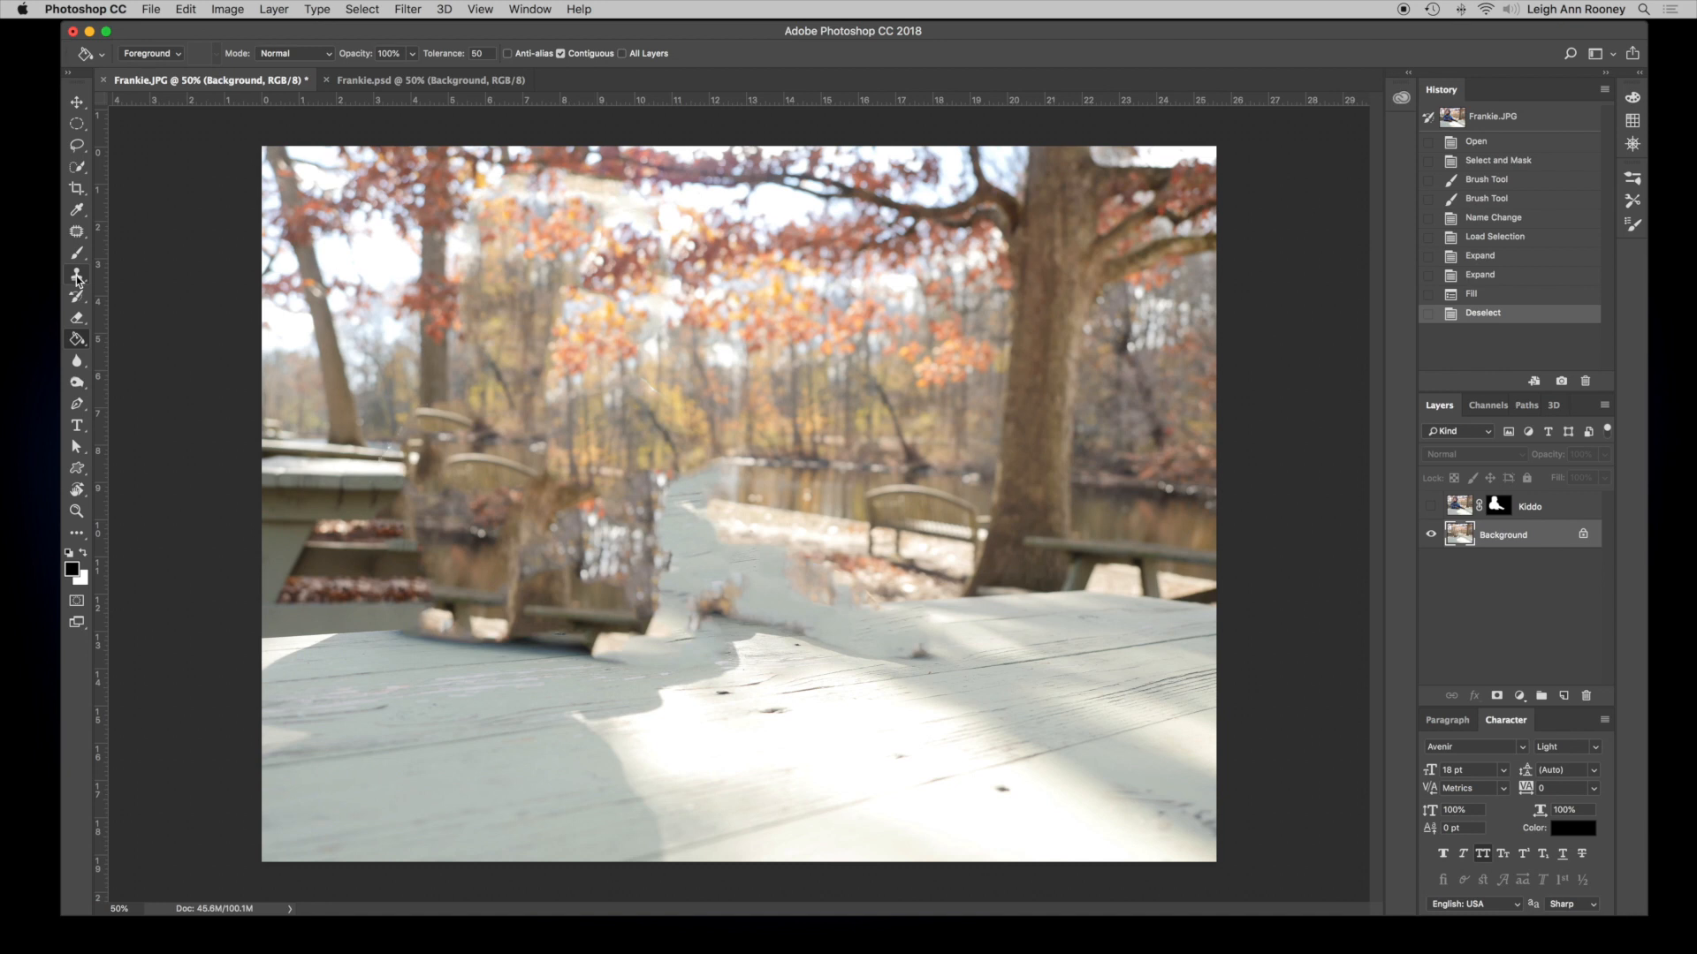
left_click(78, 234)
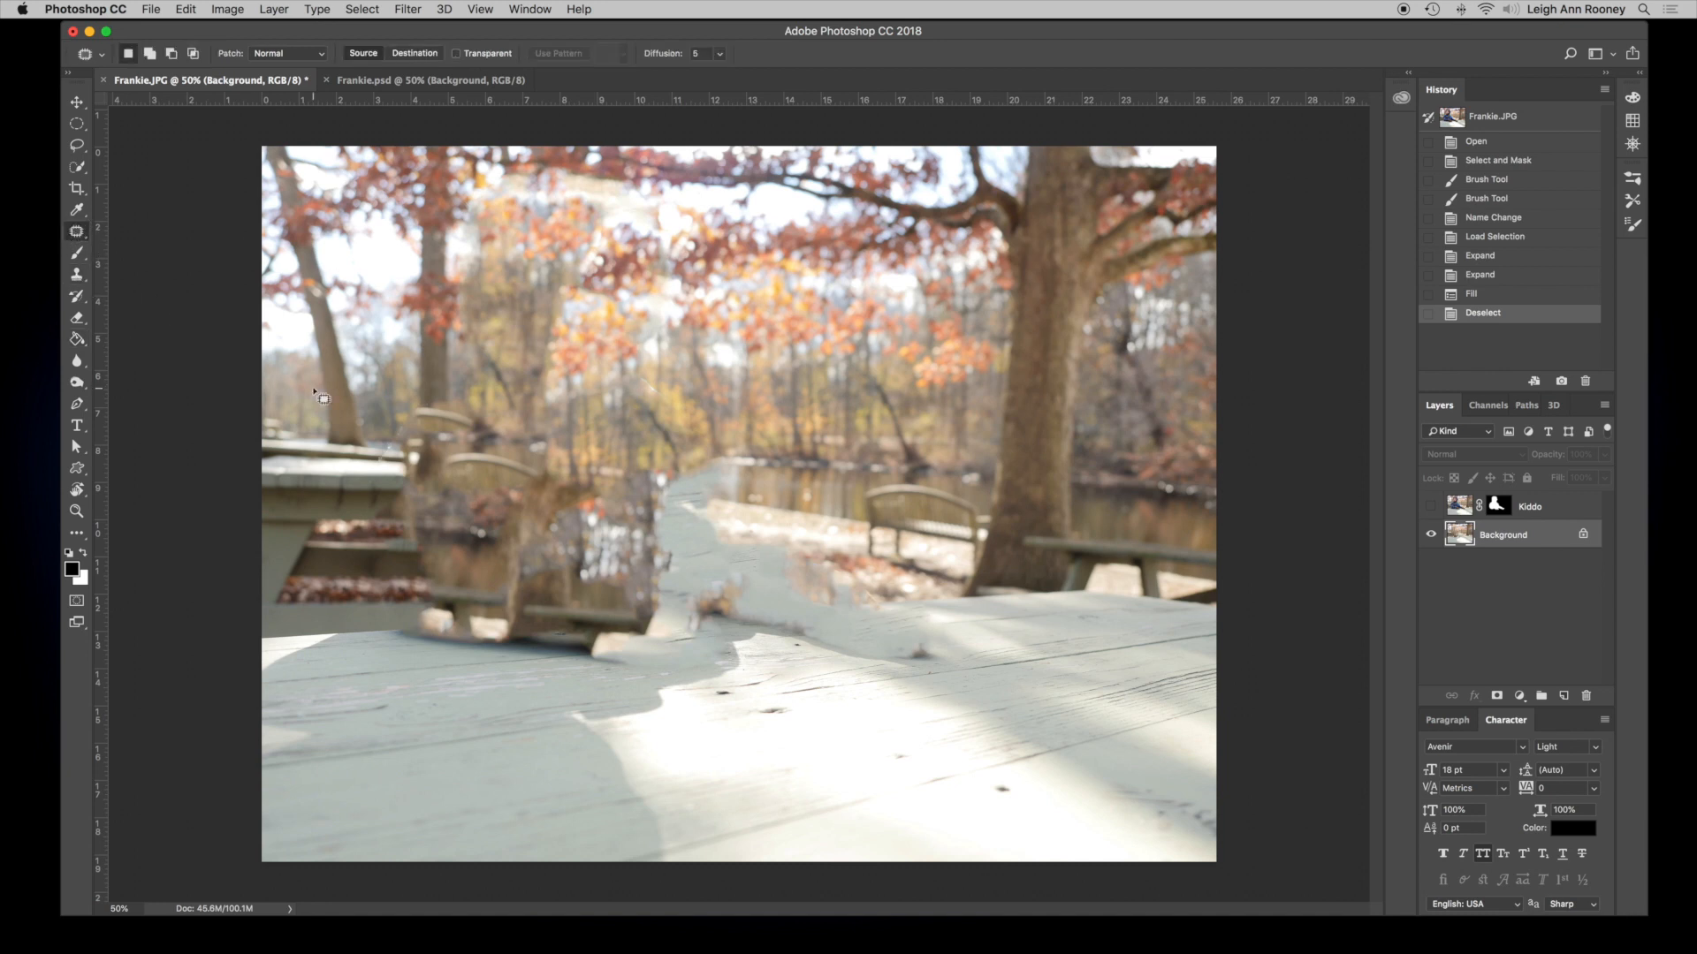
right_click(77, 234)
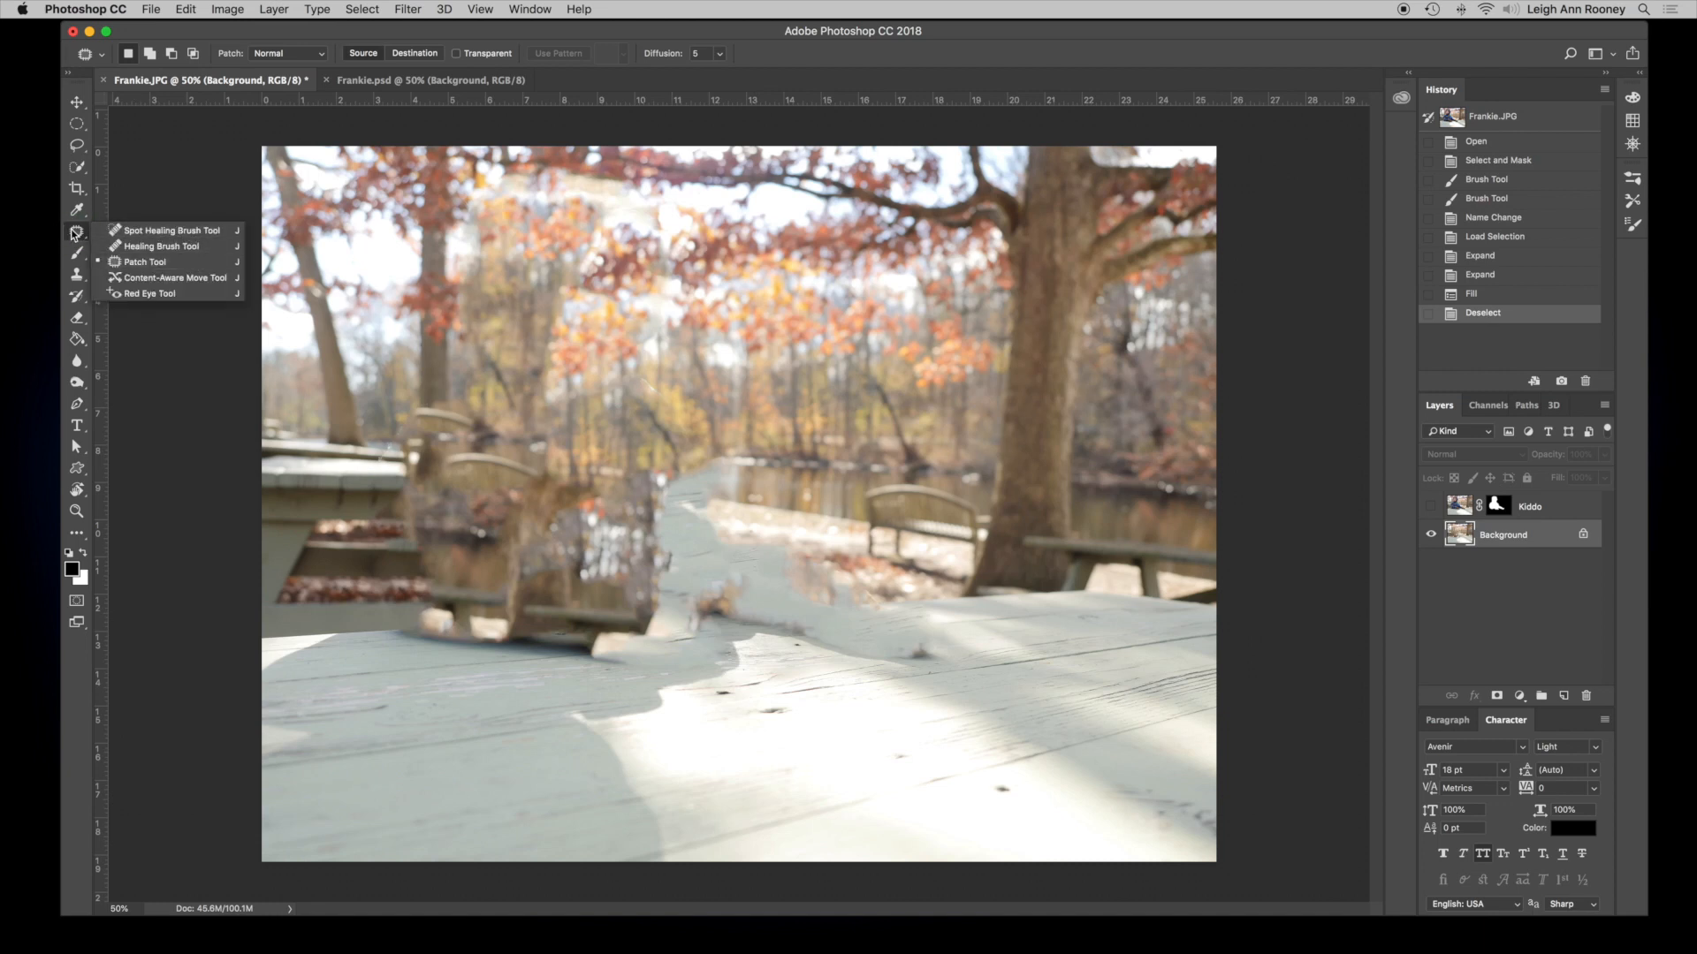
left_click(74, 239)
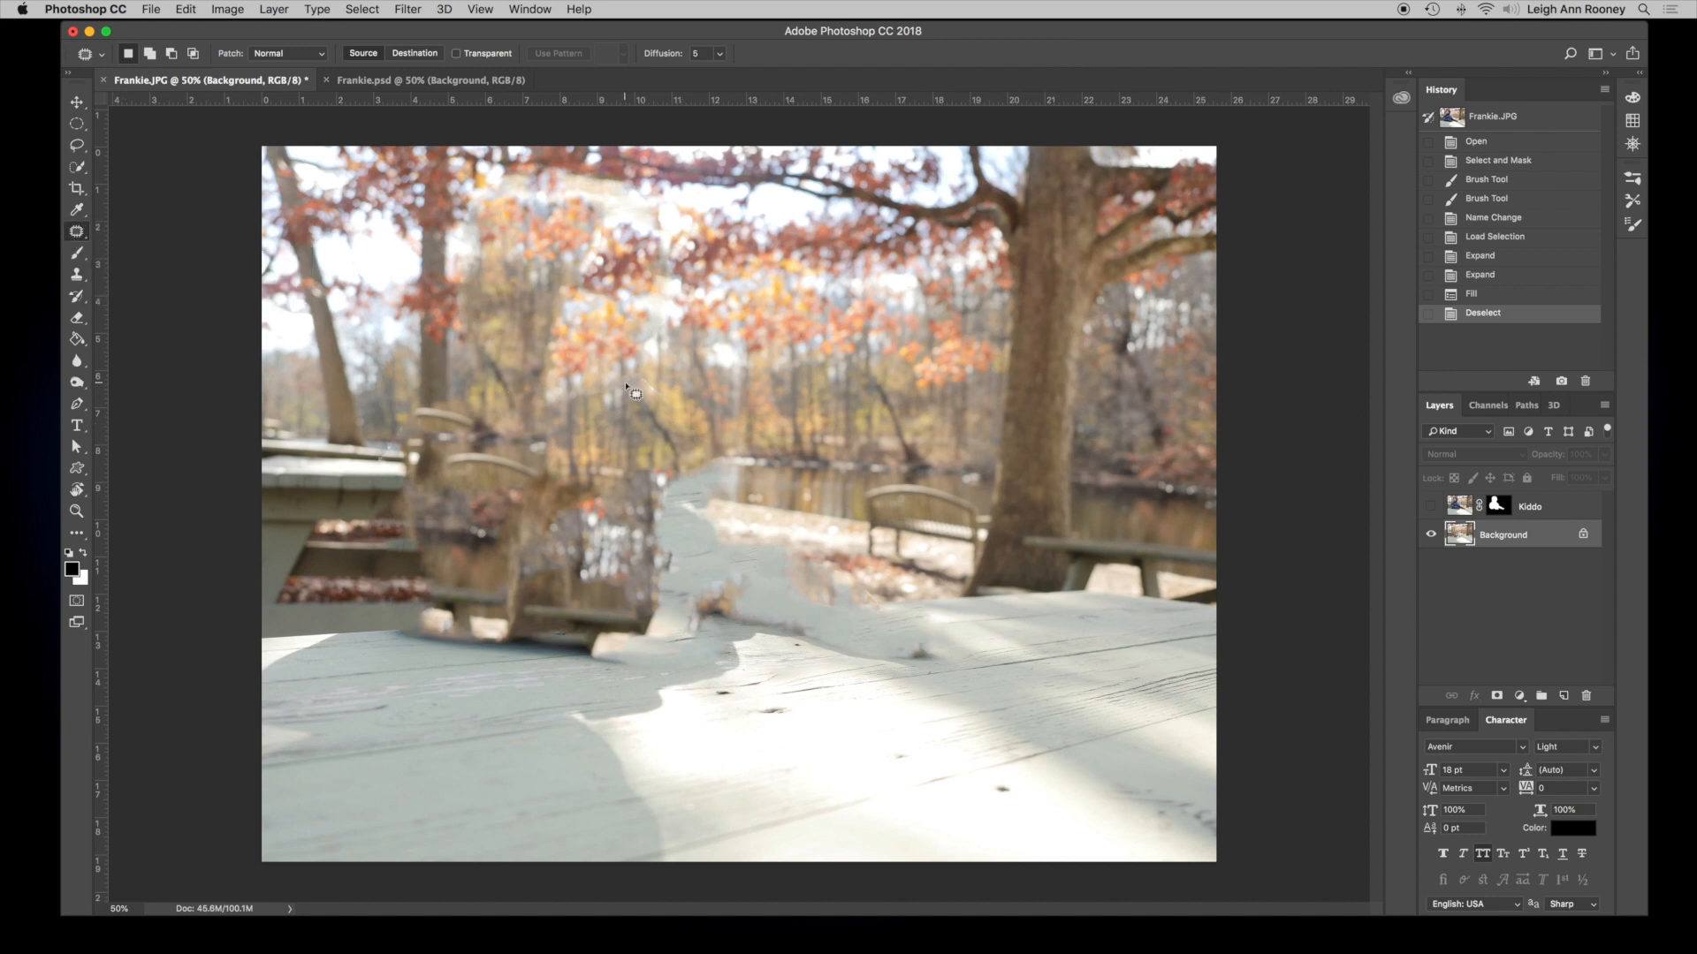
left_click_drag(633, 380, 658, 408)
mouse_move(679, 409)
left_mouse_down()
mouse_move(638, 358)
mouse_move(619, 371)
mouse_move(623, 398)
mouse_move(665, 405)
left_mouse_up()
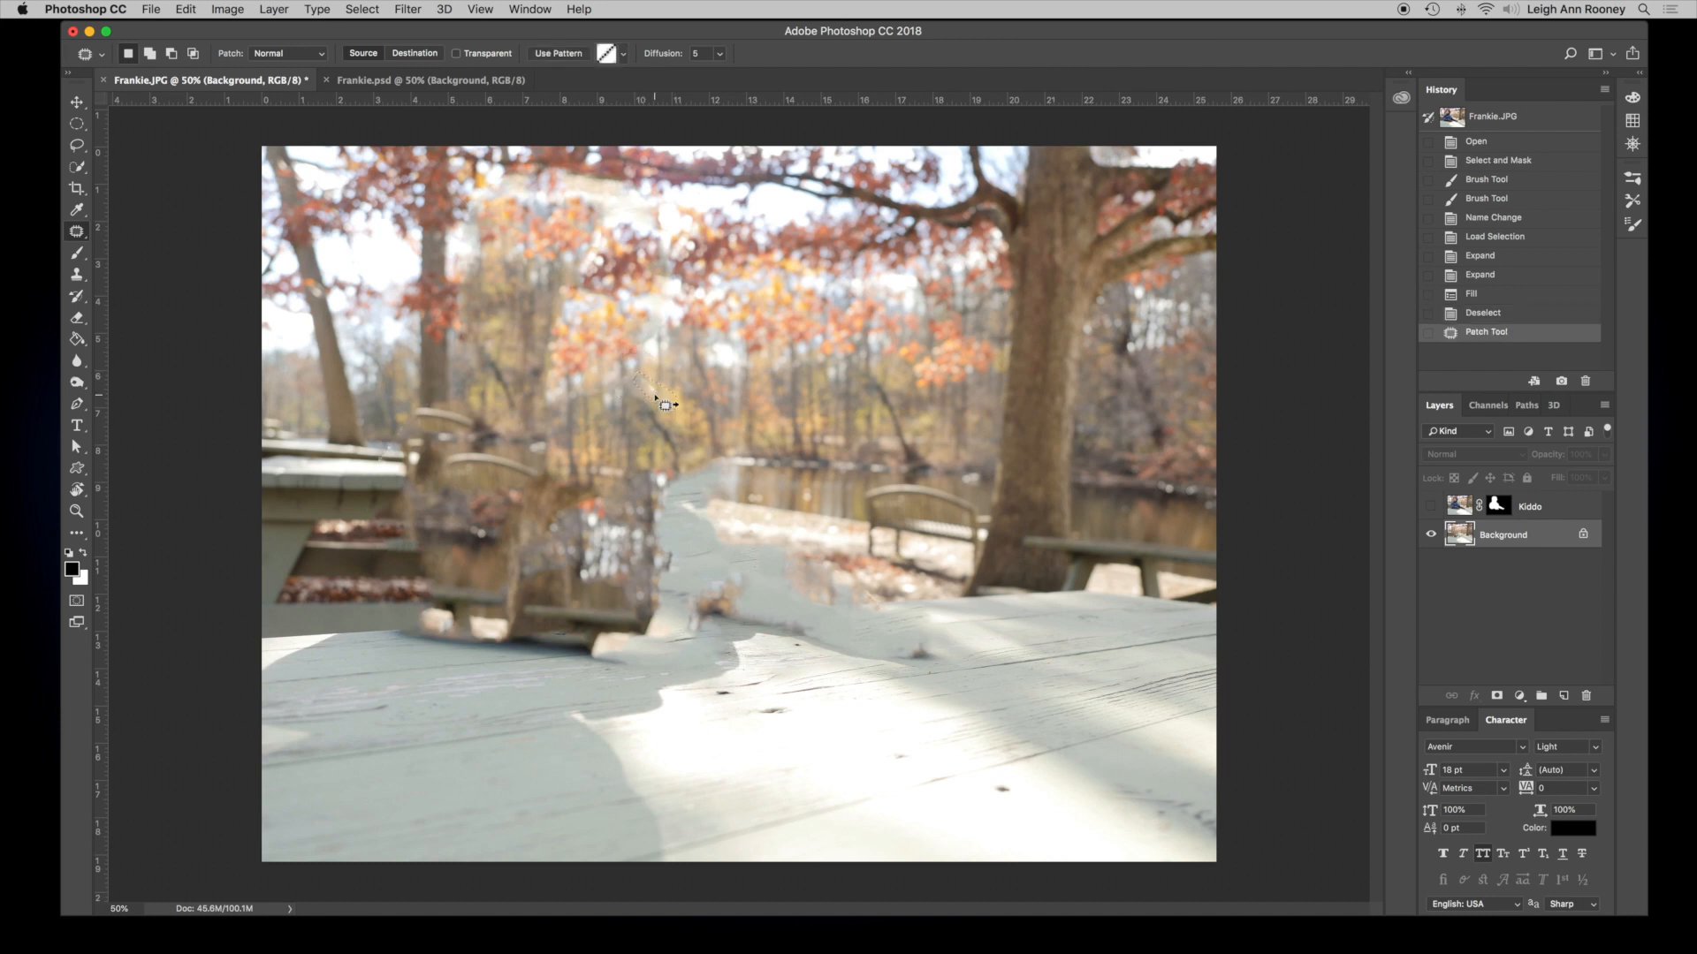
mouse_move(656, 397)
left_mouse_down()
mouse_move(673, 390)
mouse_move(659, 386)
left_mouse_up()
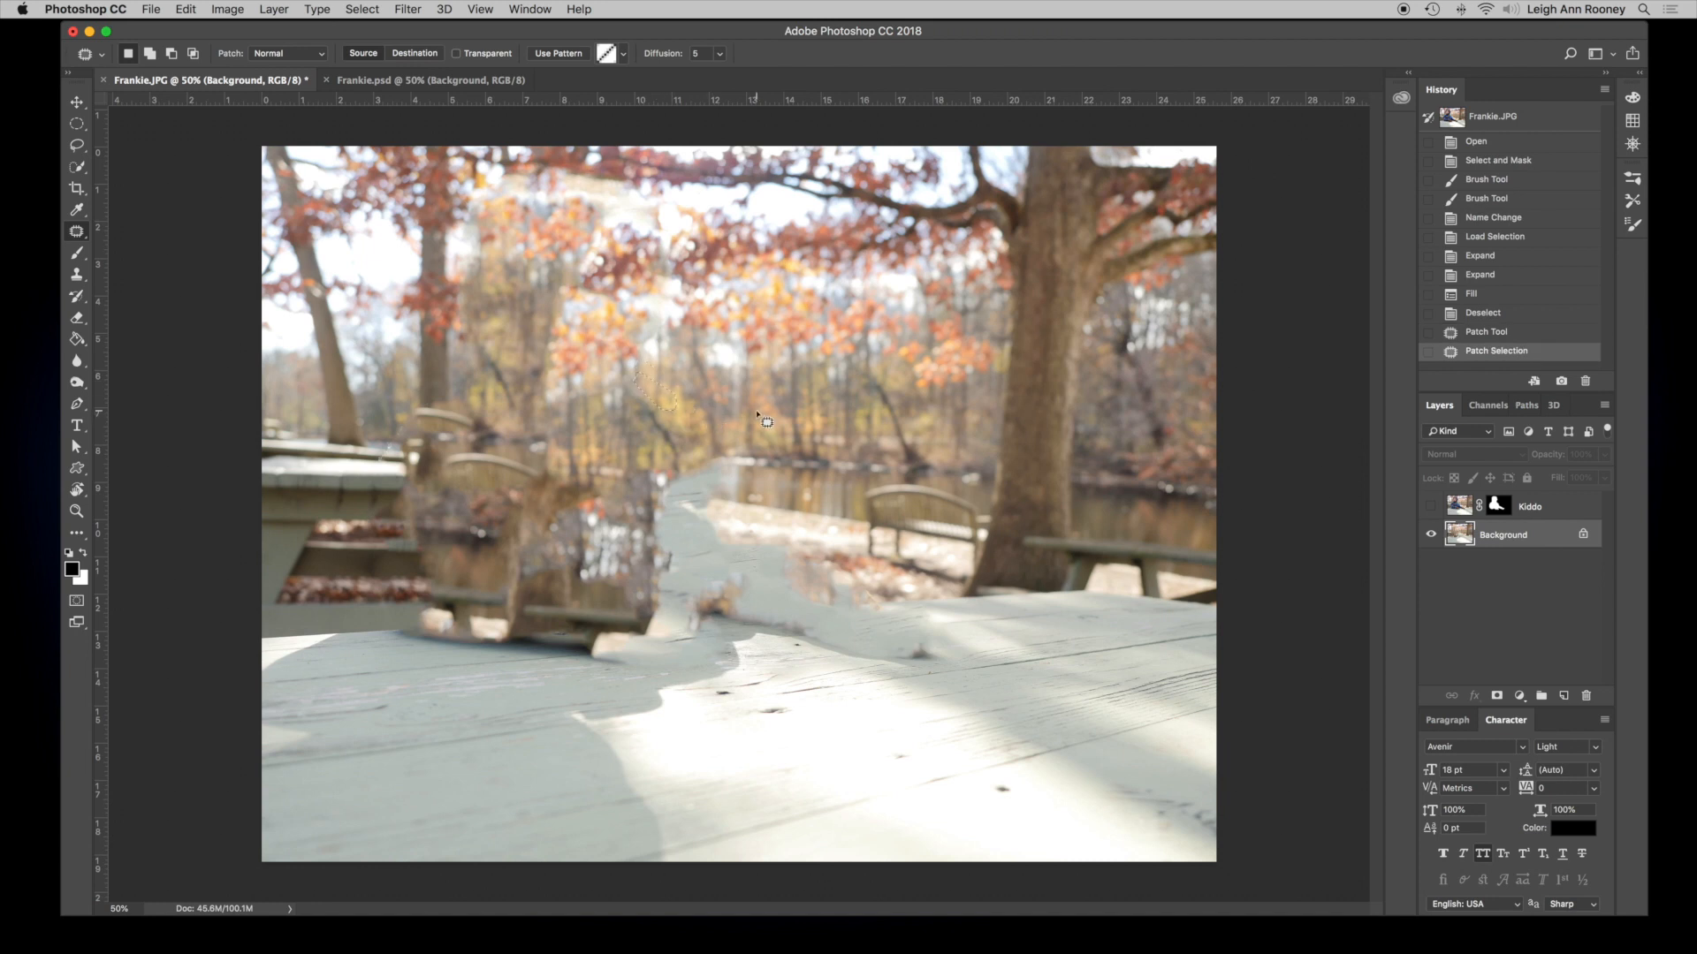
key("super+d")
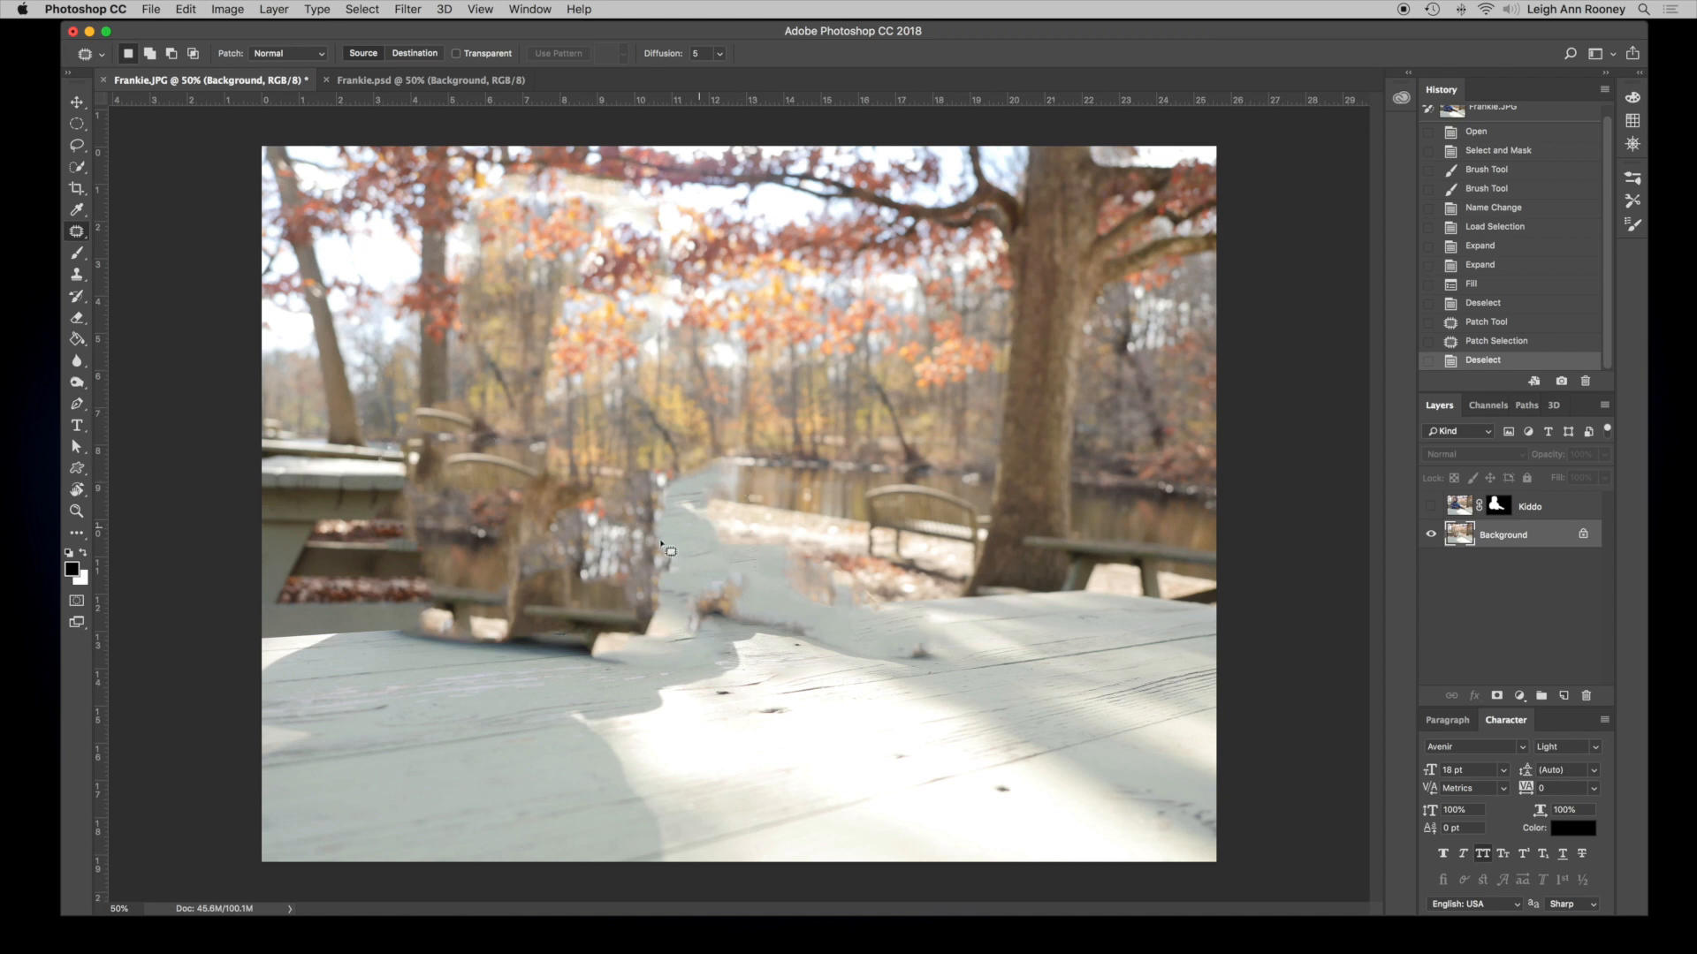
Examine the retouched background in the Frankie.psd document by temporarily hiding the Background copy layer
left_click(469, 81)
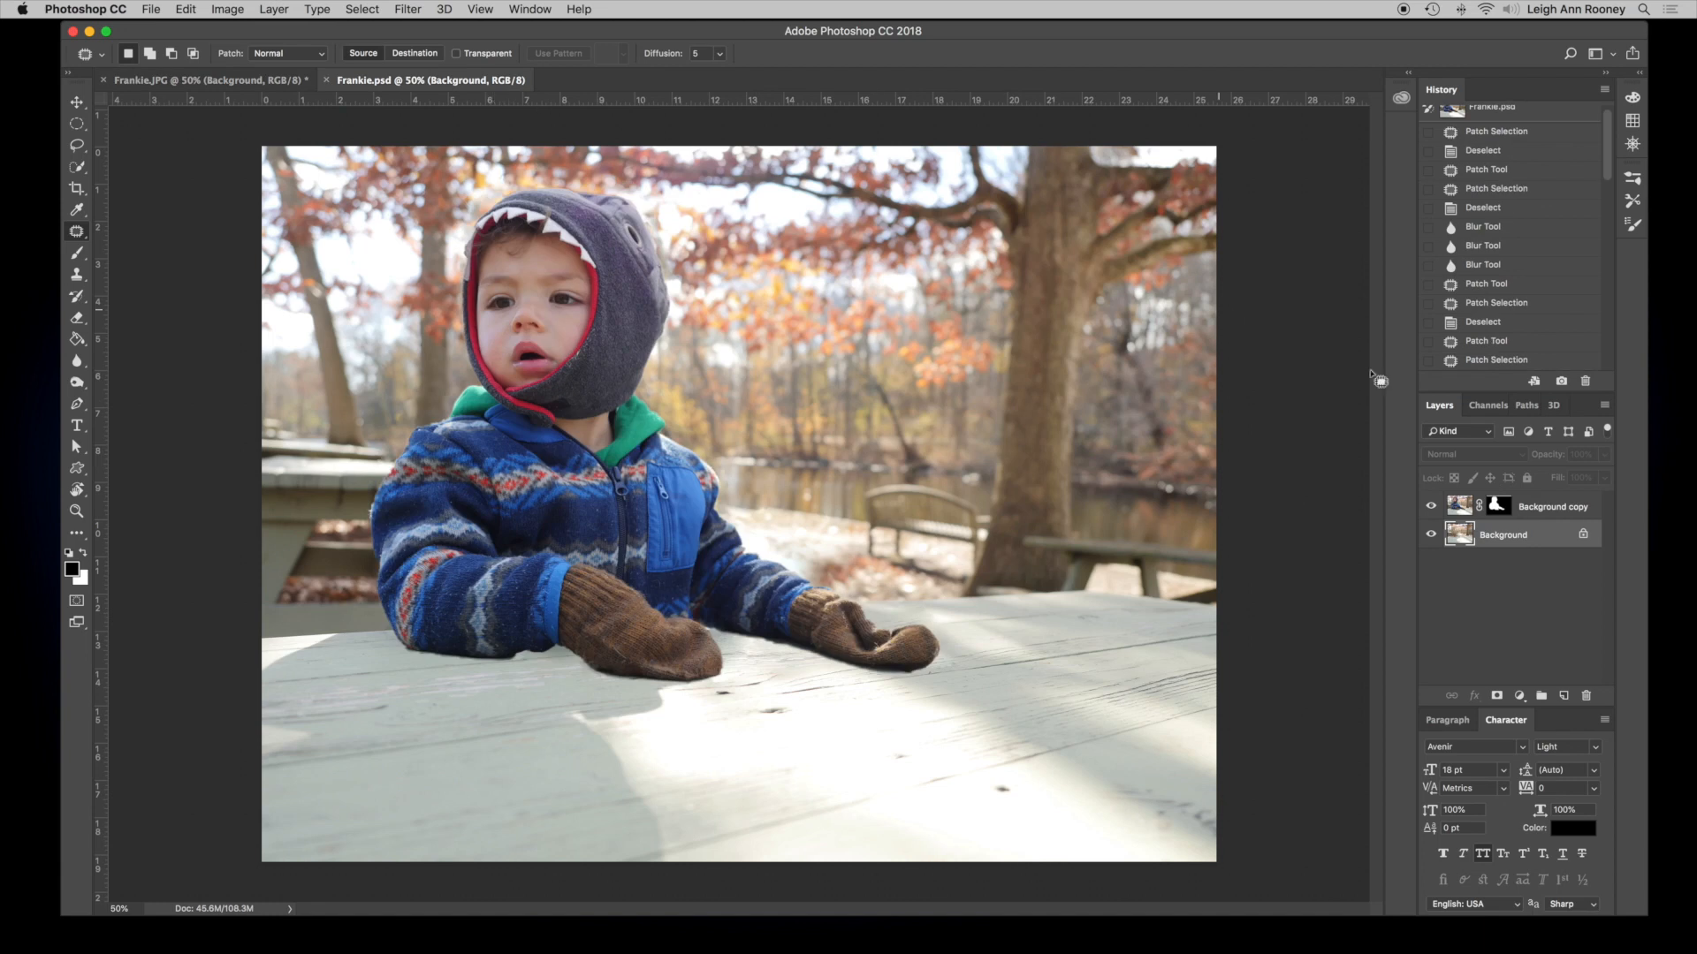
left_click(1430, 506)
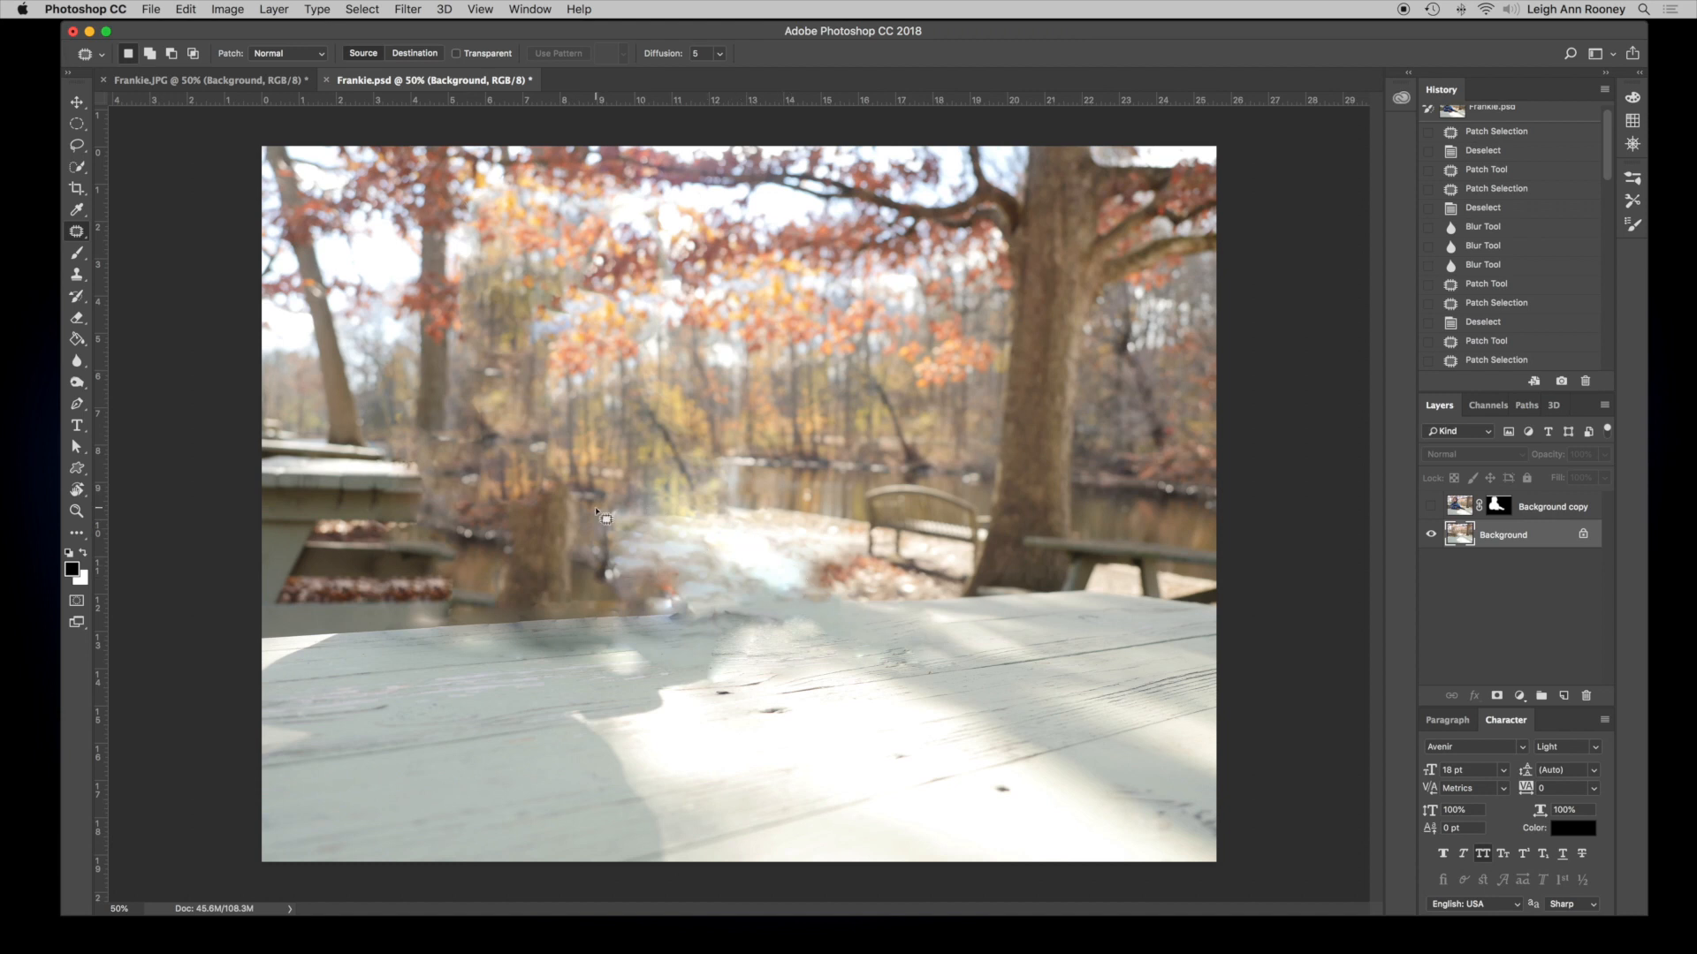
left_click(1431, 506)
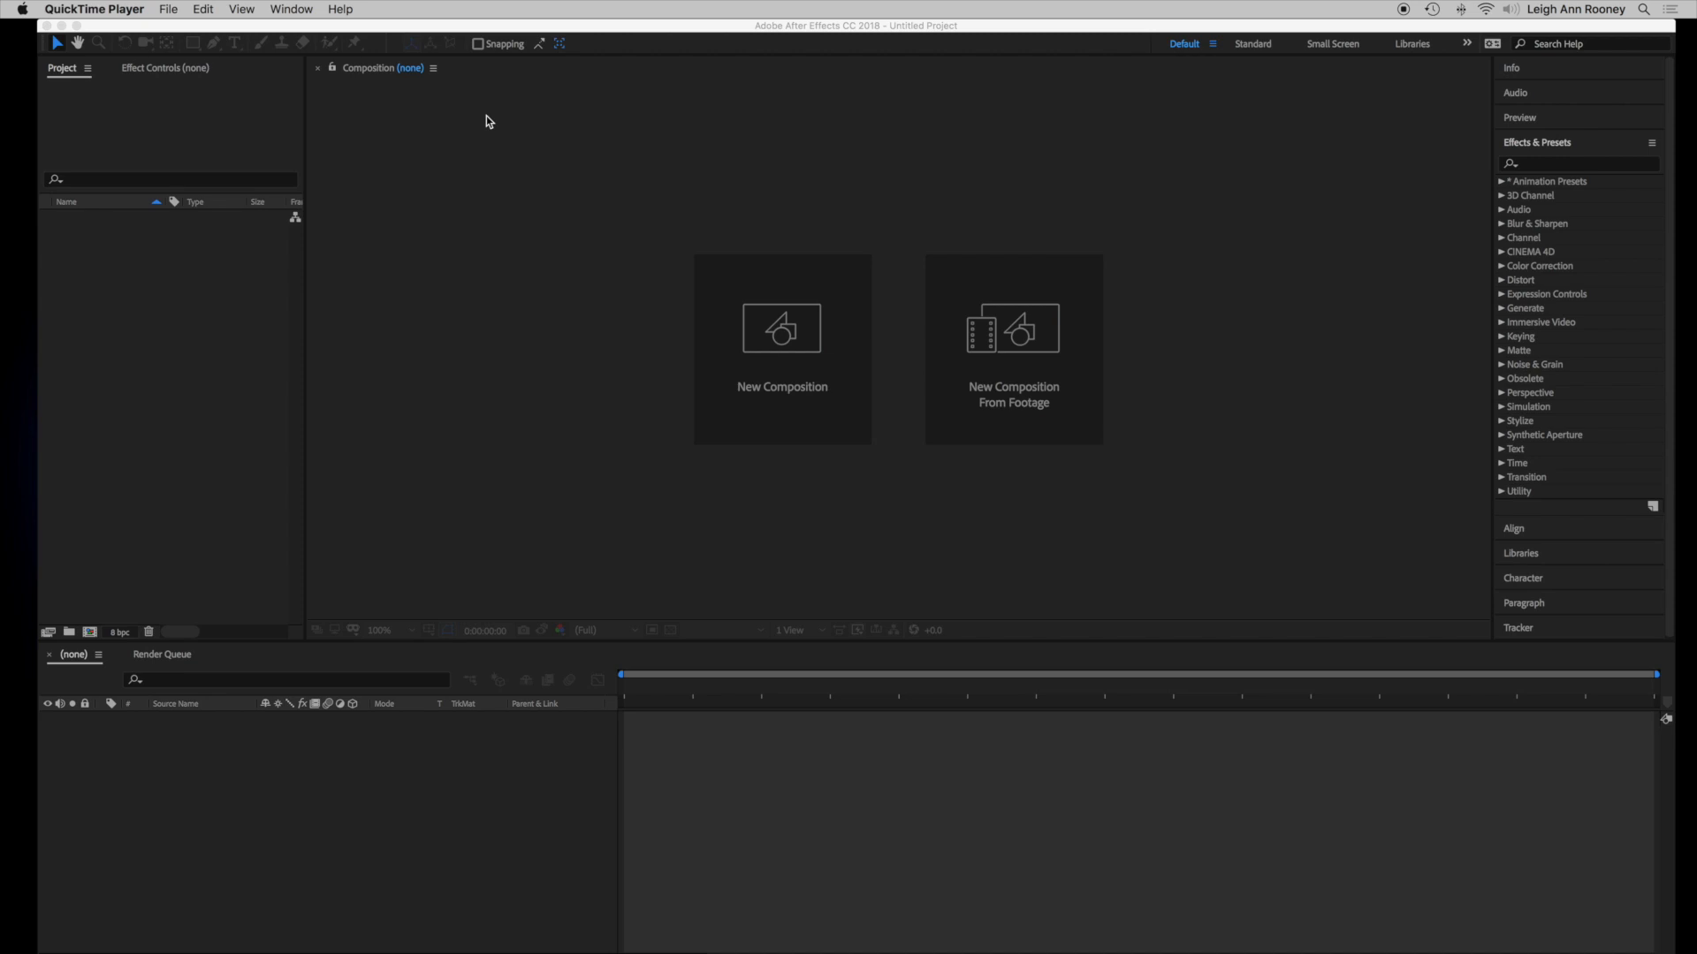
Switch to After Effects and import Frankie.psd as a Composition with Editable Layer Styles
left_click(257, 37)
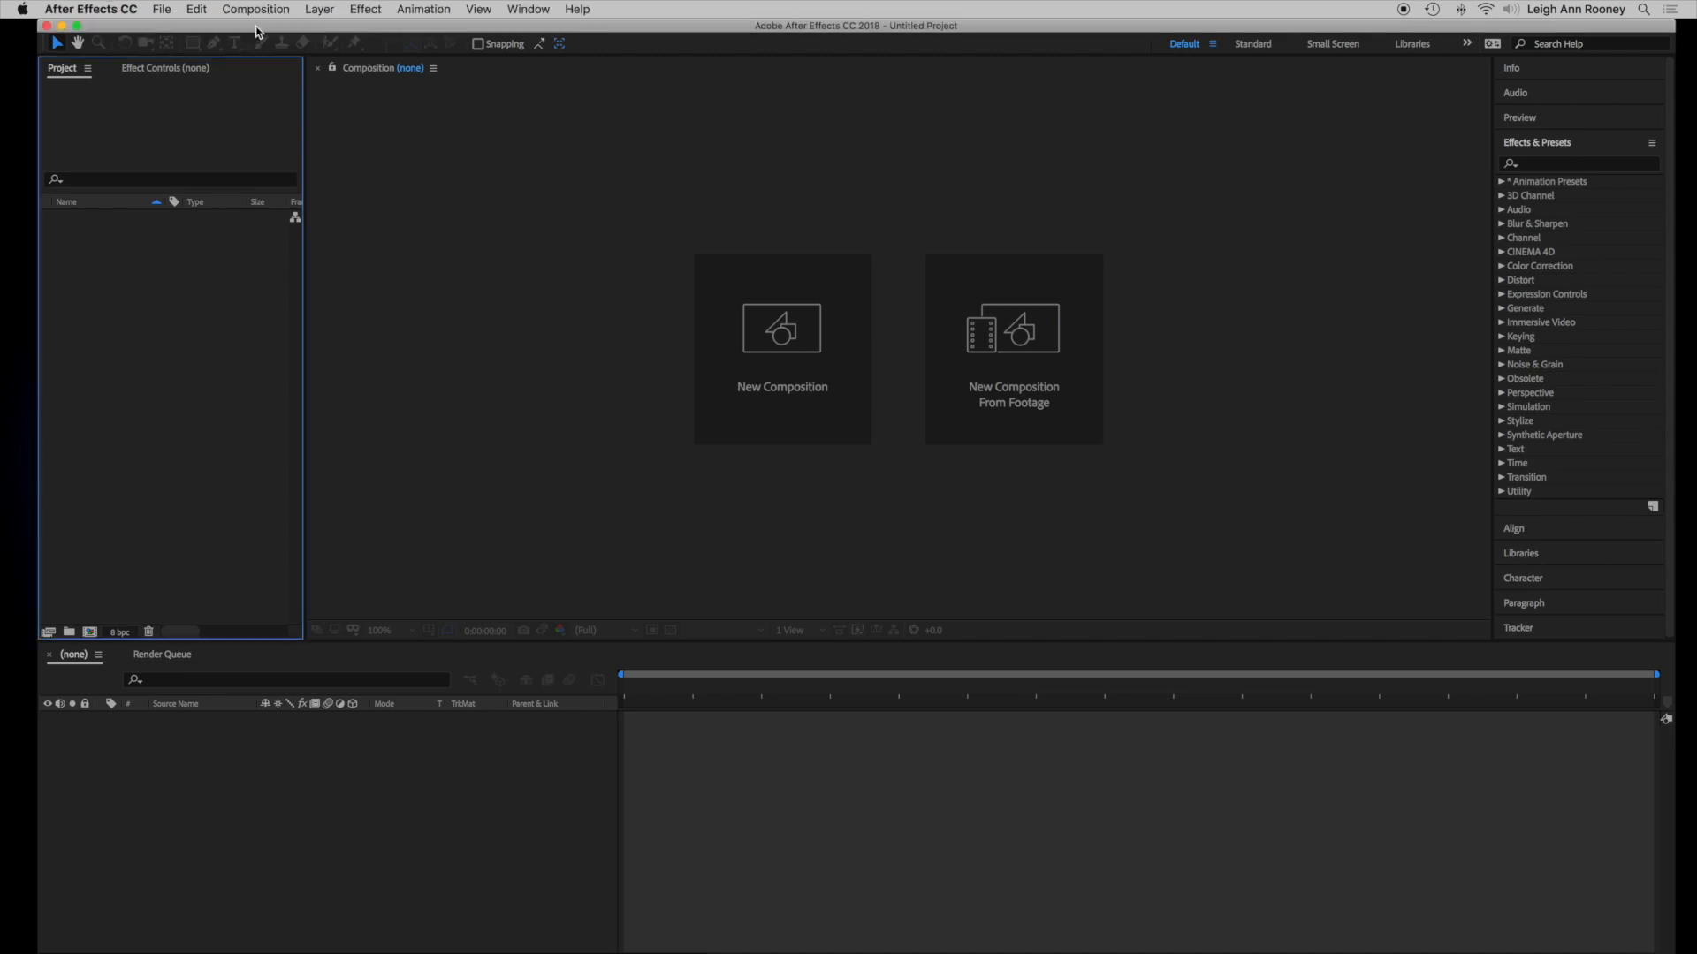
left_click(162, 8)
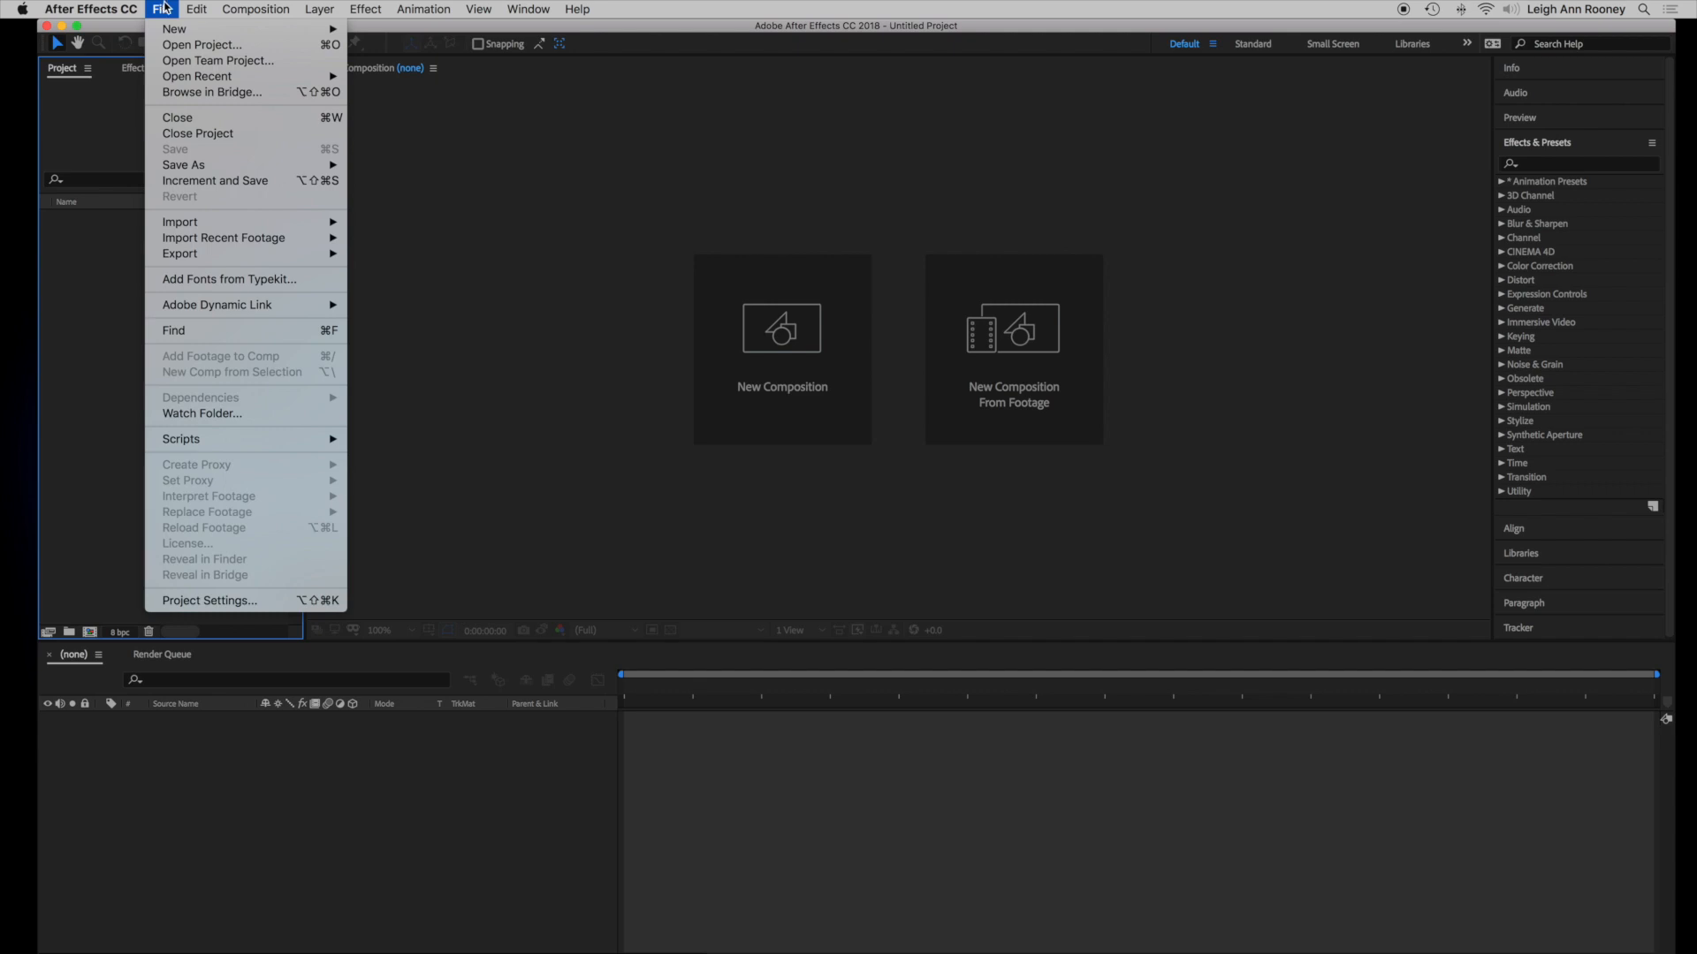
mouse_move(226, 222)
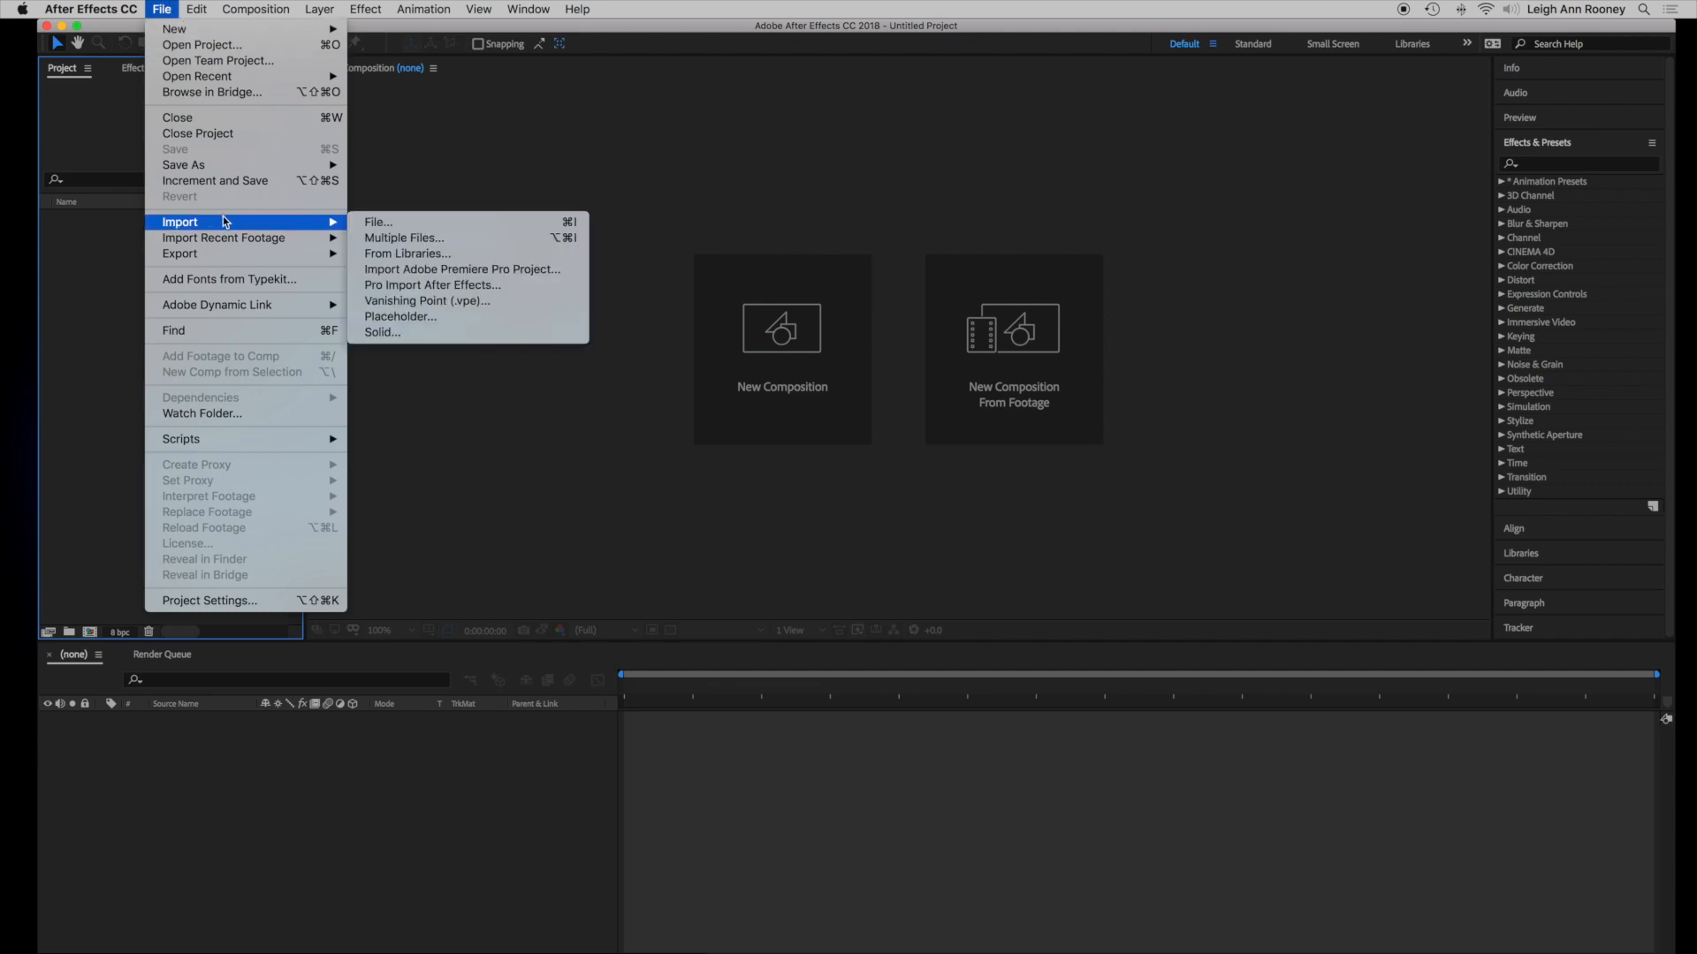
left_click(401, 225)
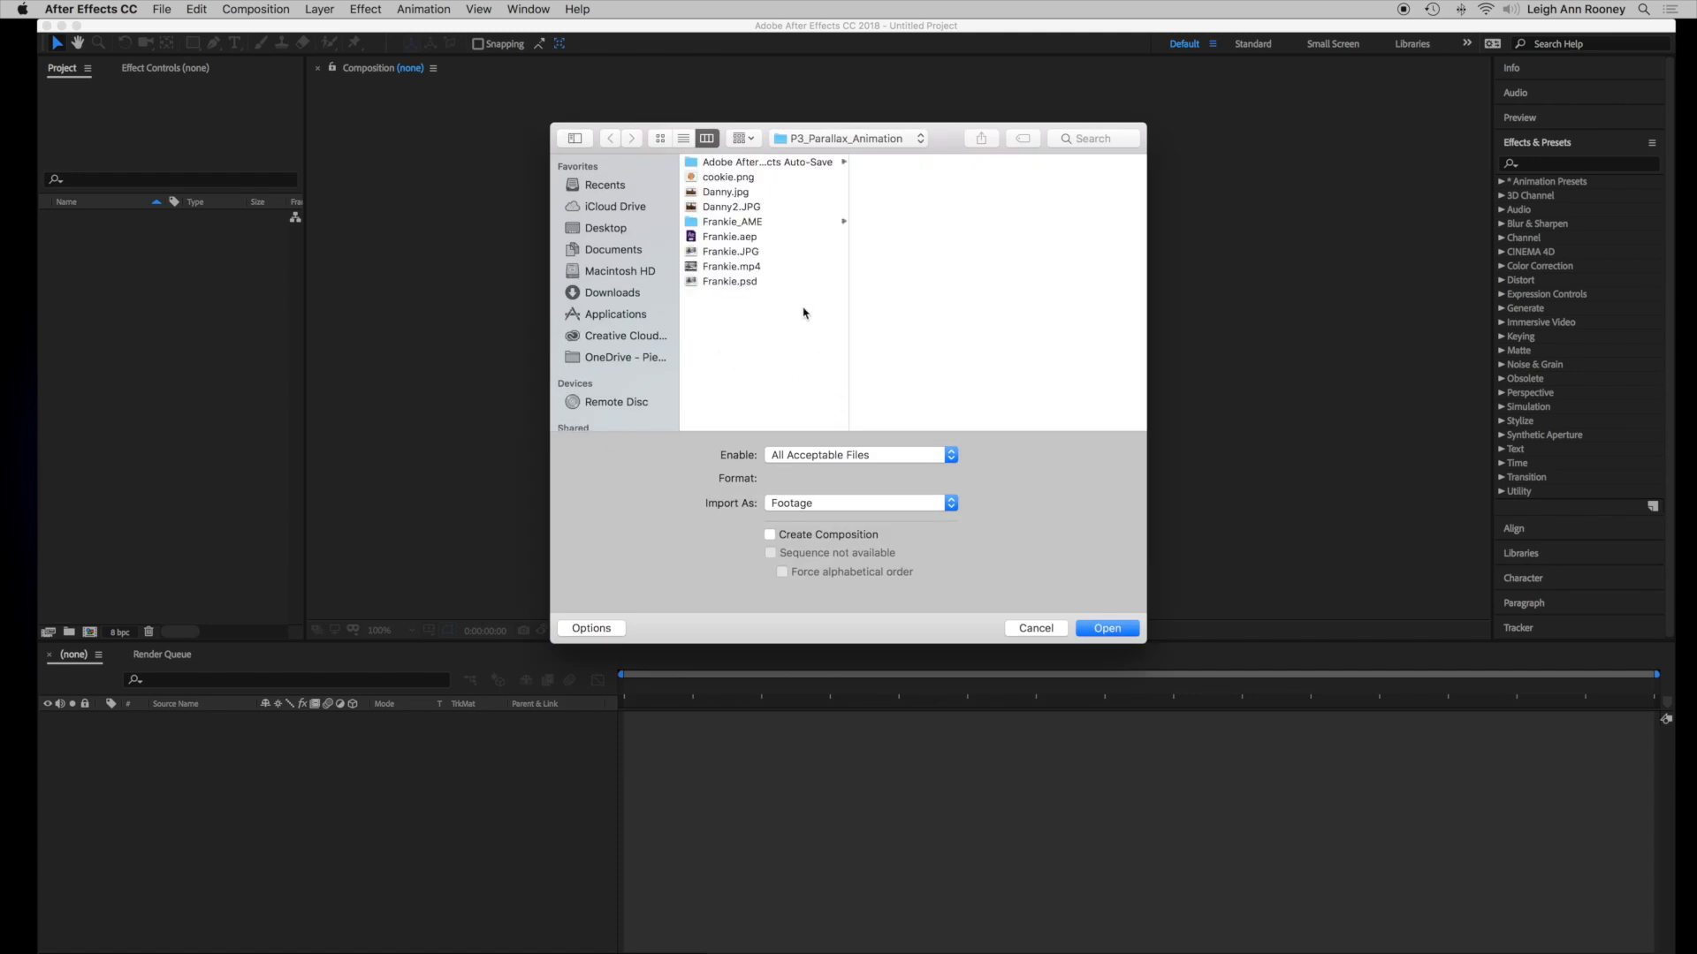
left_click(784, 282)
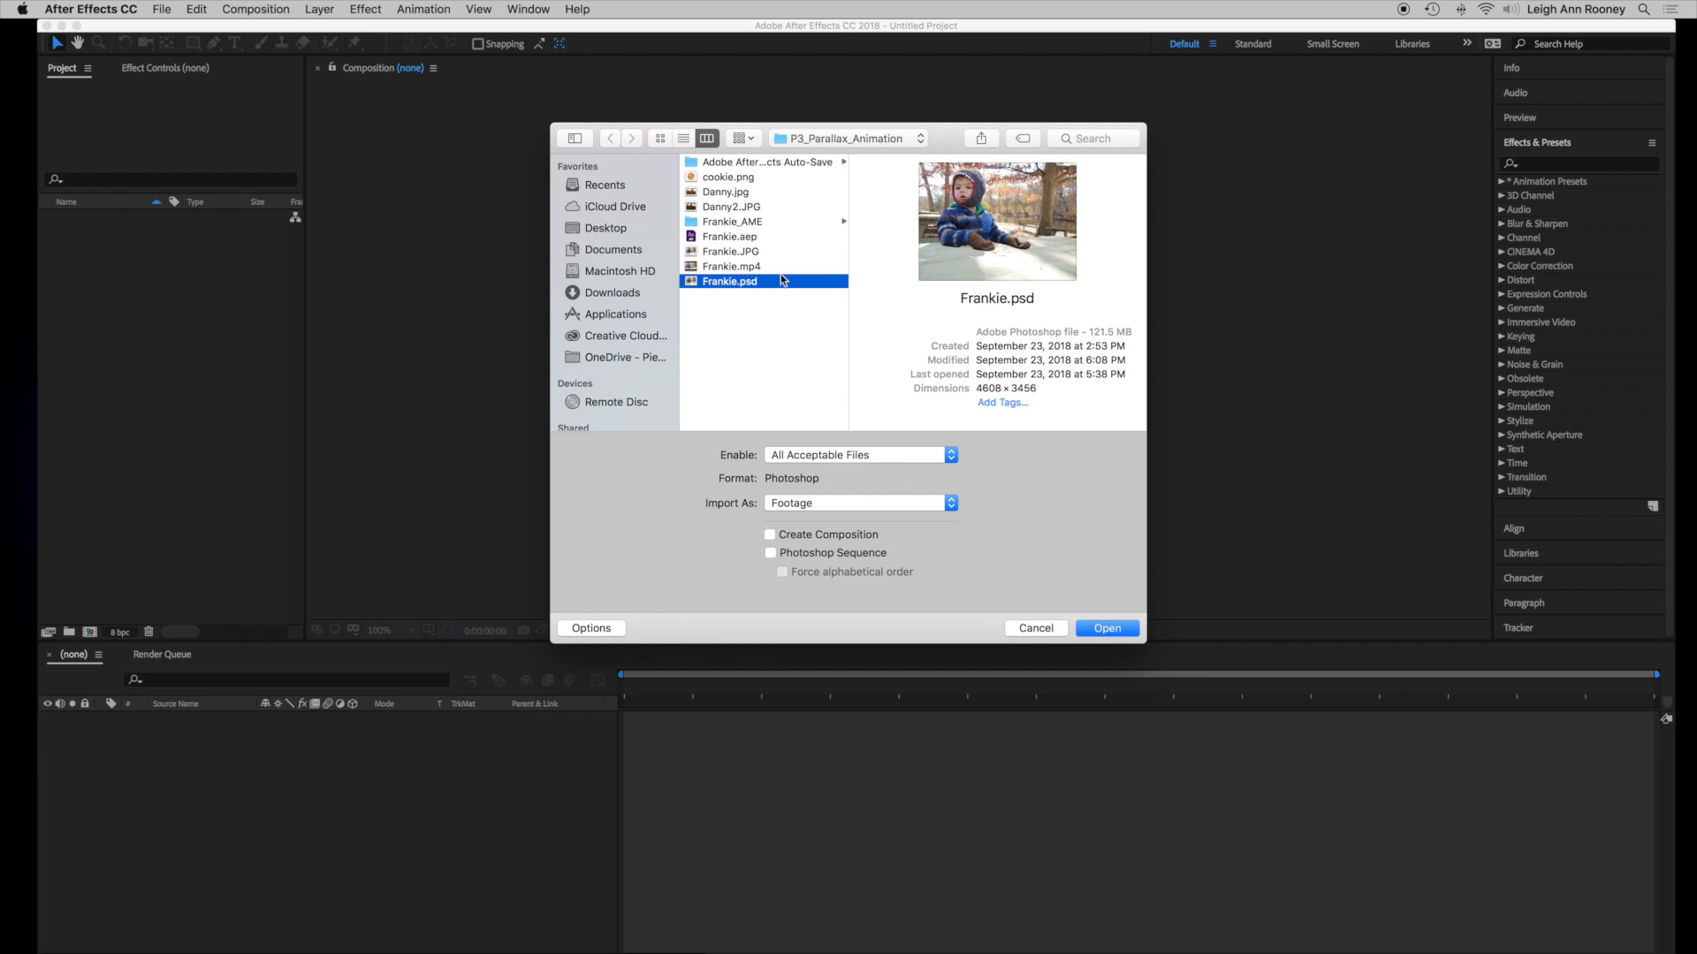
left_click(887, 501)
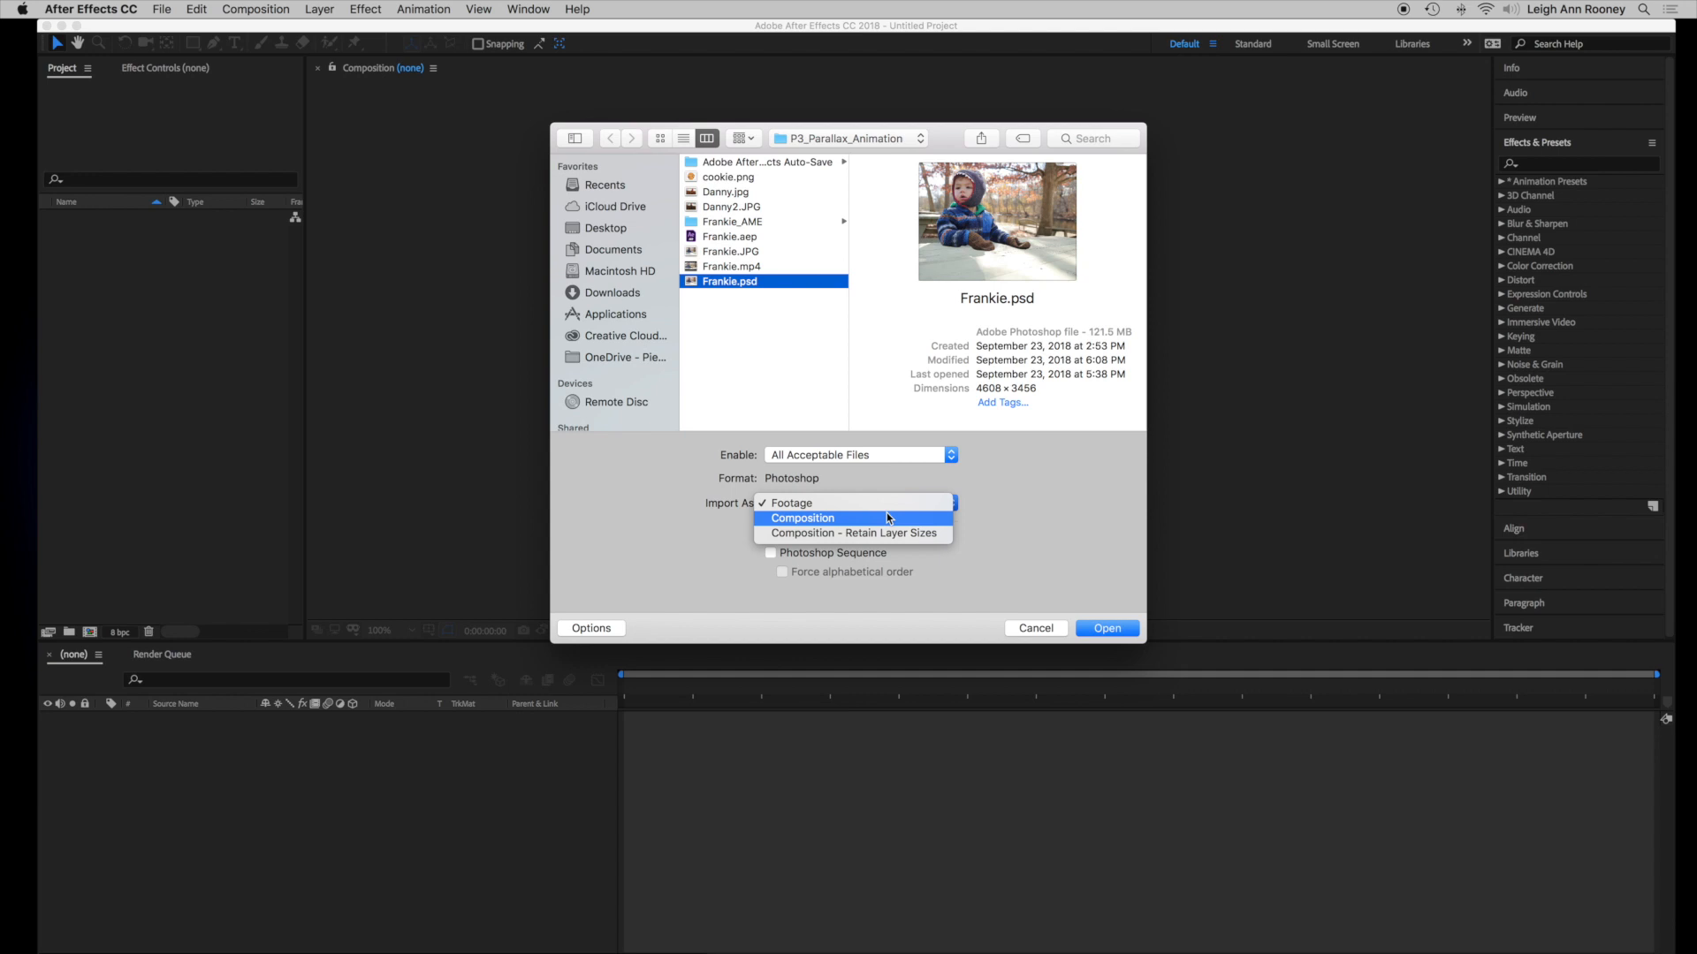
left_click(891, 520)
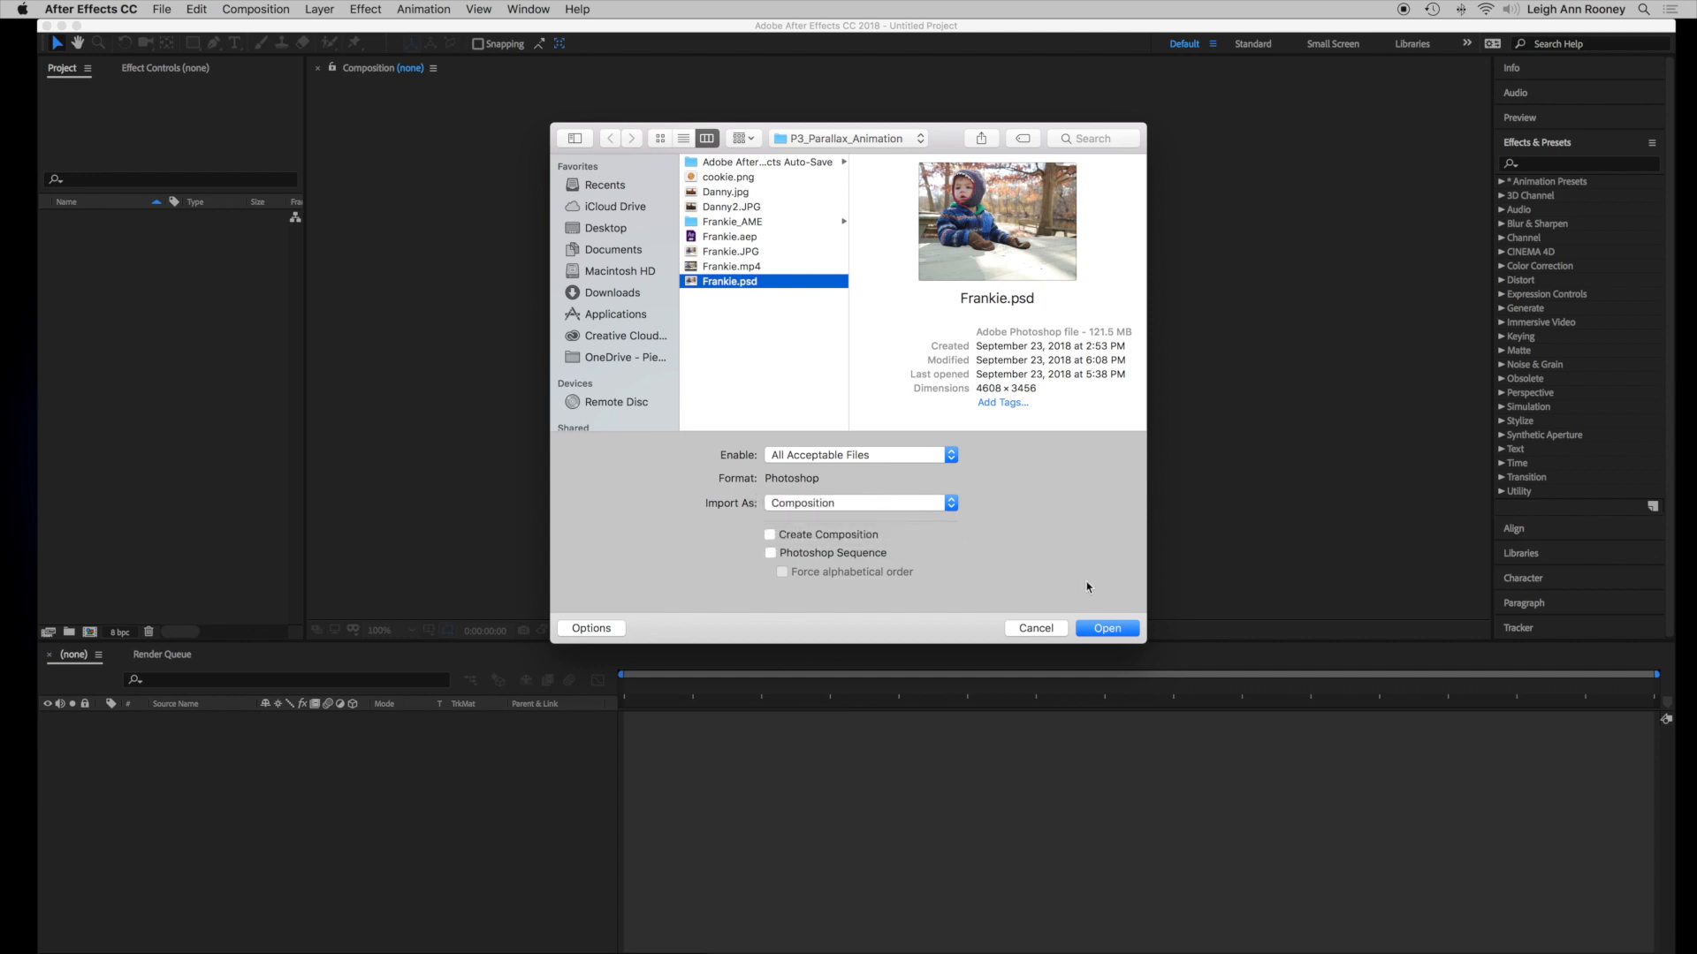
left_click(1110, 629)
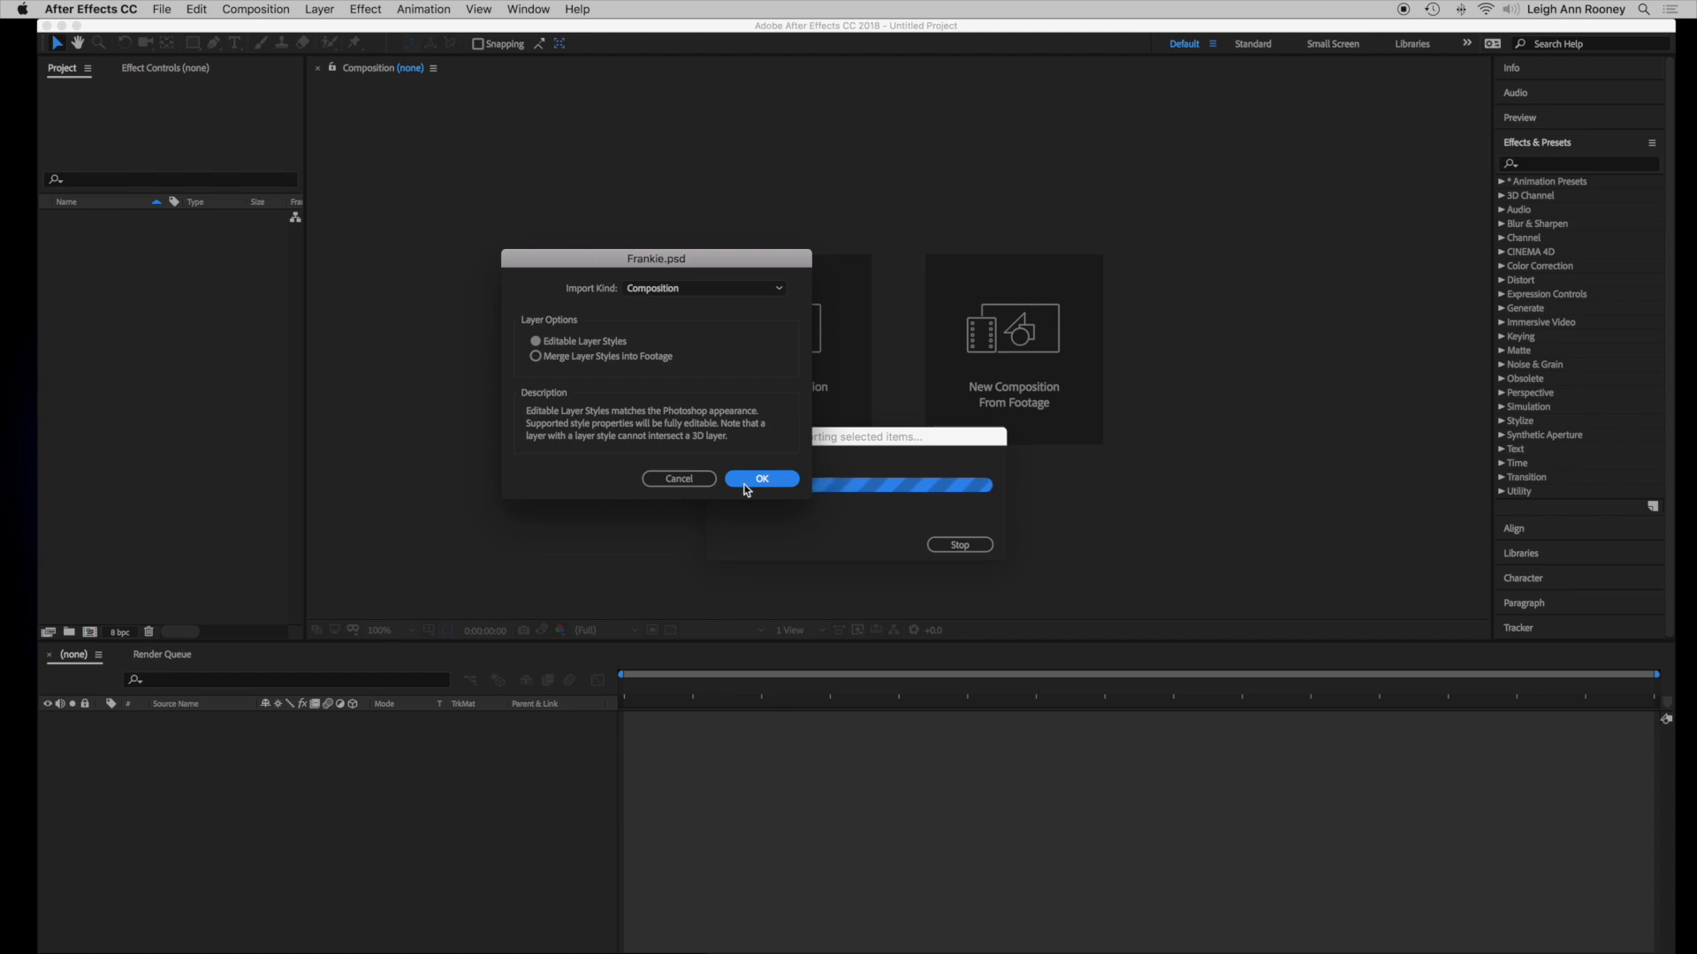
left_click(761, 479)
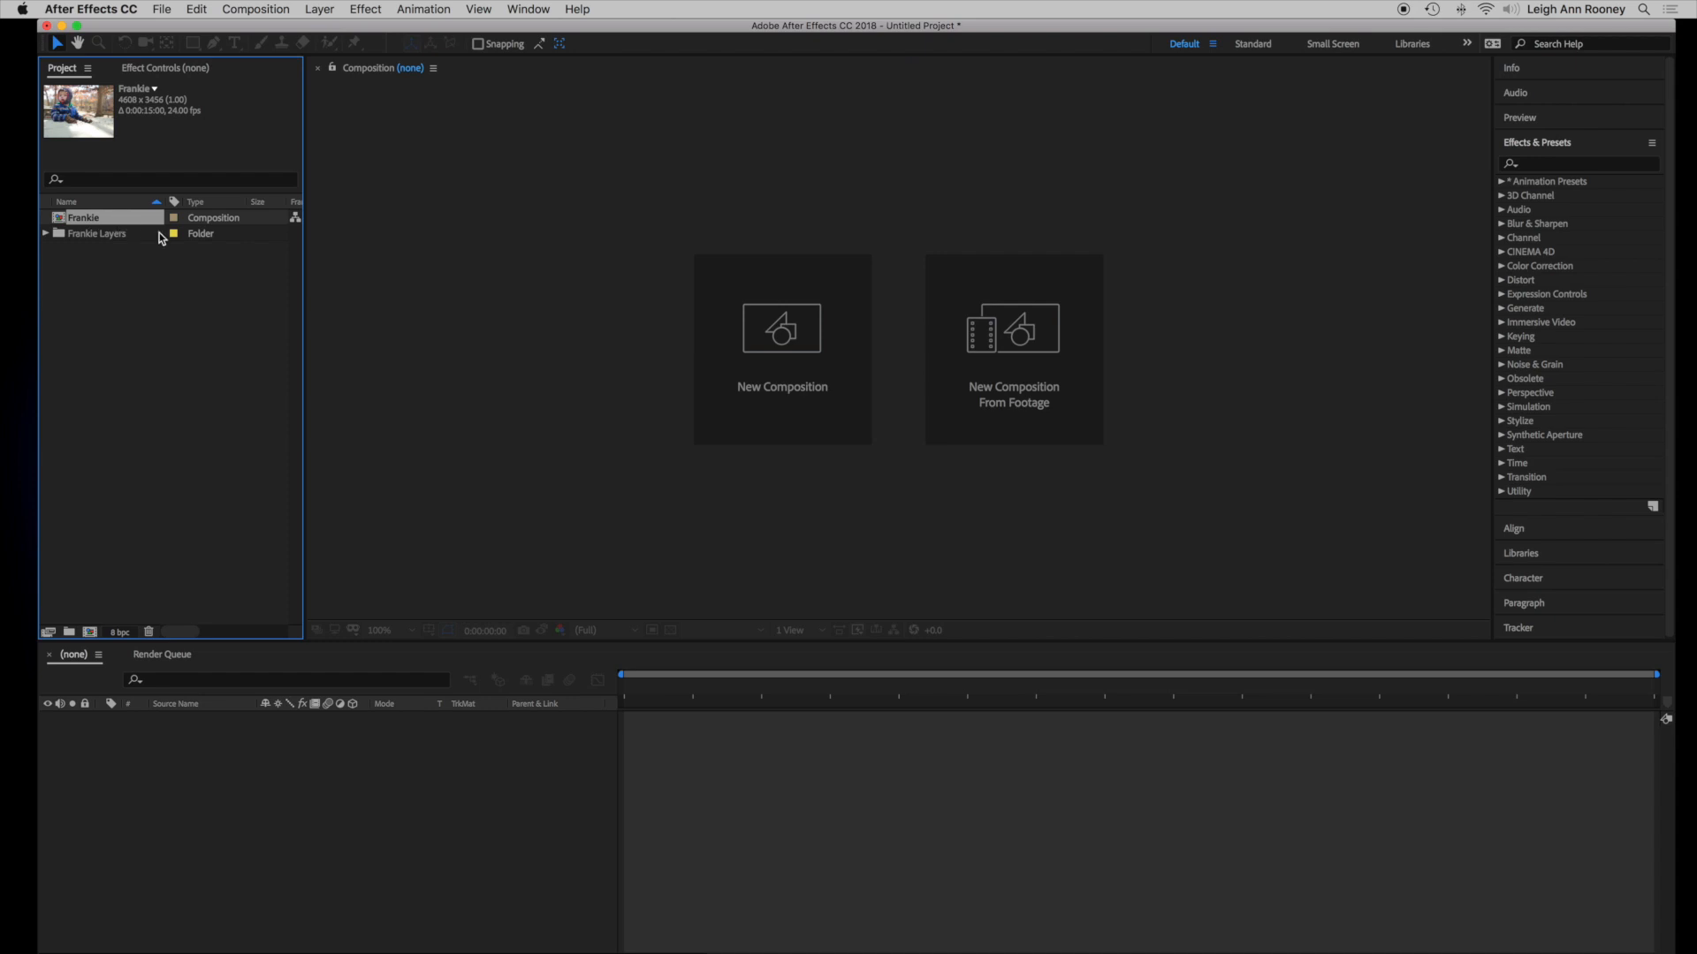
Create a composition named P3_frankie with the HDTV 1080 24 preset and a duration of 0:00:05:00
left_click(255, 9)
left_click(281, 35)
left_click(650, 258)
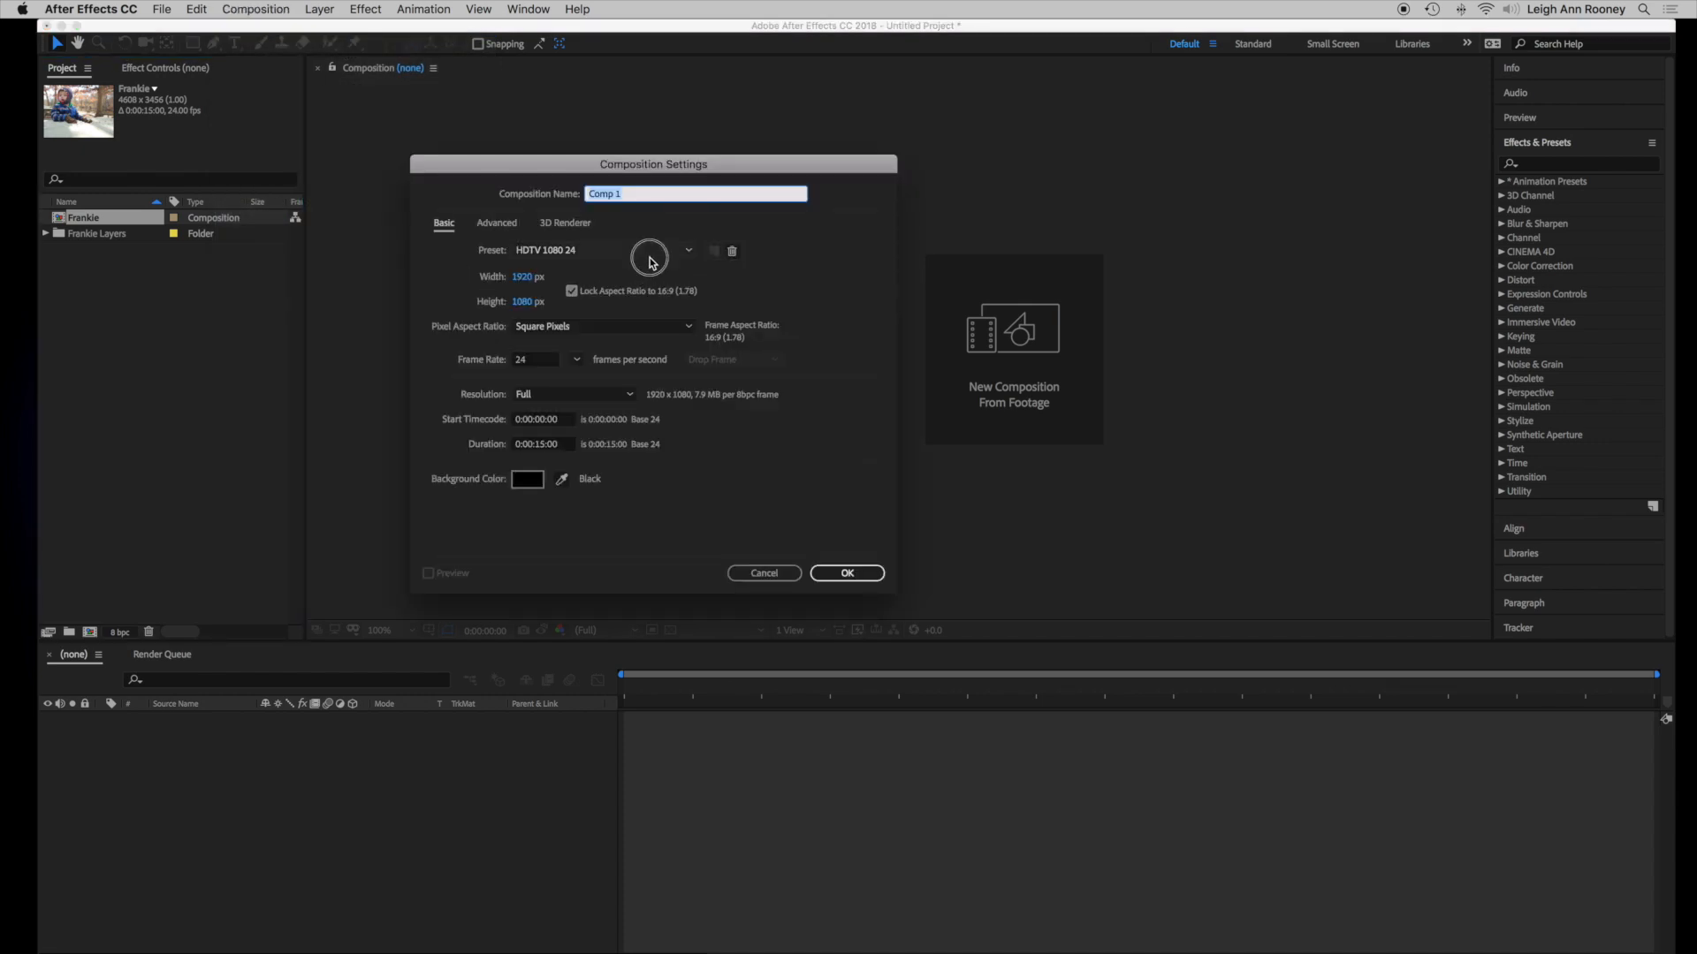
left_click(720, 228)
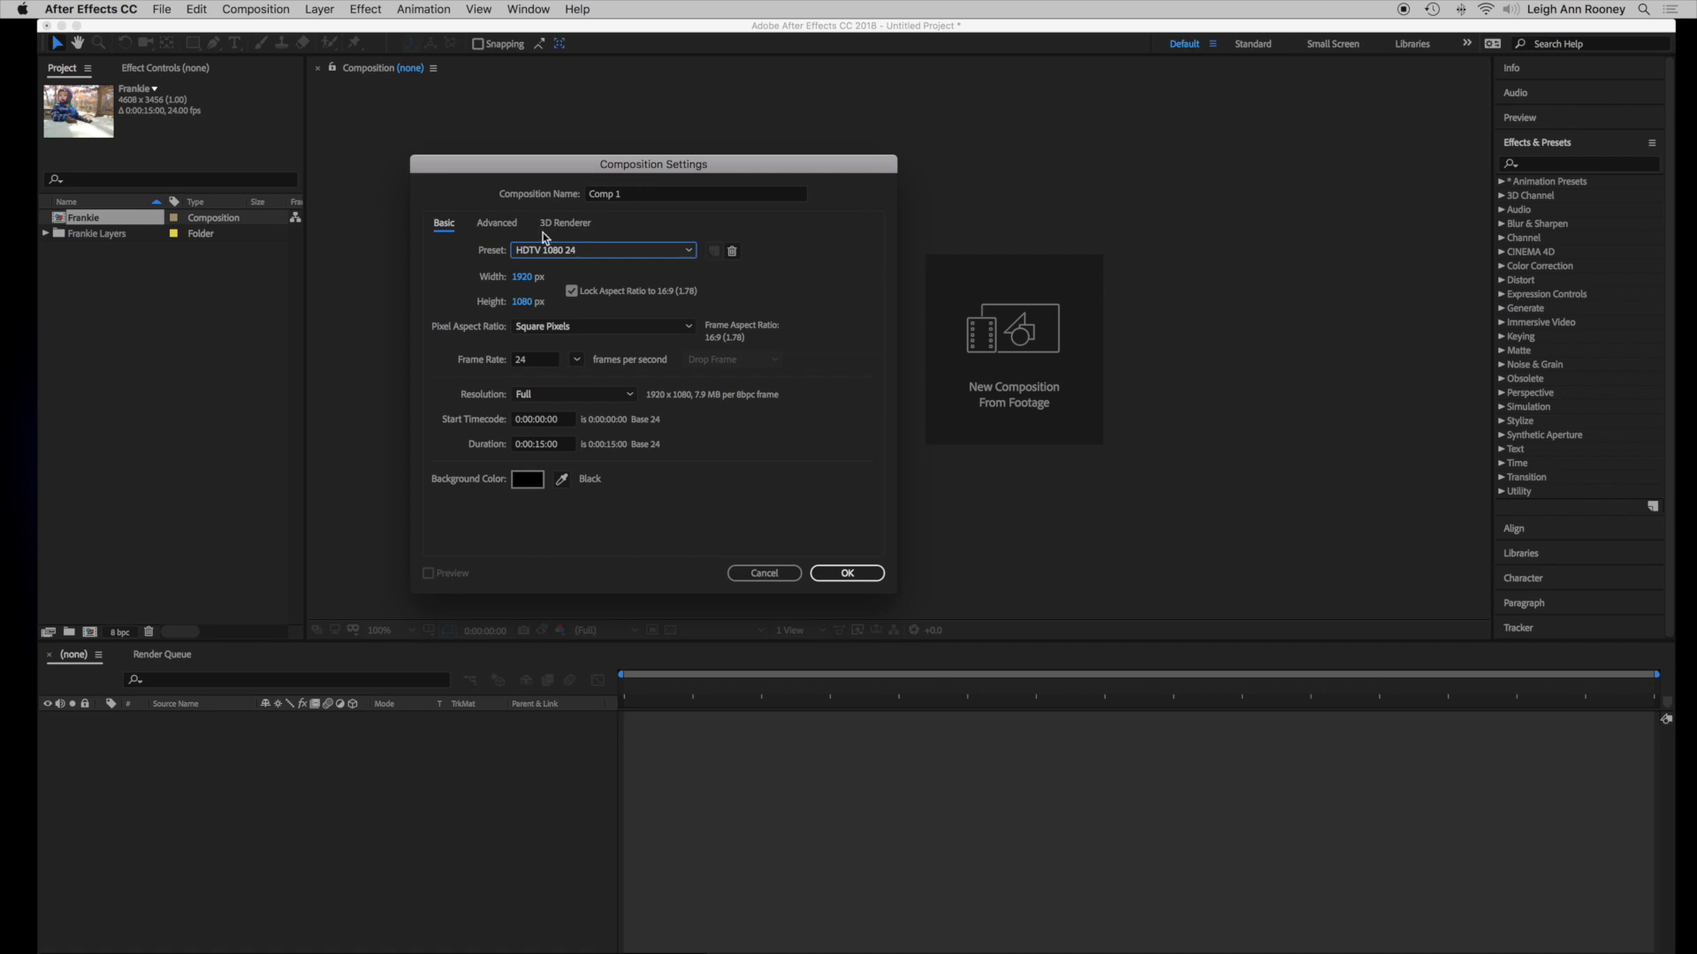
left_click_drag(636, 193, 581, 195)
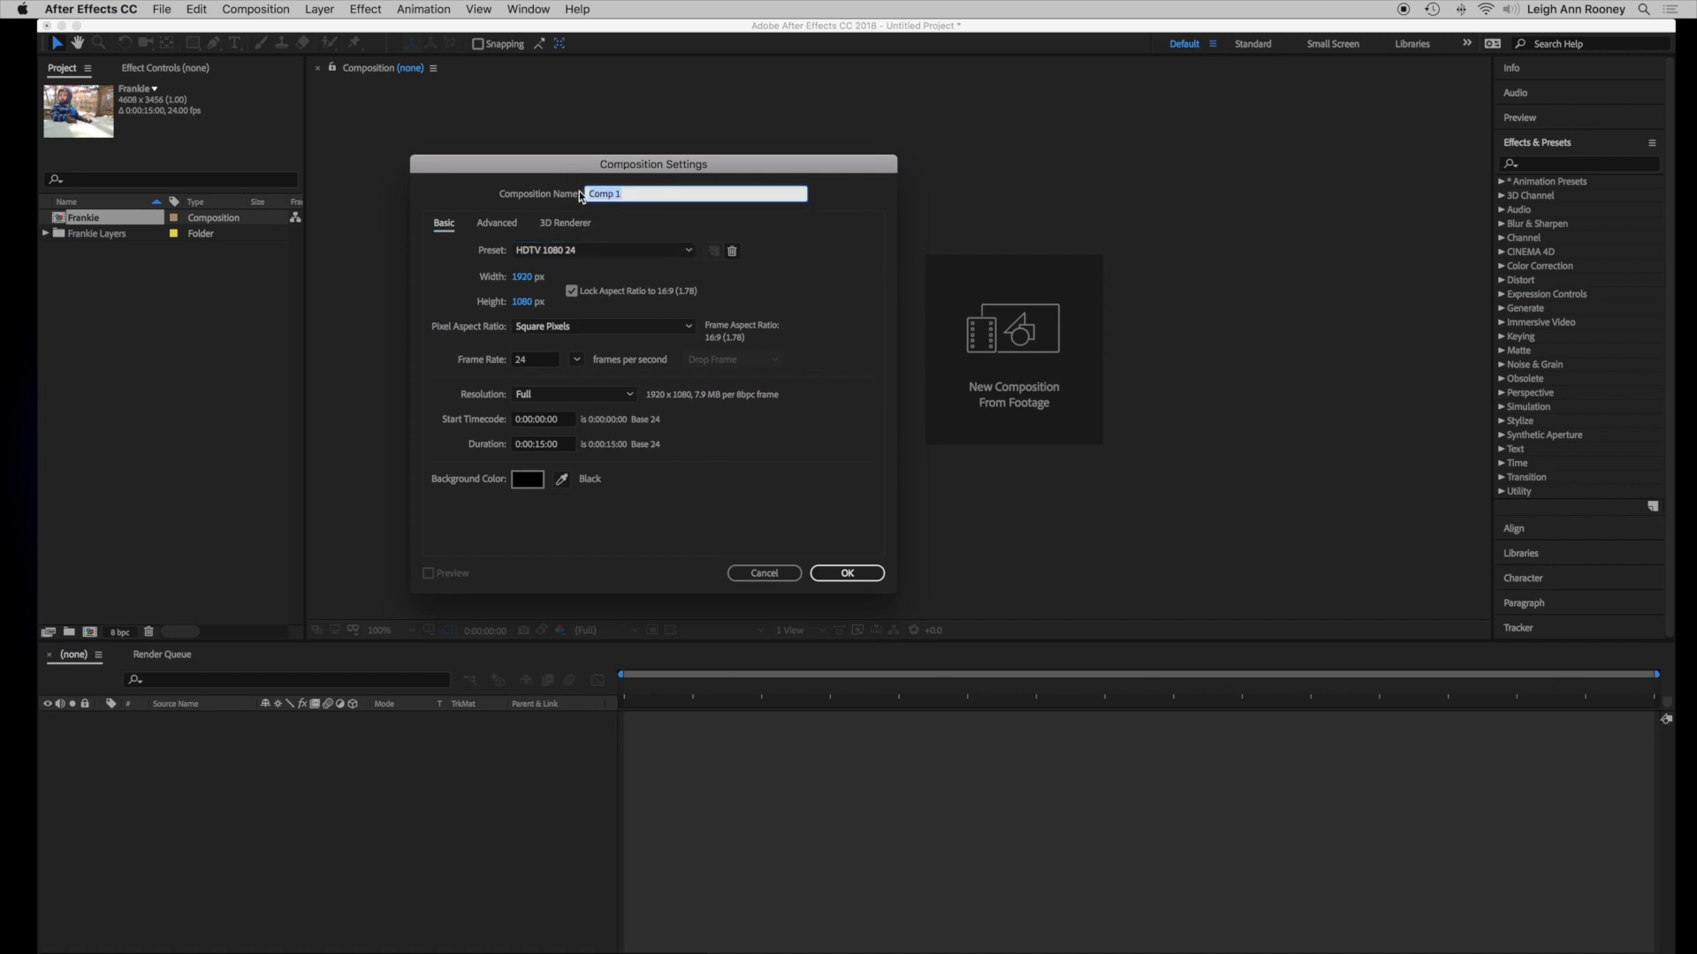
type("P3_frankie")
left_click(543, 445)
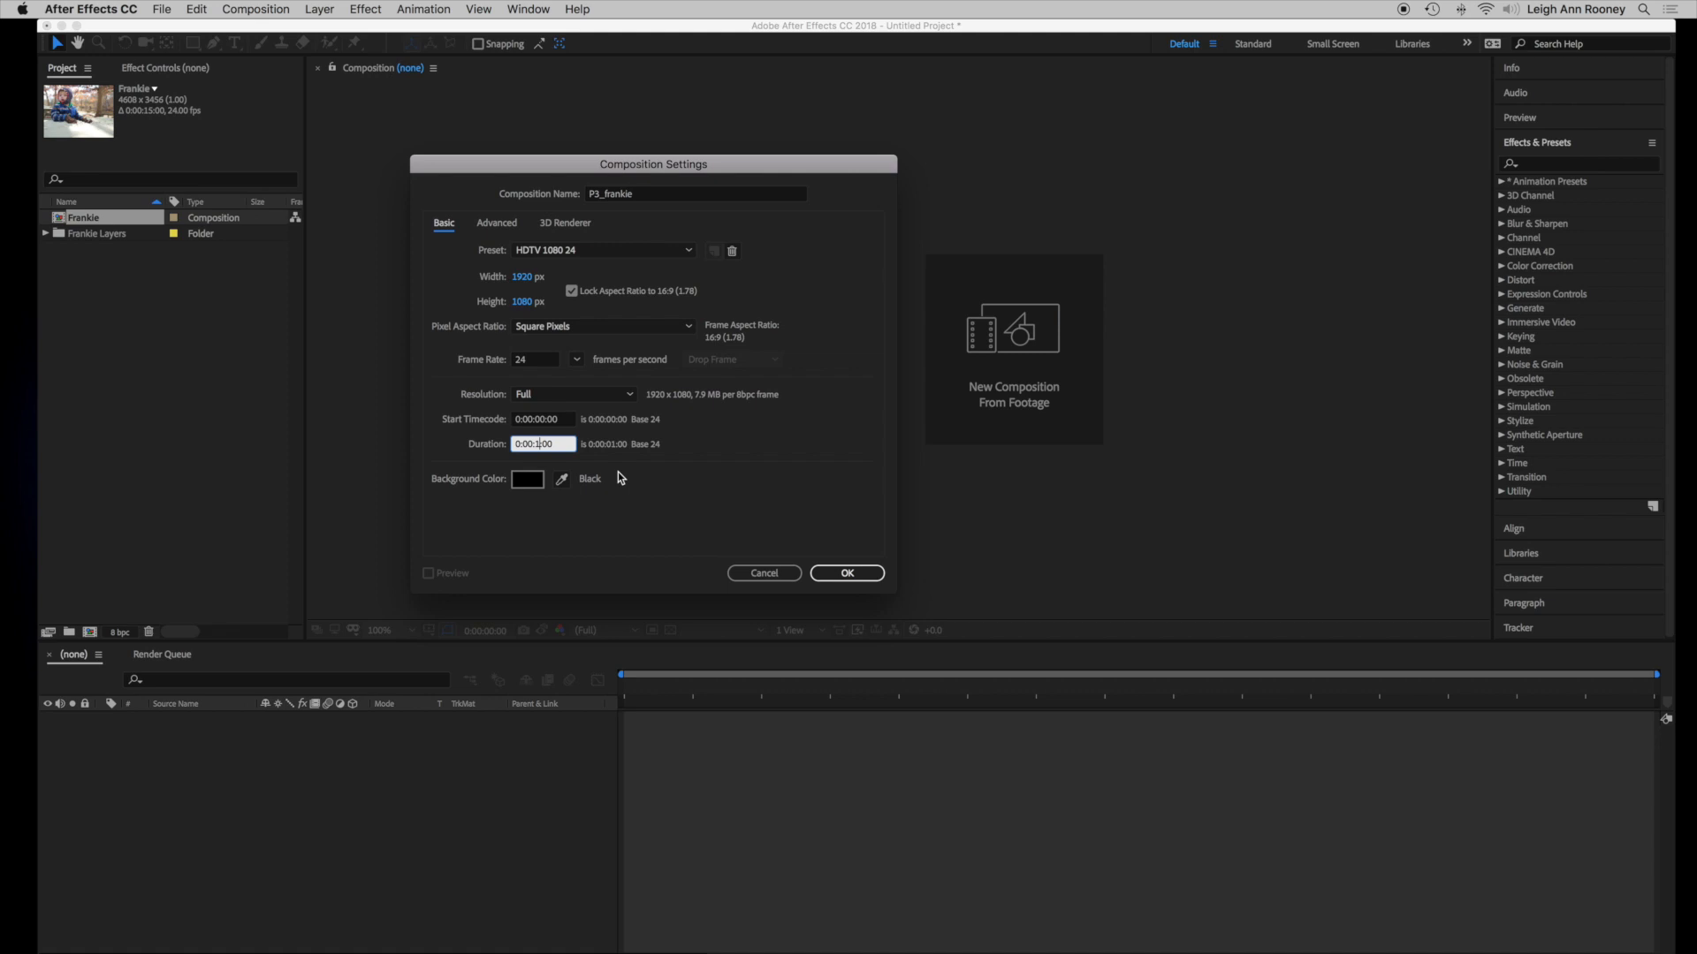
type("05")
left_click(843, 574)
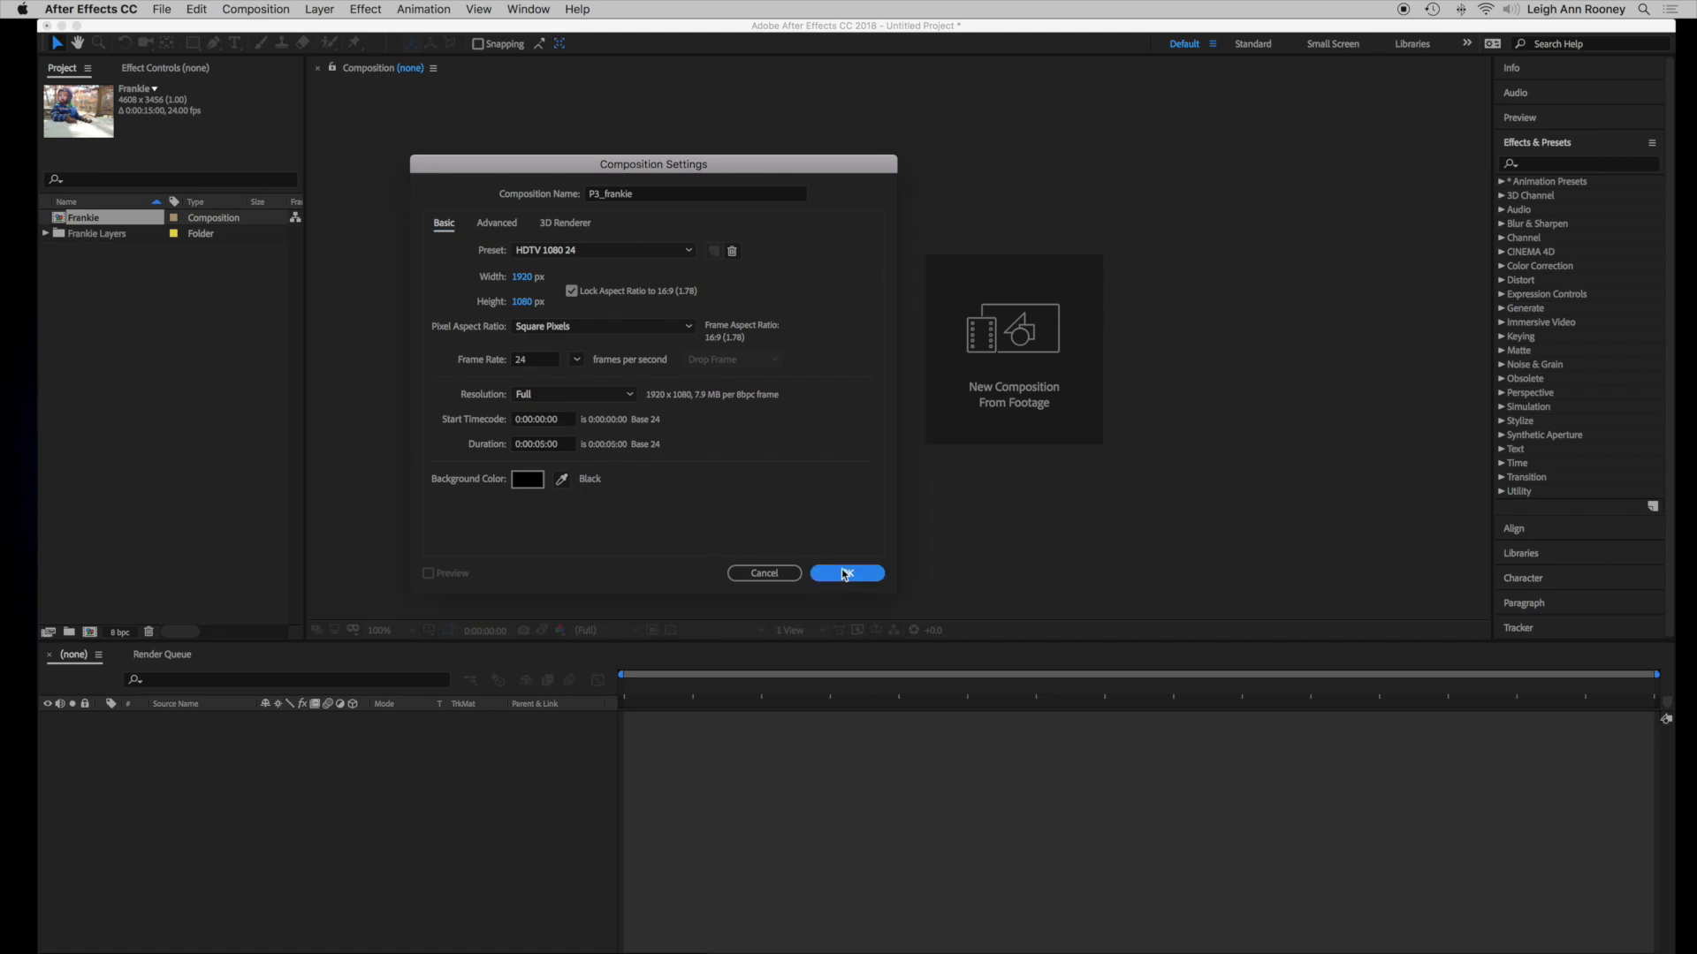
Delete the imported Frankie composition from the project
left_click(103, 218)
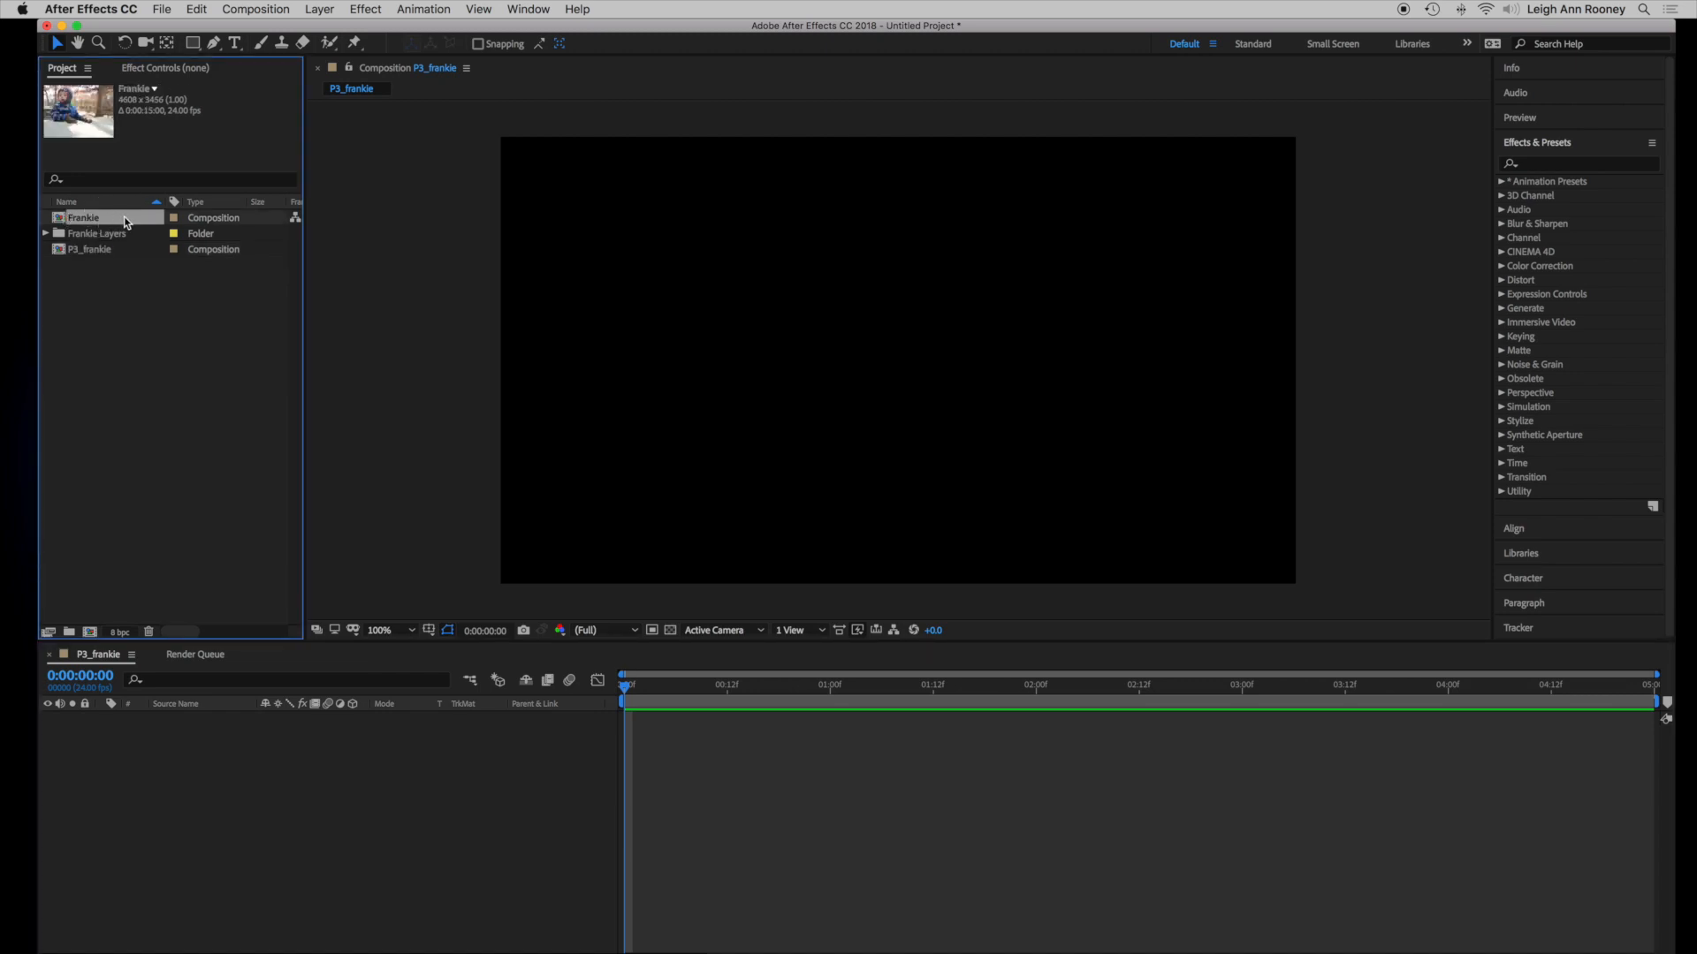
key("Delete")
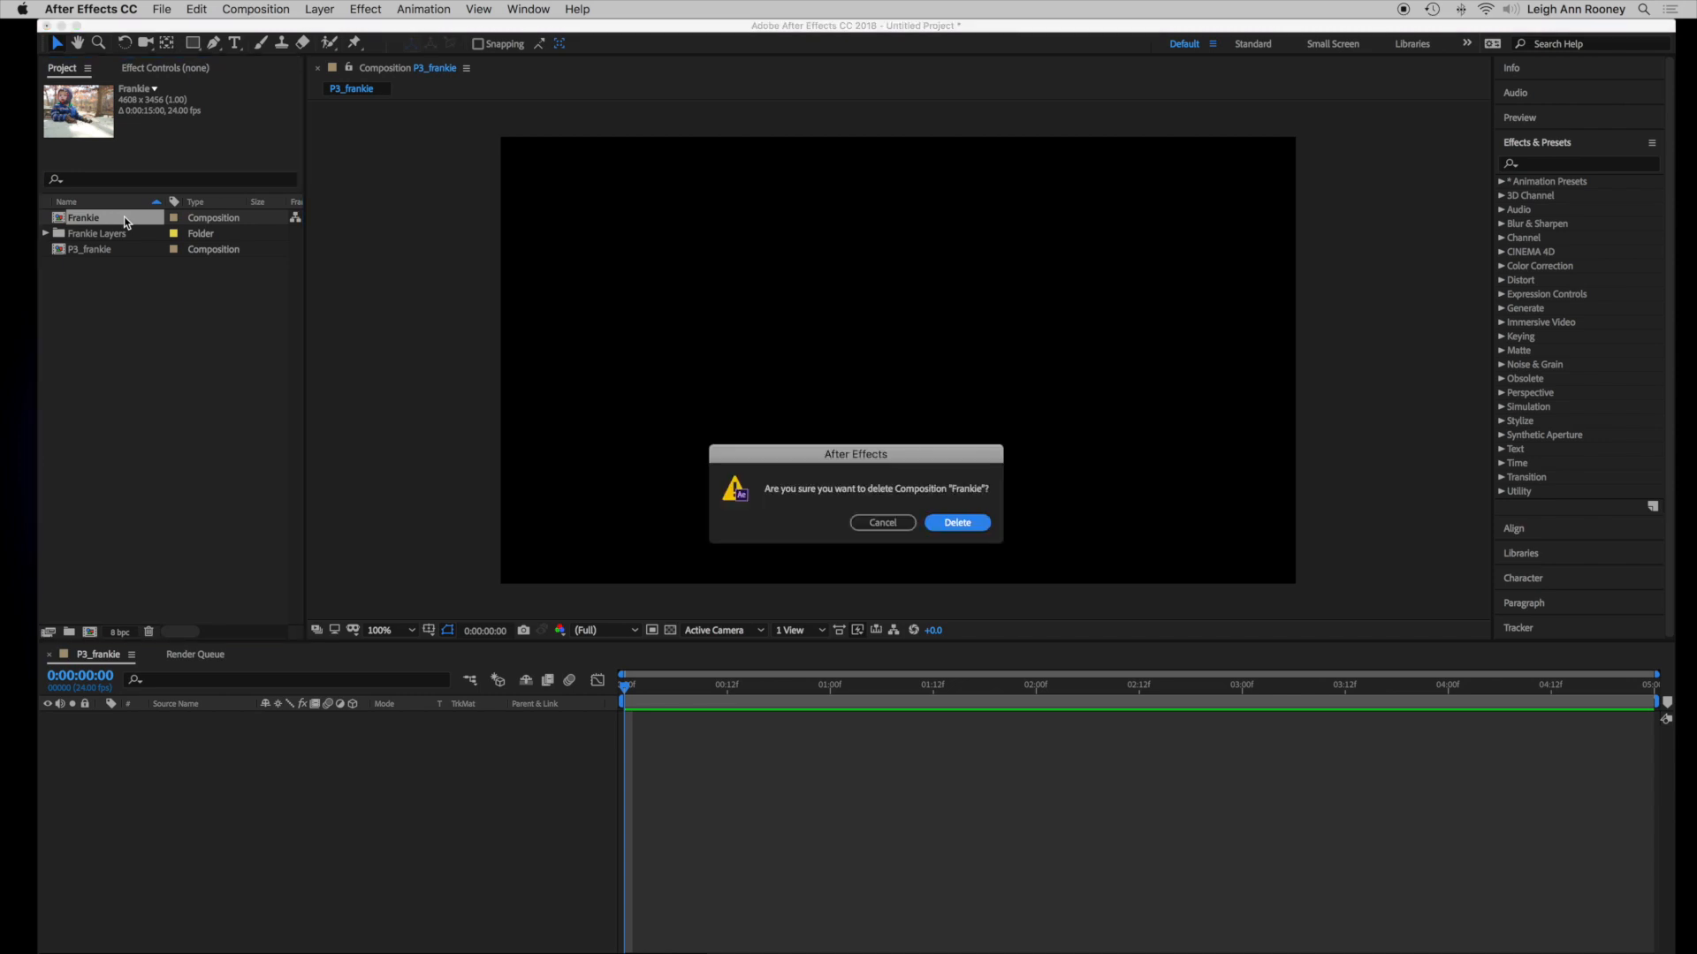
left_click(951, 528)
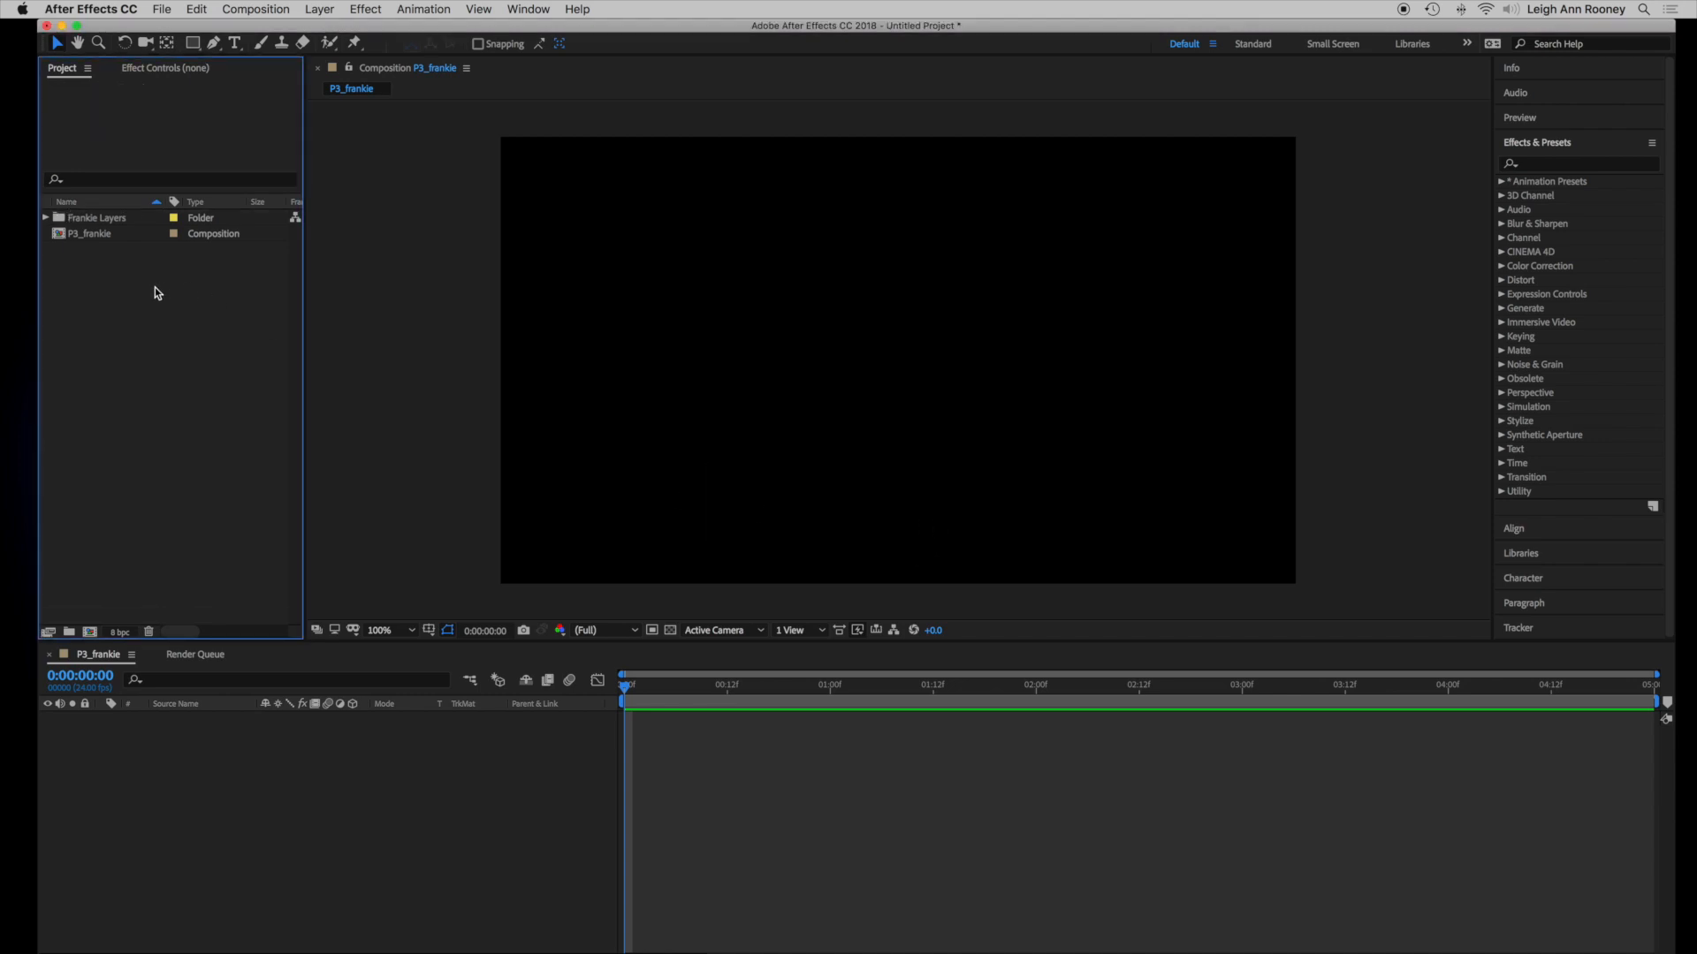
Add both Frankie.psd layers from the Frankie Layers folder to the P3_frankie timeline
left_click(92, 237)
left_click(98, 221)
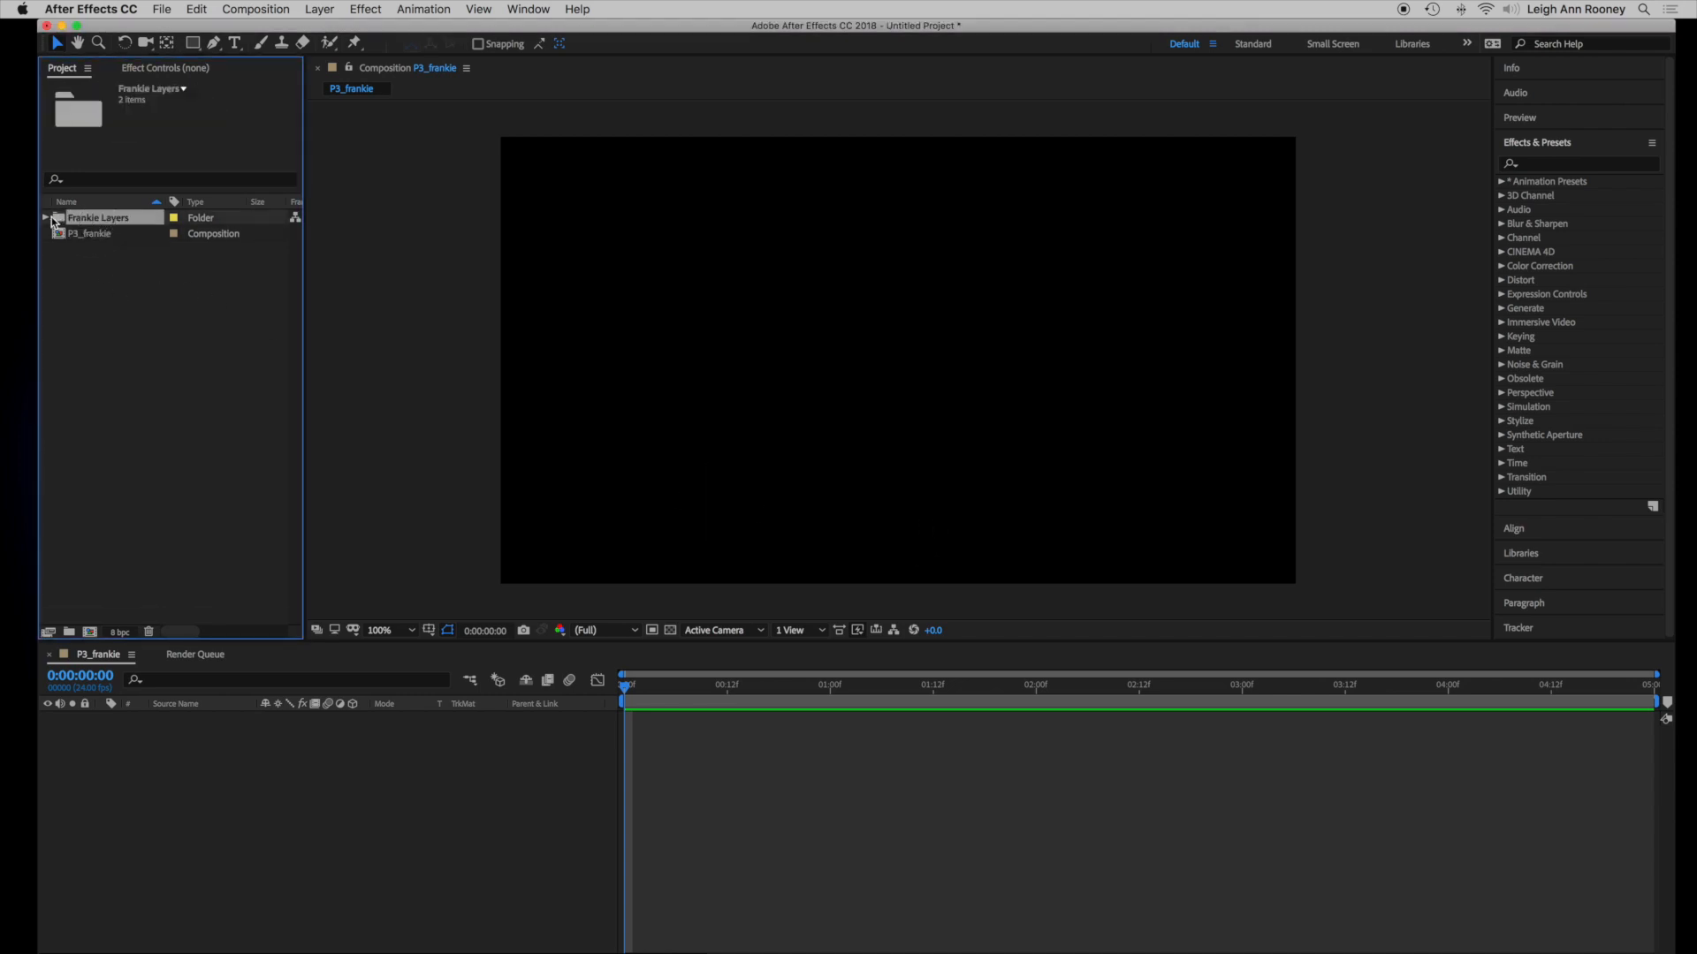
left_click(46, 219)
left_click(104, 236)
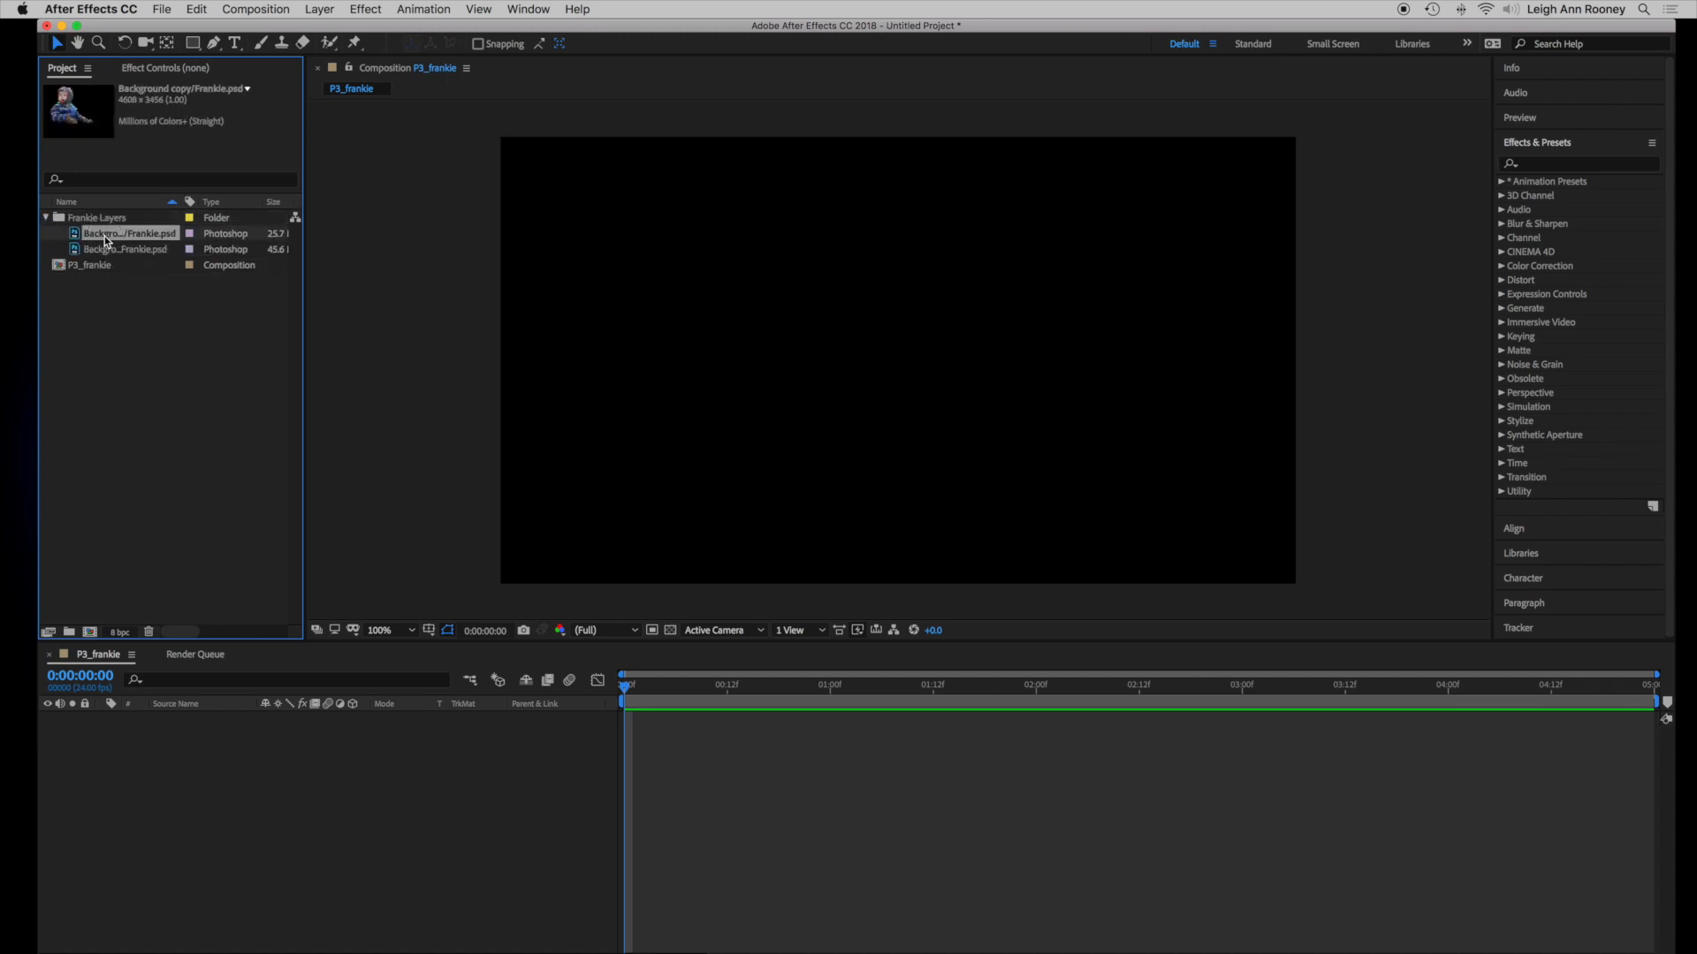
left_click(105, 252, "shift")
left_click_drag(104, 252, 210, 774)
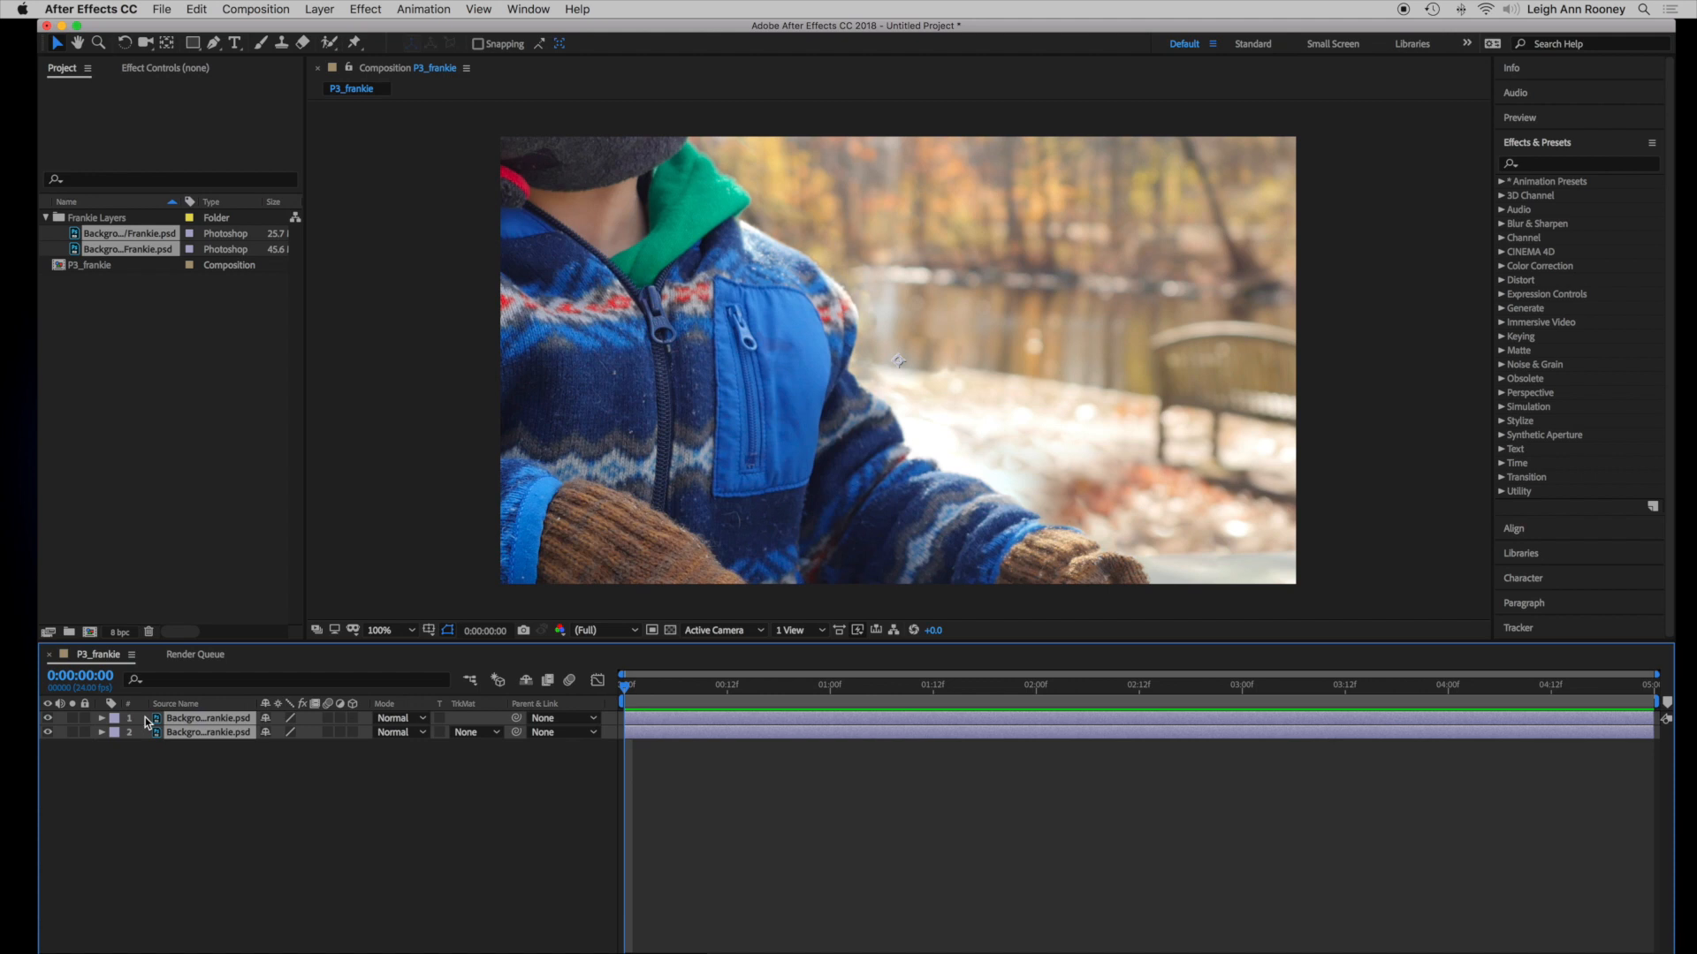
Scale both Frankie.psd layers to 44% and set their position to 960, 735
key("s")
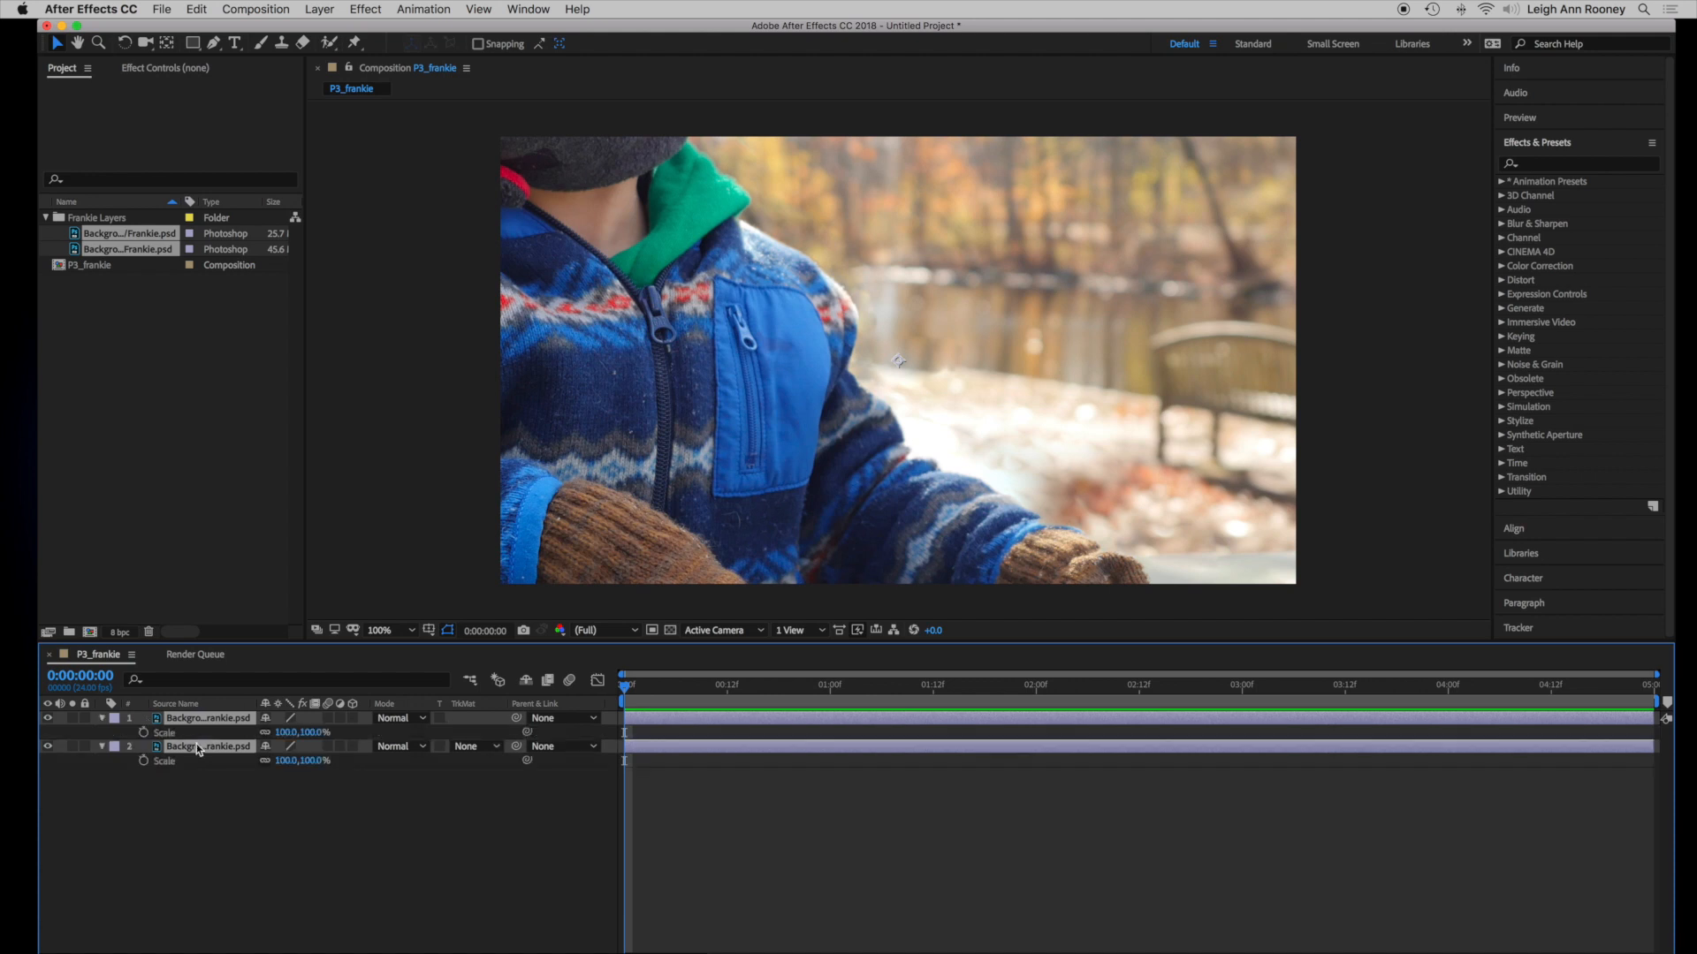
left_click_drag(318, 739, 273, 741)
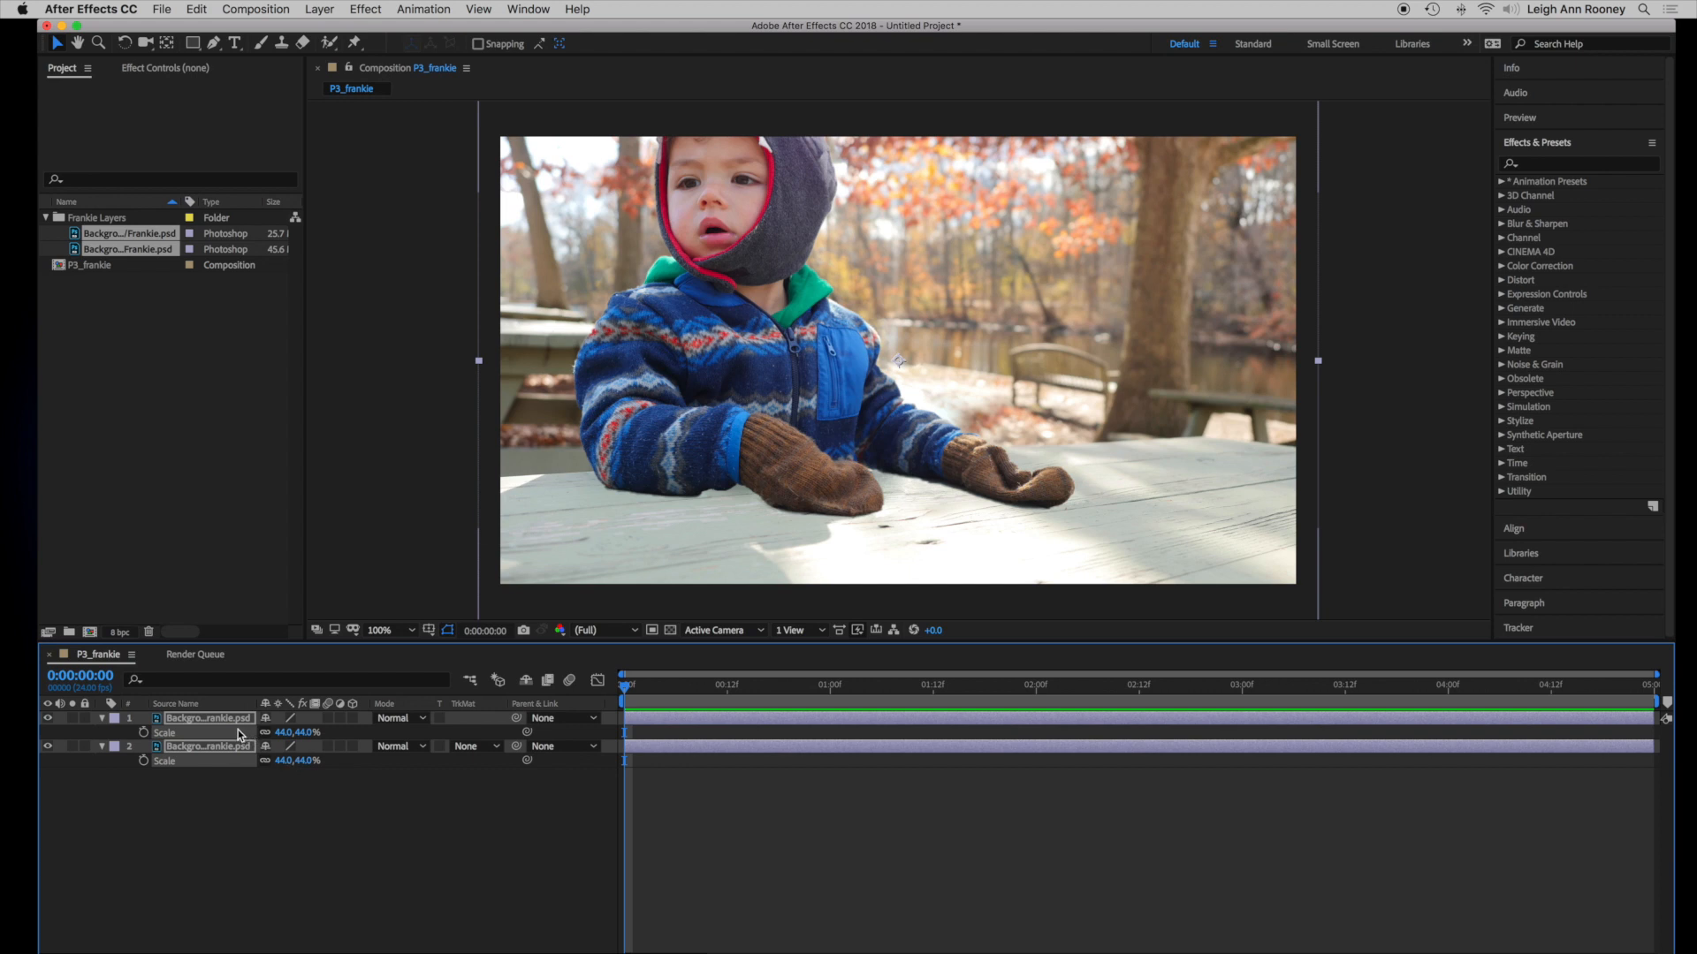
key("p")
left_click(304, 735)
left_click_drag(304, 735, 463, 739)
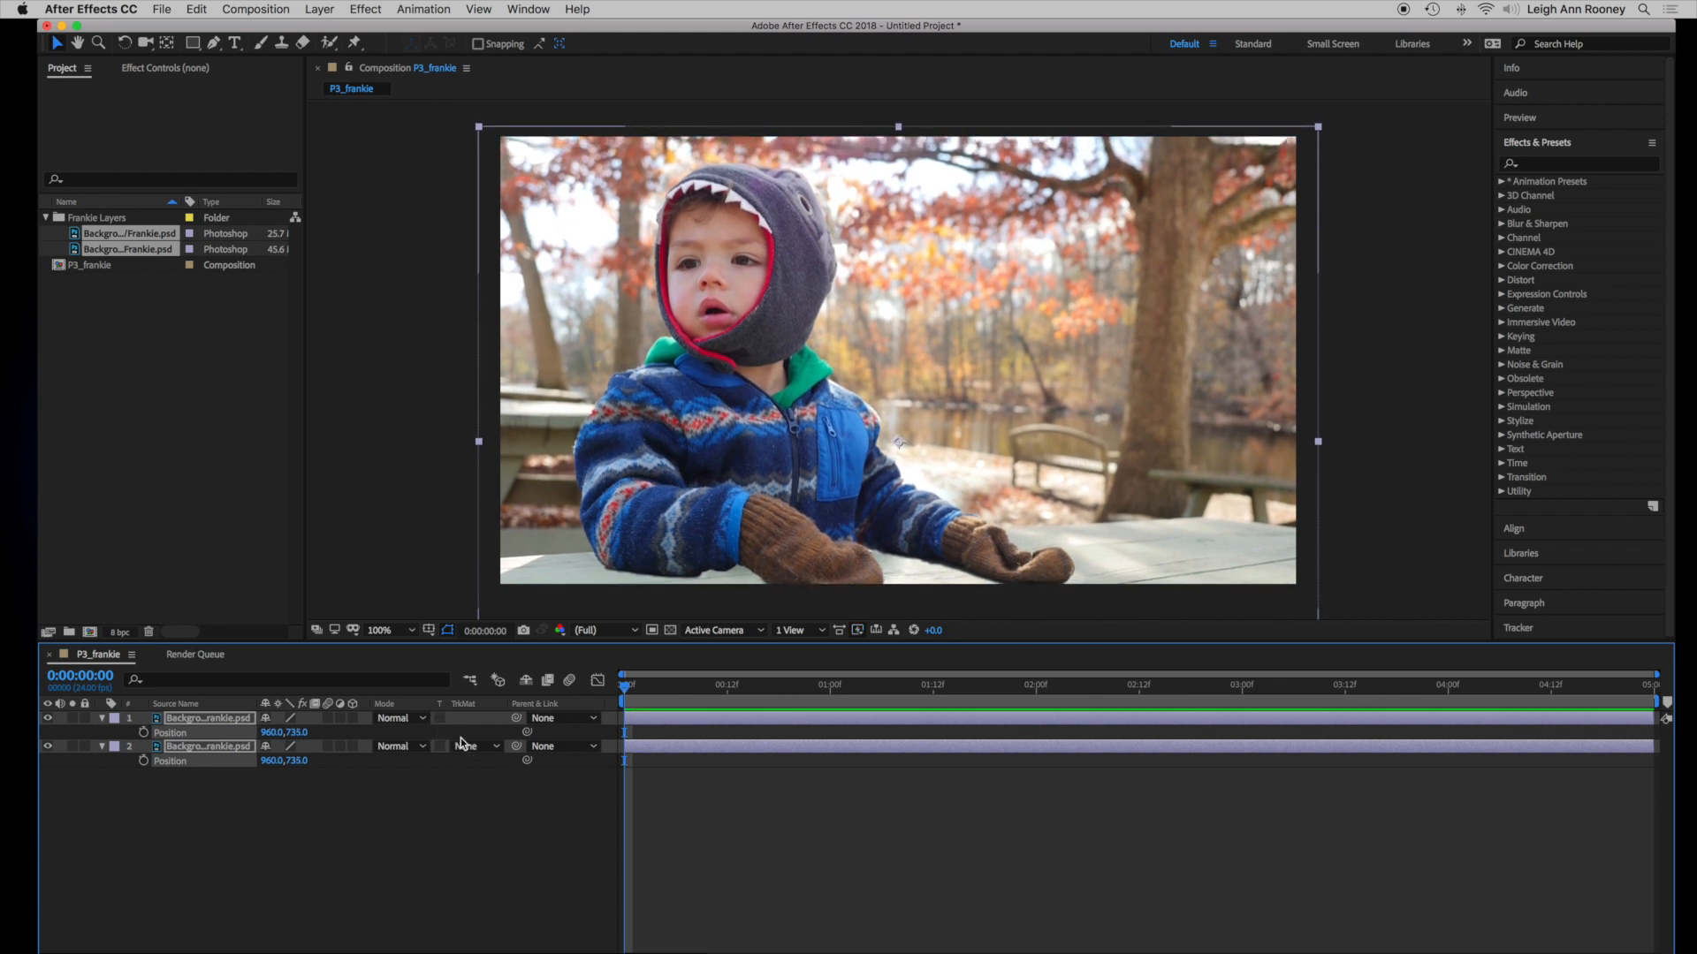
Make both image layers 3D and add a two-node camera with the 35mm preset
left_click(353, 719)
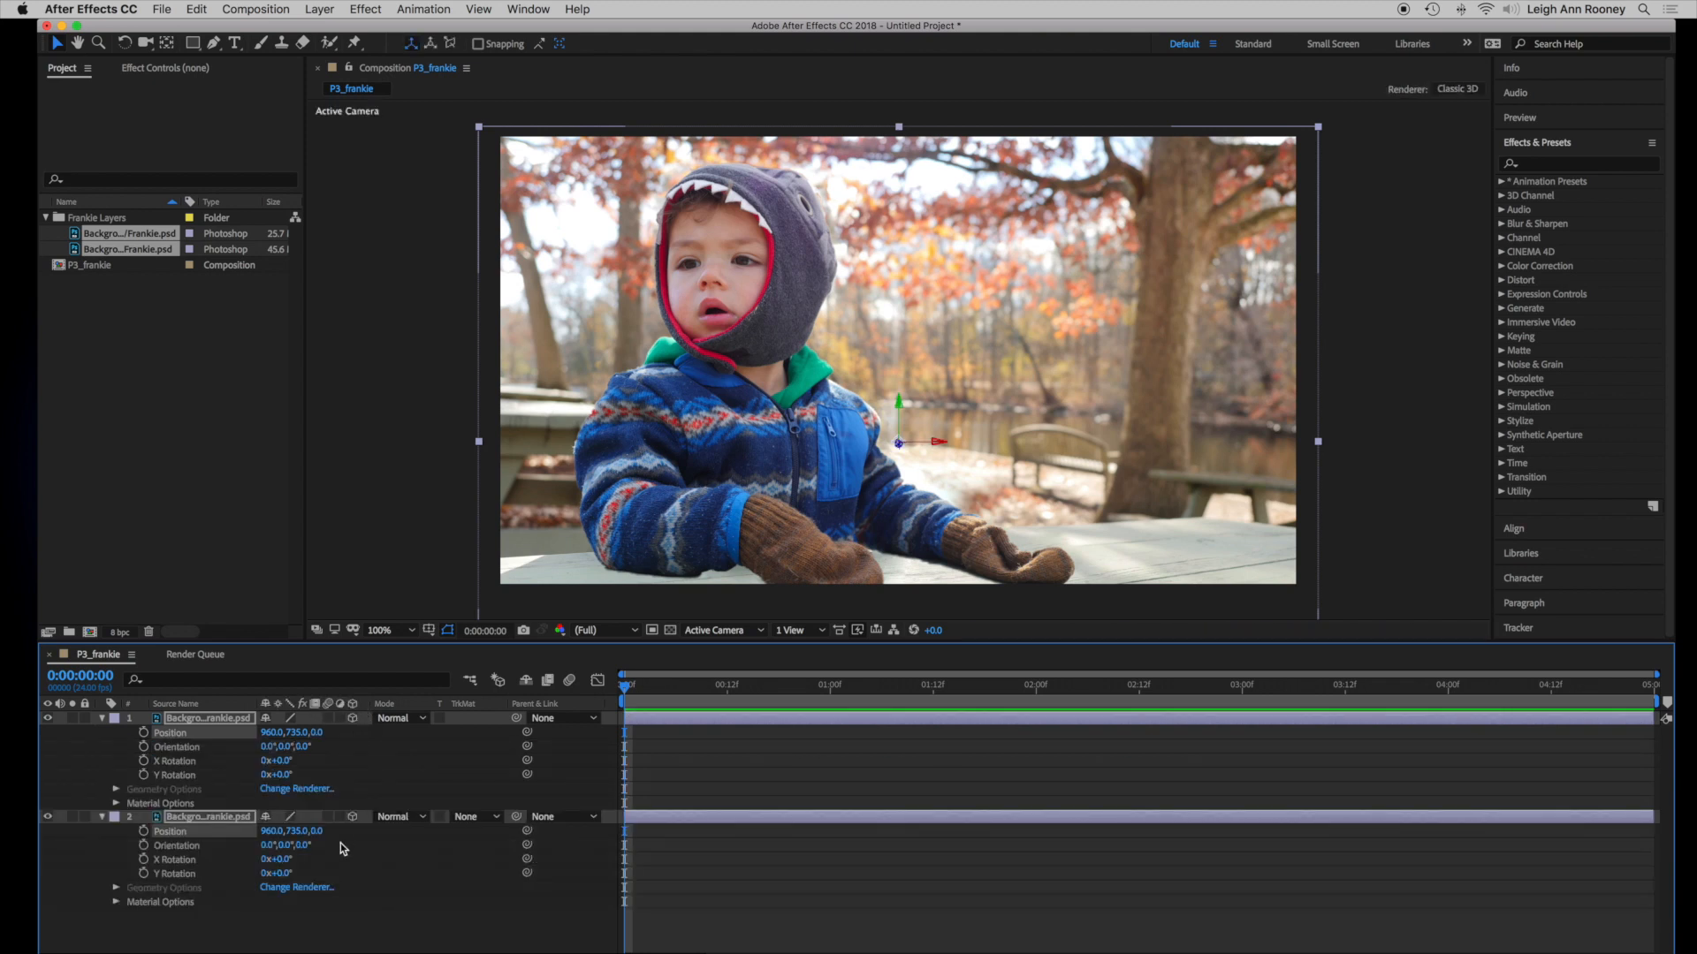
left_click(103, 719)
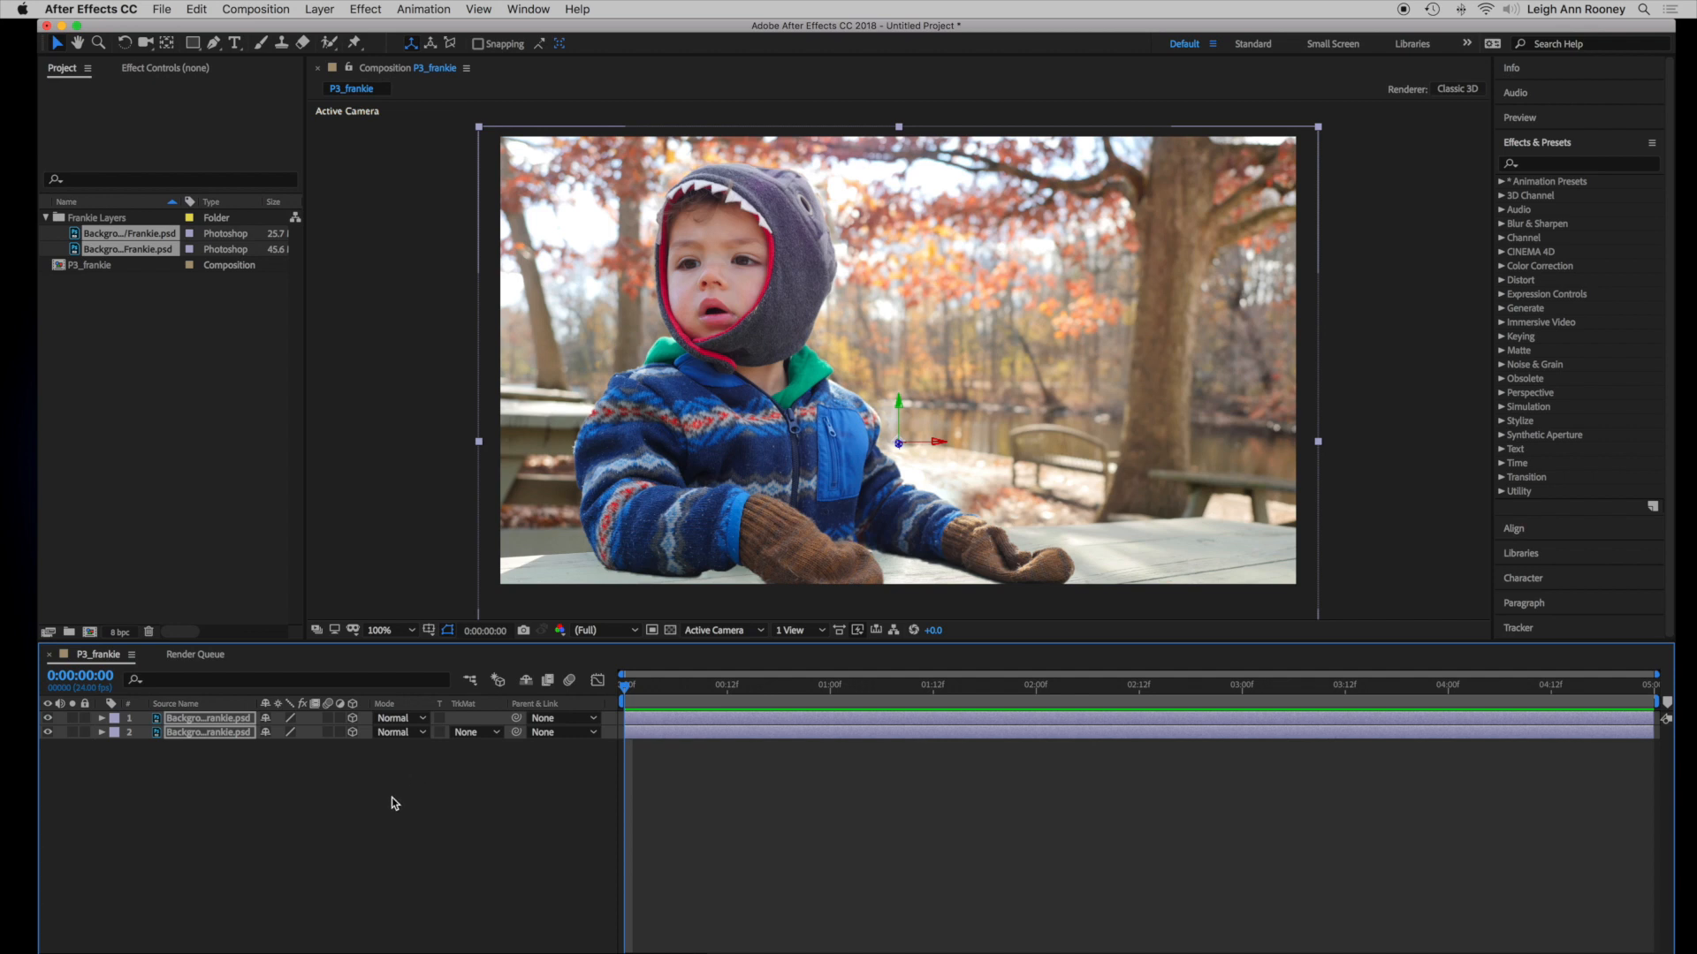
right_click(308, 815)
mouse_move(407, 773)
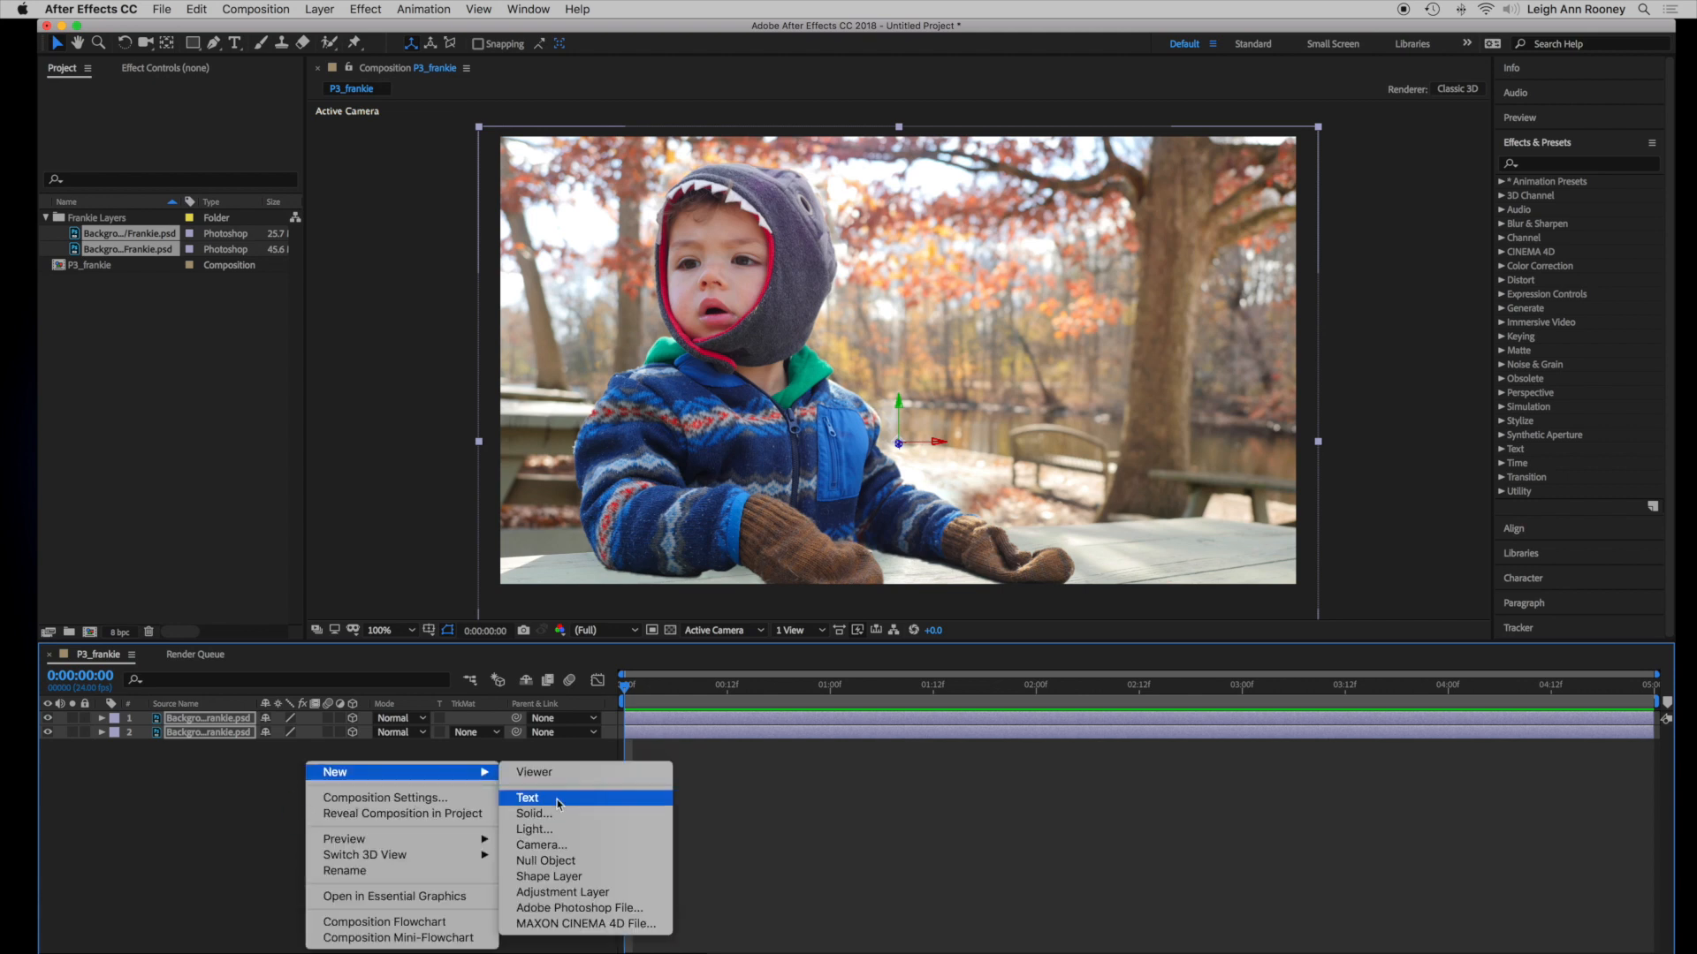
left_click(579, 847)
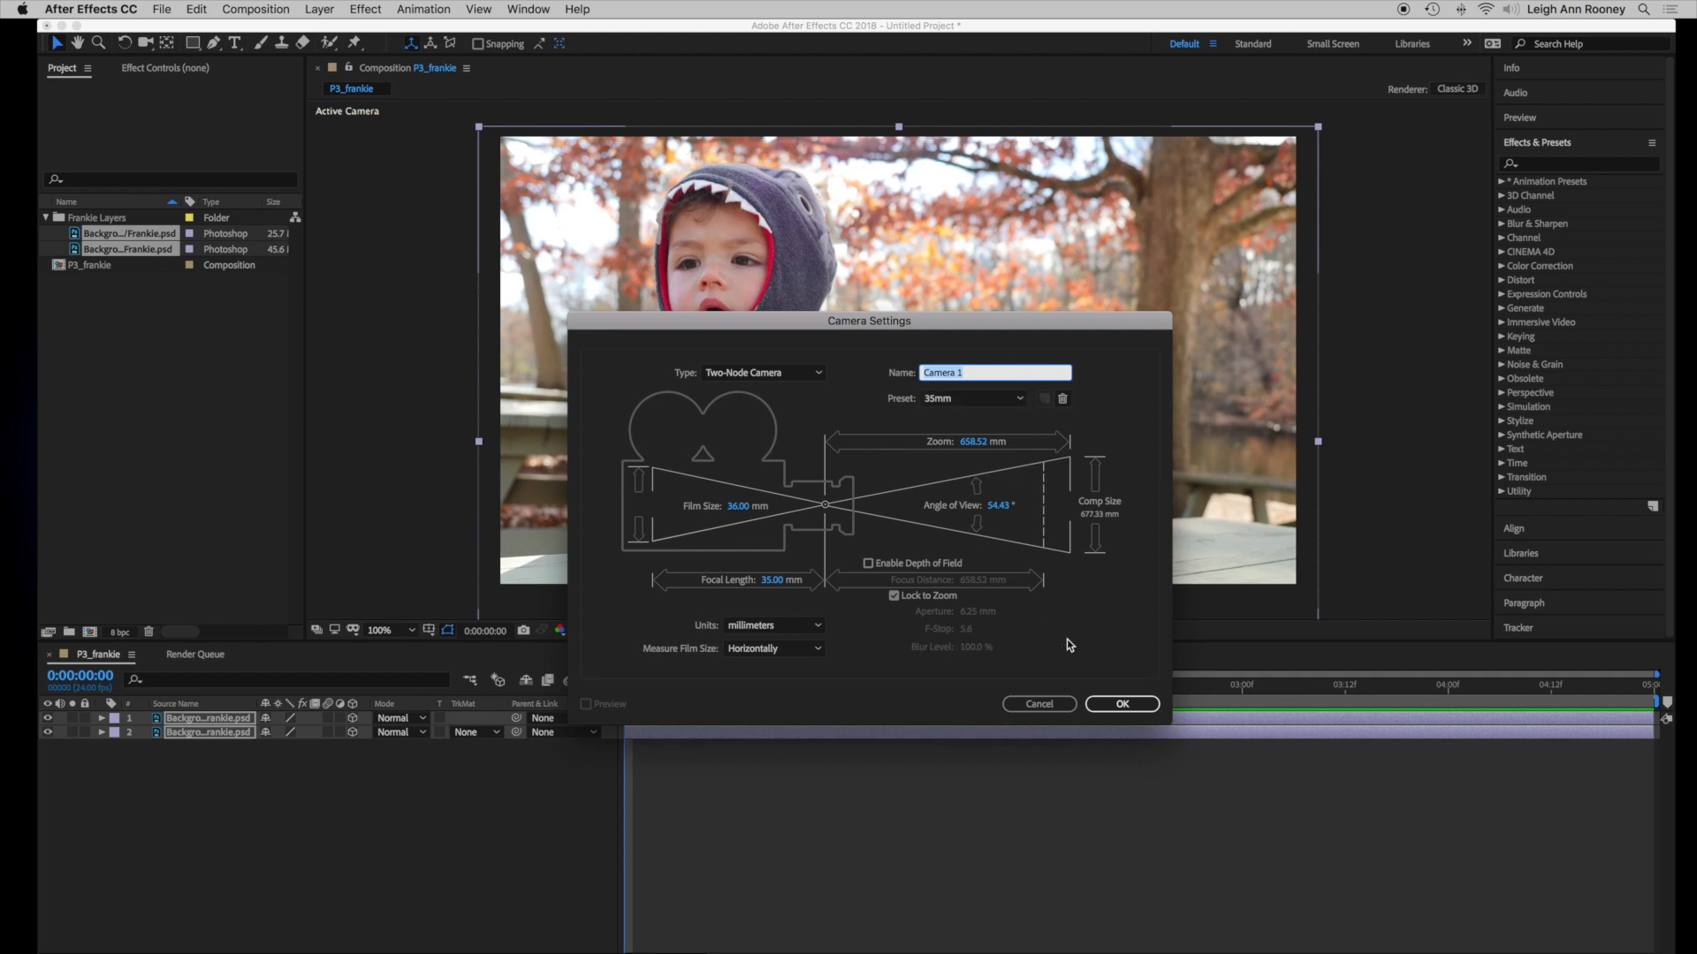
left_click(1122, 704)
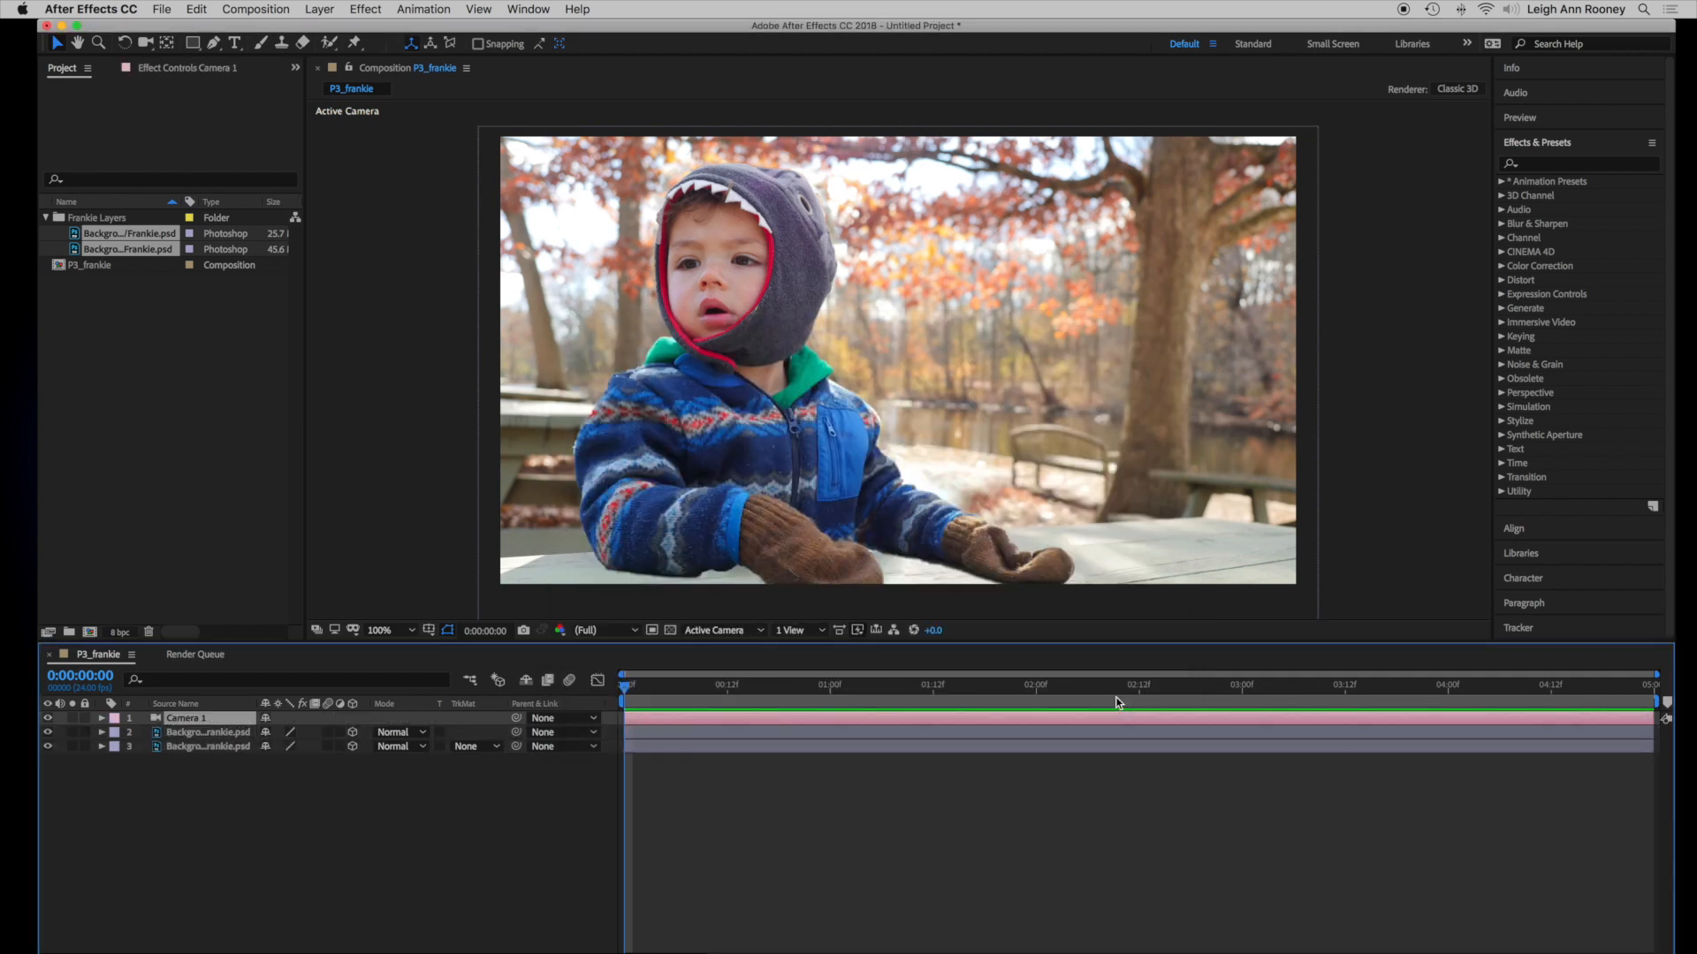
Add a null object and parent Camera 1 to it
right_click(287, 850)
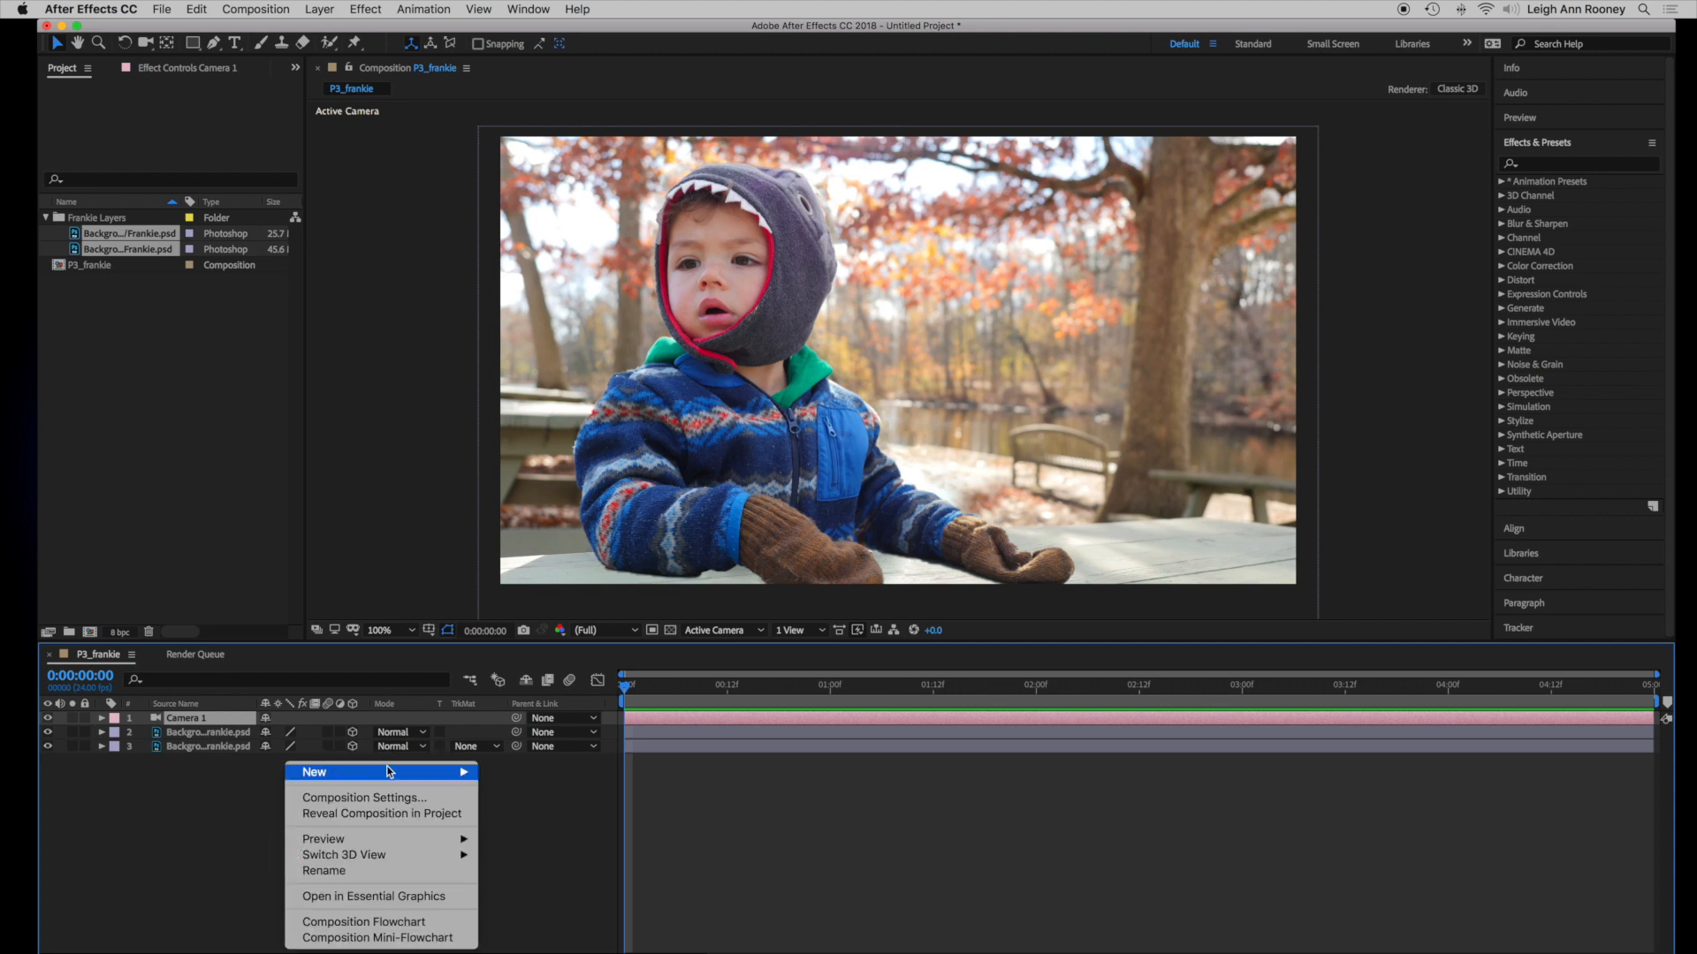
mouse_move(392, 772)
left_click(541, 862)
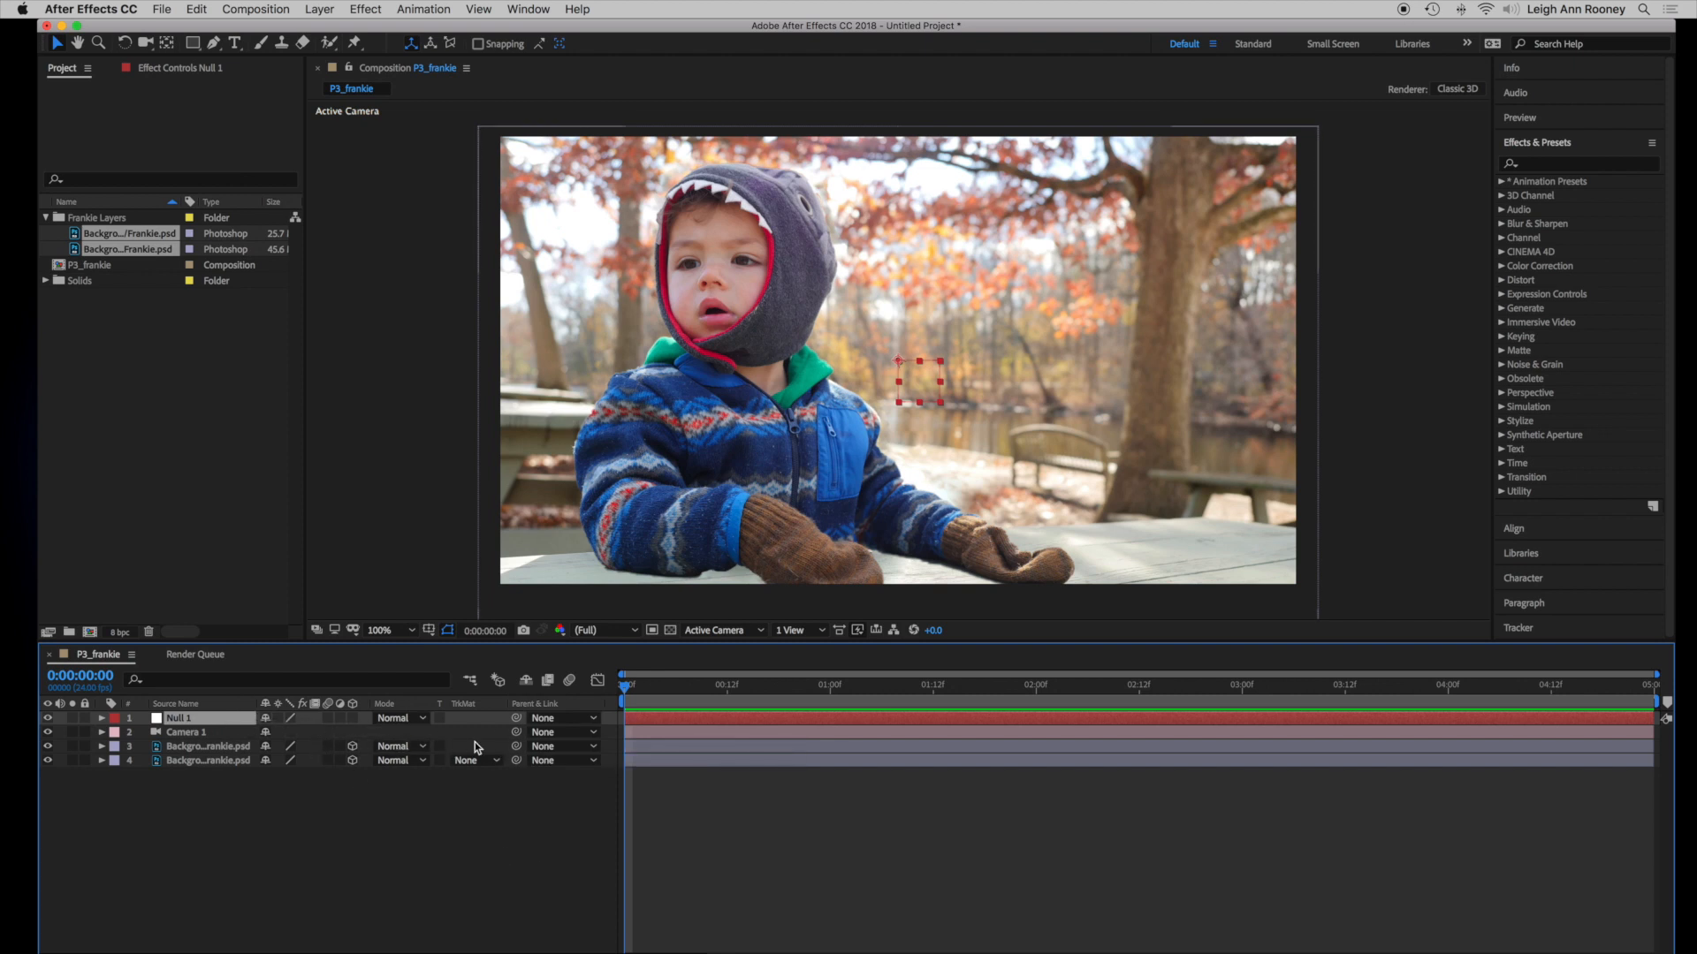
left_click_drag(516, 733, 229, 726)
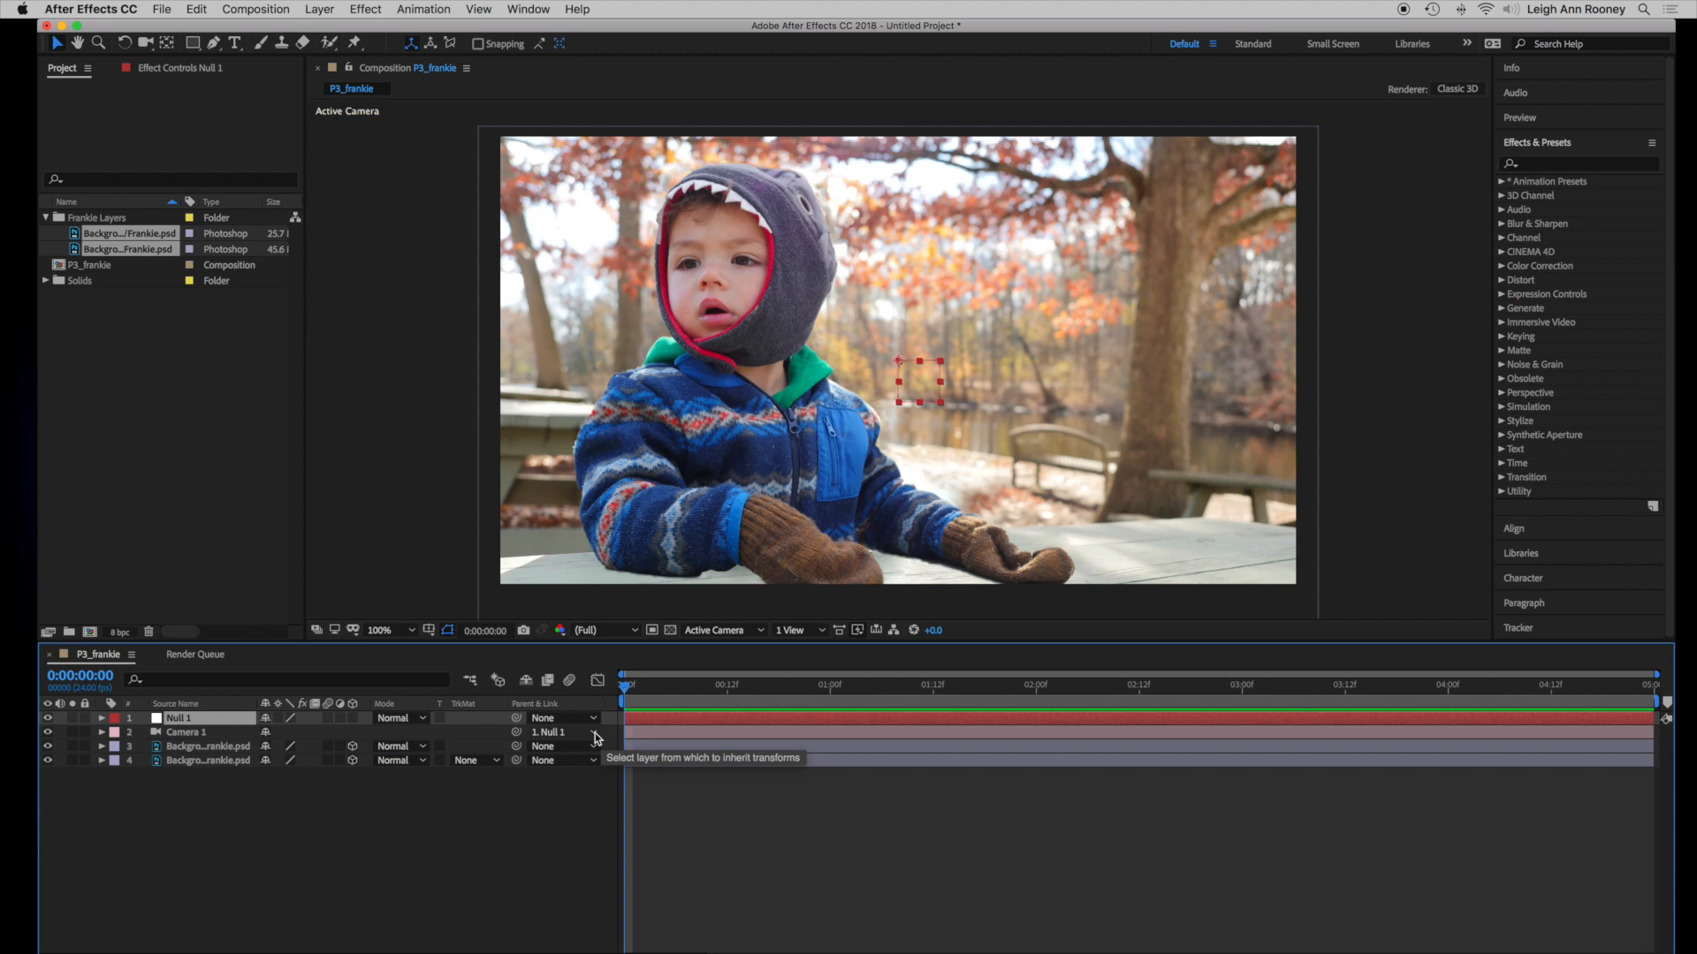
left_click(251, 825)
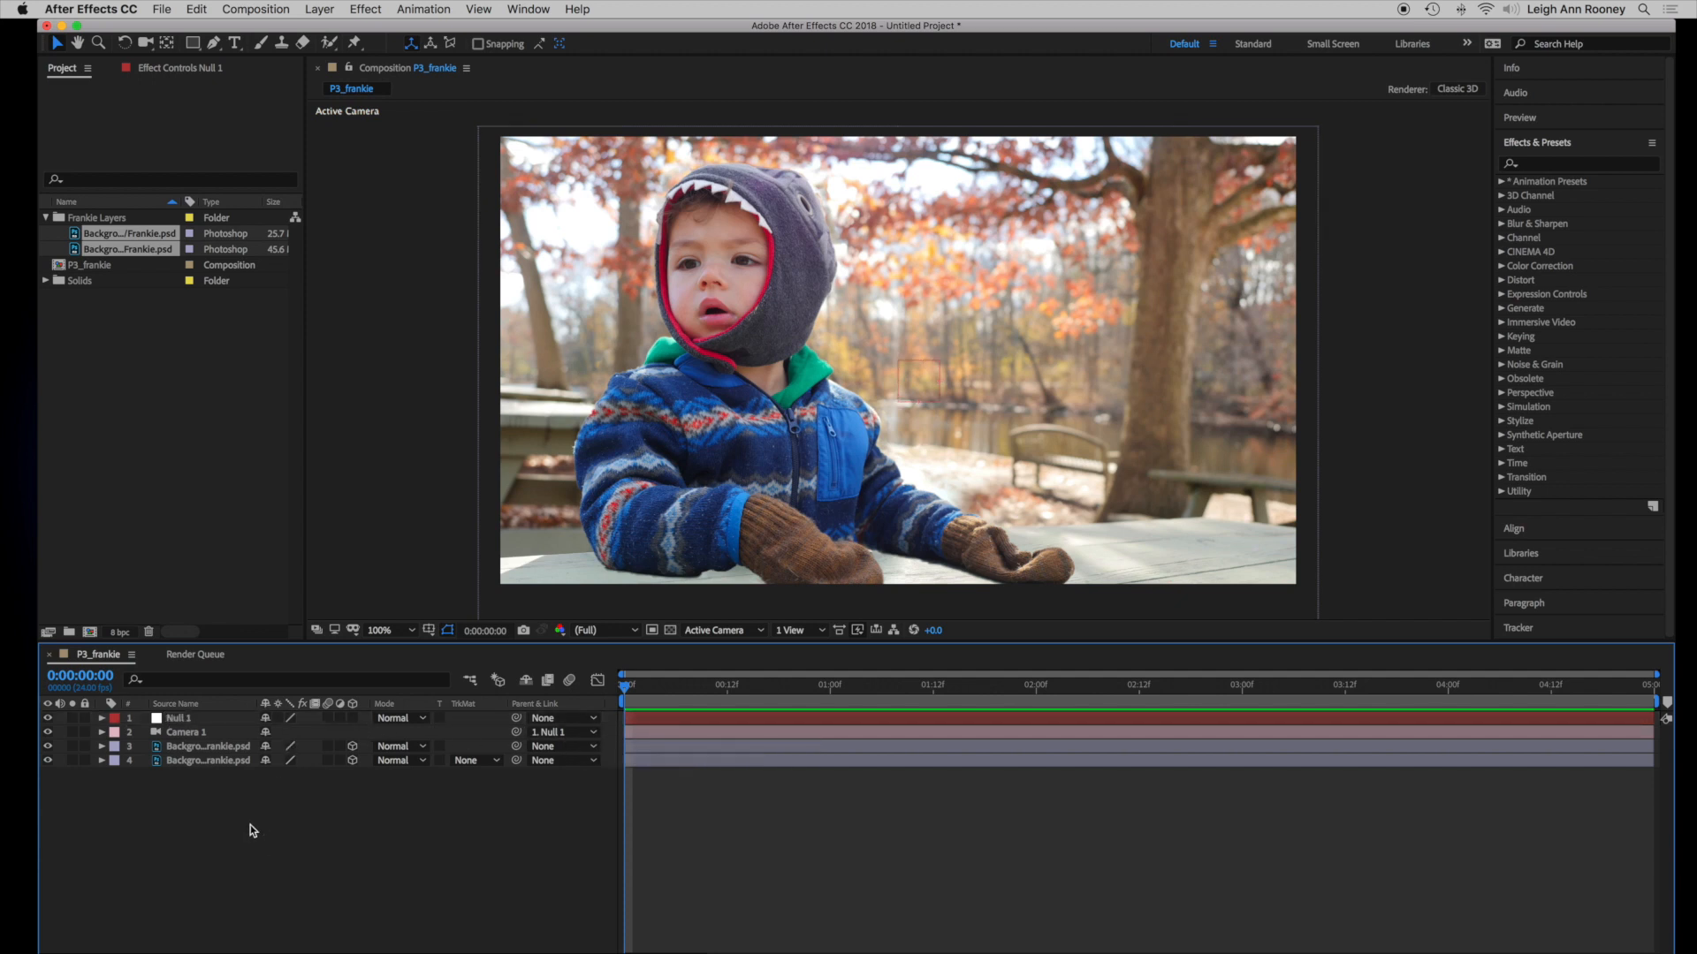
left_click(219, 717)
left_click(916, 380)
mouse_move(915, 380)
left_mouse_down()
mouse_move(770, 389)
mouse_move(936, 373)
mouse_move(923, 384)
left_mouse_up()
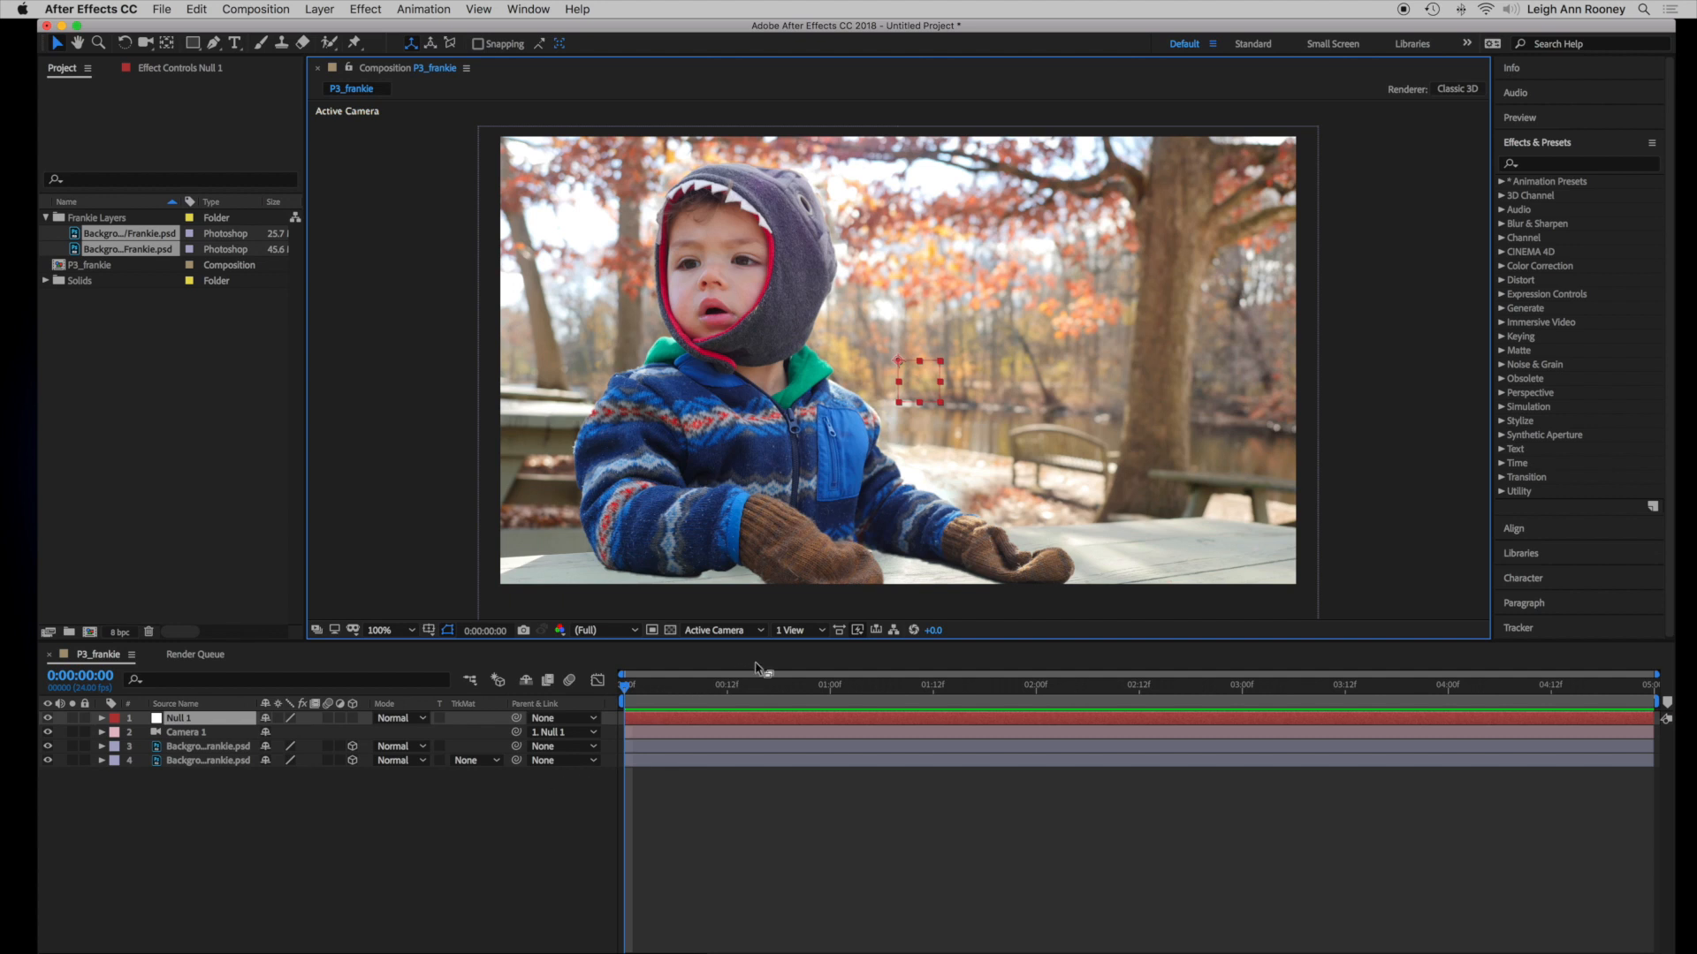
Switch to Custom View 1 and move the child cutout layer slightly toward the camera along its Z axis
left_click(758, 630)
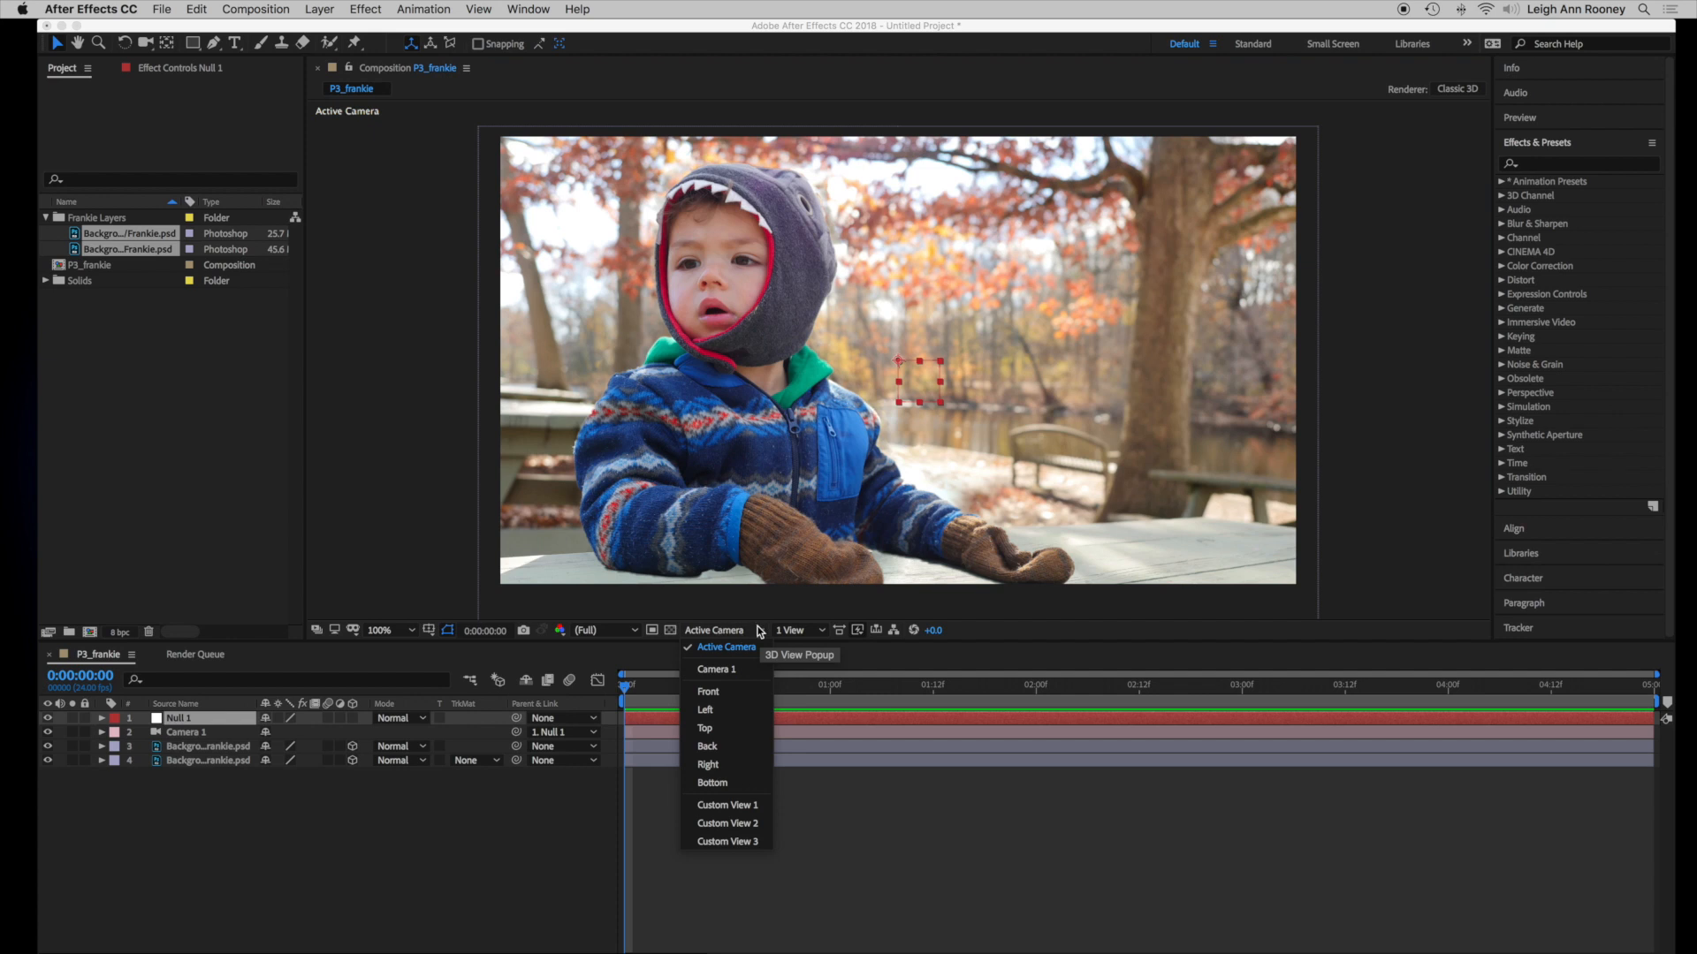
left_click(728, 805)
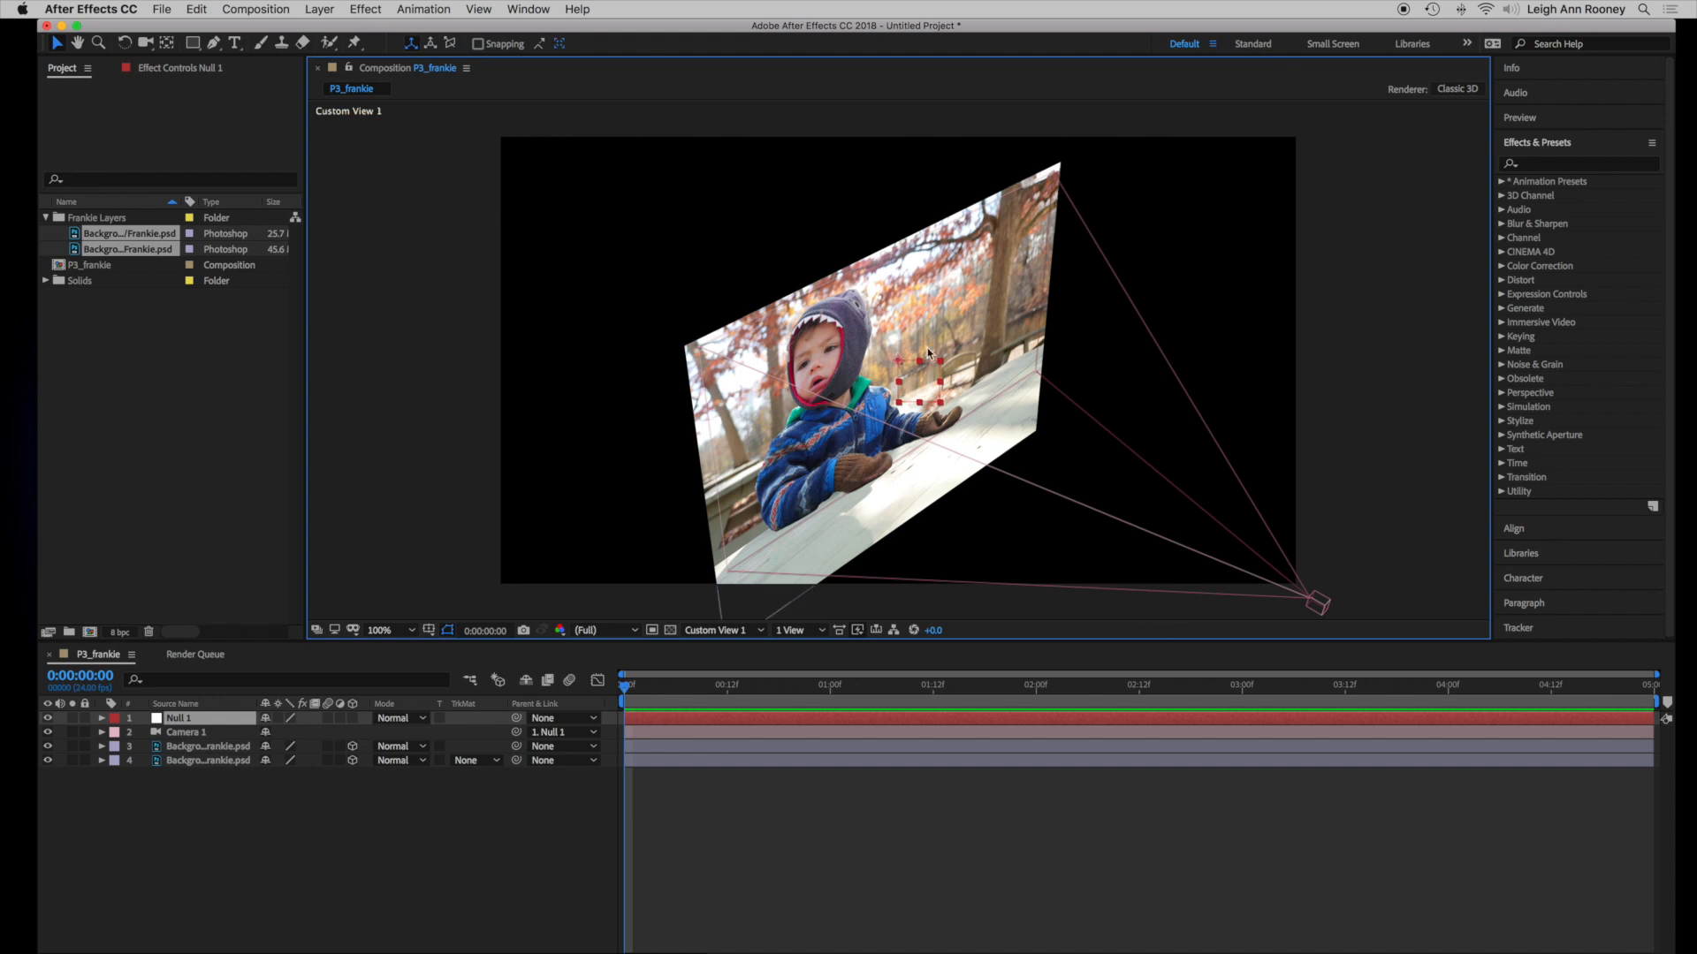
left_click(682, 357)
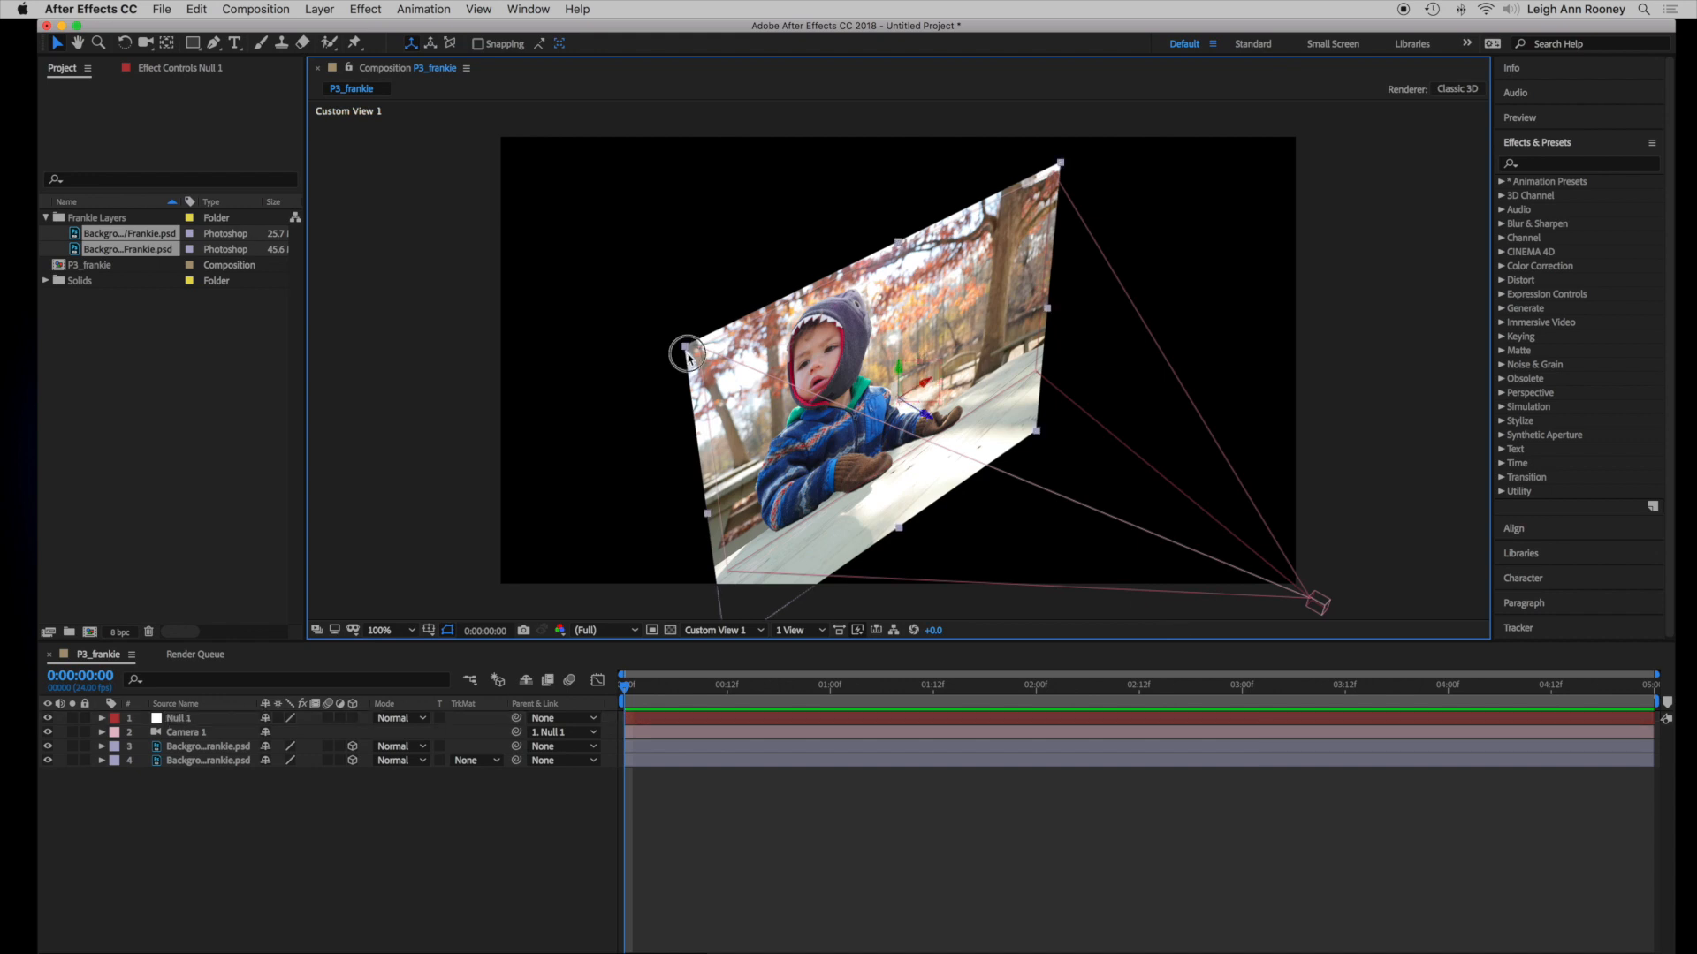
left_click(687, 357)
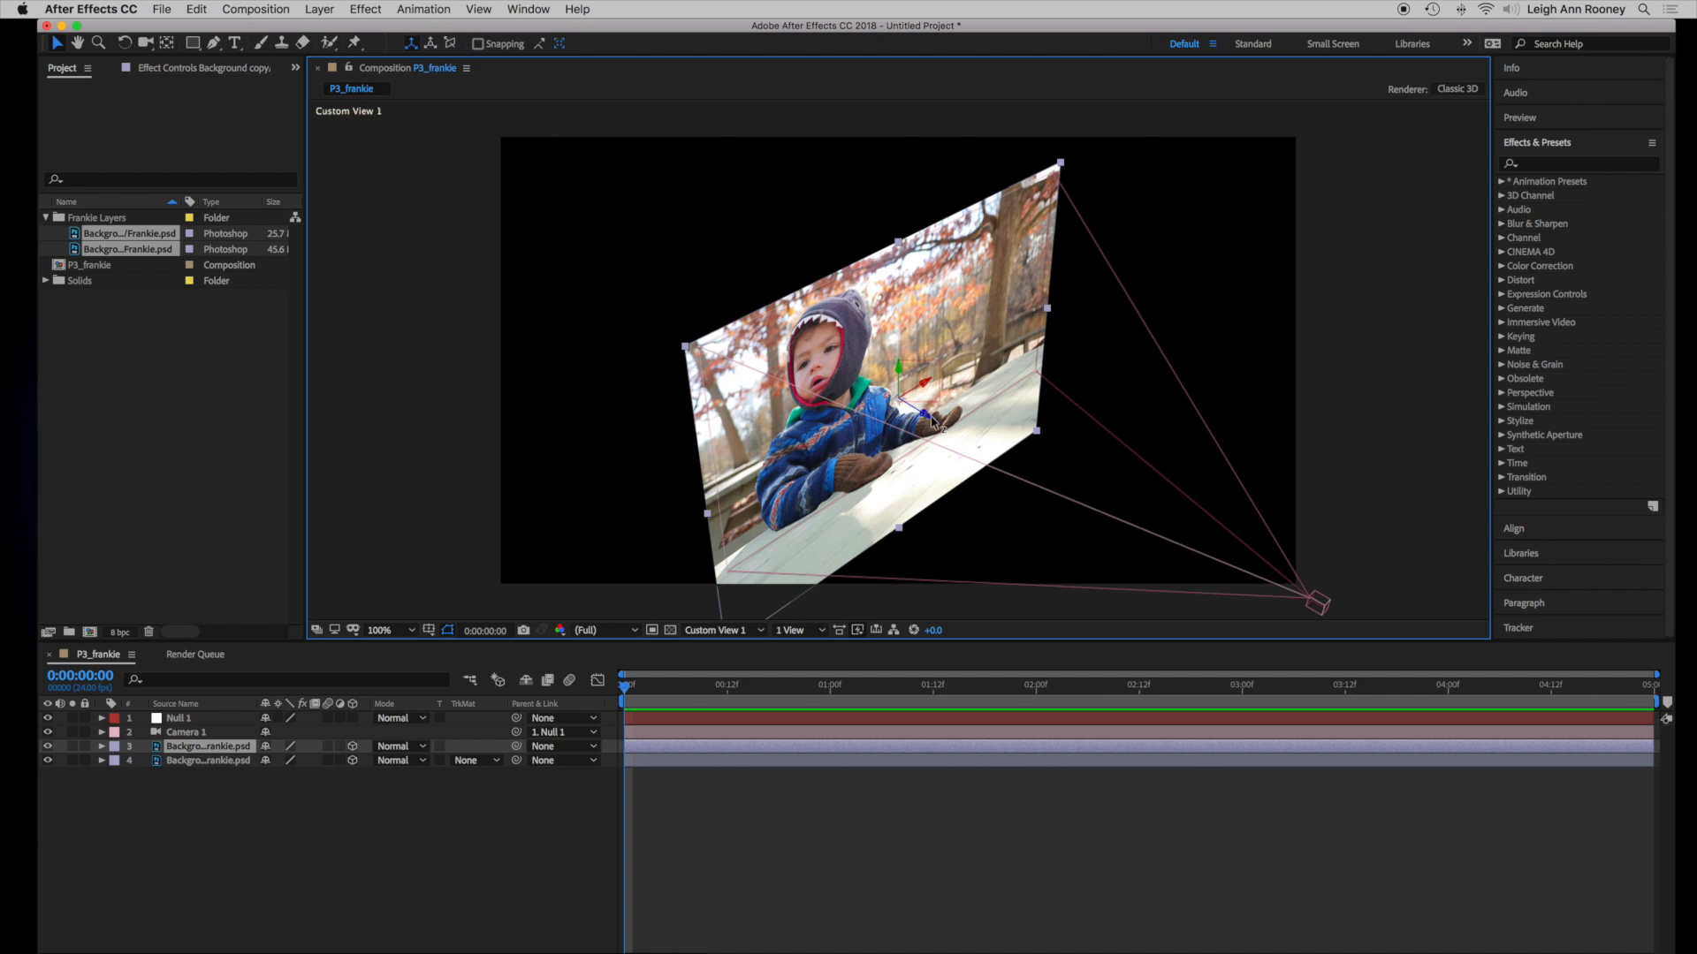
mouse_move(934, 423)
left_mouse_down()
mouse_move(914, 404)
mouse_move(962, 427)
left_mouse_up()
Push the background layer far back from the child along its Z axis
left_click(703, 414)
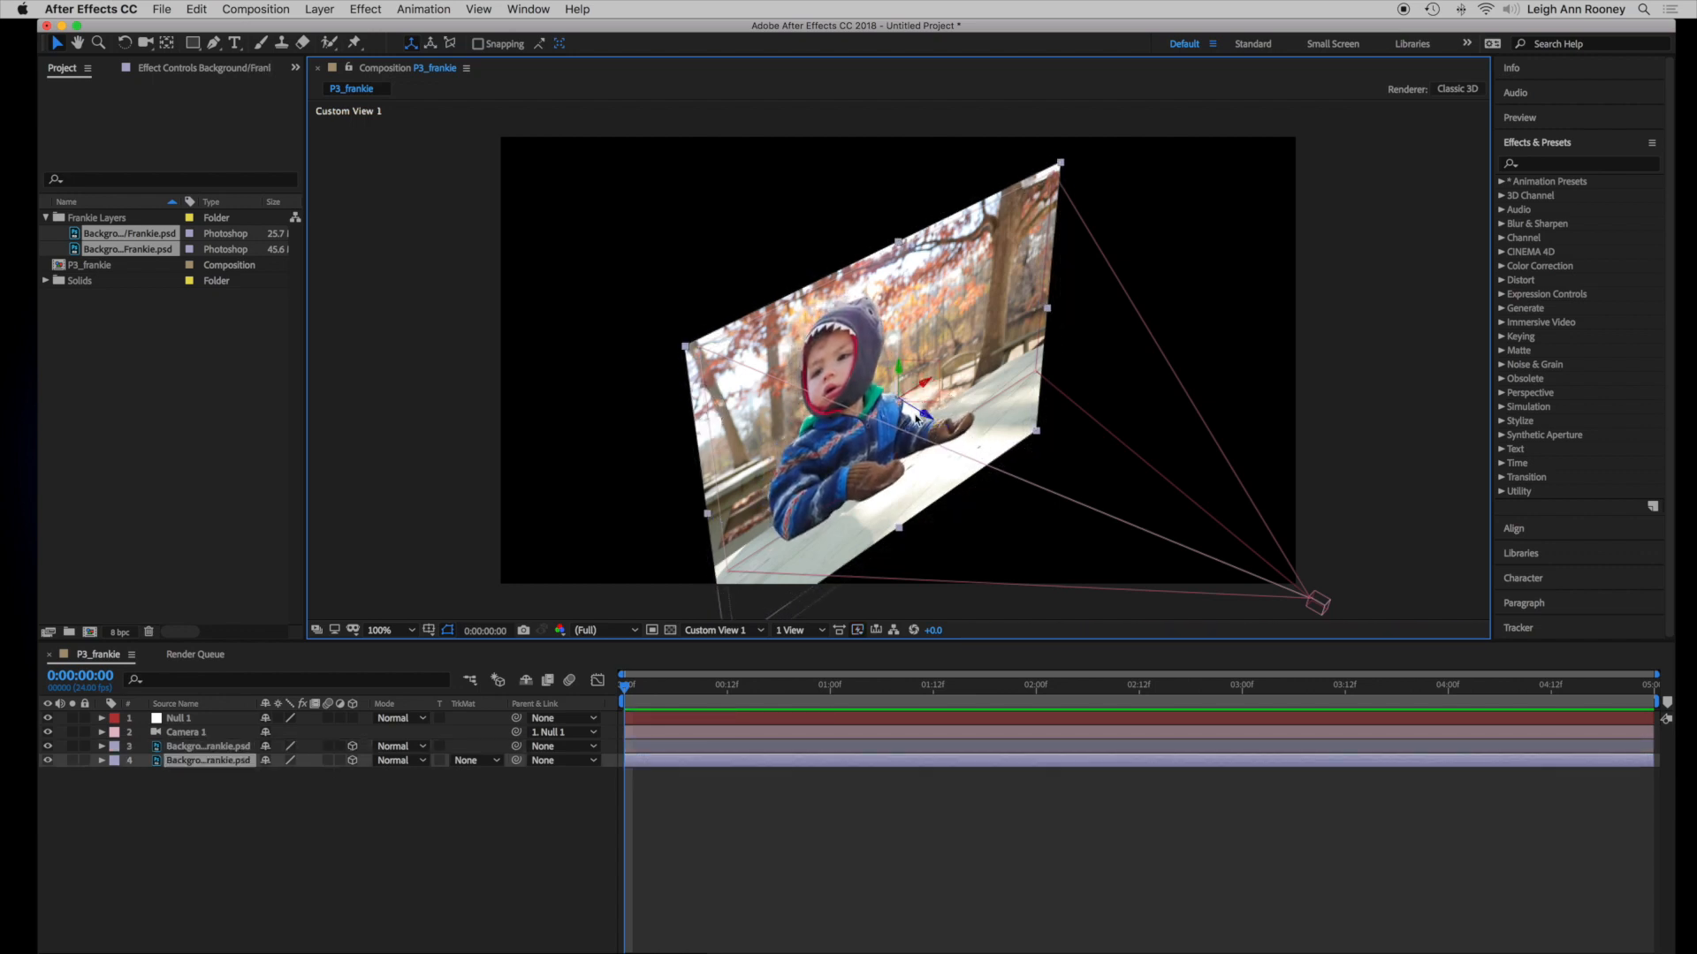
left_click_drag(903, 405, 501, 163)
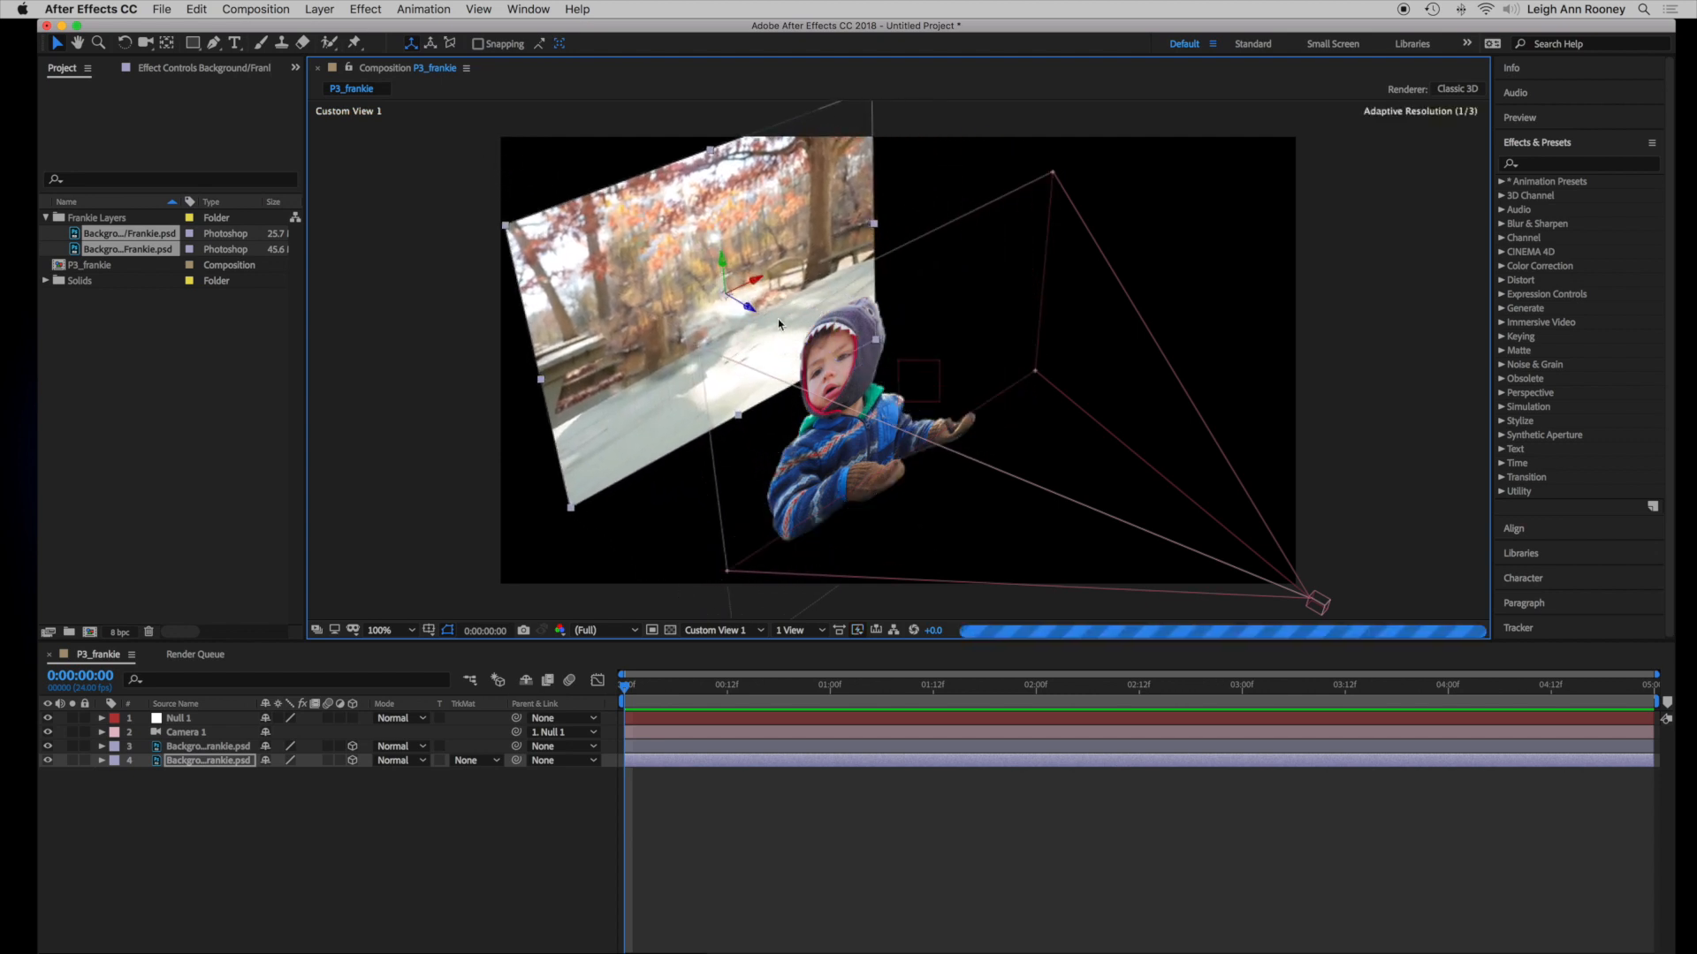
left_click_drag(748, 307, 394, 68)
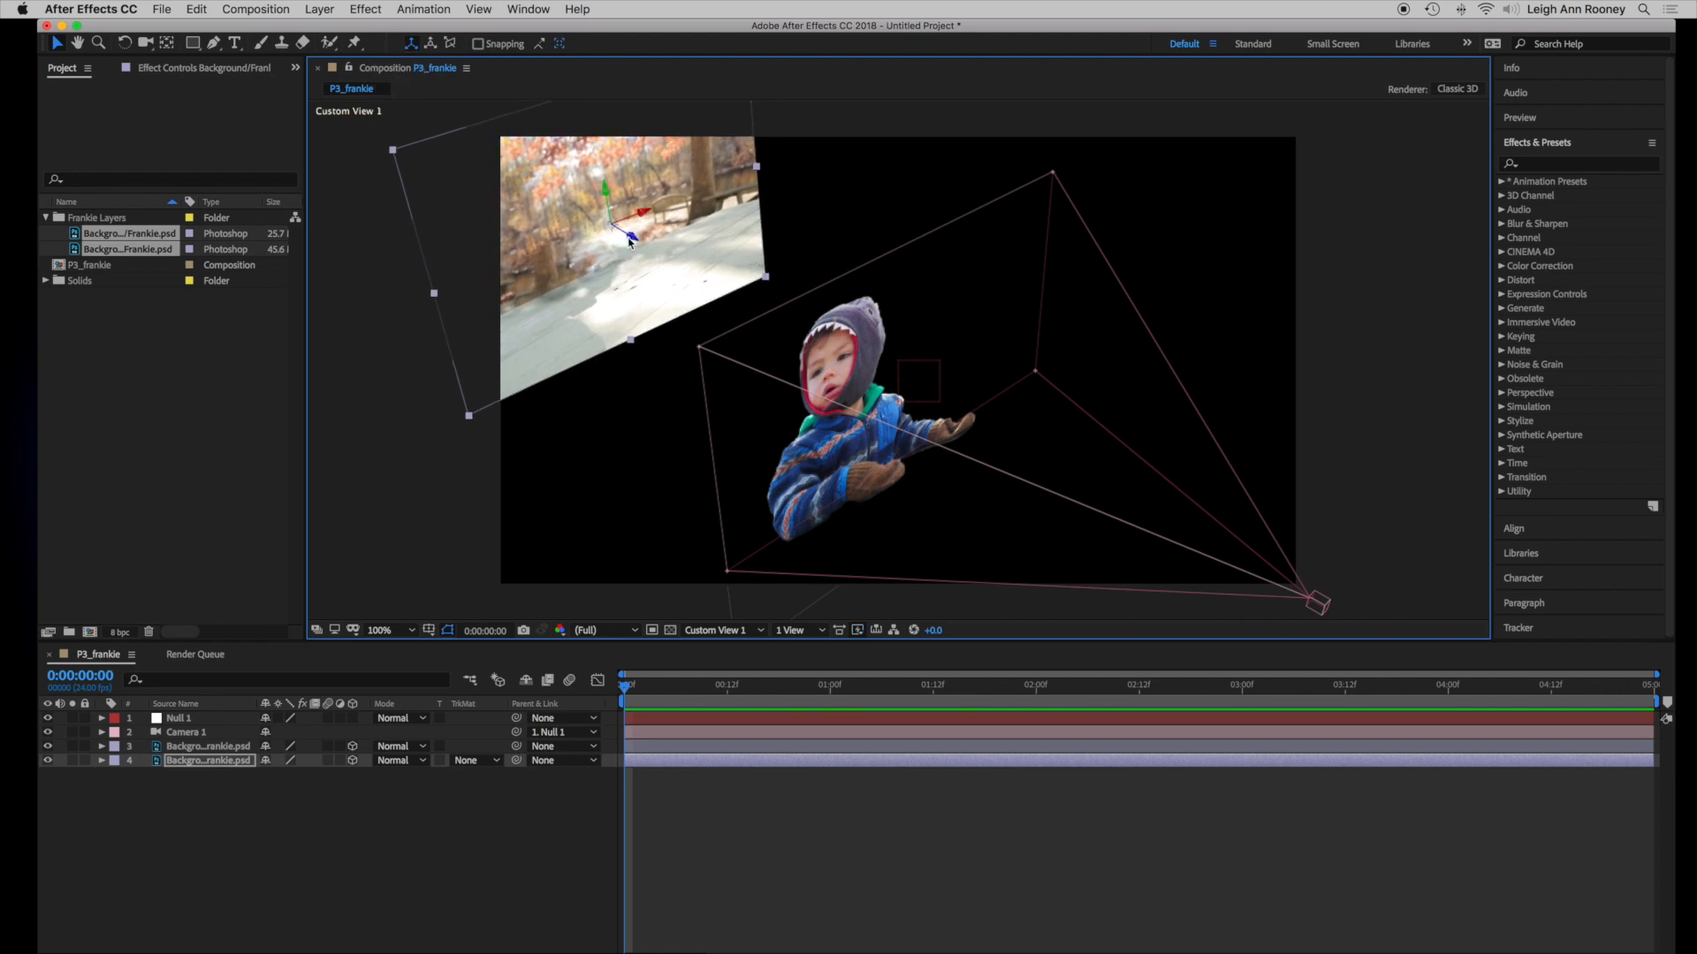
left_click_drag(631, 239, 533, 182)
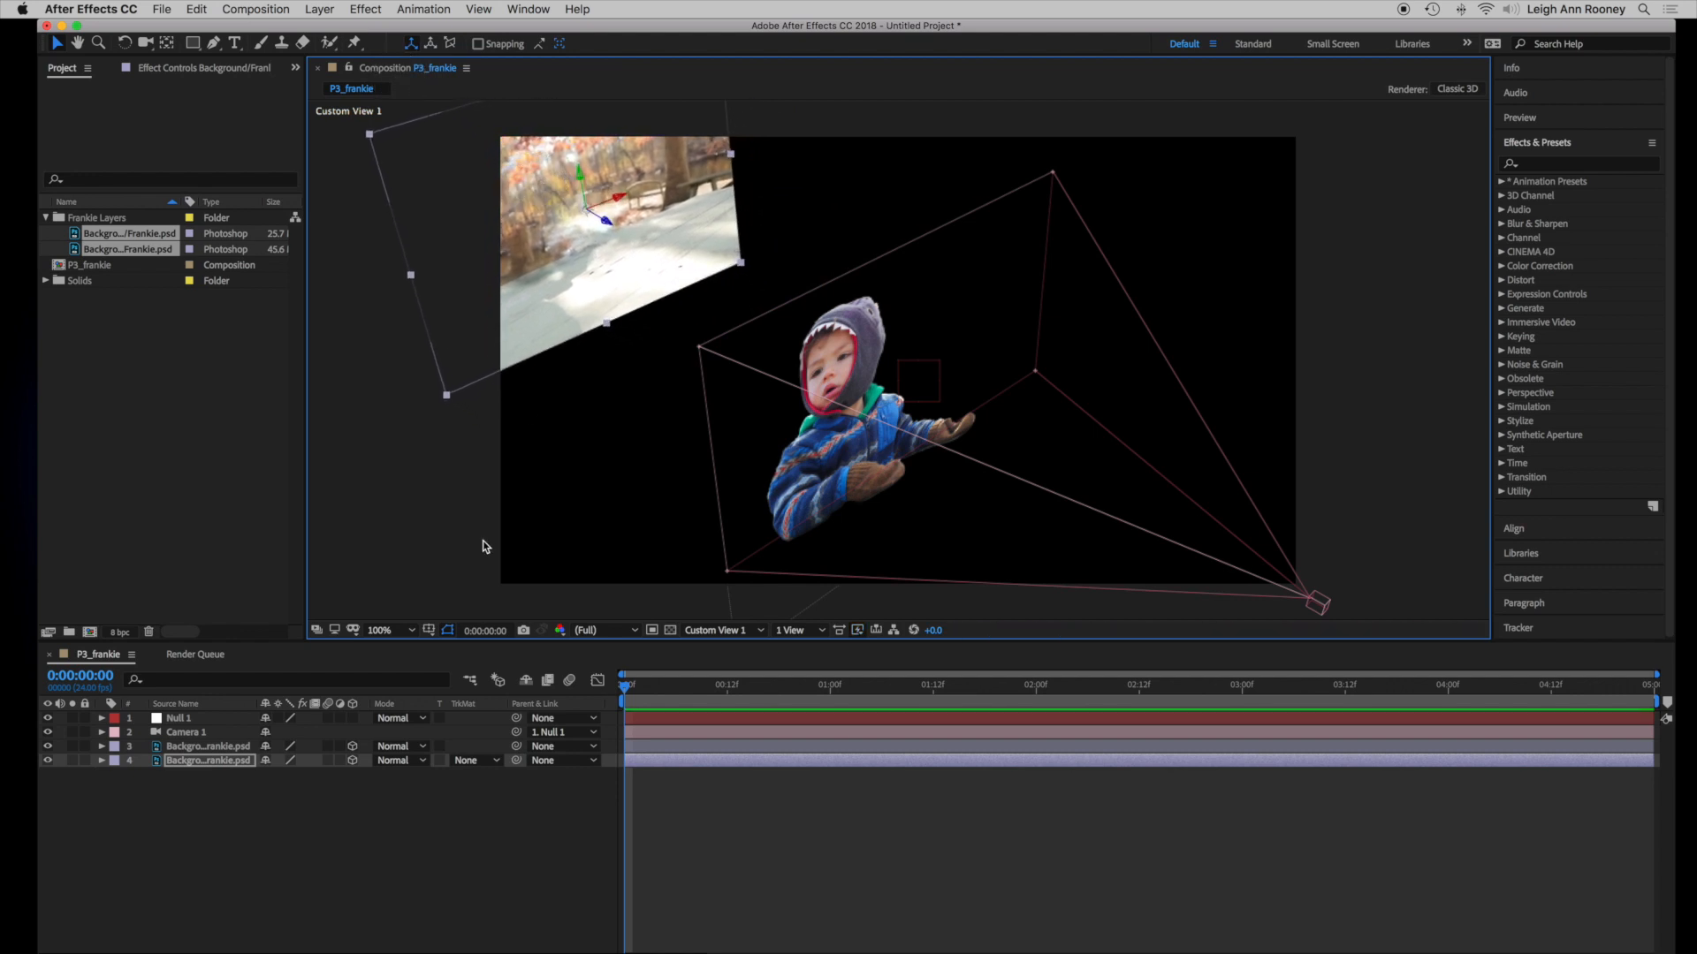
Give the background layer an Orange label and move it farther back to a Z position of about 3007.3
left_click(115, 761)
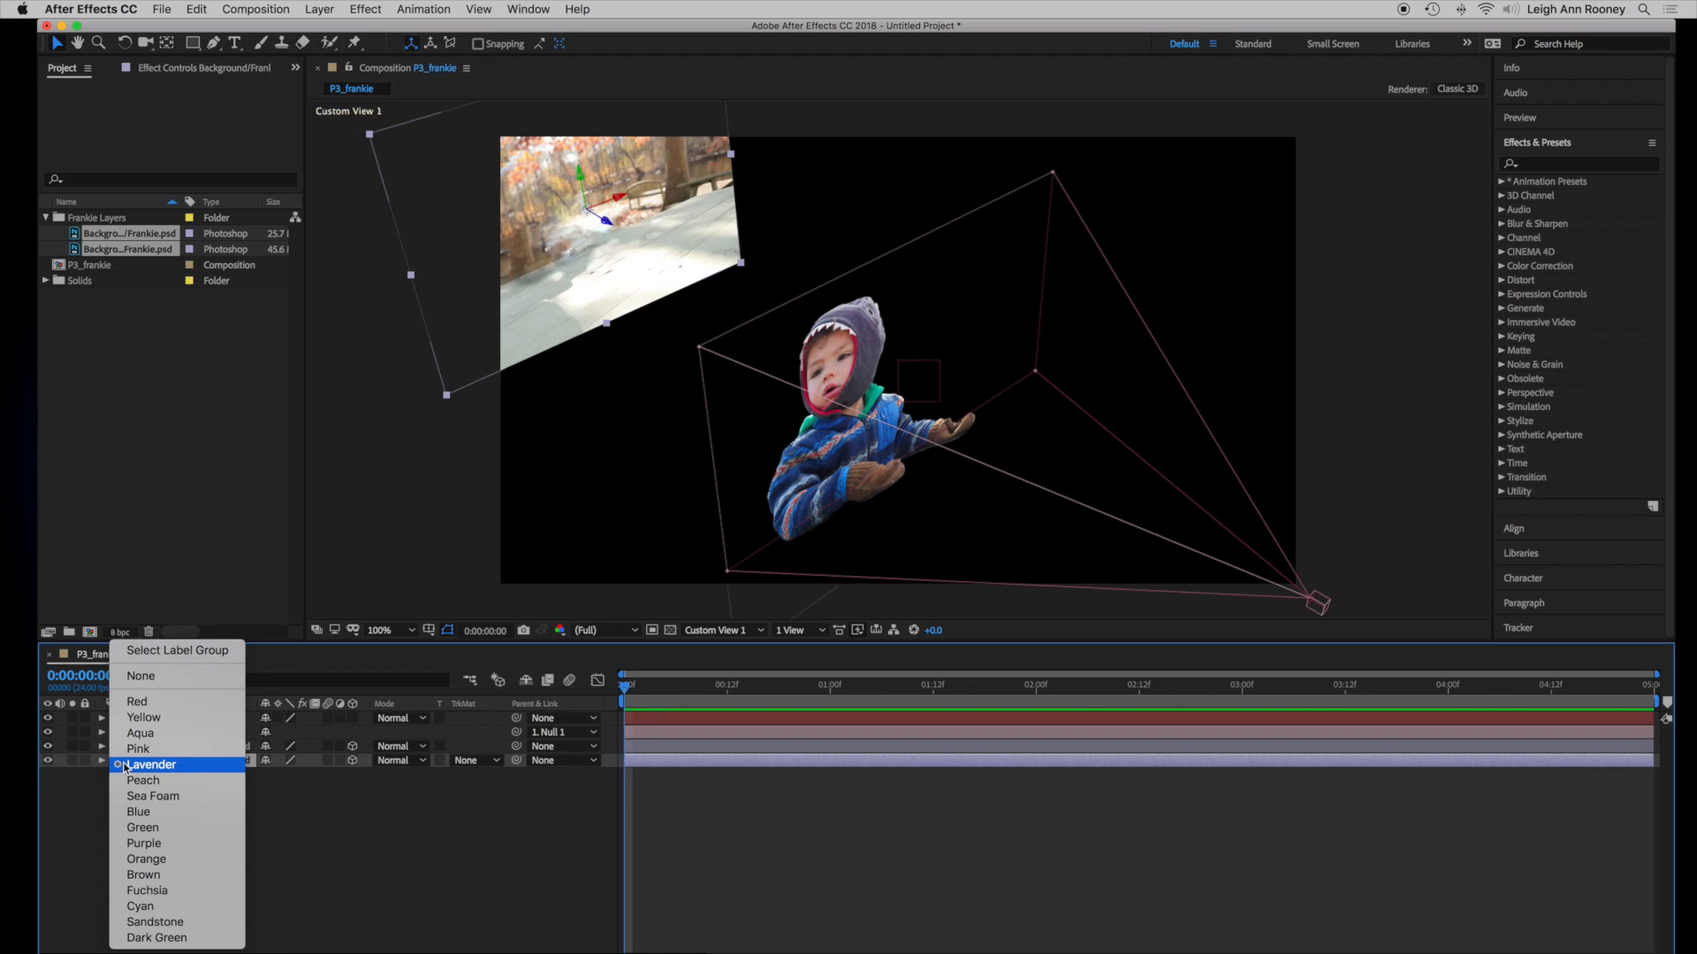
left_click(166, 859)
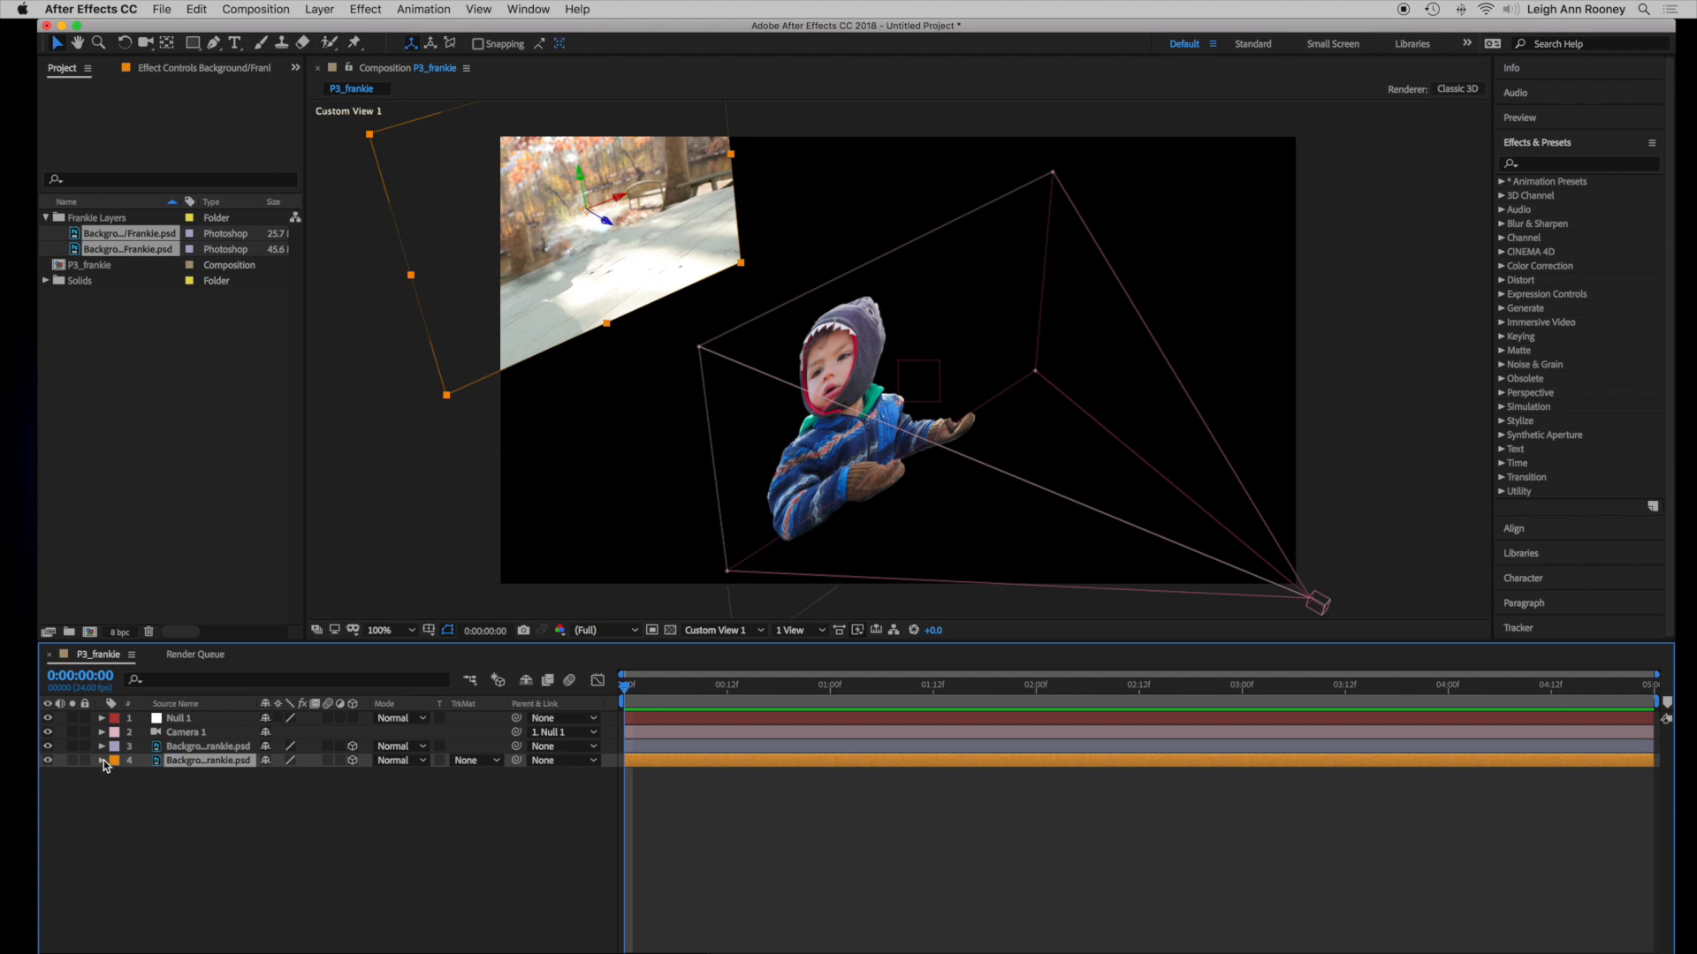
key("p")
left_click_drag(607, 223, 465, 152)
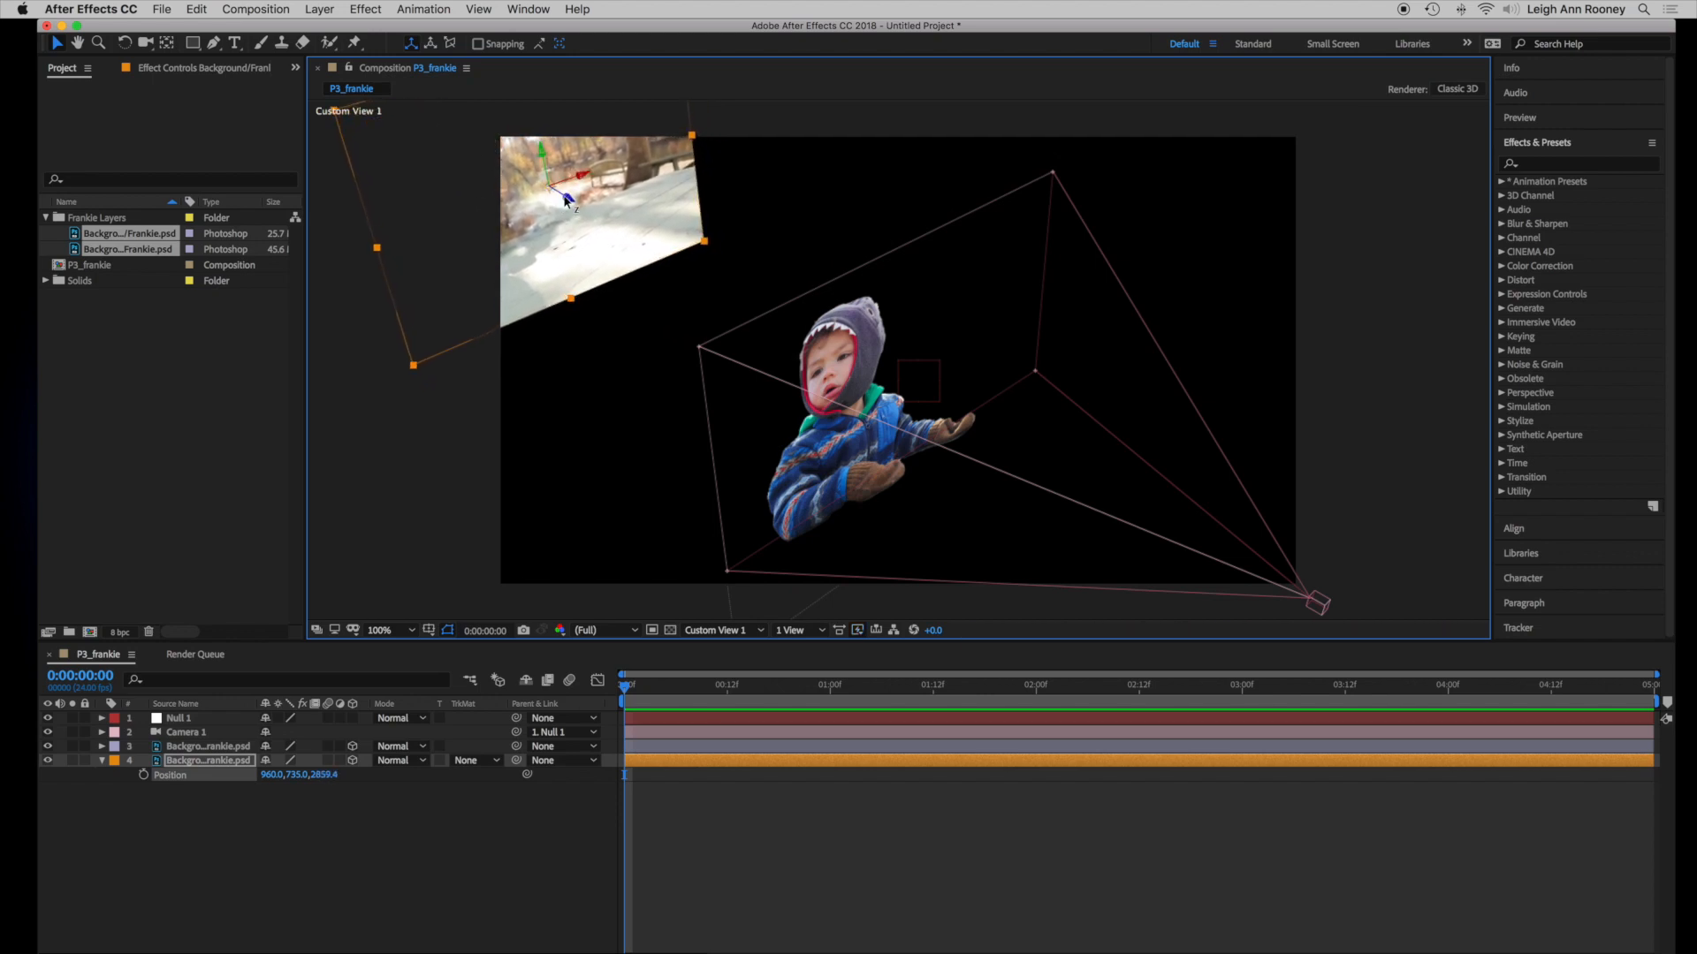
left_click_drag(566, 201, 512, 166)
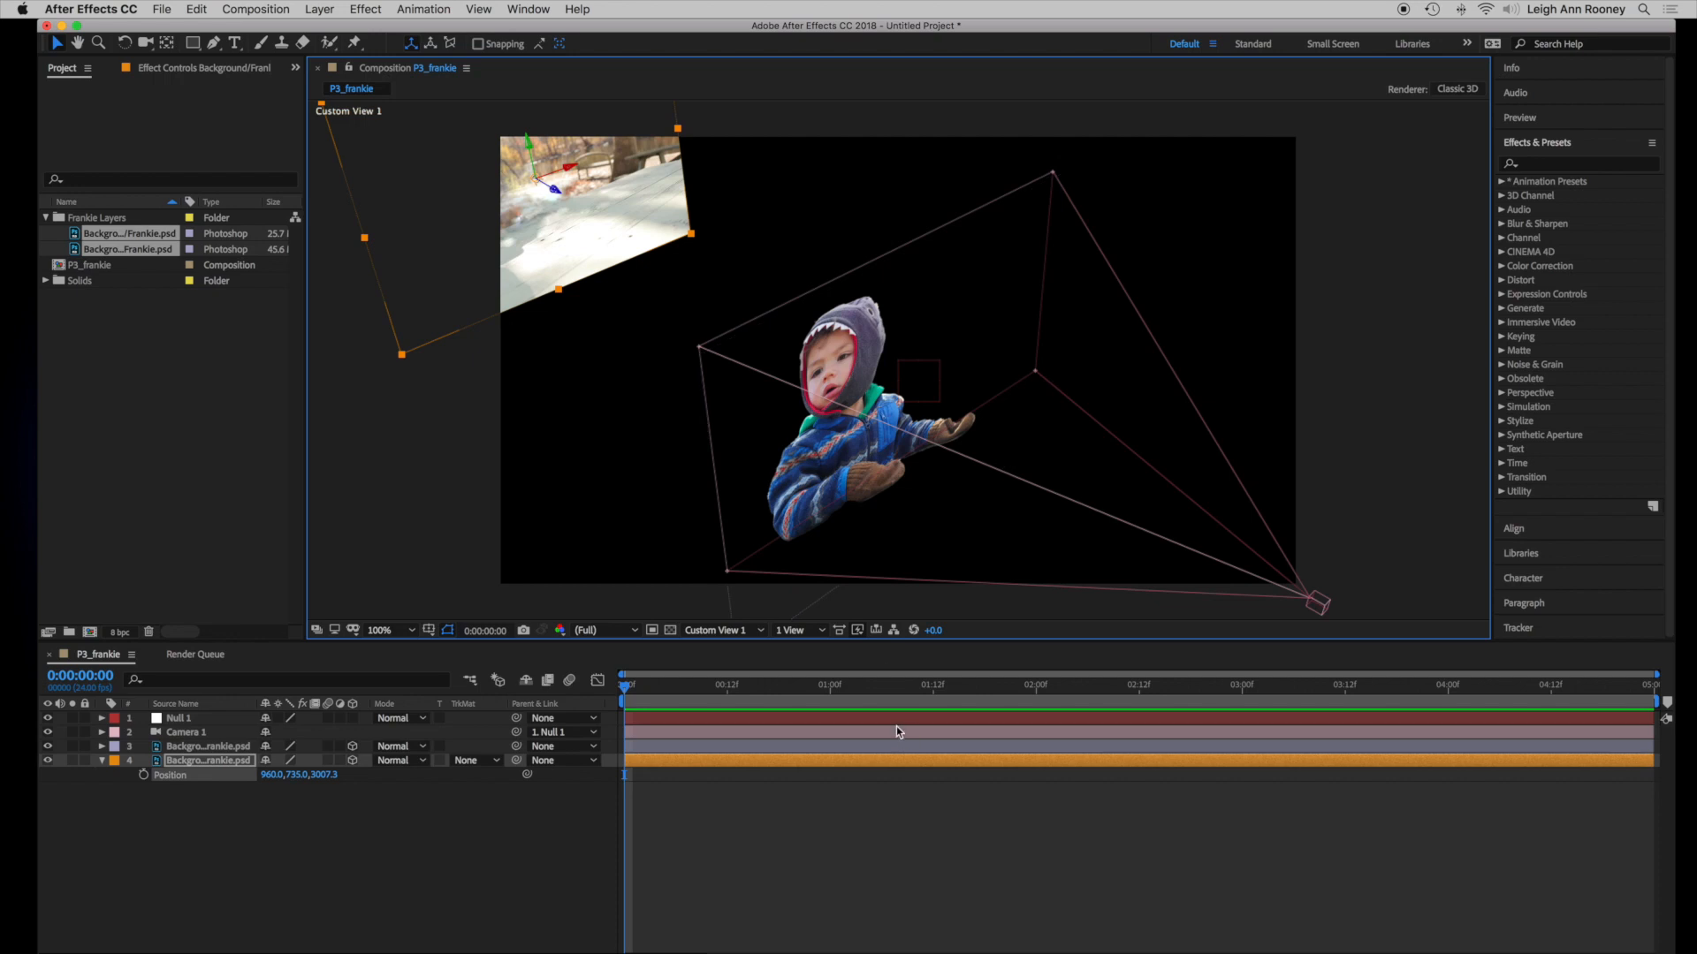
Return to the Active Camera view and scale the background layer up uniformly until it fills the frame
left_click(749, 632)
left_click(747, 649)
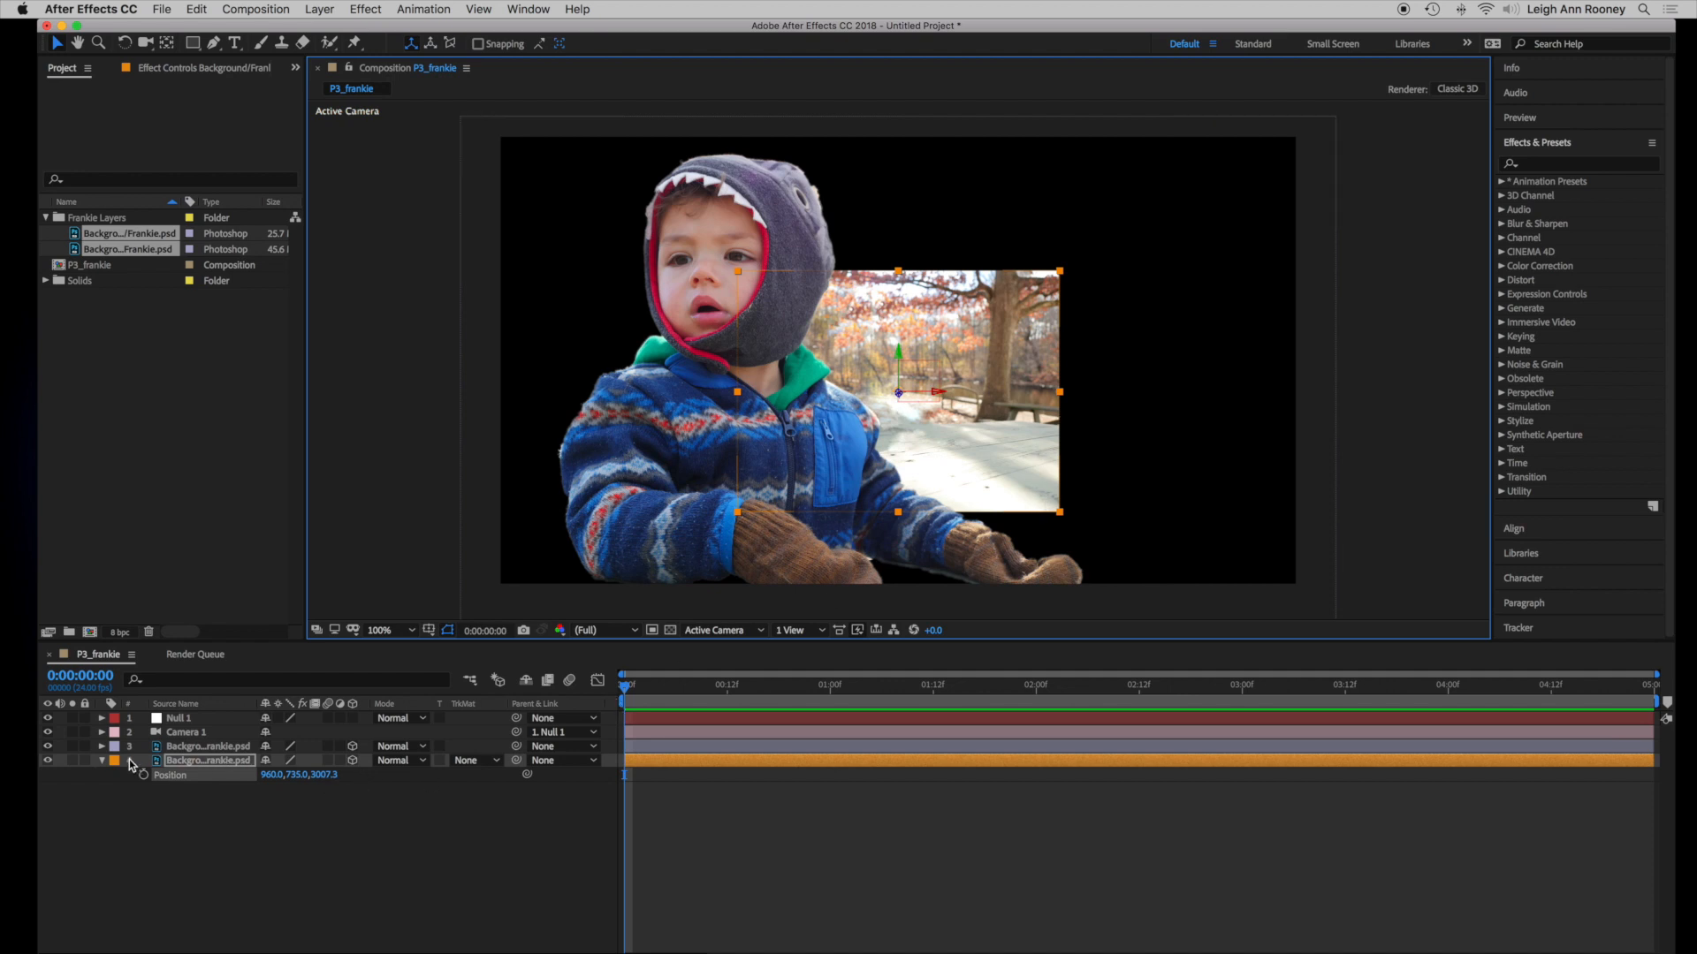
key("s")
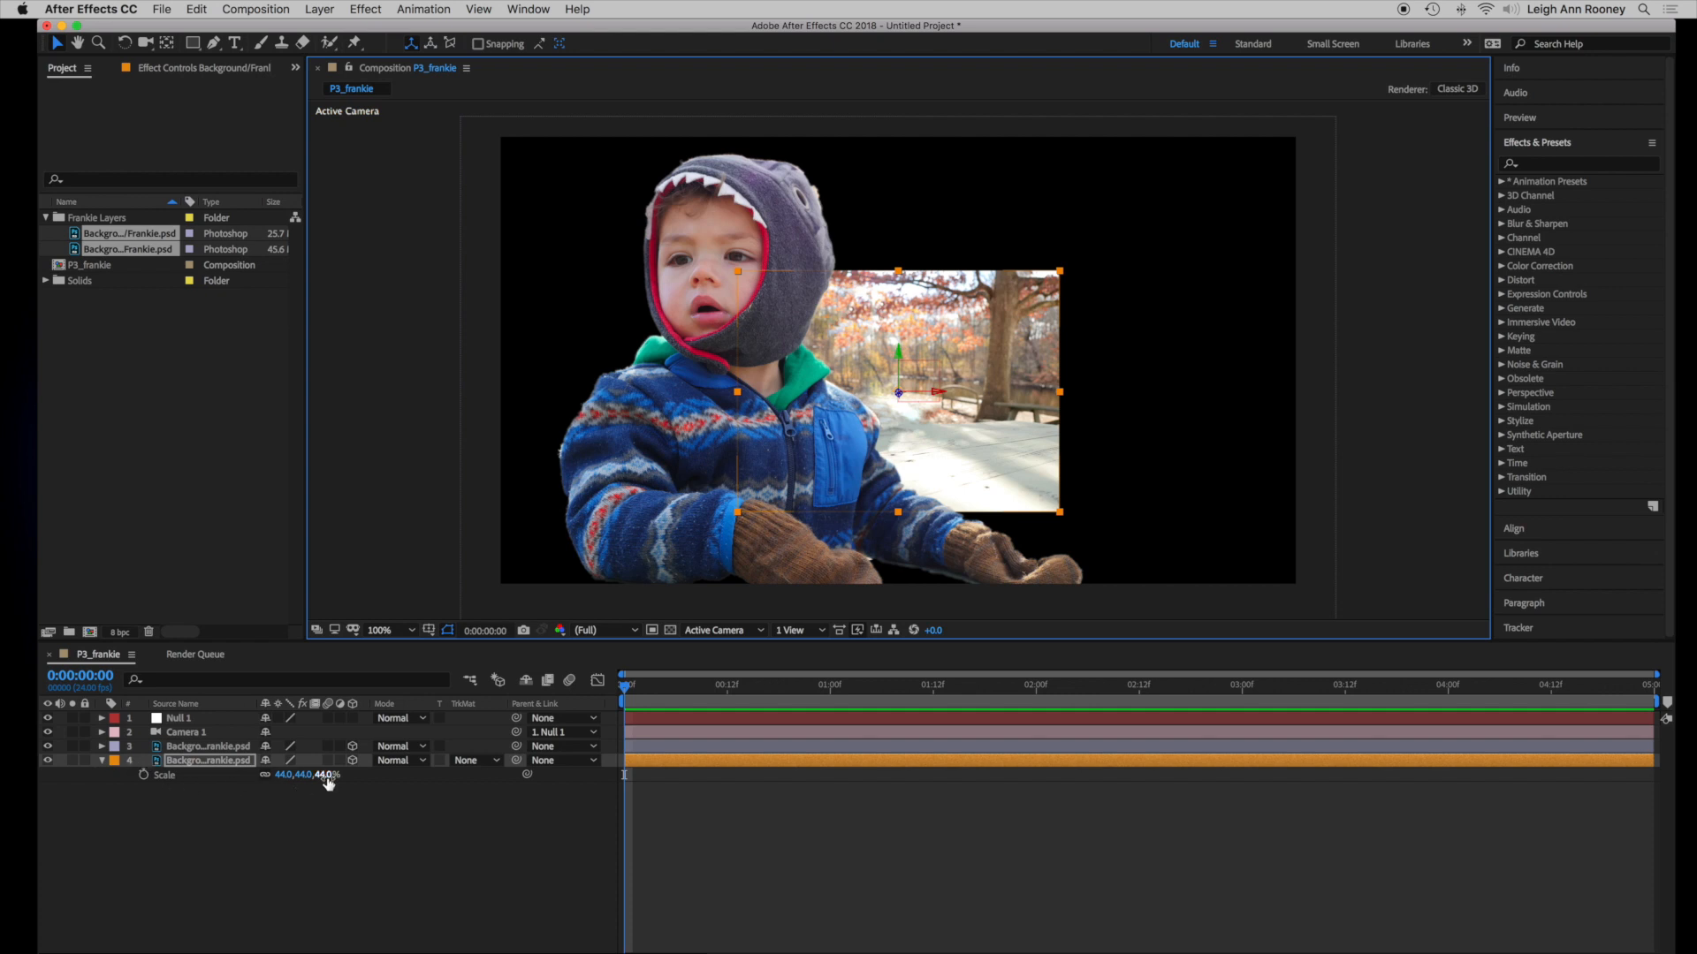
left_click_drag(280, 775, 362, 782)
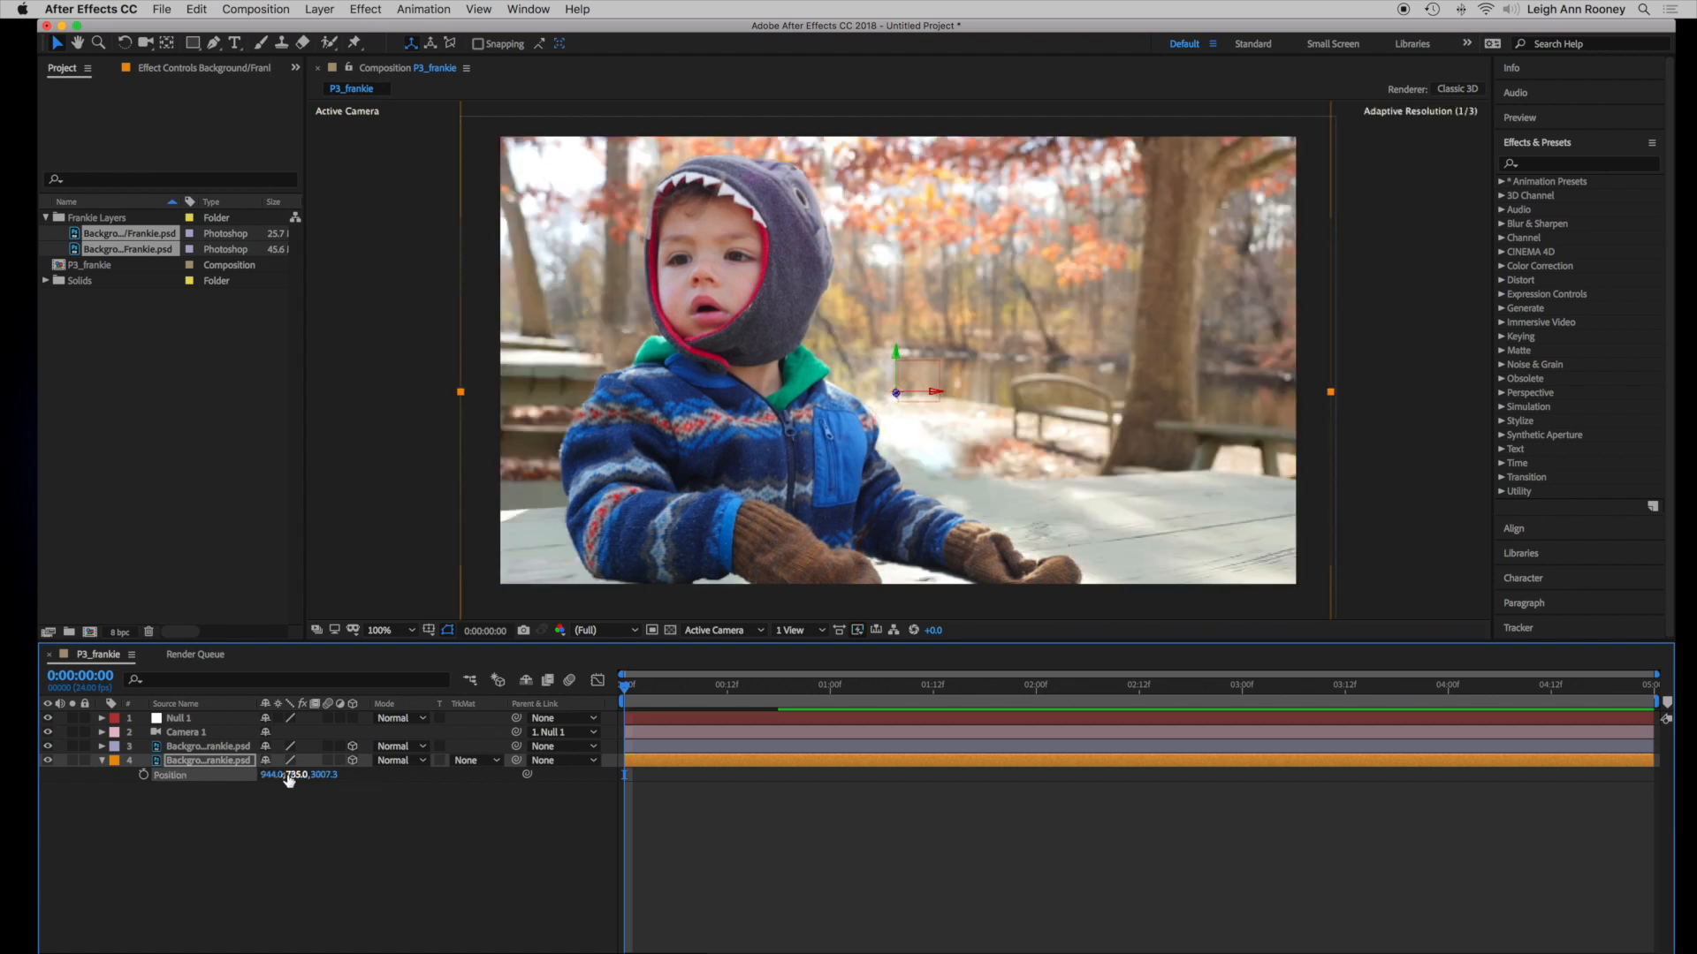
Position the background layer at X 944 and Y 1175 behind the child, and collapse its properties
left_click_drag(293, 777, 663, 771)
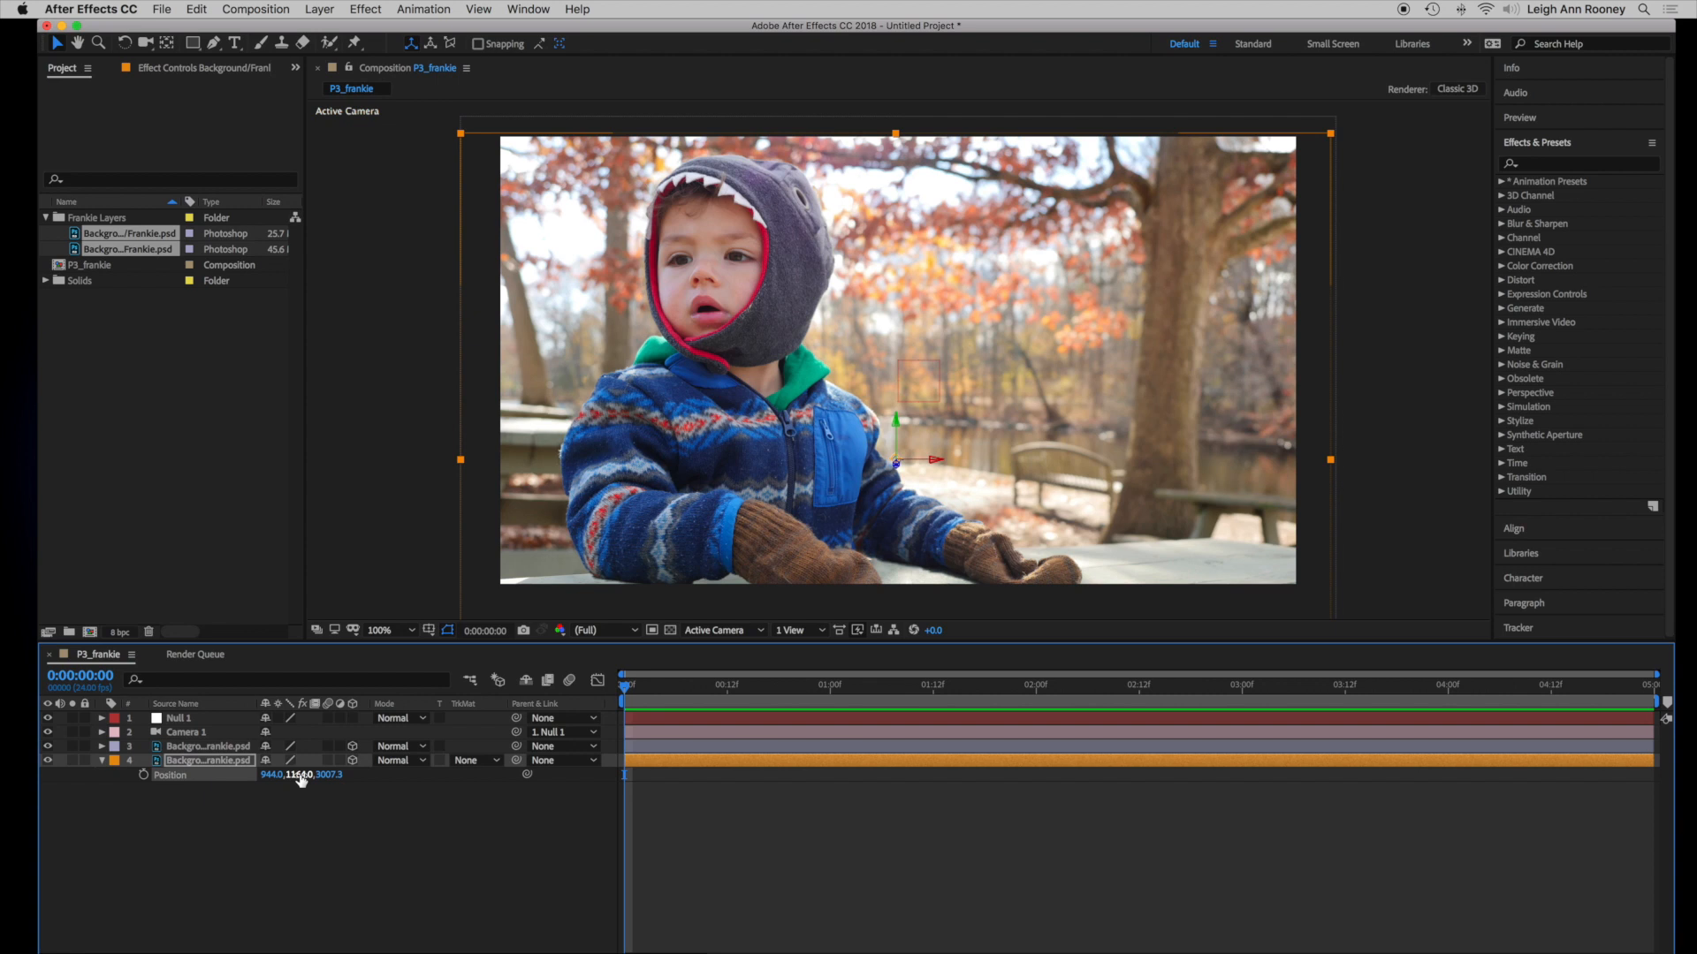
left_click_drag(301, 779, 309, 781)
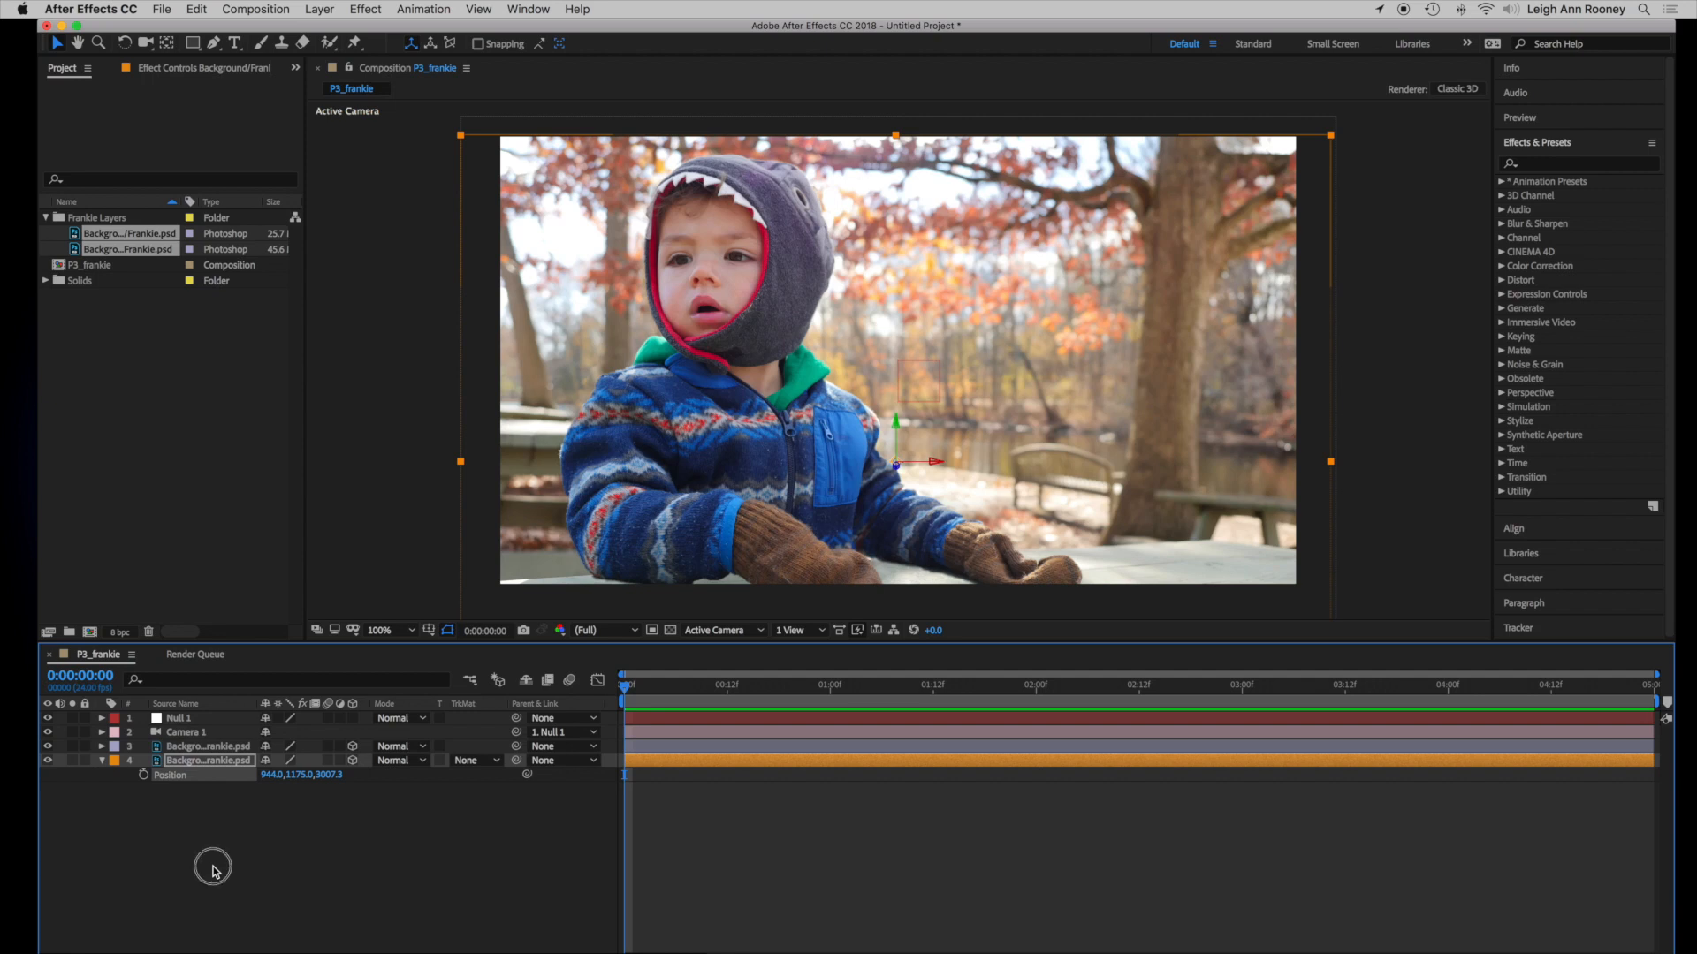
left_click(211, 866)
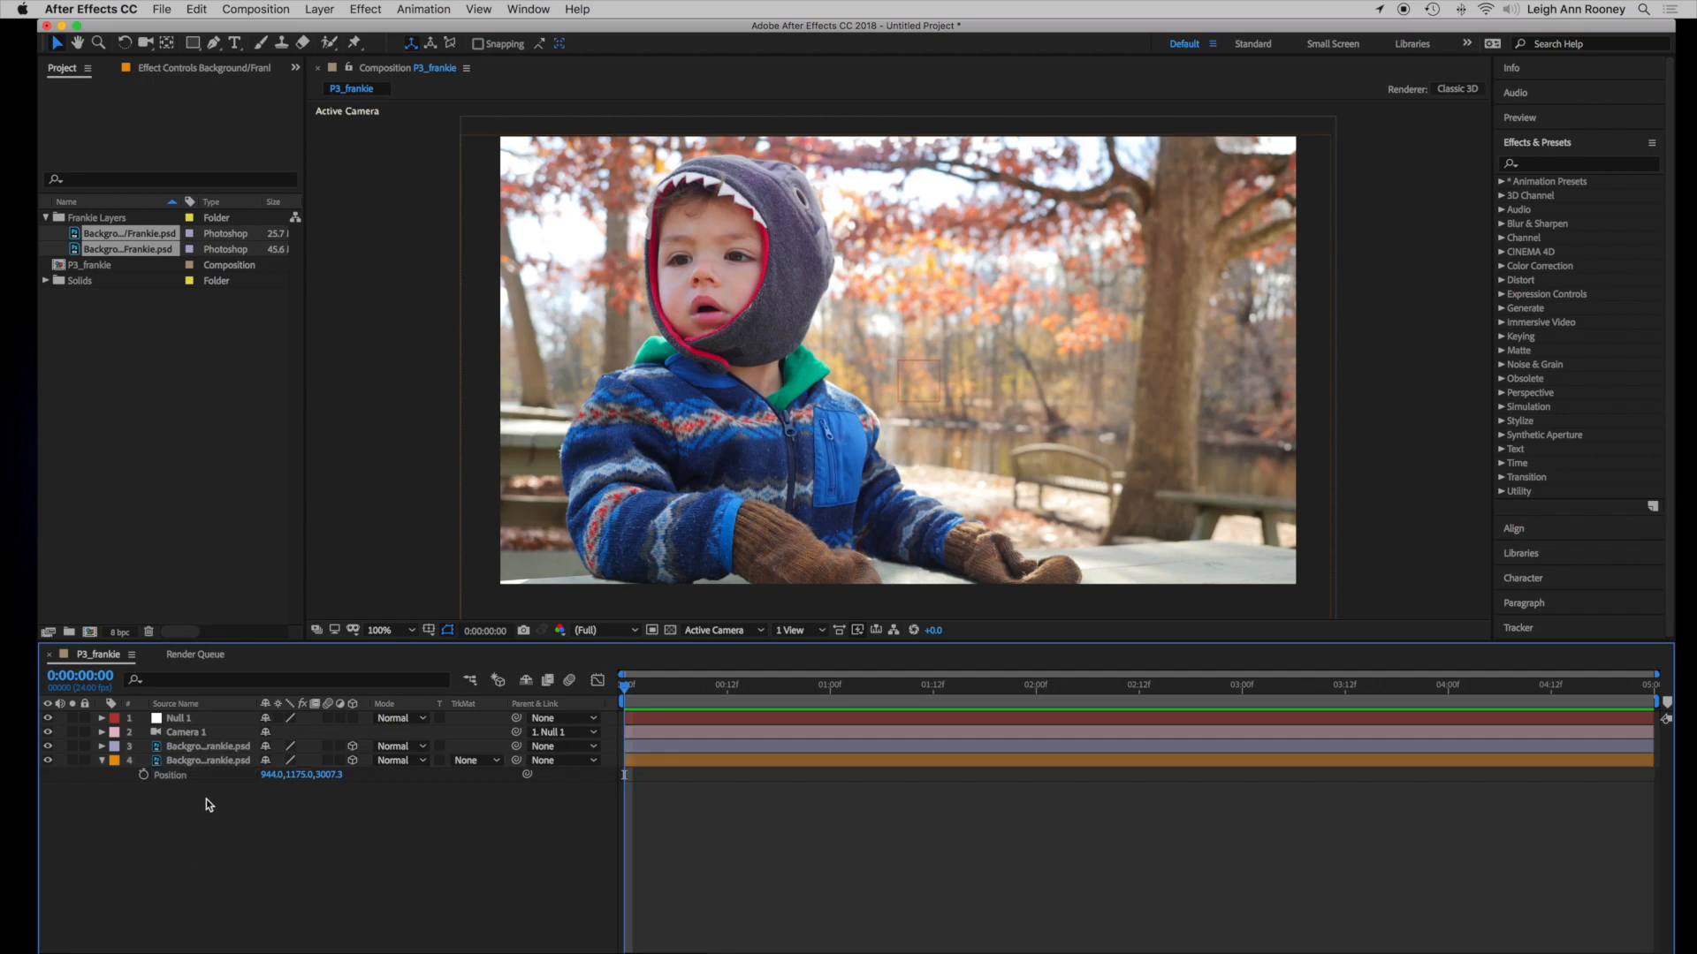
left_click(103, 760)
Set a starting position keyframe on the null layer at 0:00
left_click(194, 720)
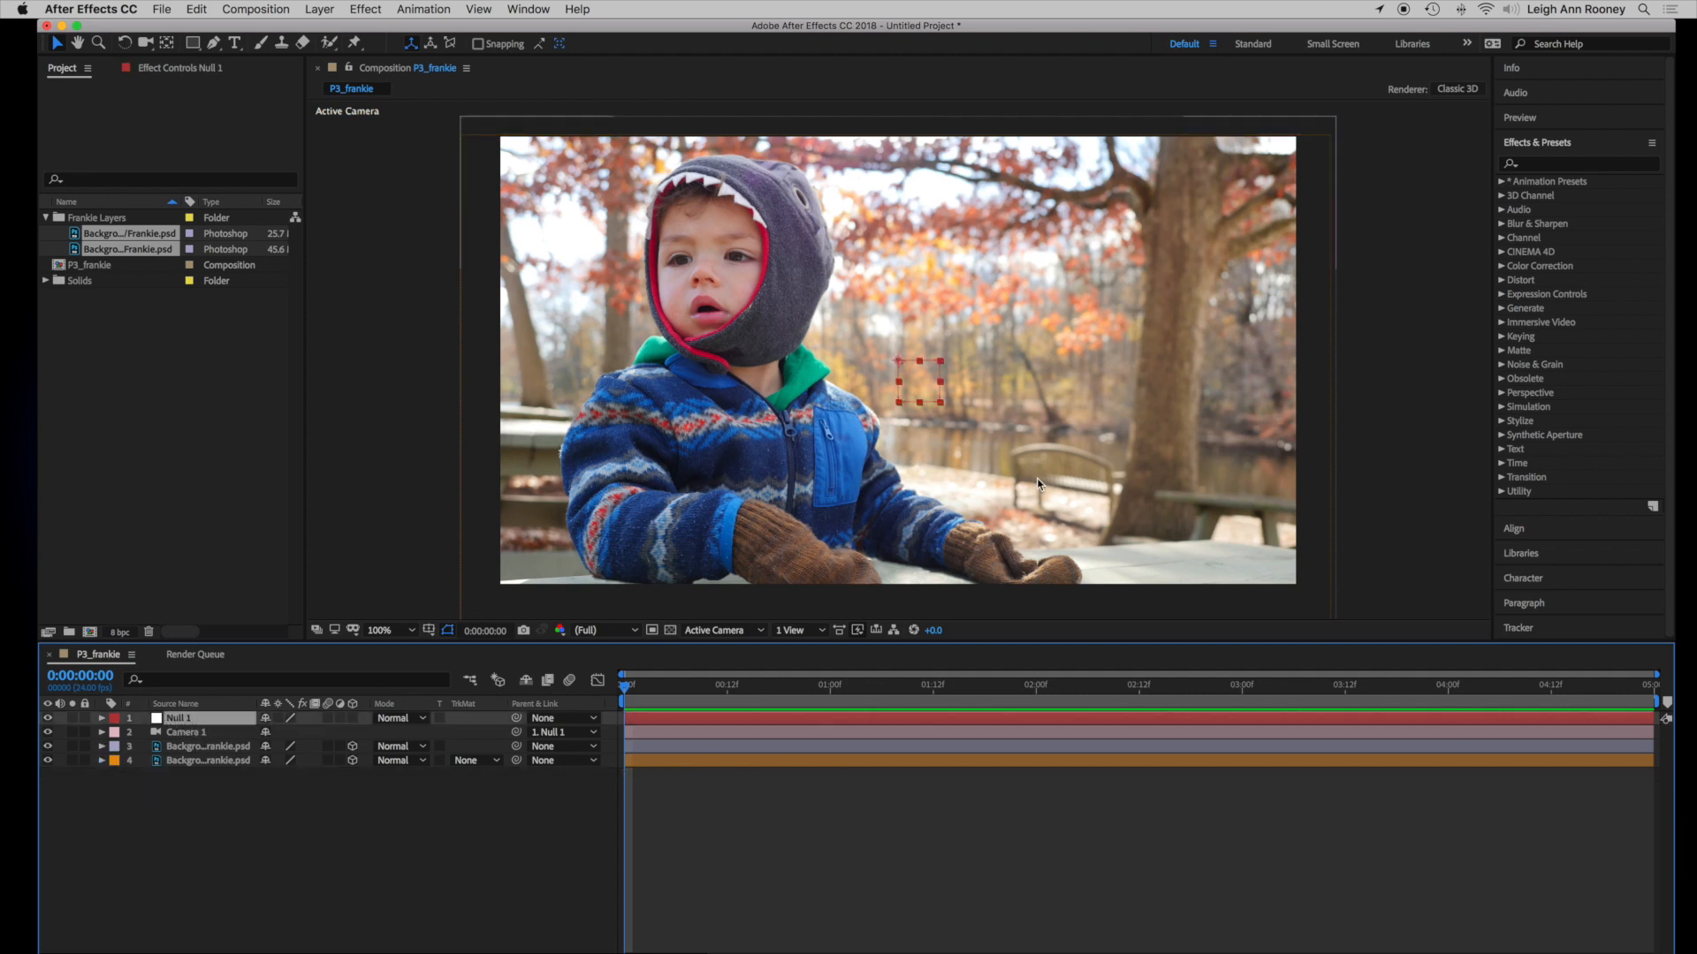
left_click(928, 385)
left_click_drag(975, 386, 941, 386)
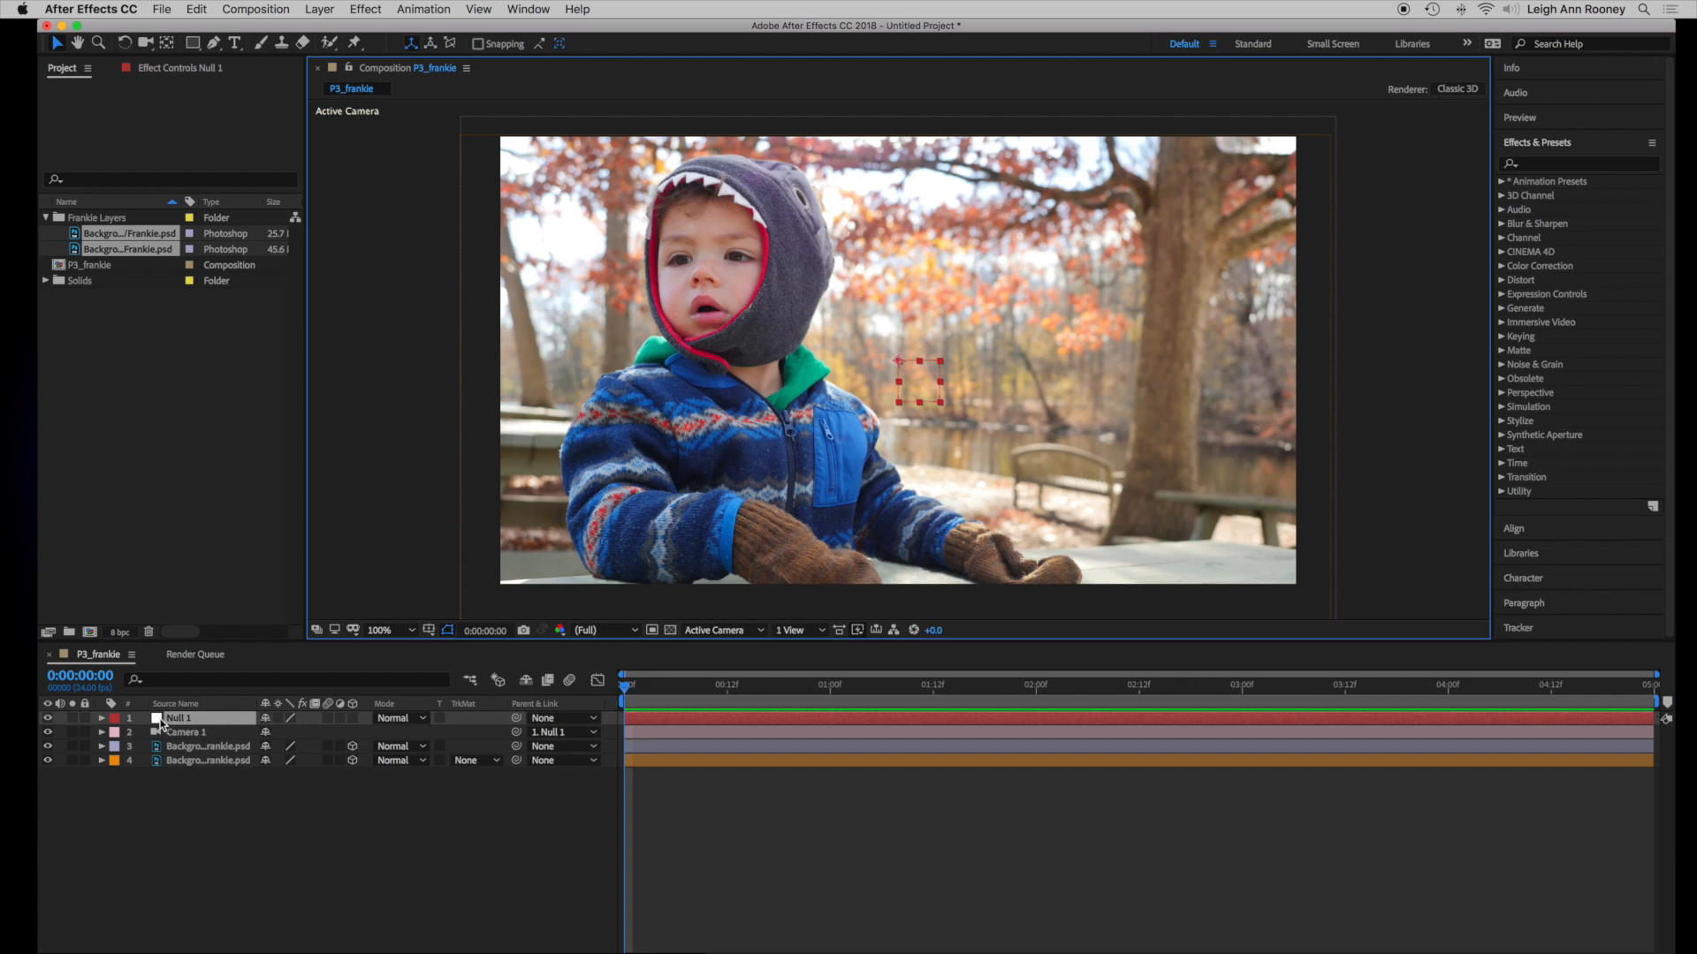
key("p")
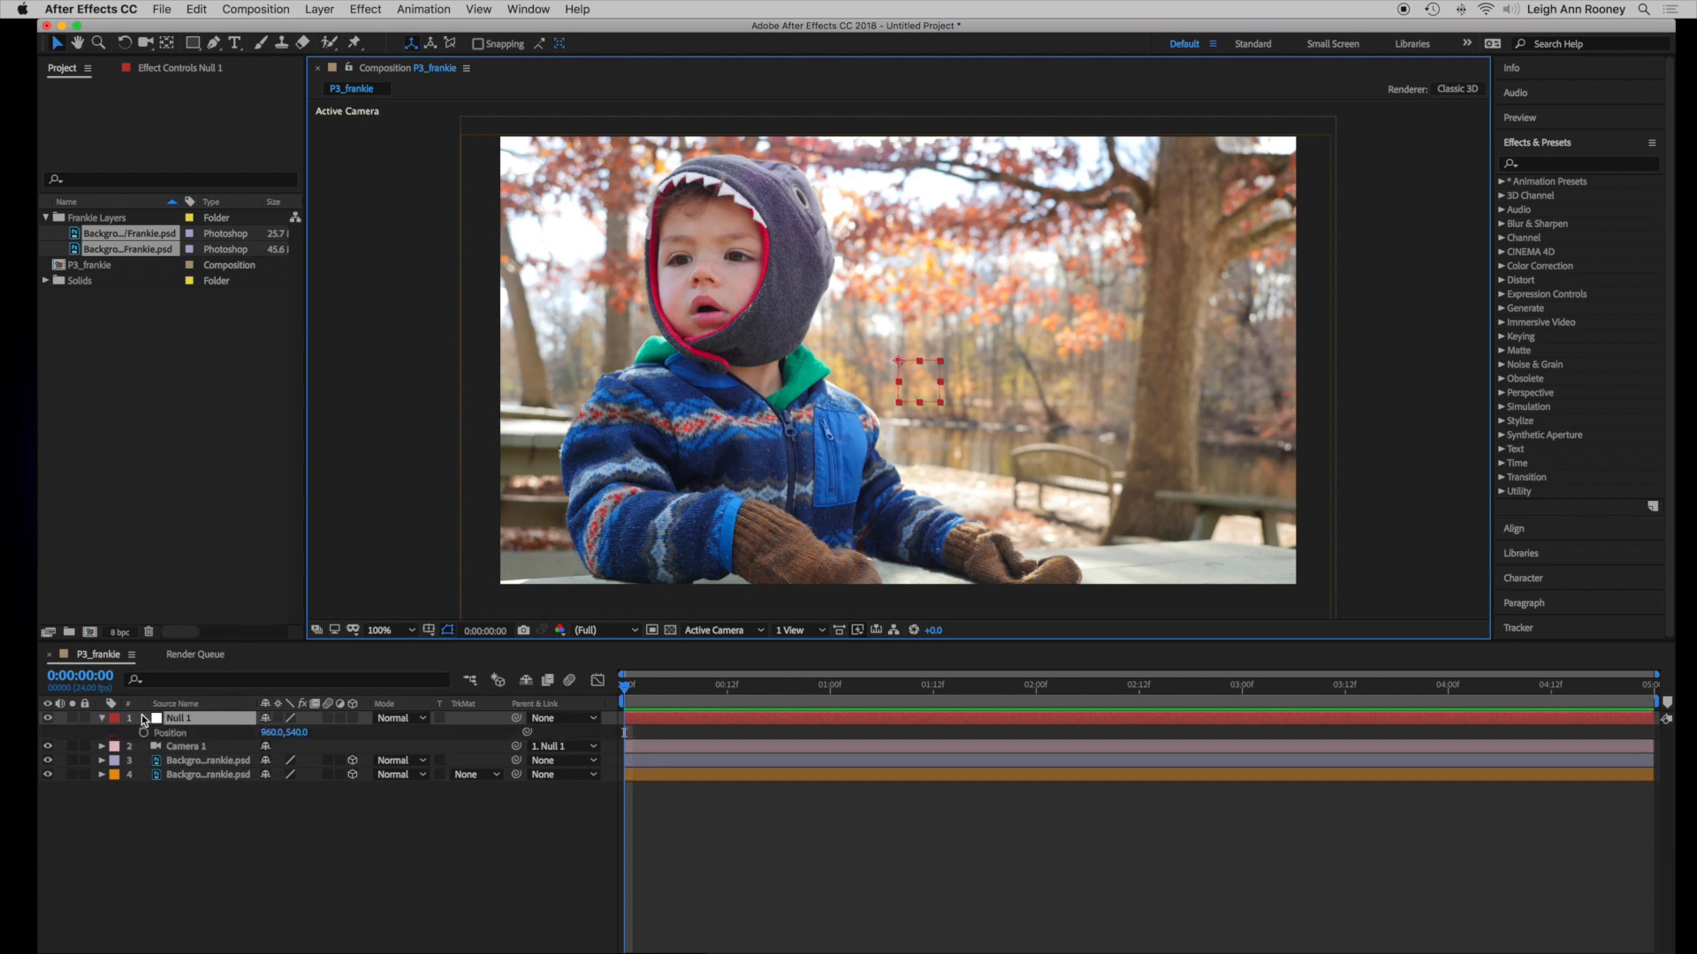
left_click(143, 733)
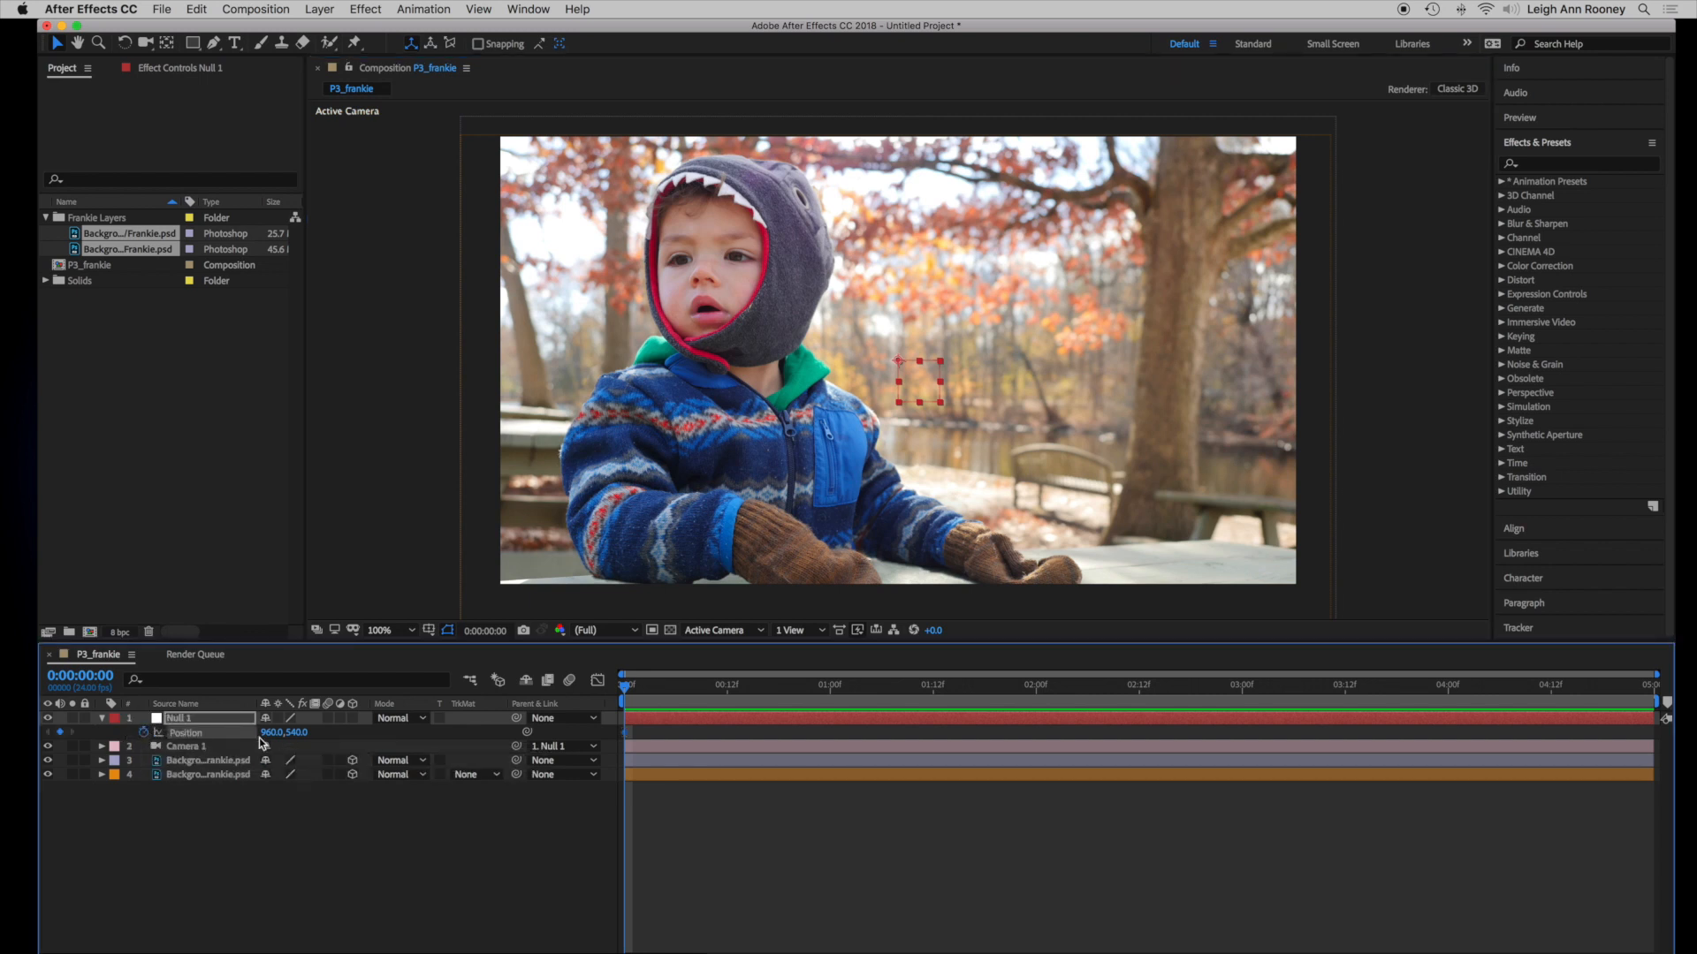
At the four-second mark, set the null's X position to 793 and bring up its Scale property
left_click_drag(622, 690, 1444, 704)
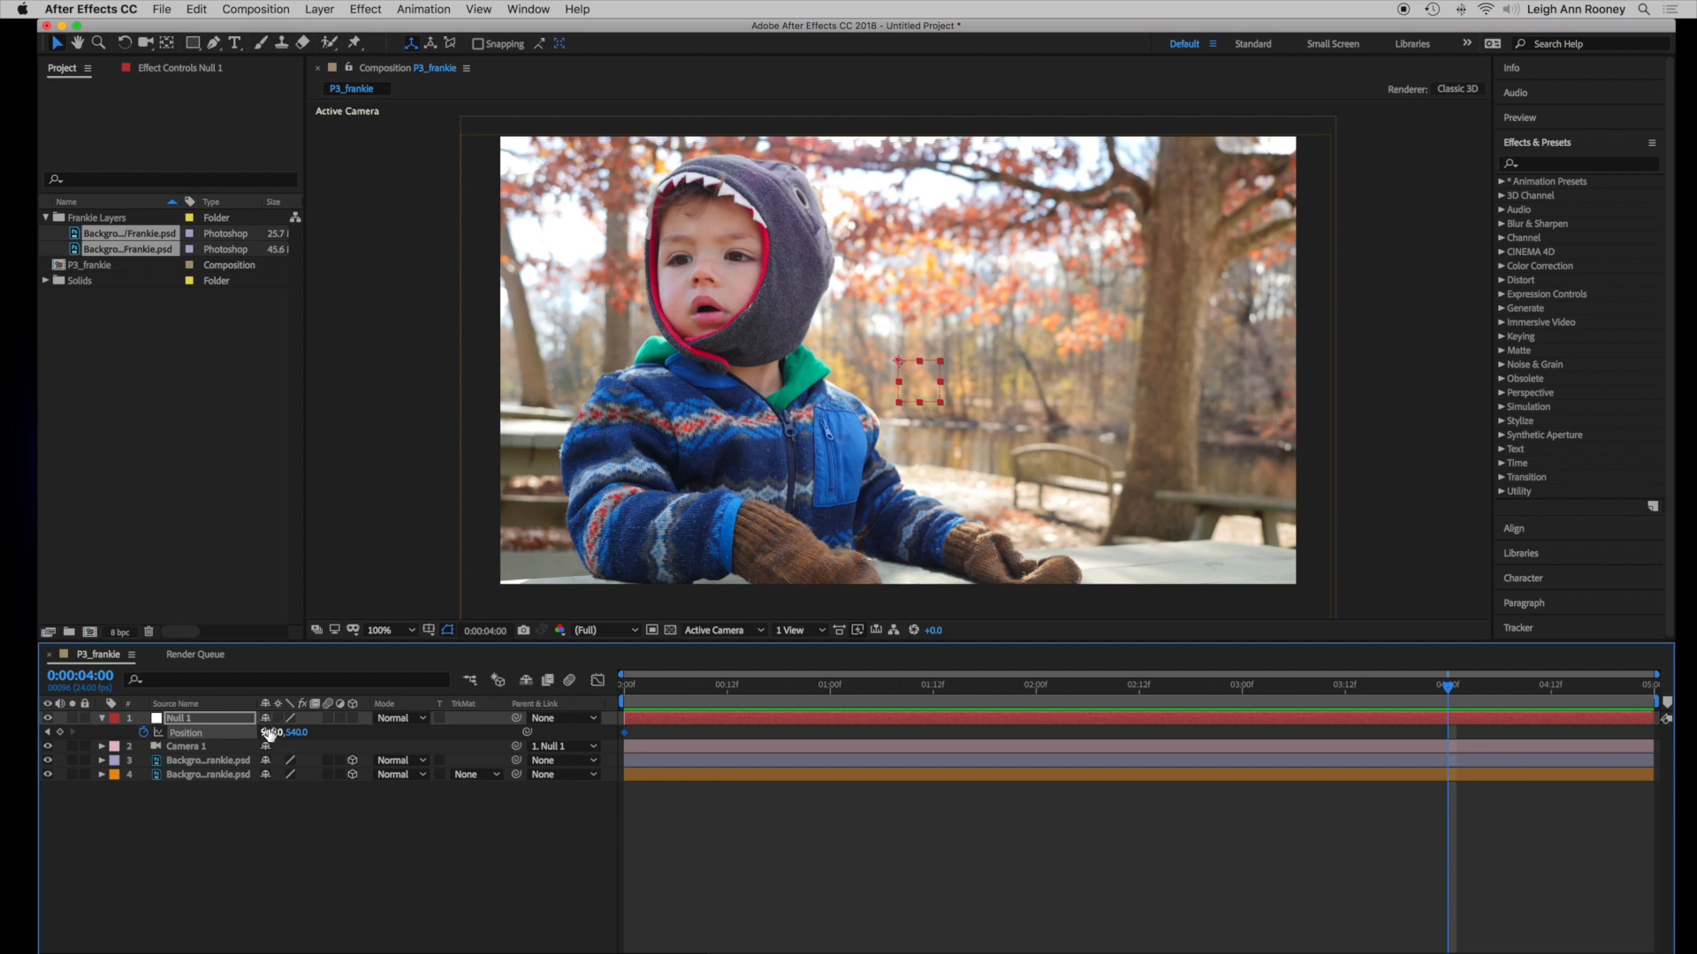
left_click_drag(270, 734, 126, 732)
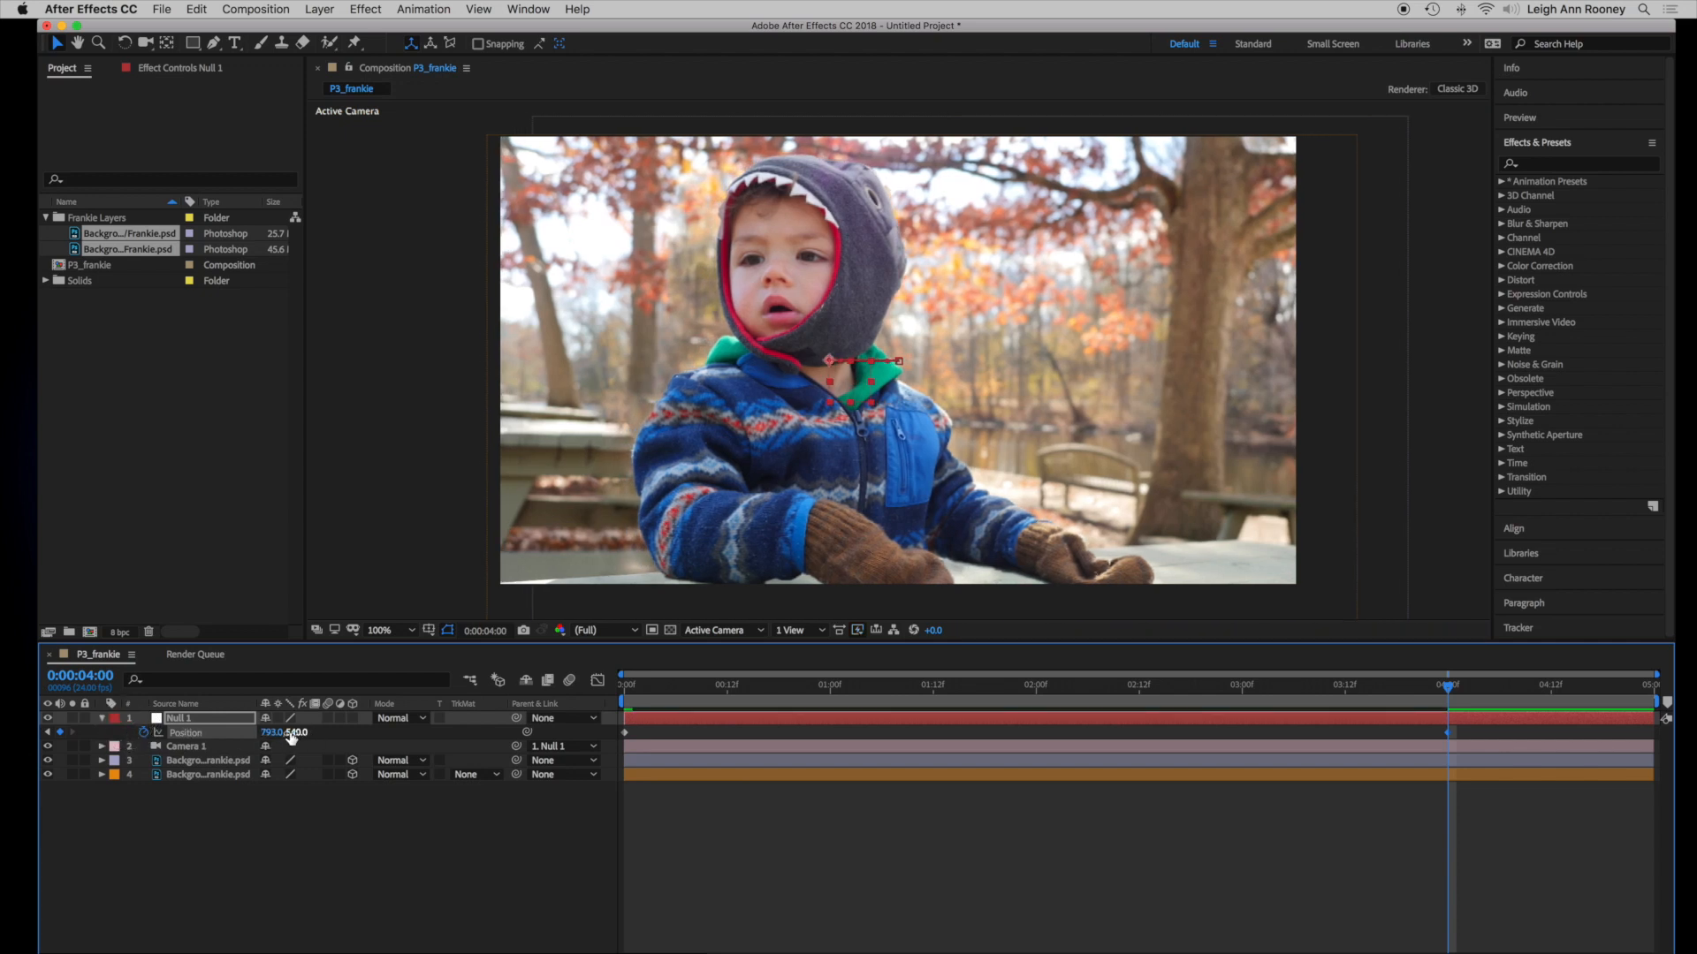
key("s")
mouse_move(287, 738)
left_mouse_down()
mouse_move(318, 739)
mouse_move(267, 739)
mouse_move(293, 736)
left_mouse_up()
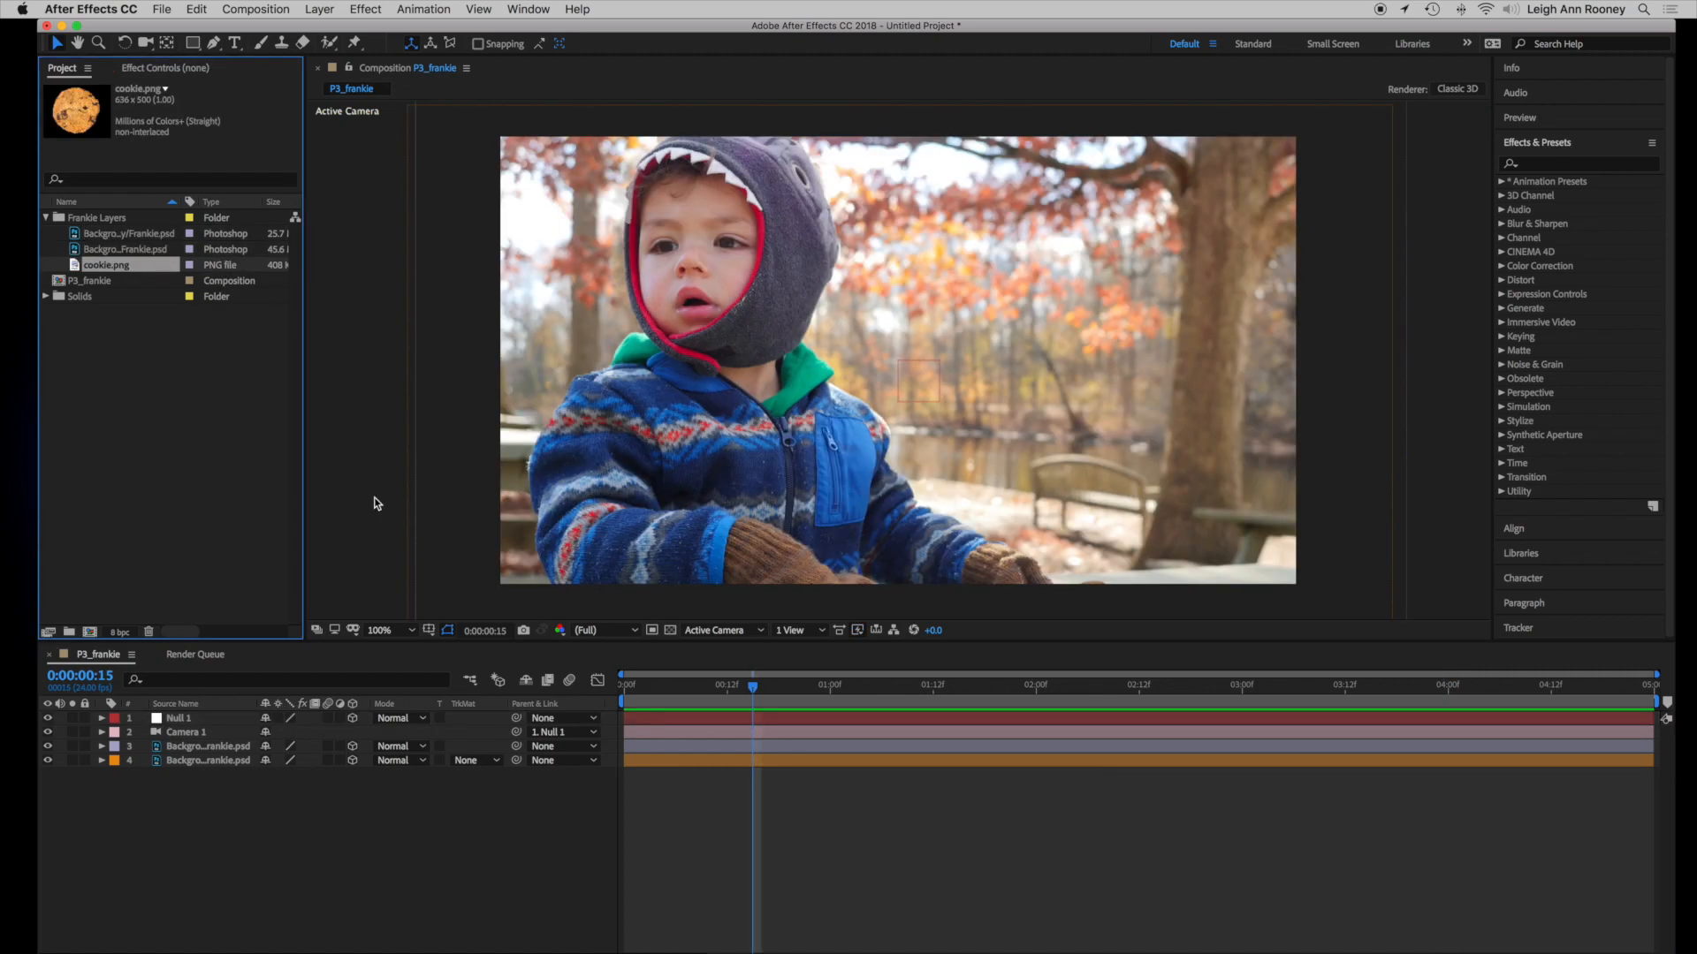
Preview the camera animation and examine the null's position and scale keyframes
key("space")
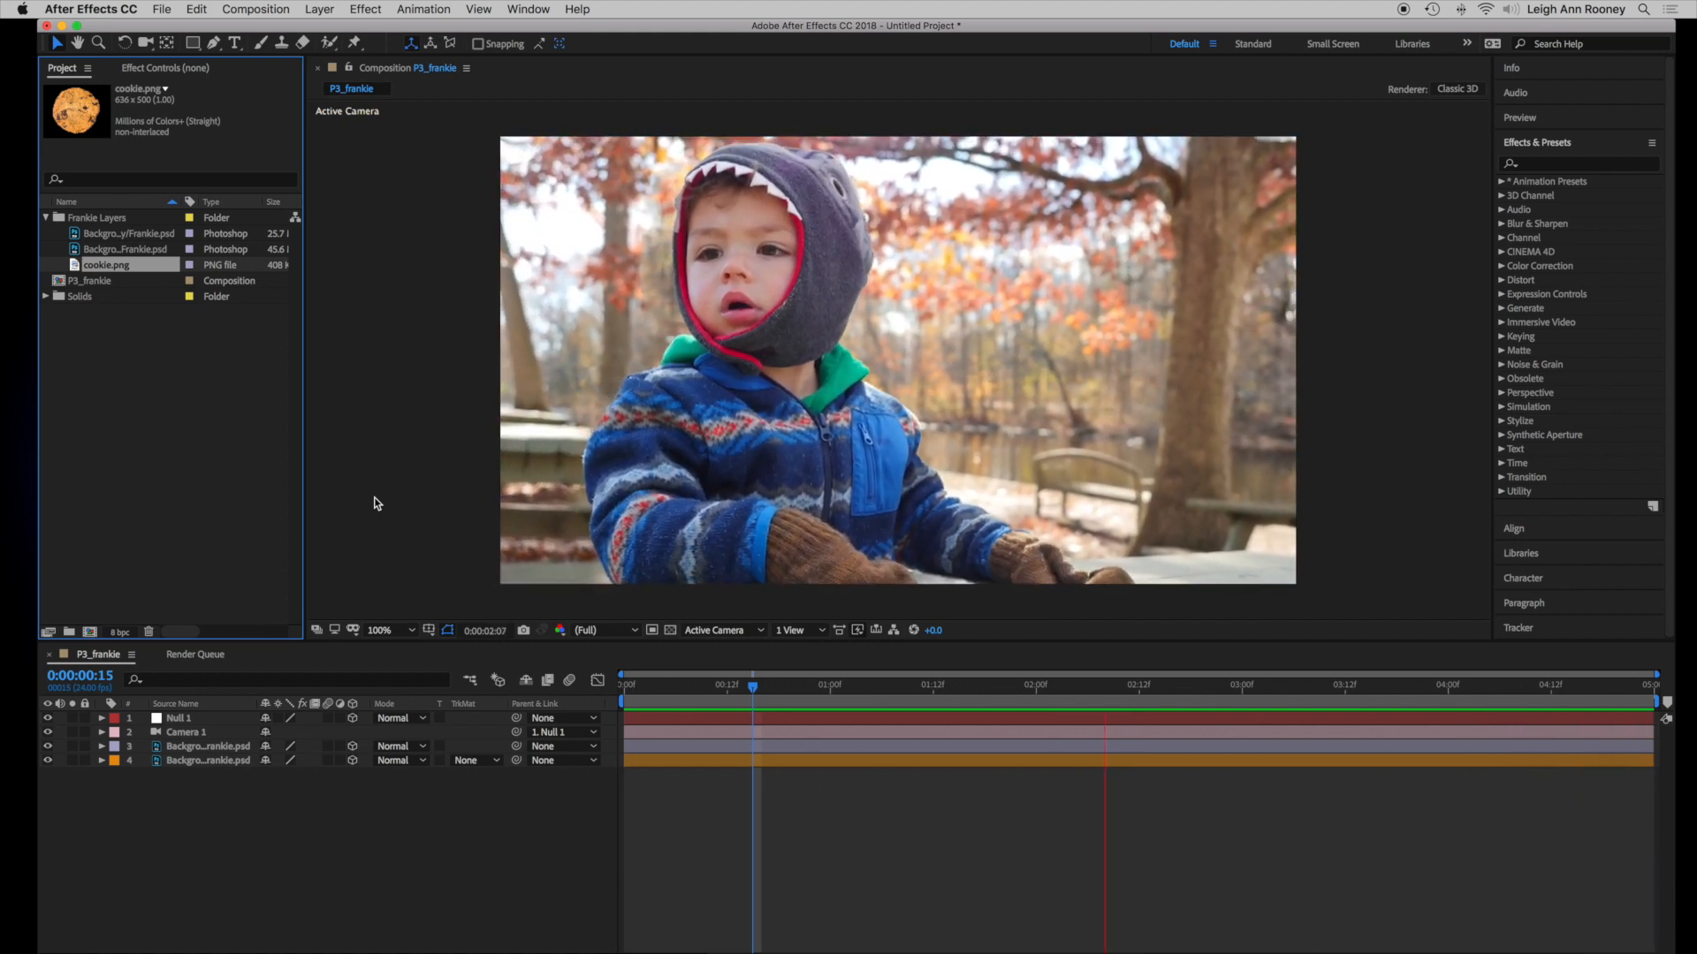
key("space")
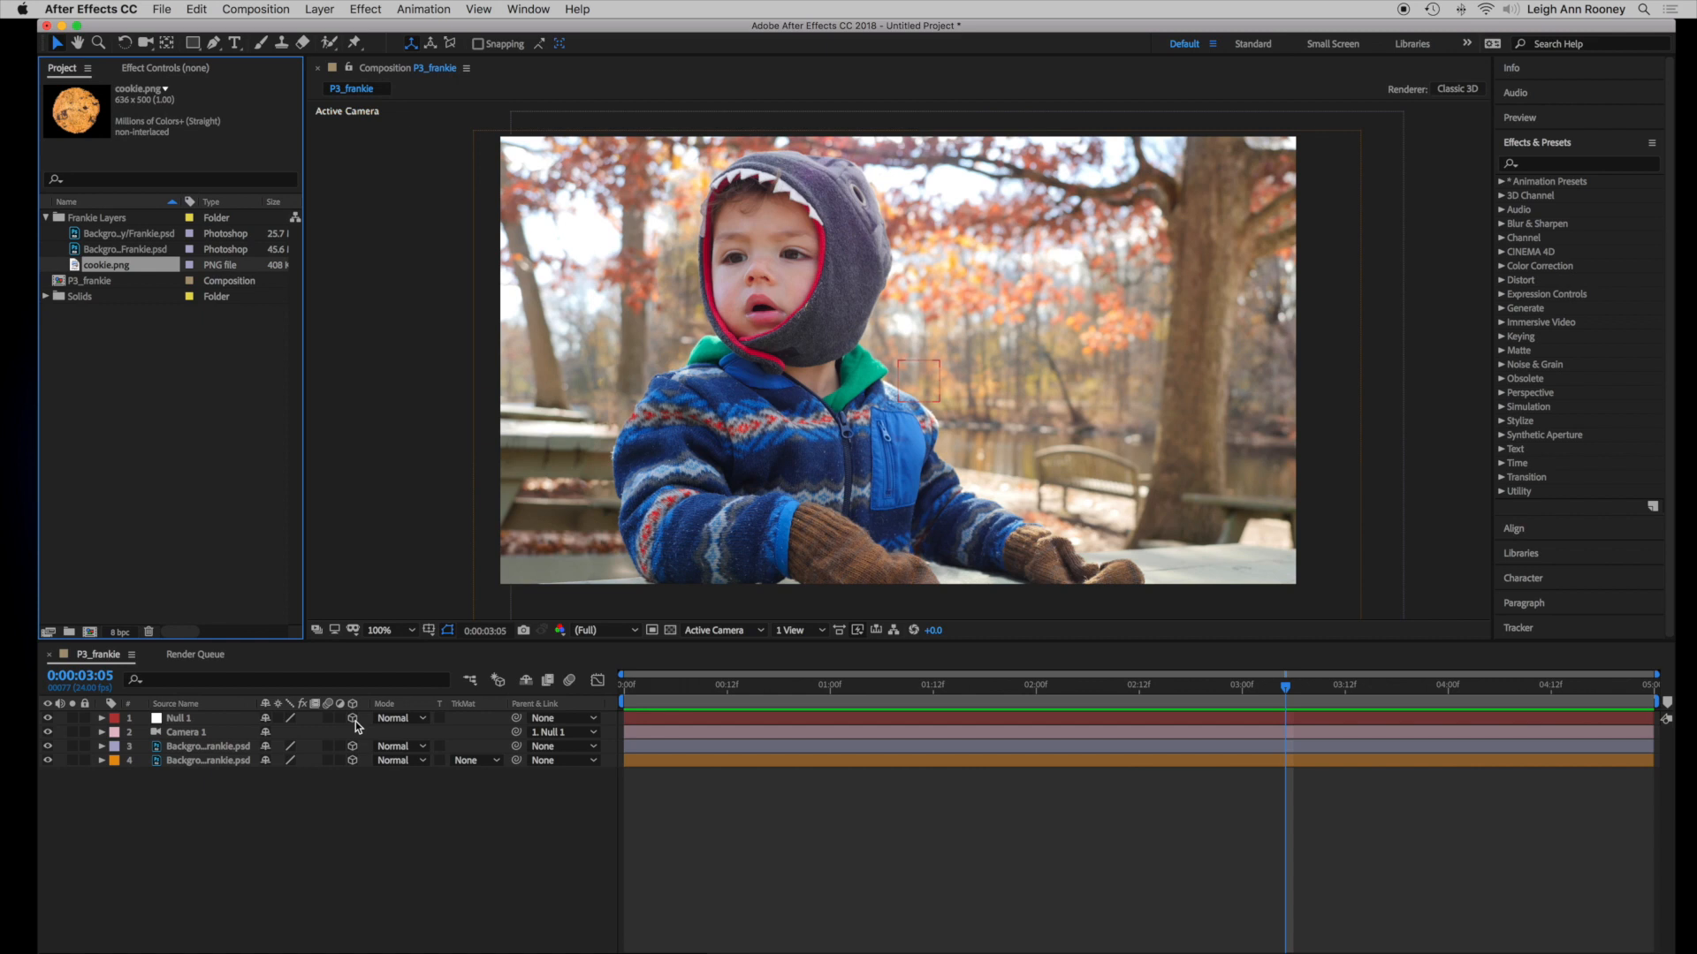
left_click(103, 723)
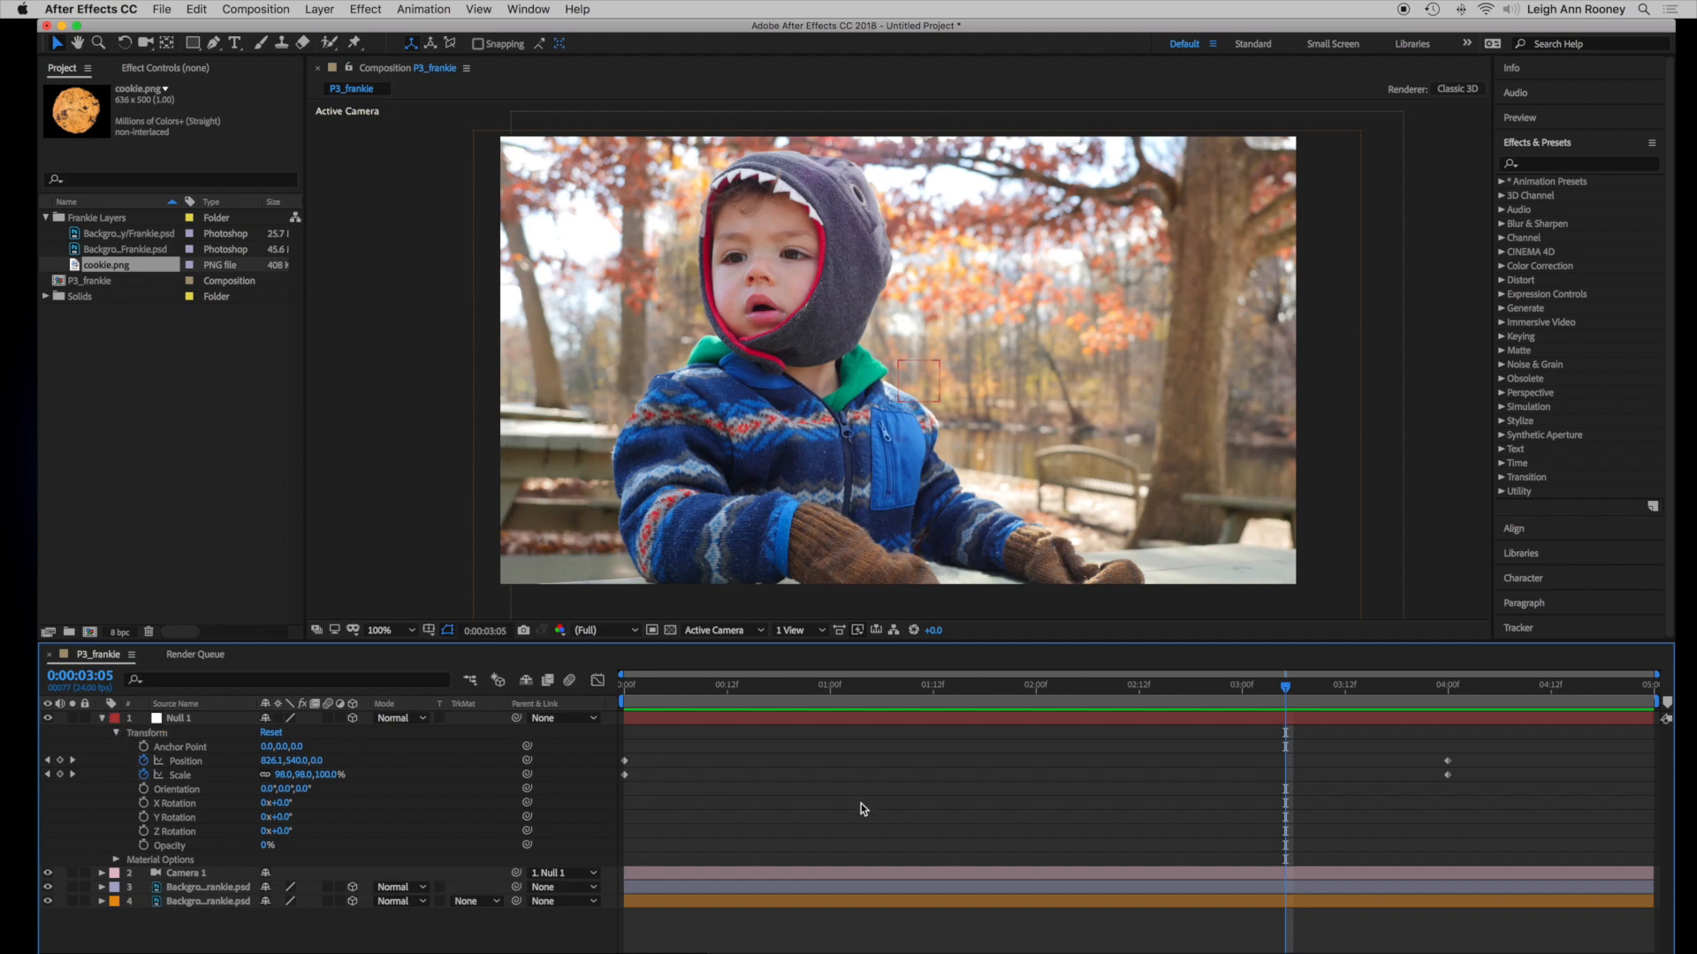
left_click(1447, 776)
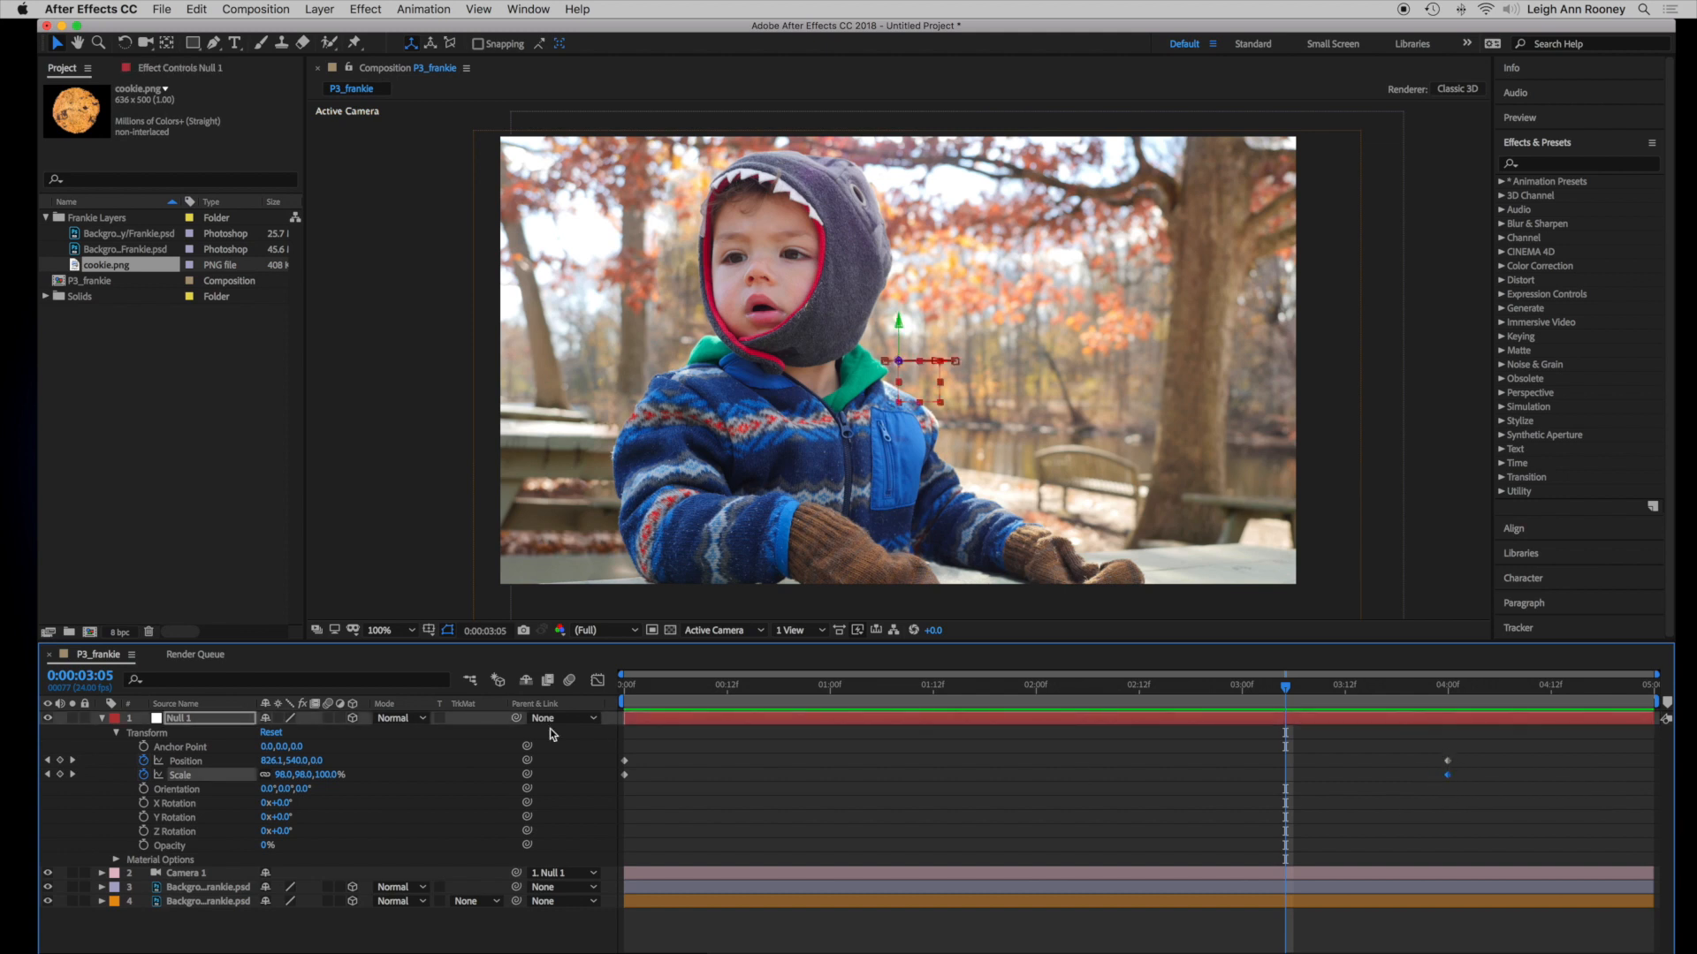
left_click(103, 719)
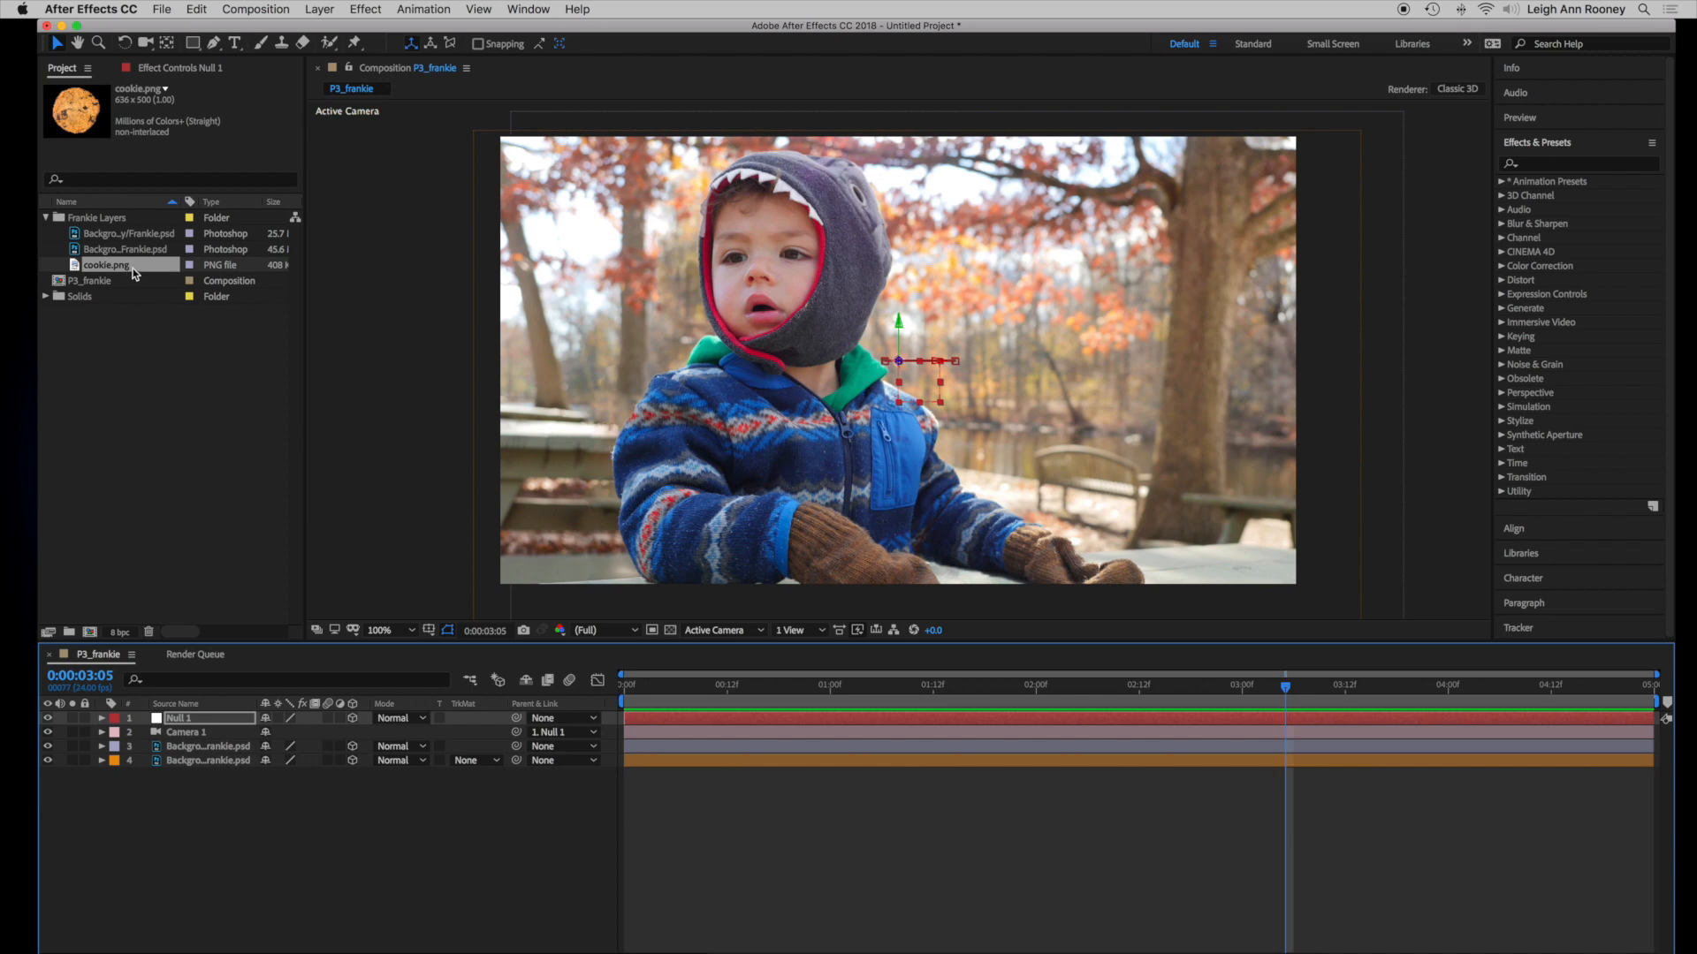
left_click(162, 9)
mouse_move(227, 224)
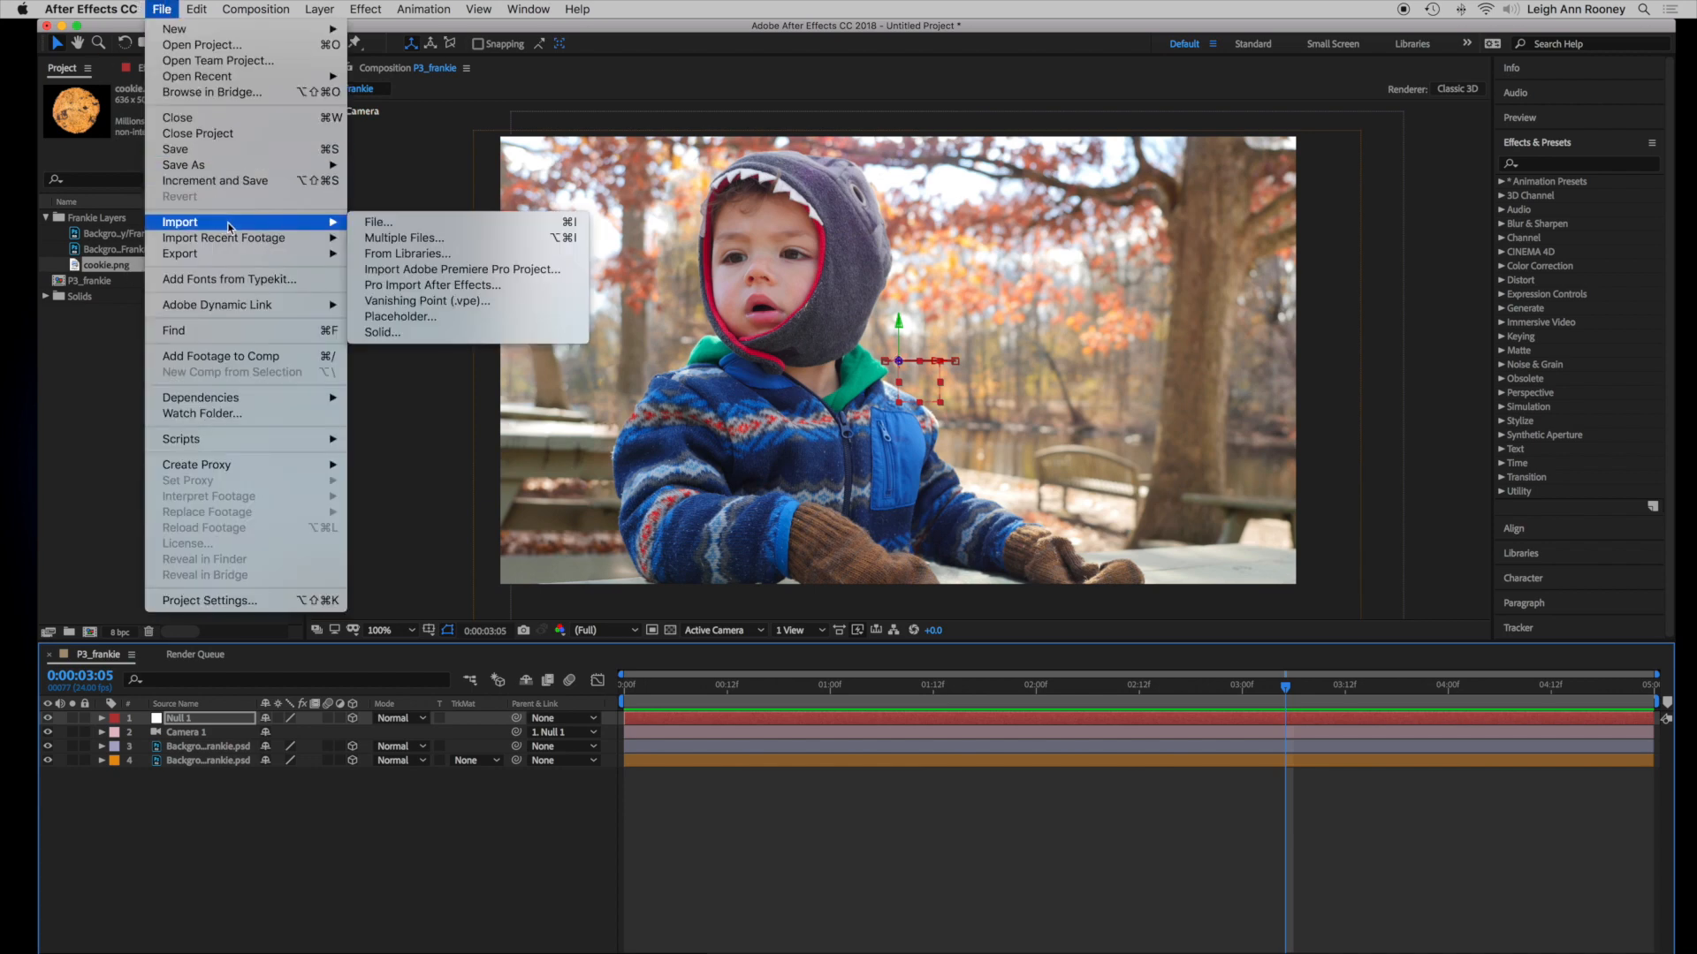
left_click(389, 227)
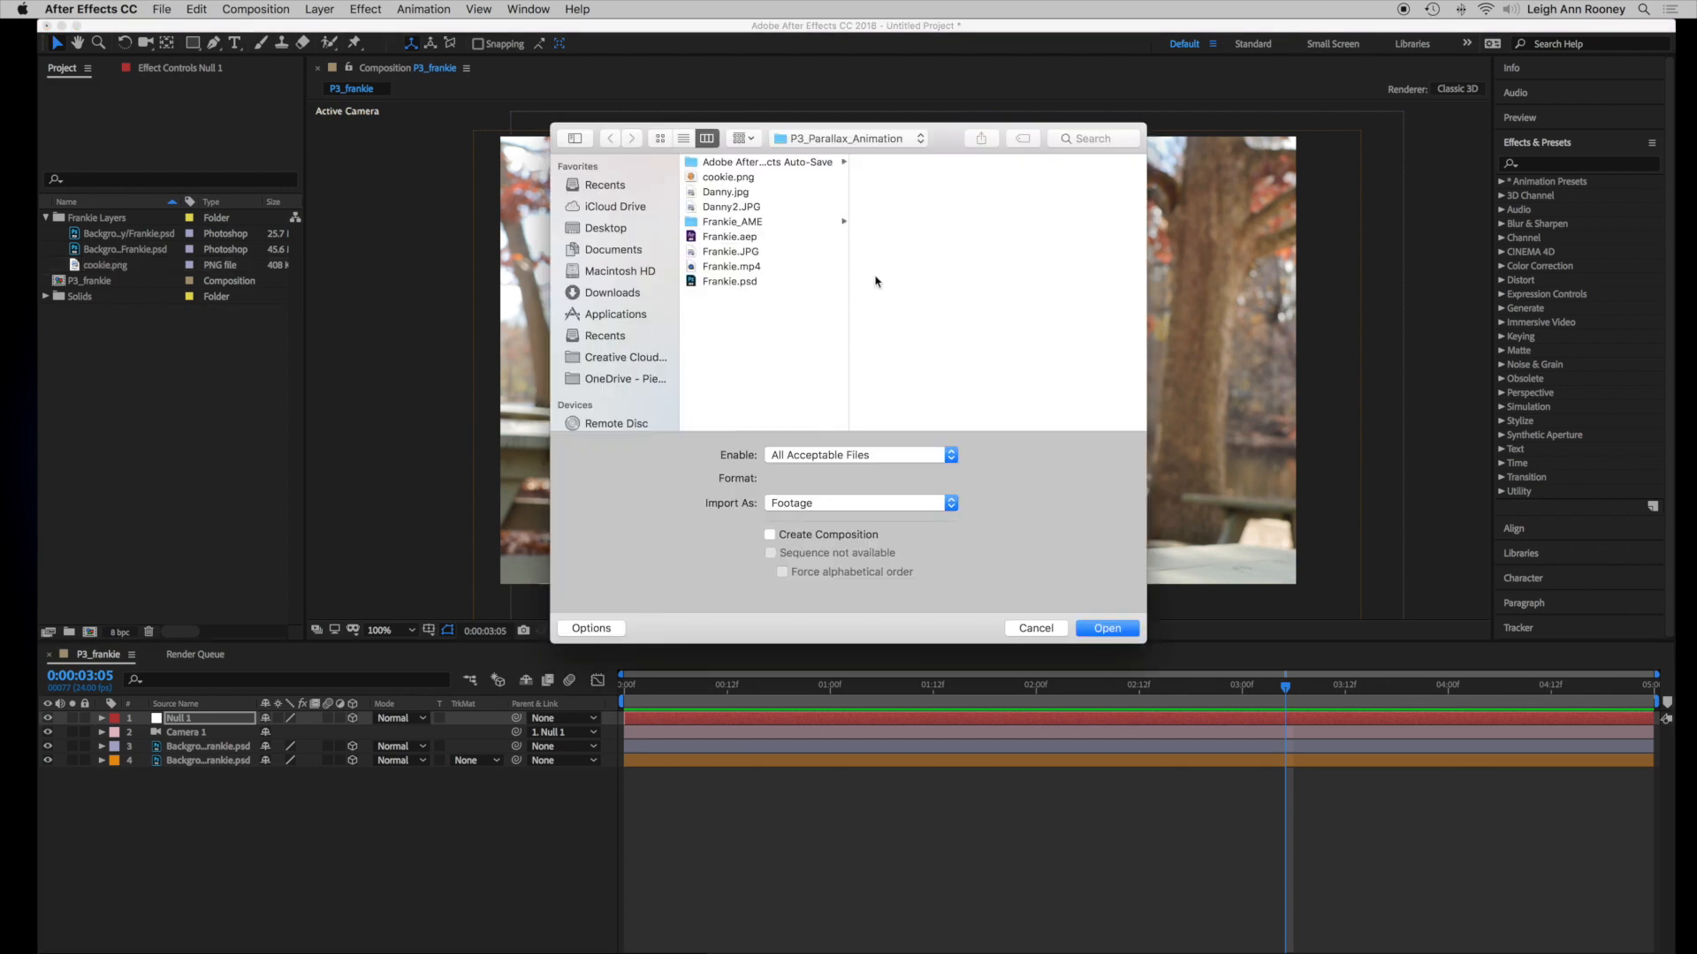
left_click(765, 179)
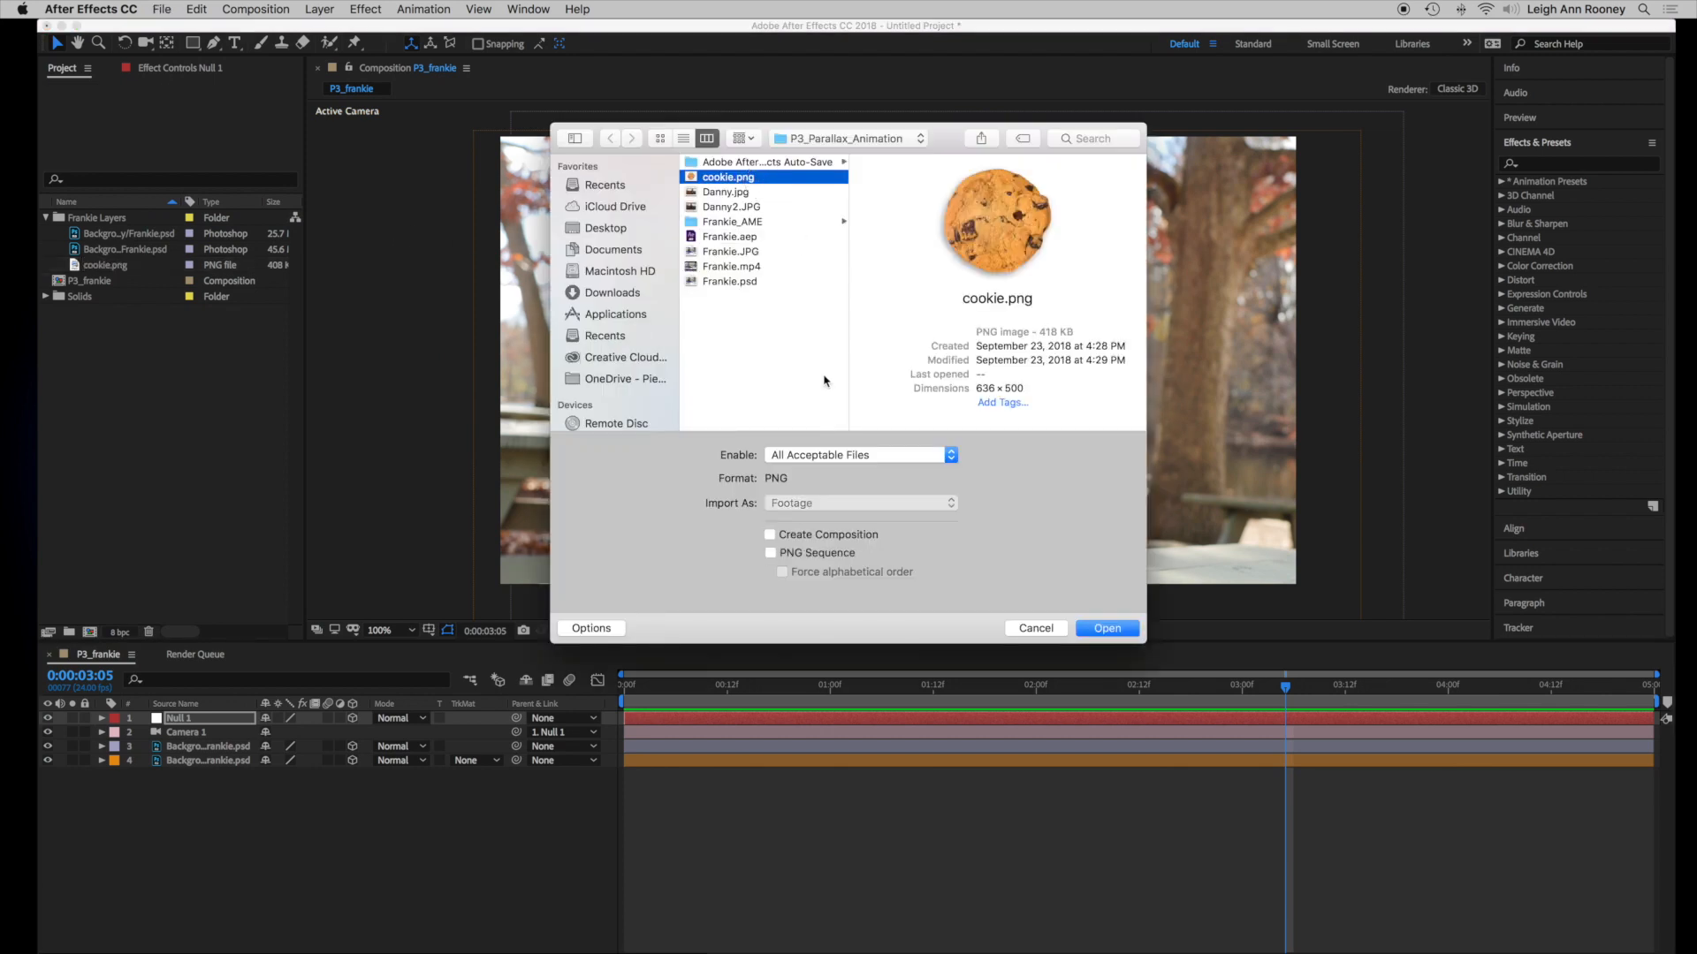
left_click(1043, 629)
Add cookie.png to the composition directly above the child layer and give it a Cyan label
left_click(115, 265)
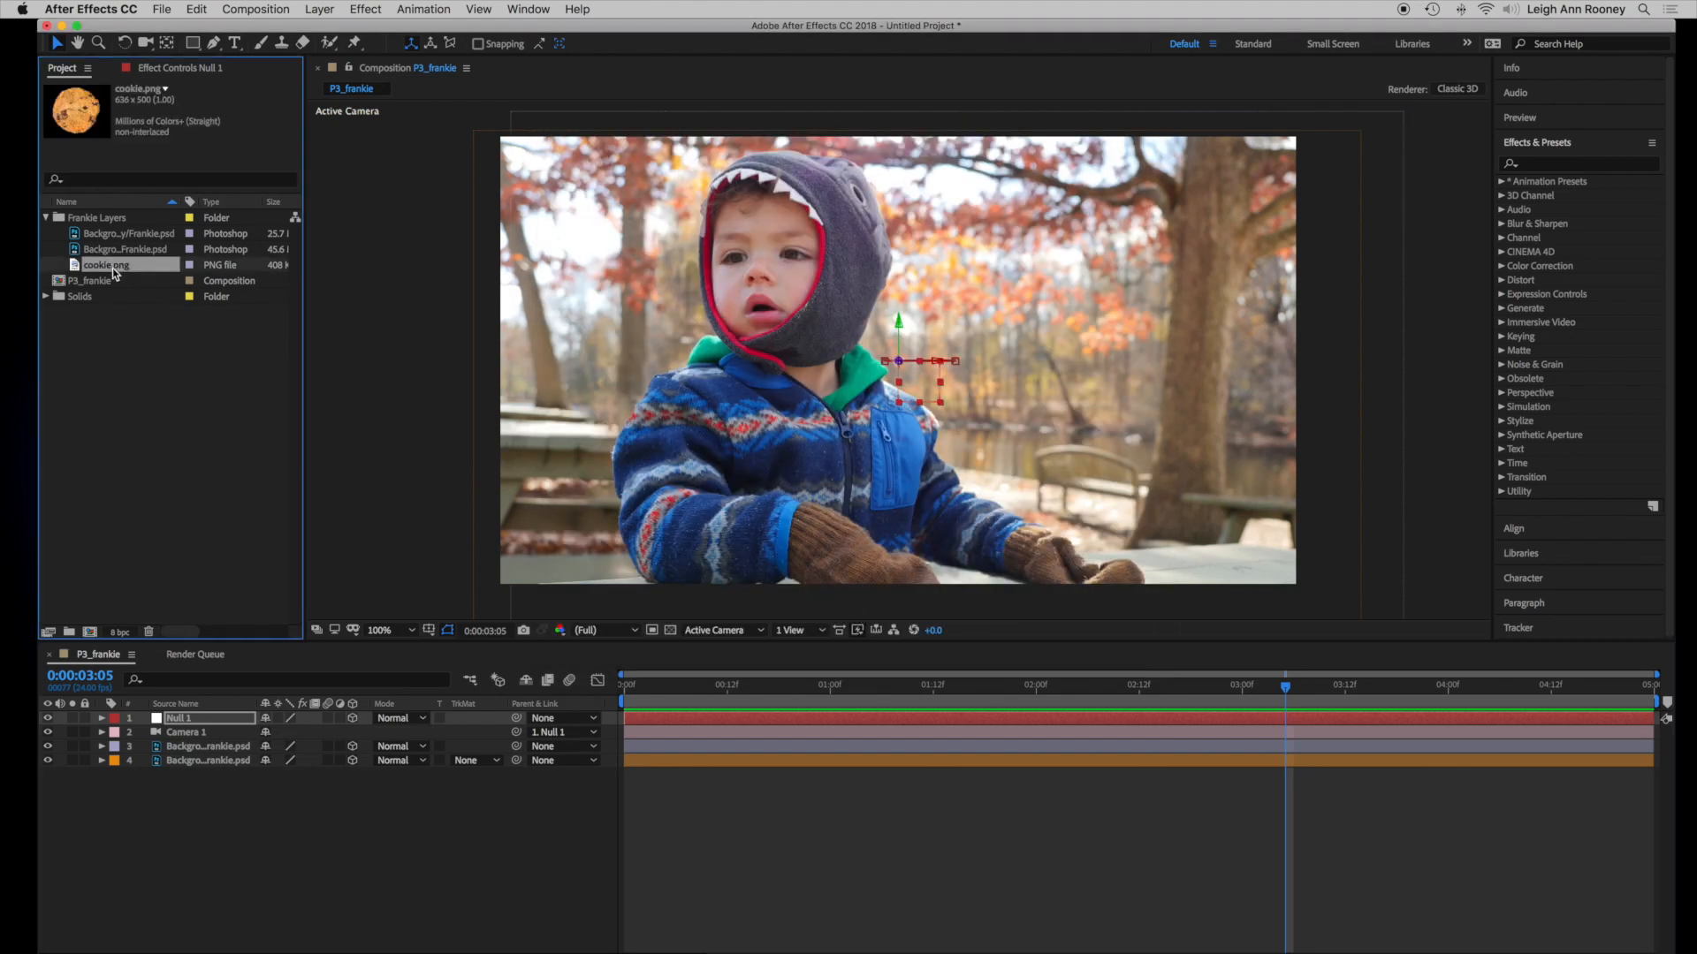
left_click_drag(72, 268, 232, 740)
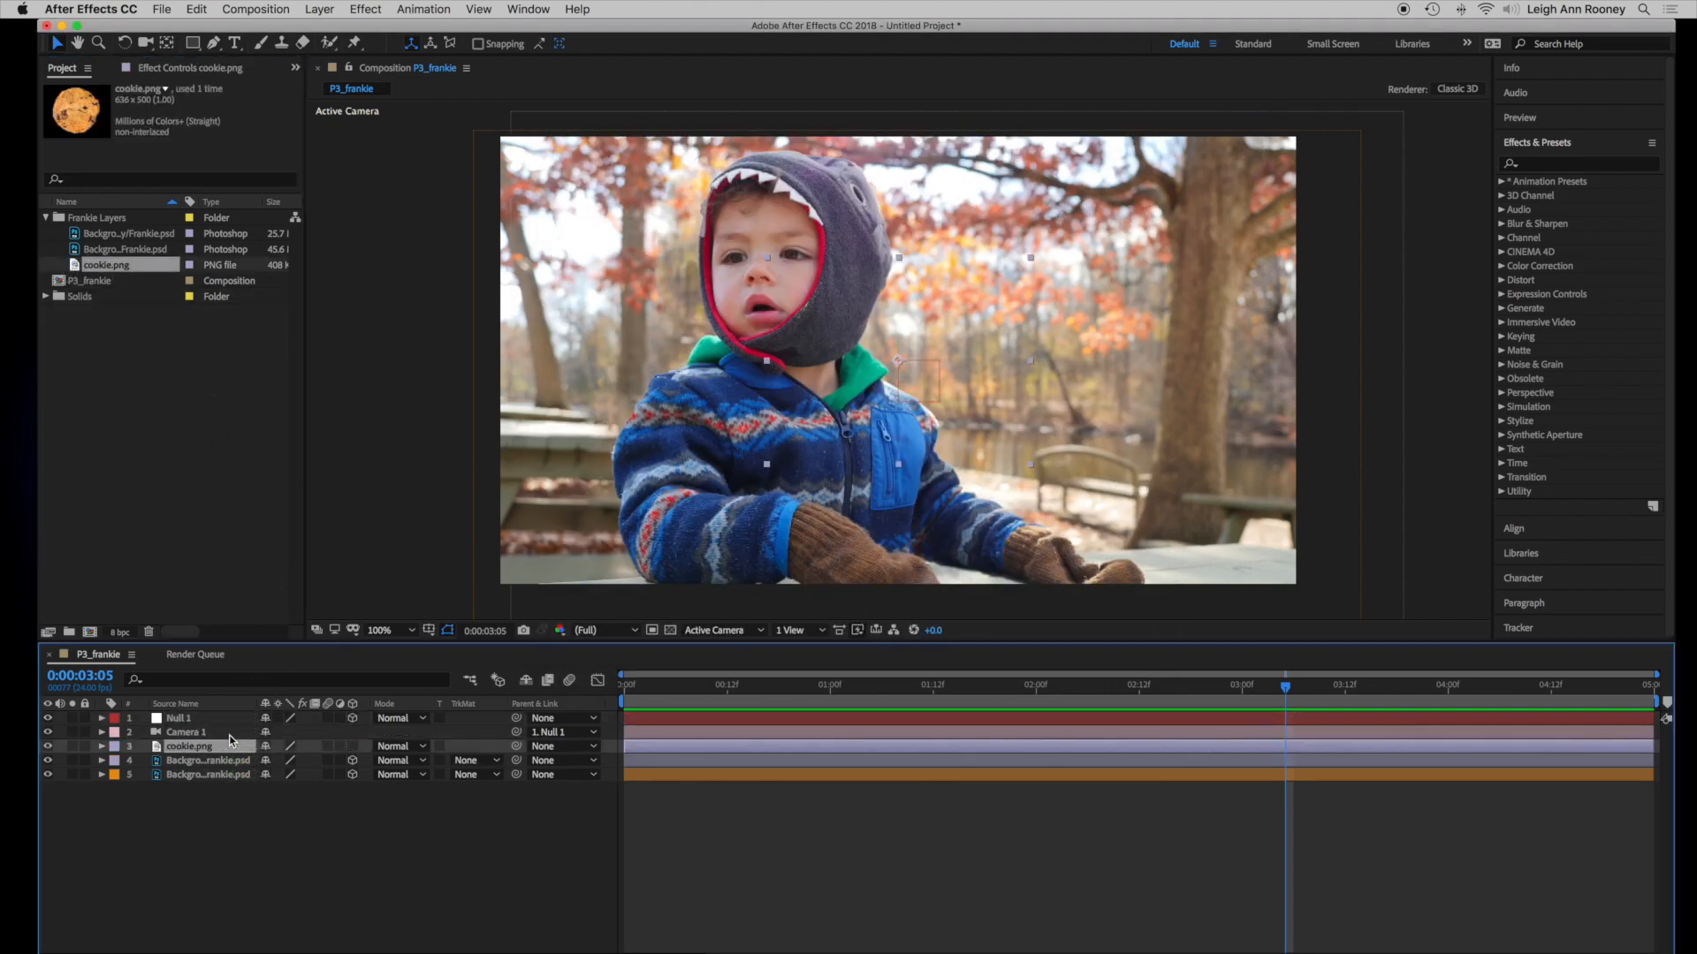
left_click(116, 747)
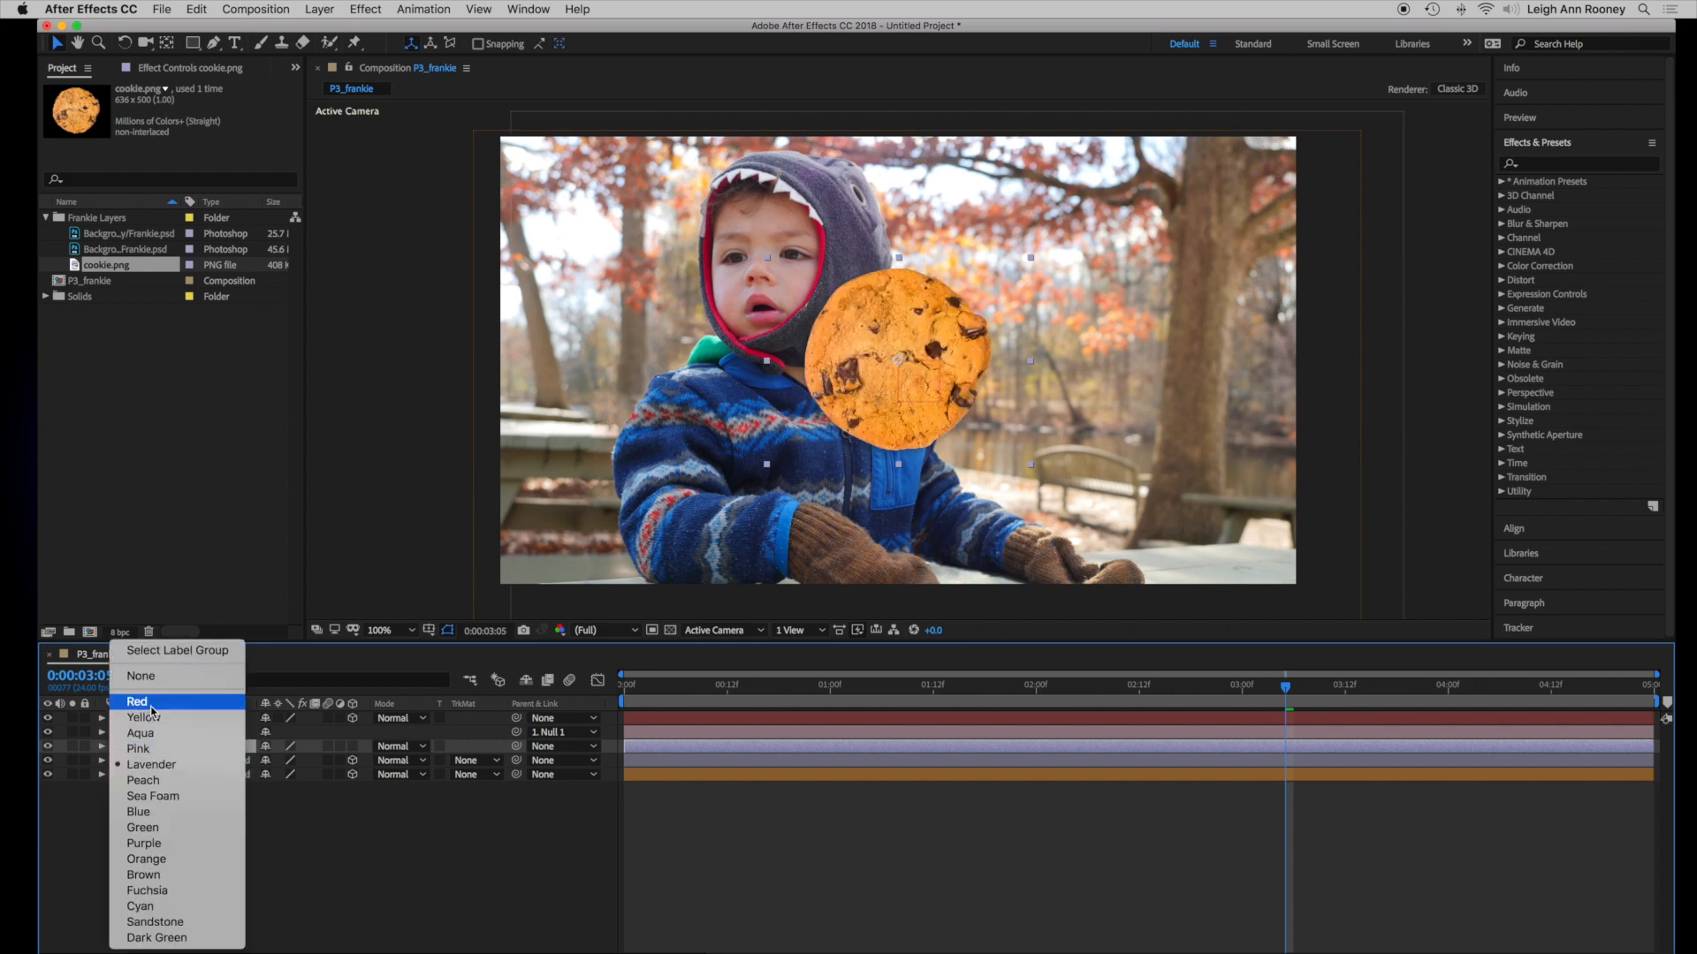
left_click(167, 908)
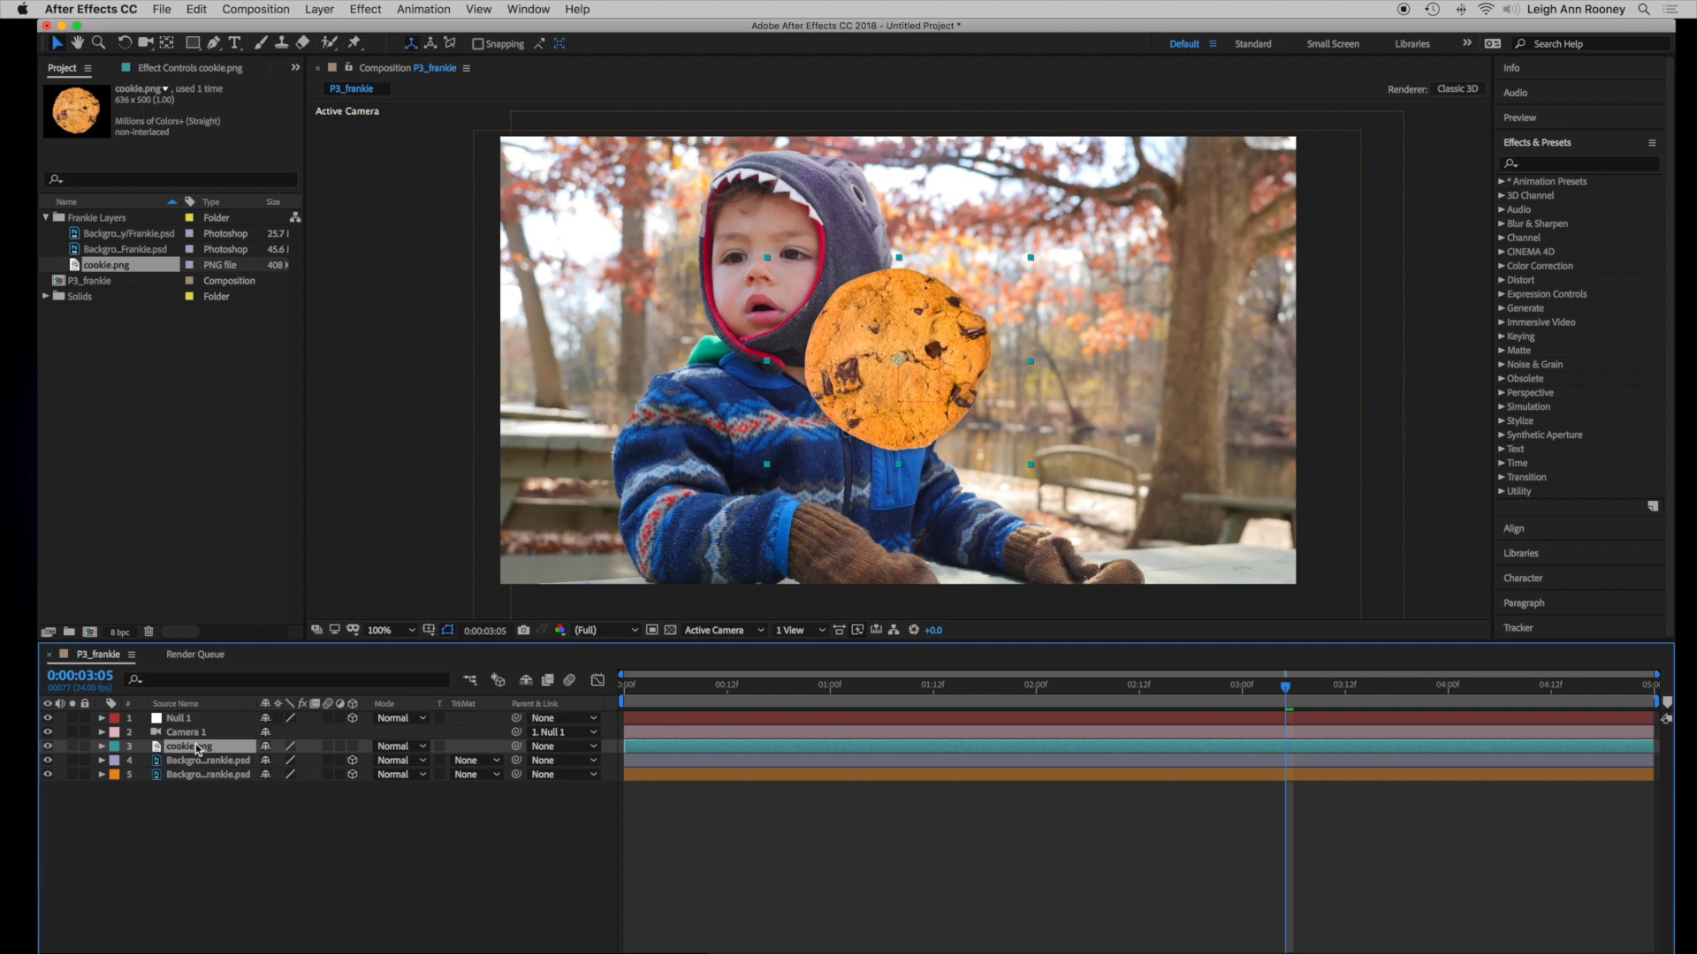
Scale the cookie layer down uniformly to 37% and make it a 3D layer
key("p")
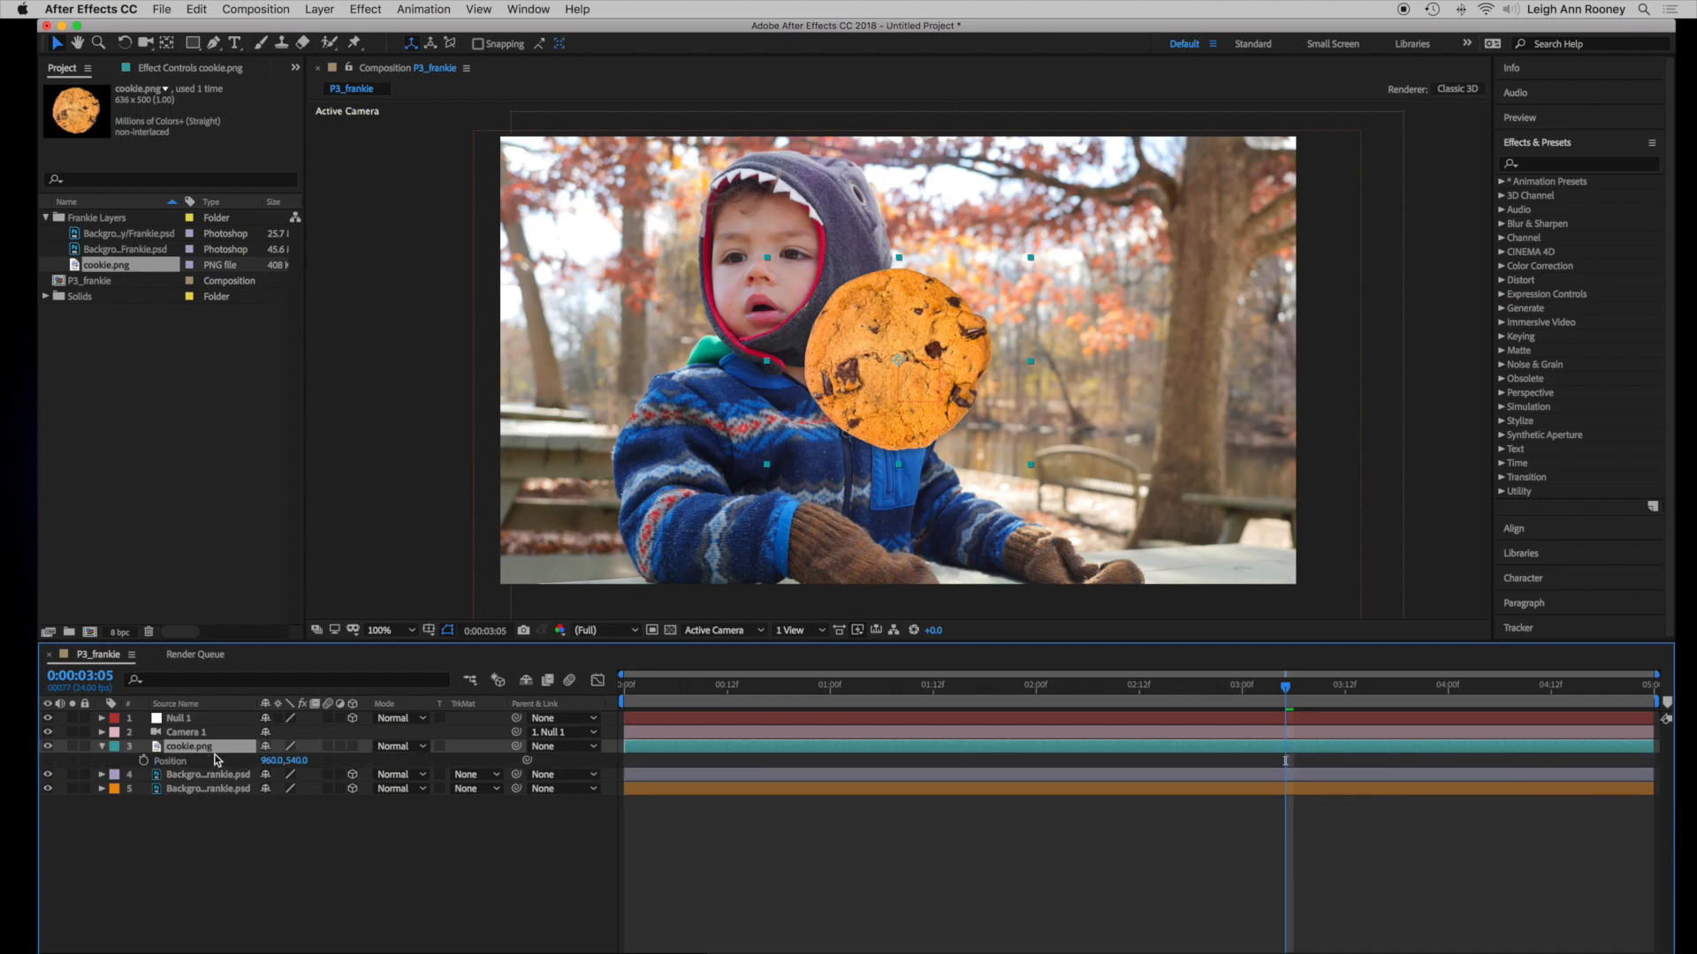
key("s")
left_click(285, 766)
left_click_drag(284, 765, 235, 760)
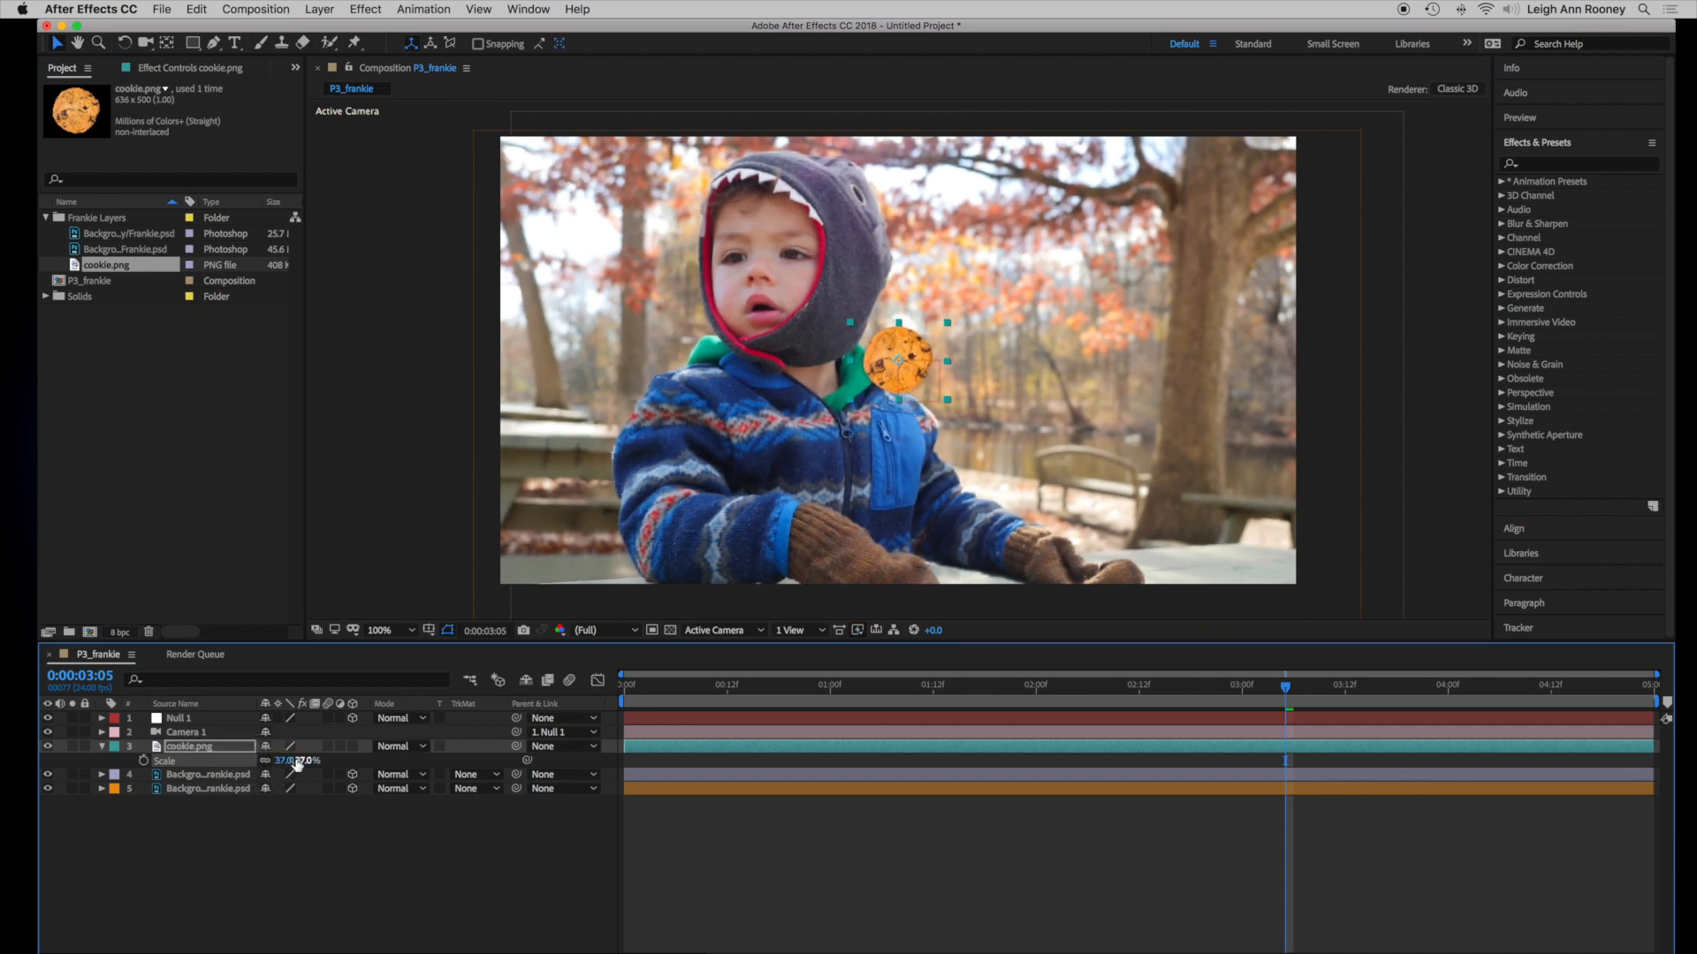
left_click(352, 746)
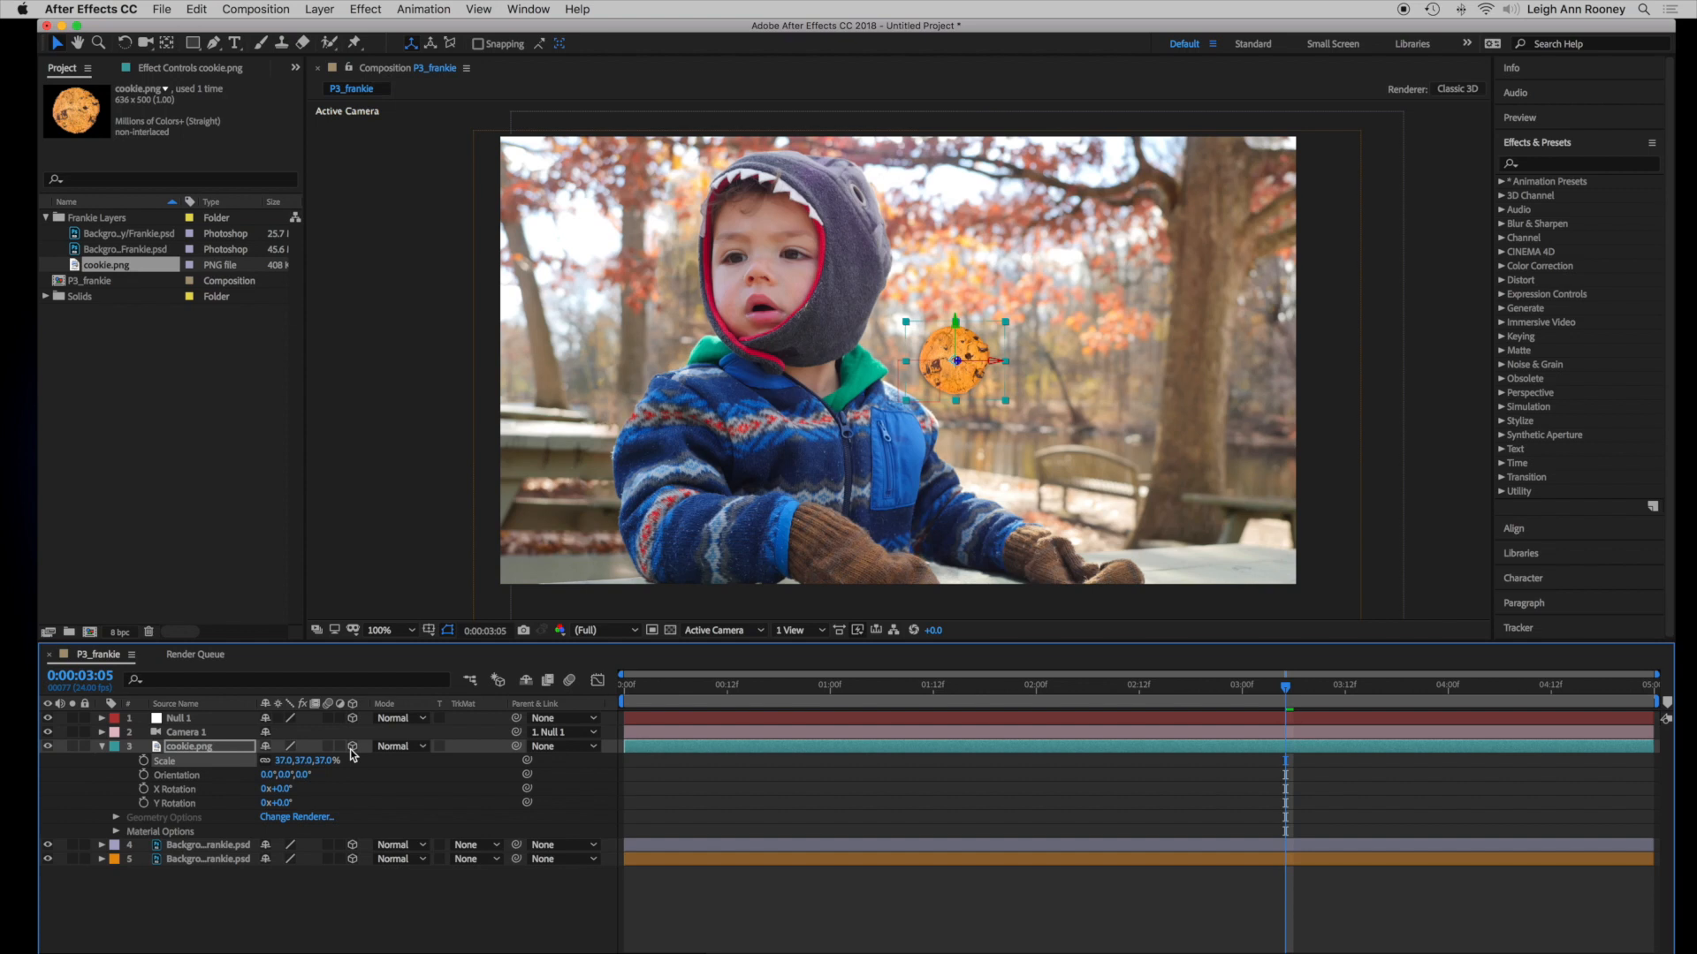
Show the composition in two horizontal views, with Custom View 1 beside the Active Camera view
left_click(822, 636)
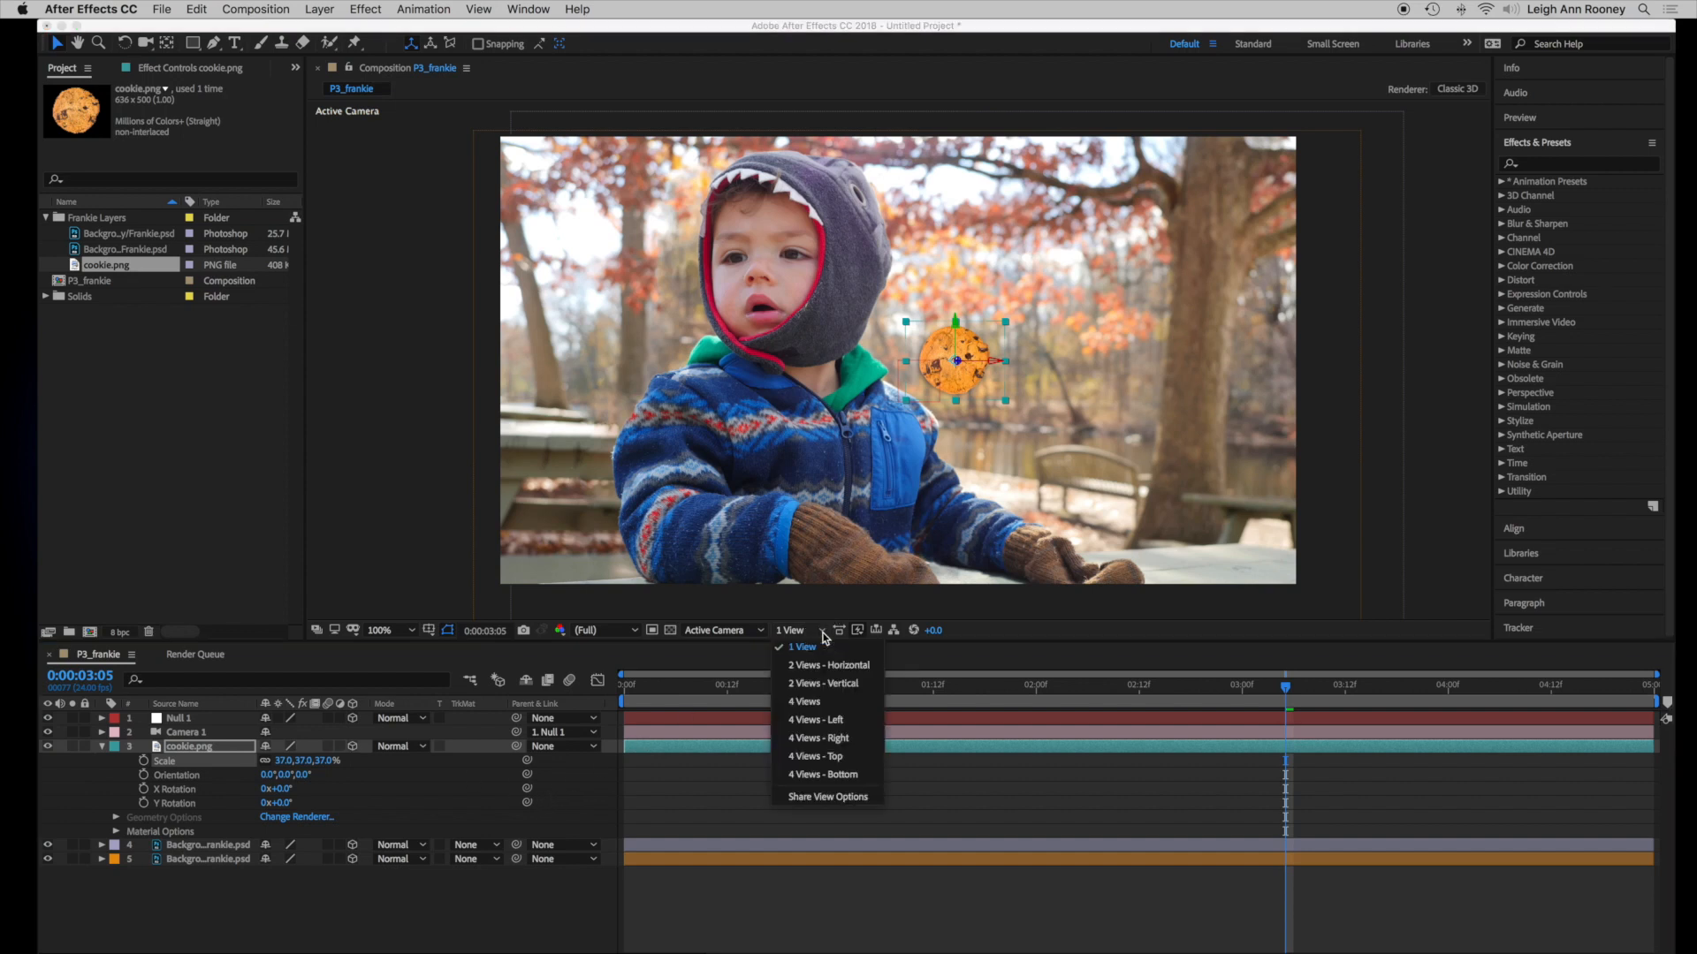
left_click(861, 666)
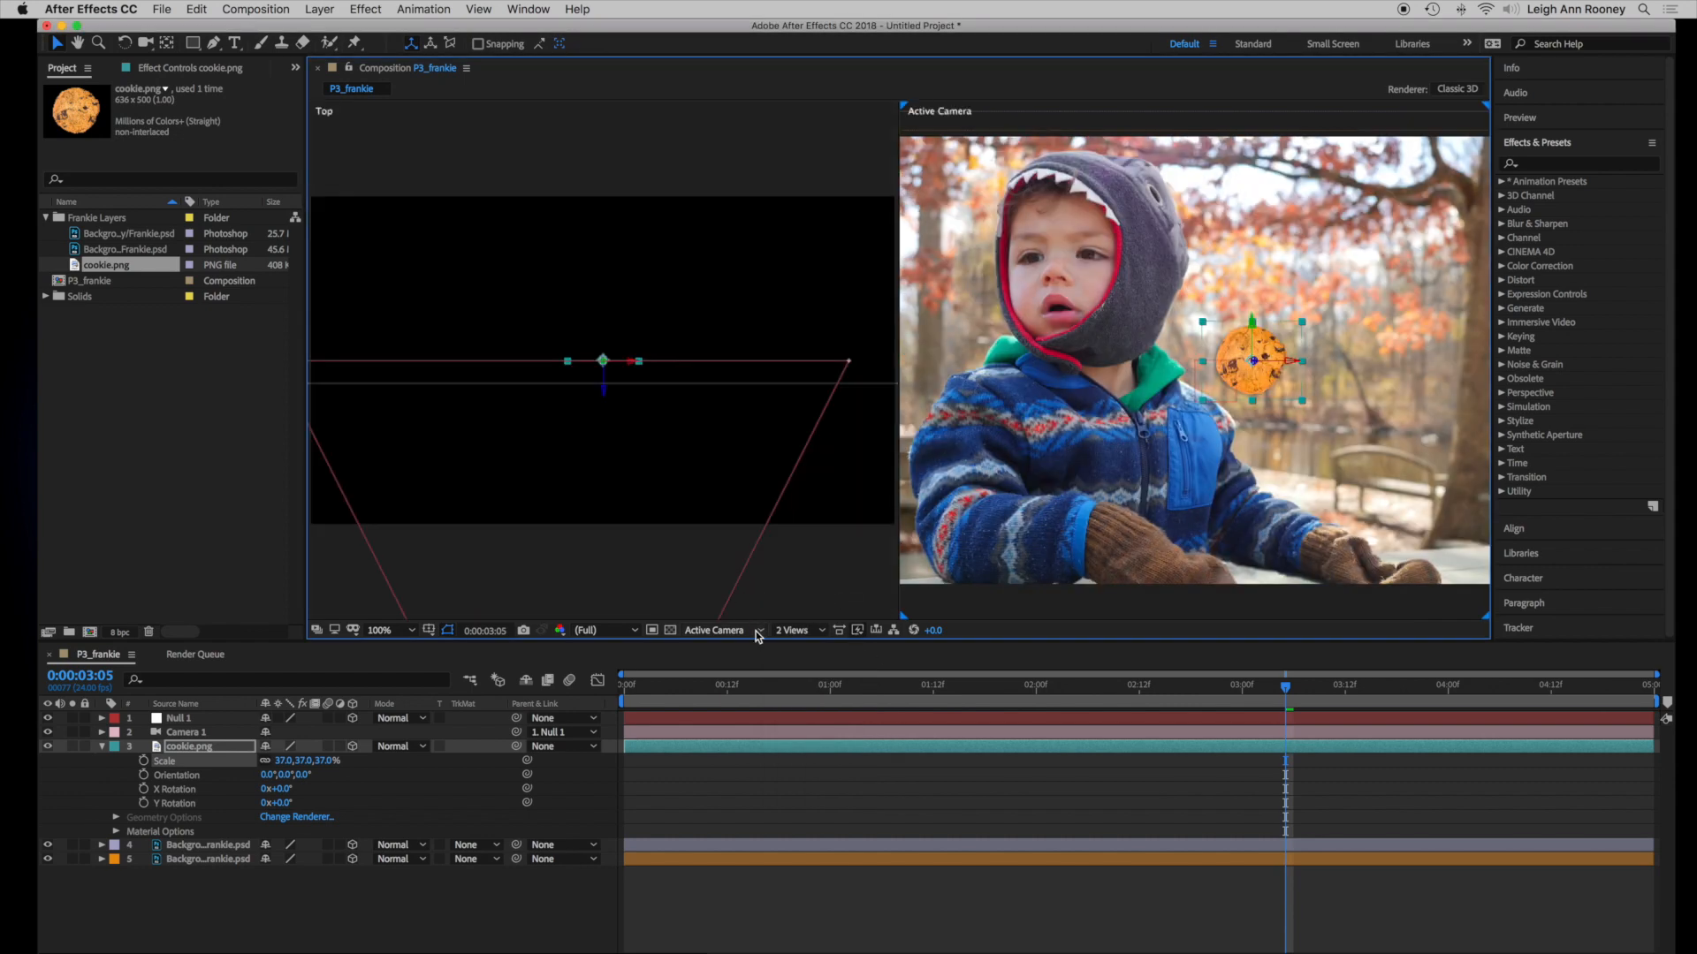
left_click(941, 555)
left_click(741, 537)
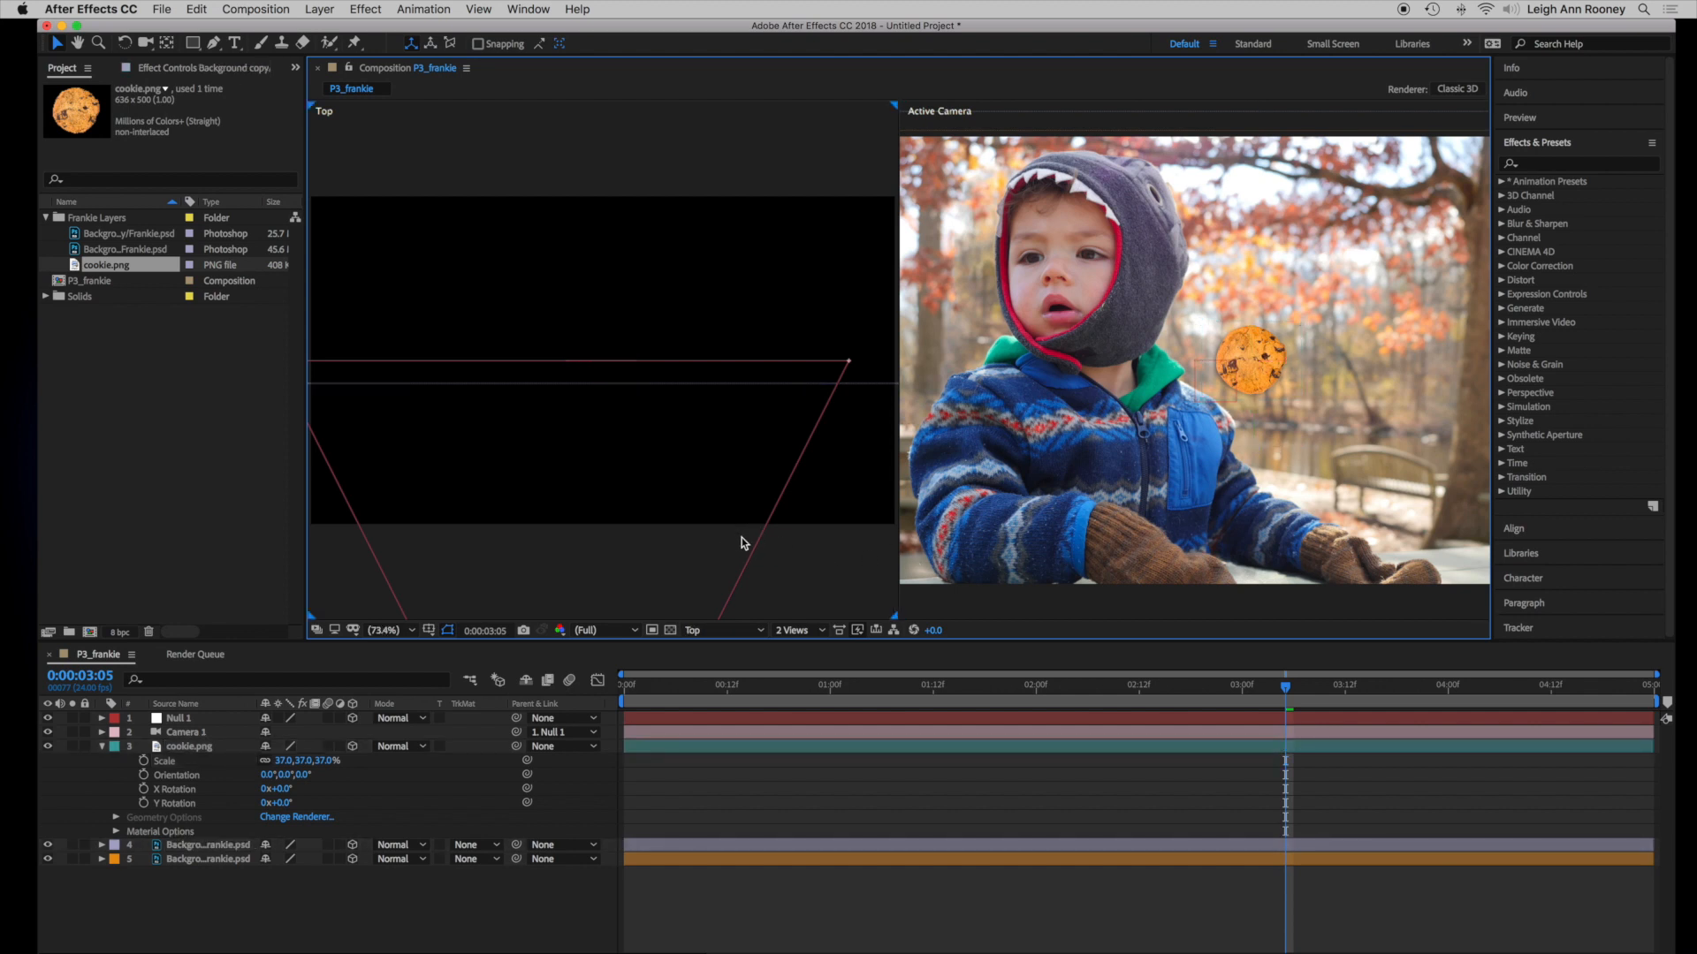
left_click(756, 633)
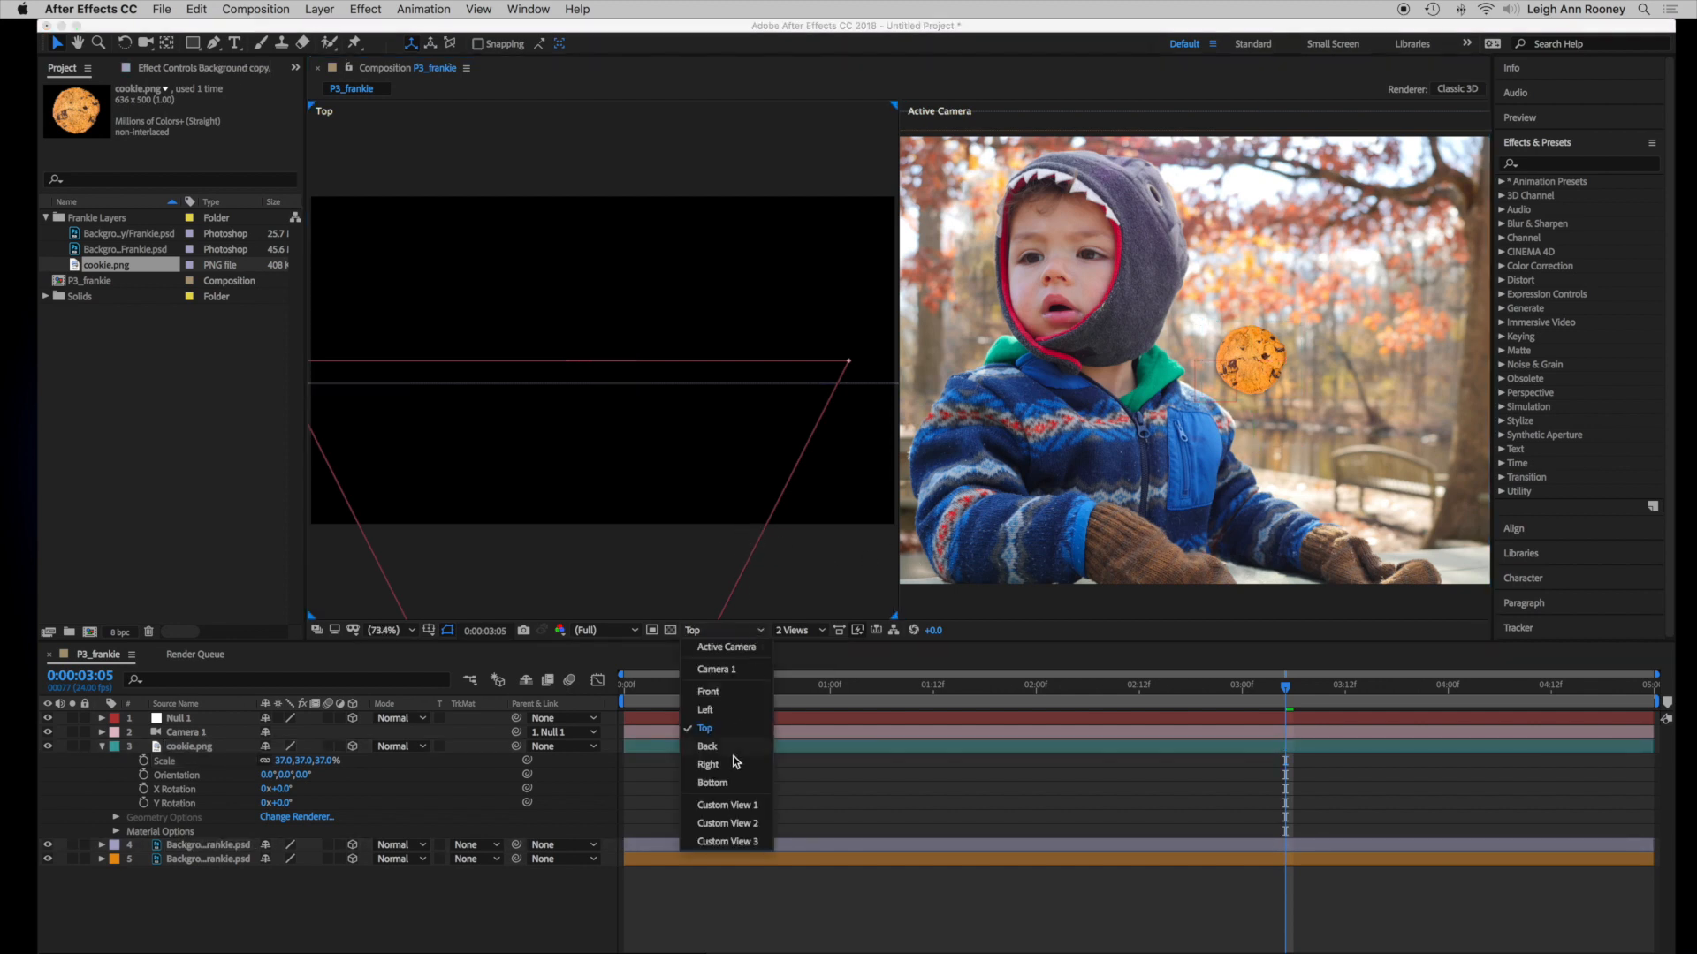
left_click(747, 804)
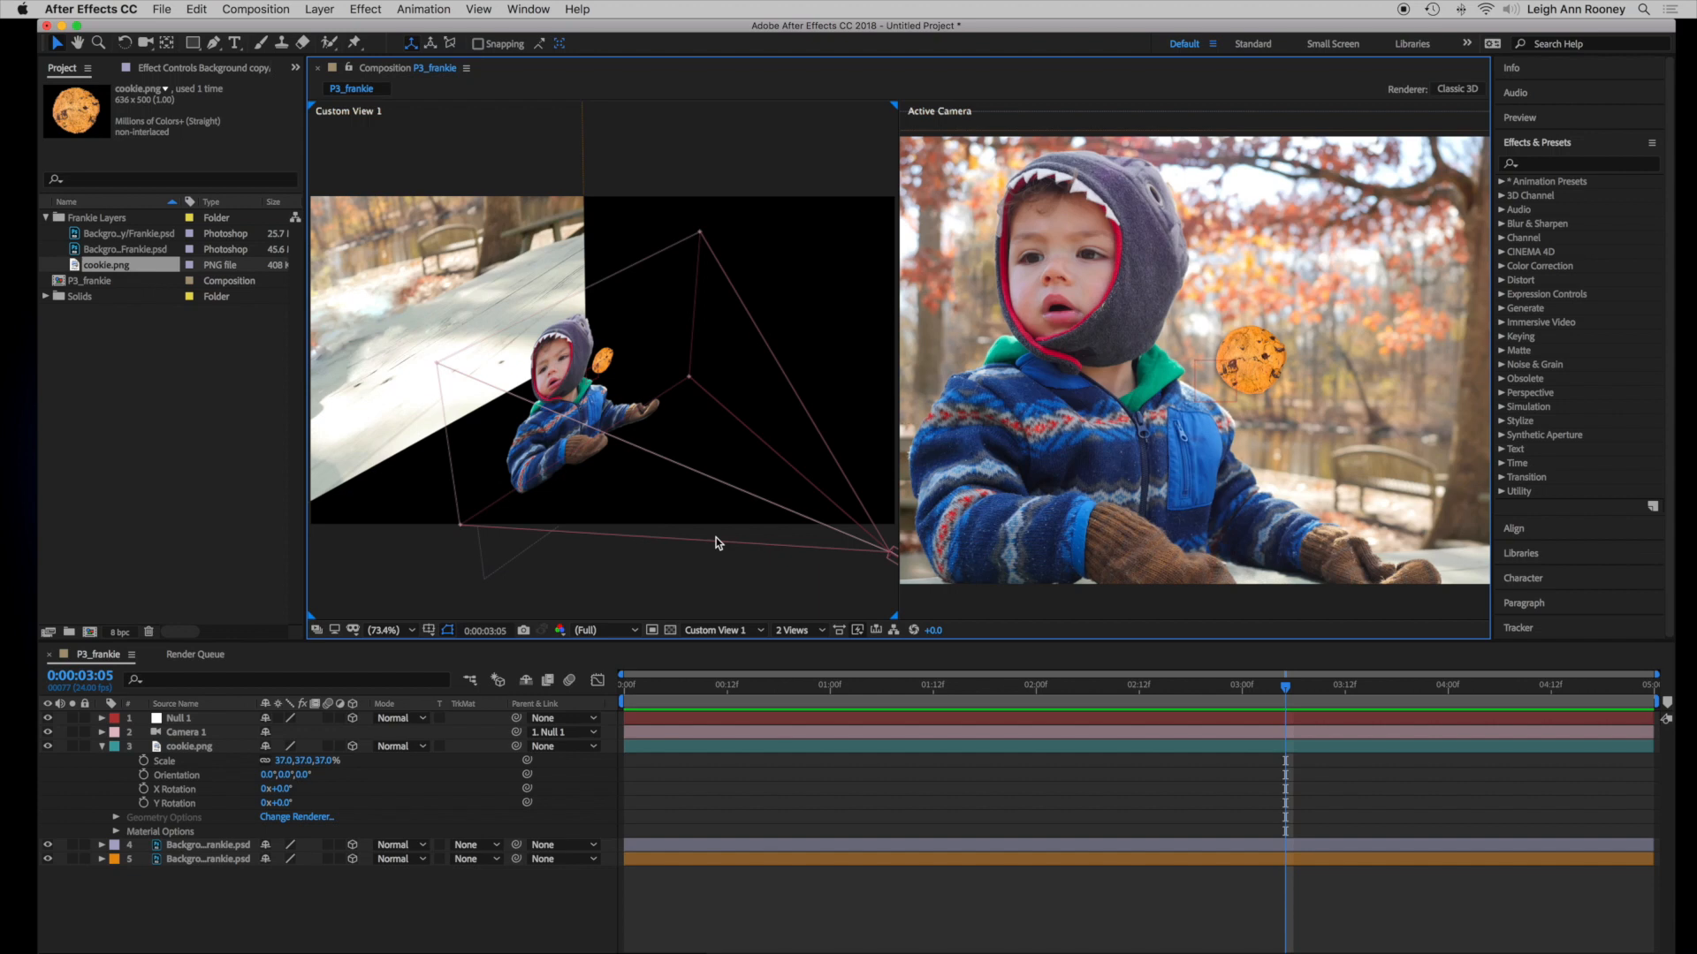
left_click(602, 368)
left_click_drag(635, 409, 625, 406)
key("super+z")
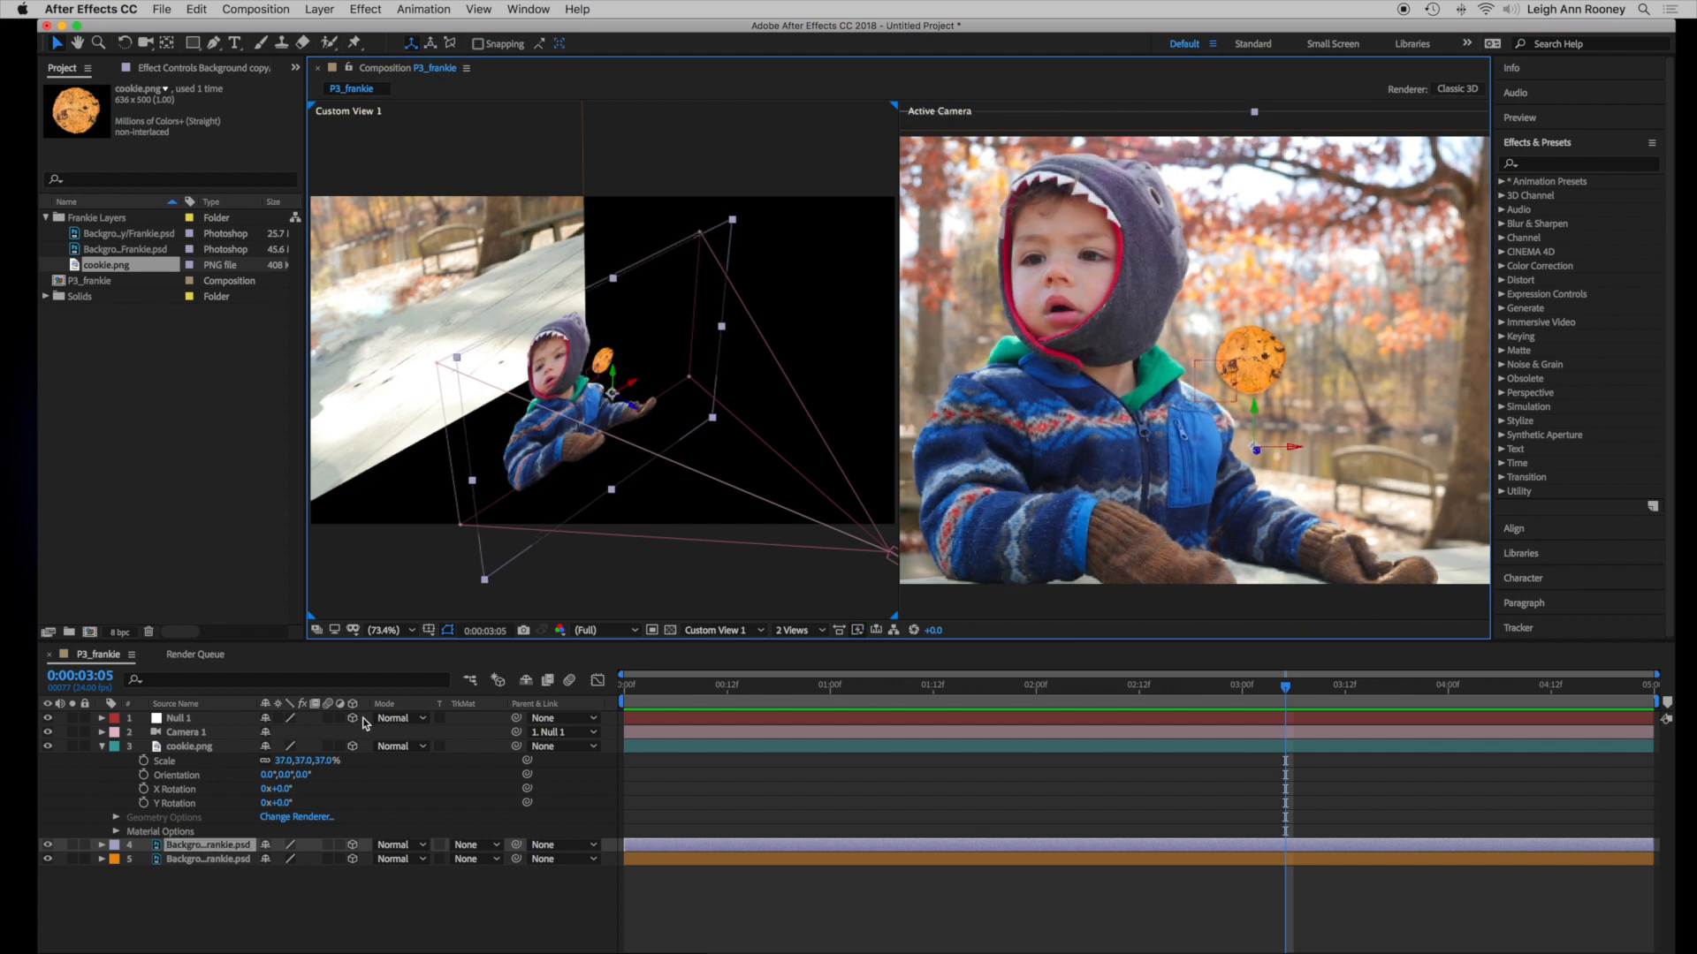
Push the cookie layer back in depth beside the child's head, return to 0:00 and collapse its properties
left_click(191, 746)
left_click_drag(628, 382, 607, 346)
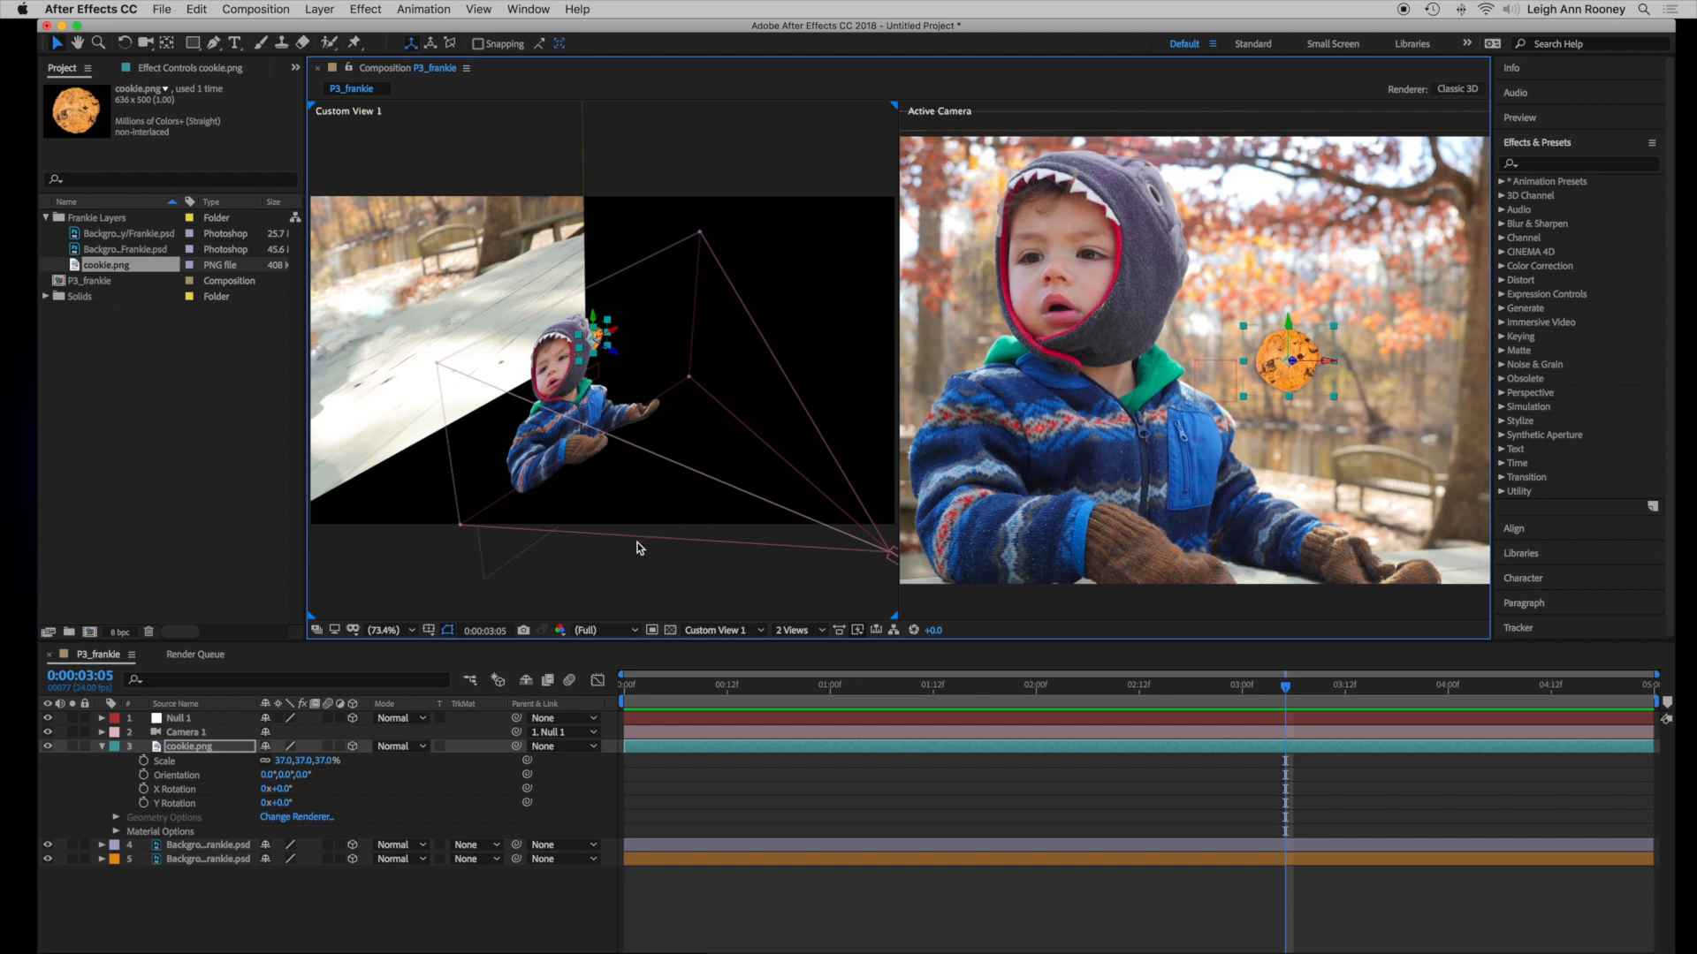
left_click_drag(1287, 683, 595, 677)
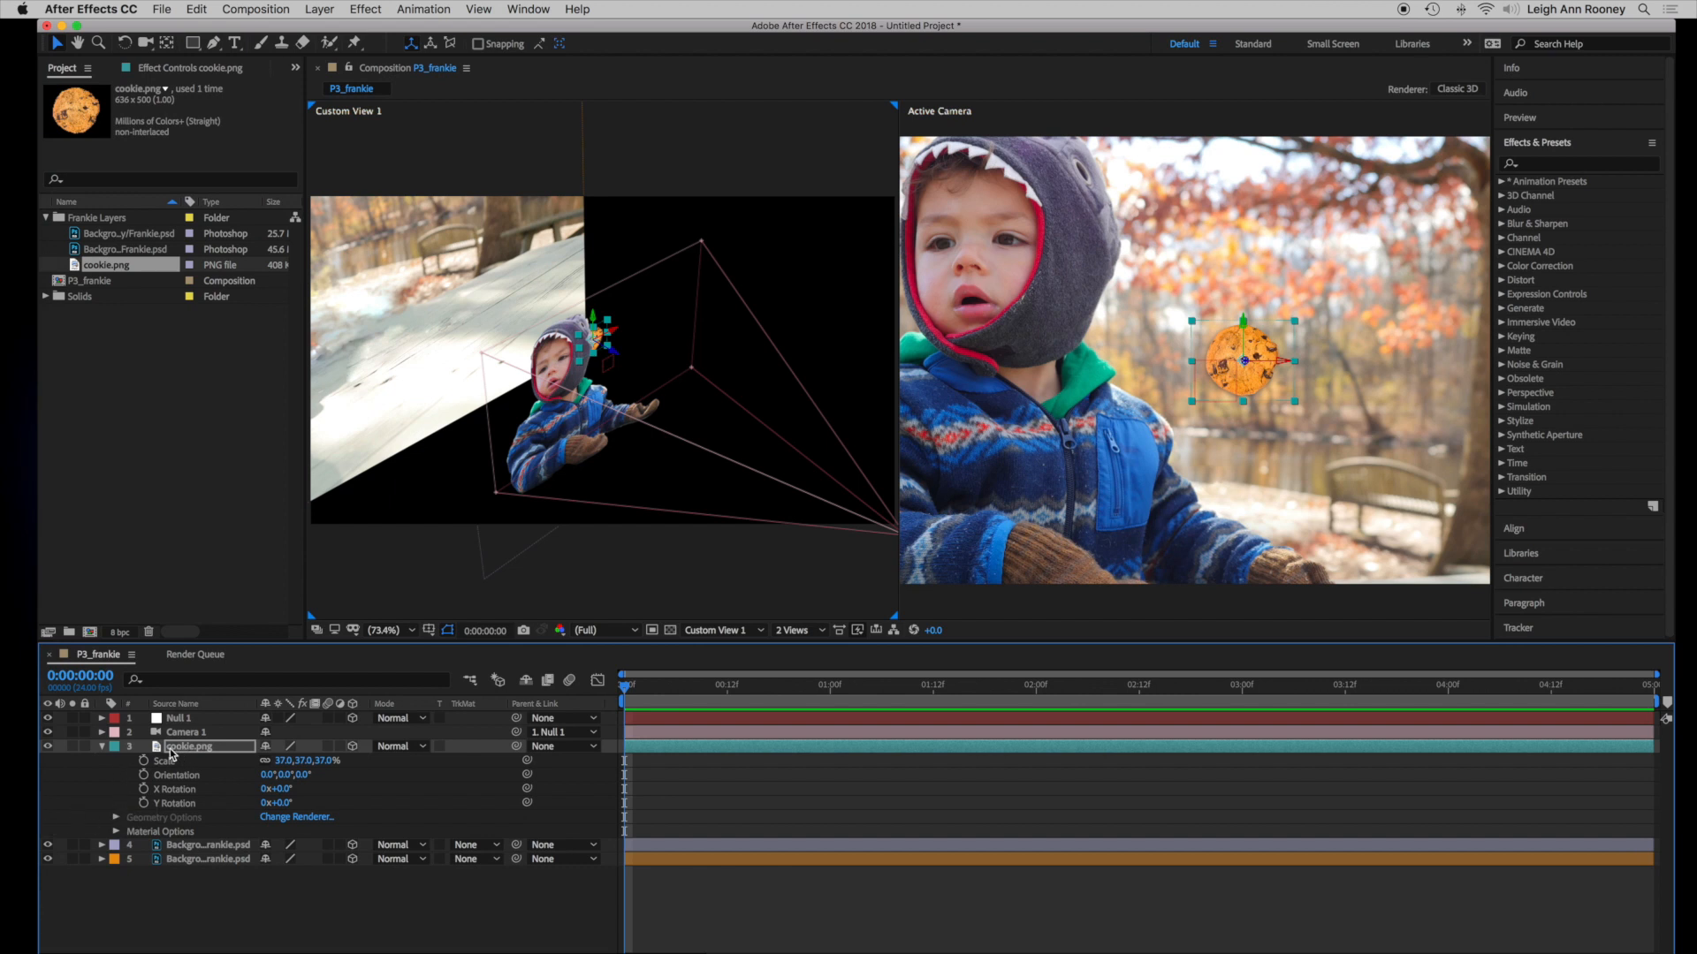
left_click(104, 747)
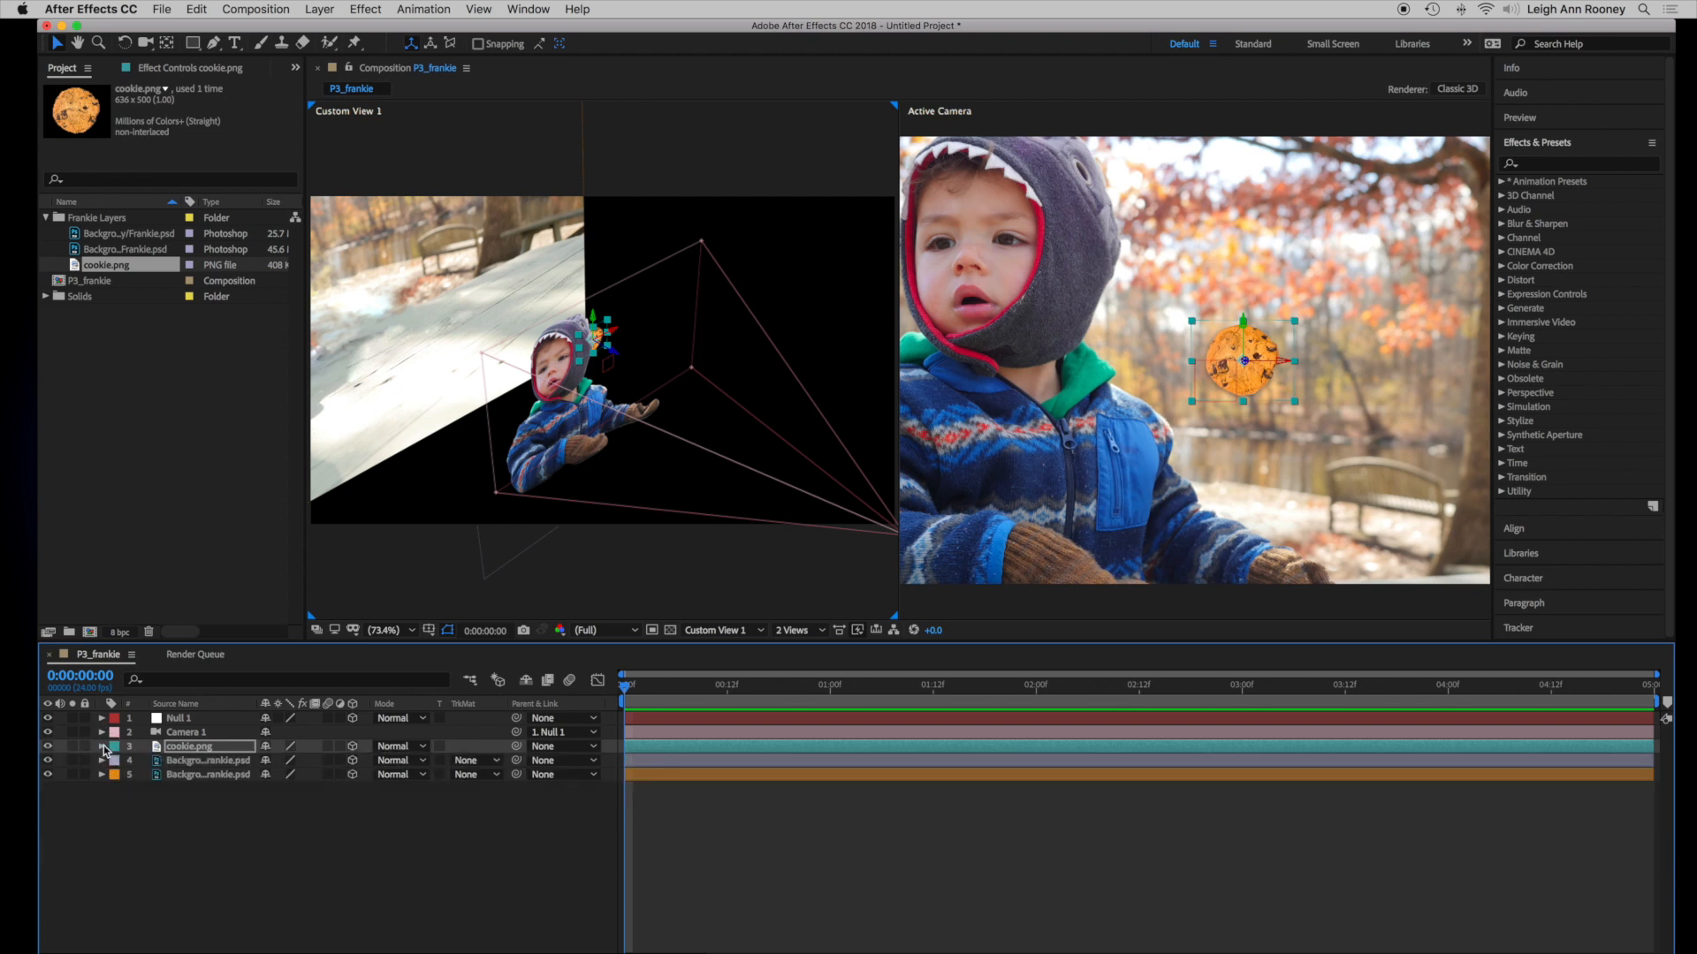
Duplicate the cookie layer and move the lower copy slightly farther back, below and to the right of the original cookie
left_click(160, 749)
key("super+d")
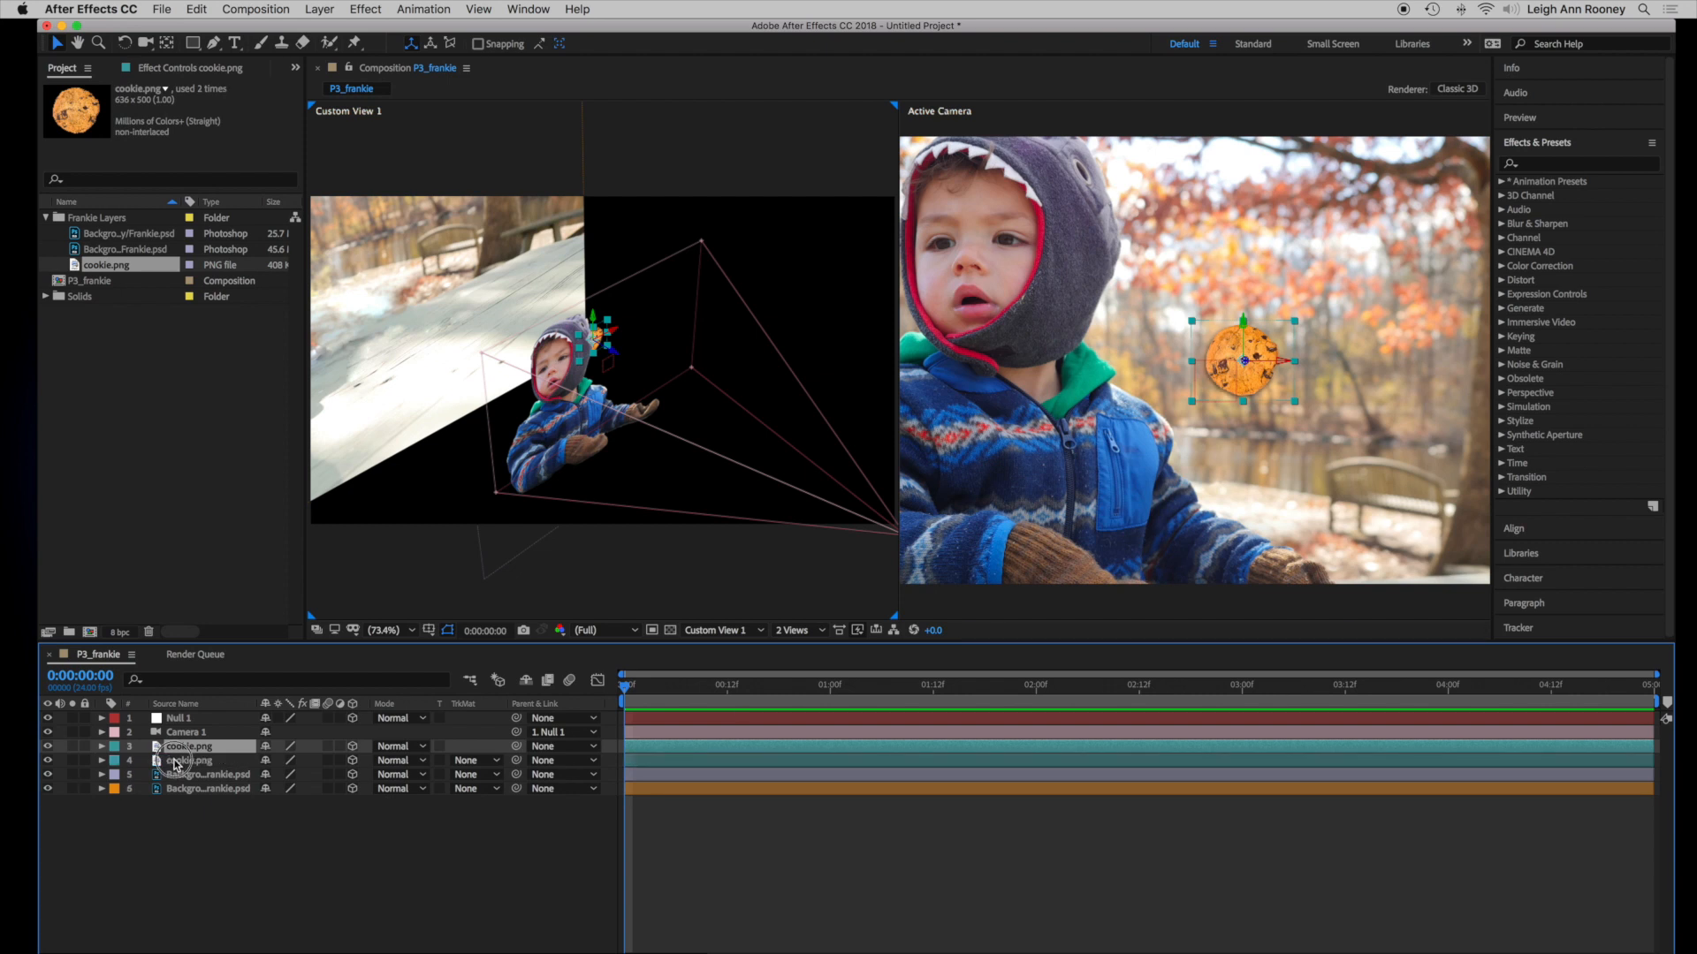
left_click(181, 761)
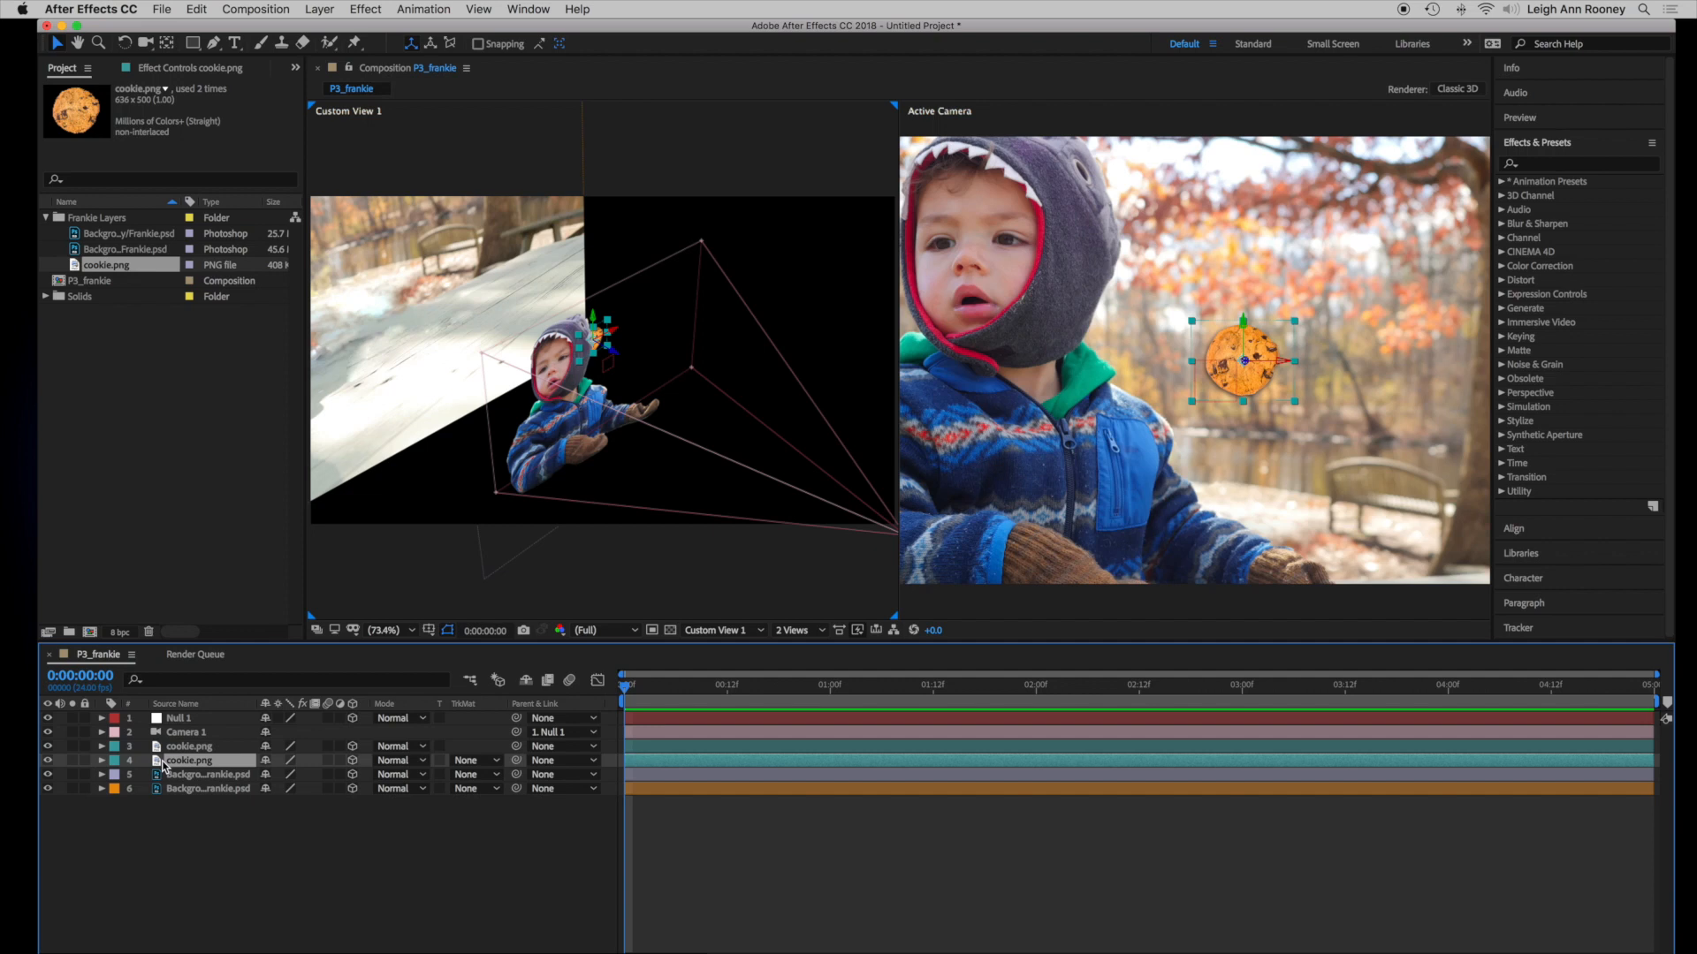
left_click_drag(1249, 367, 1164, 370)
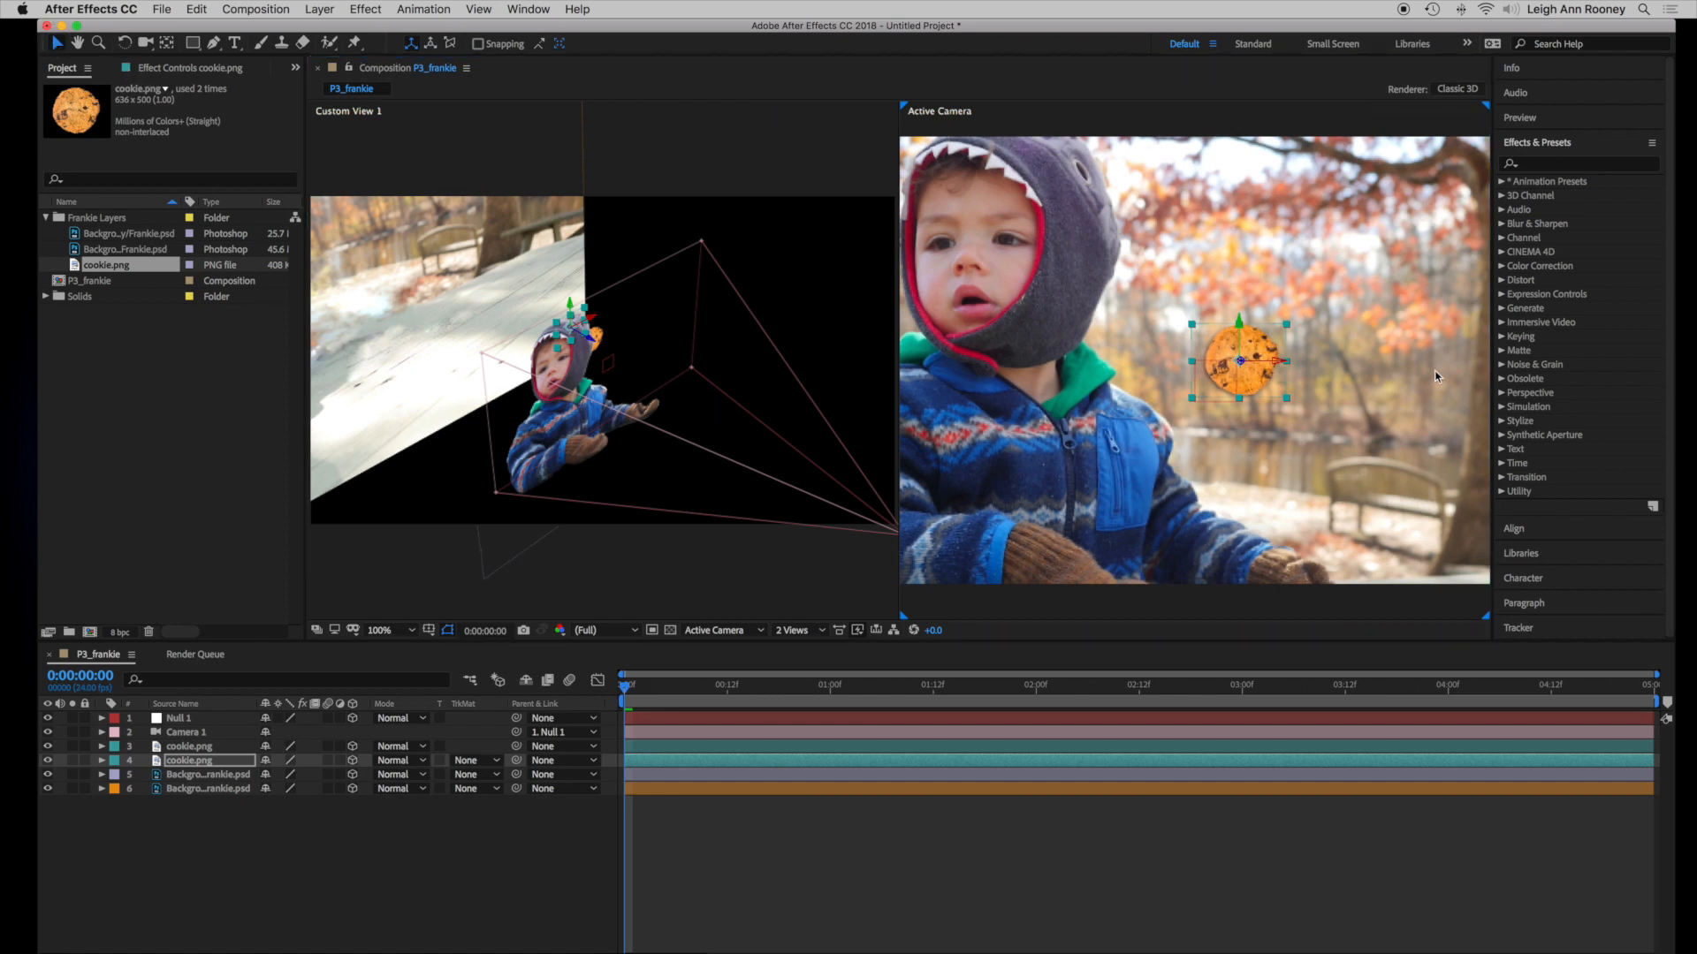
left_click_drag(1264, 393, 1326, 471)
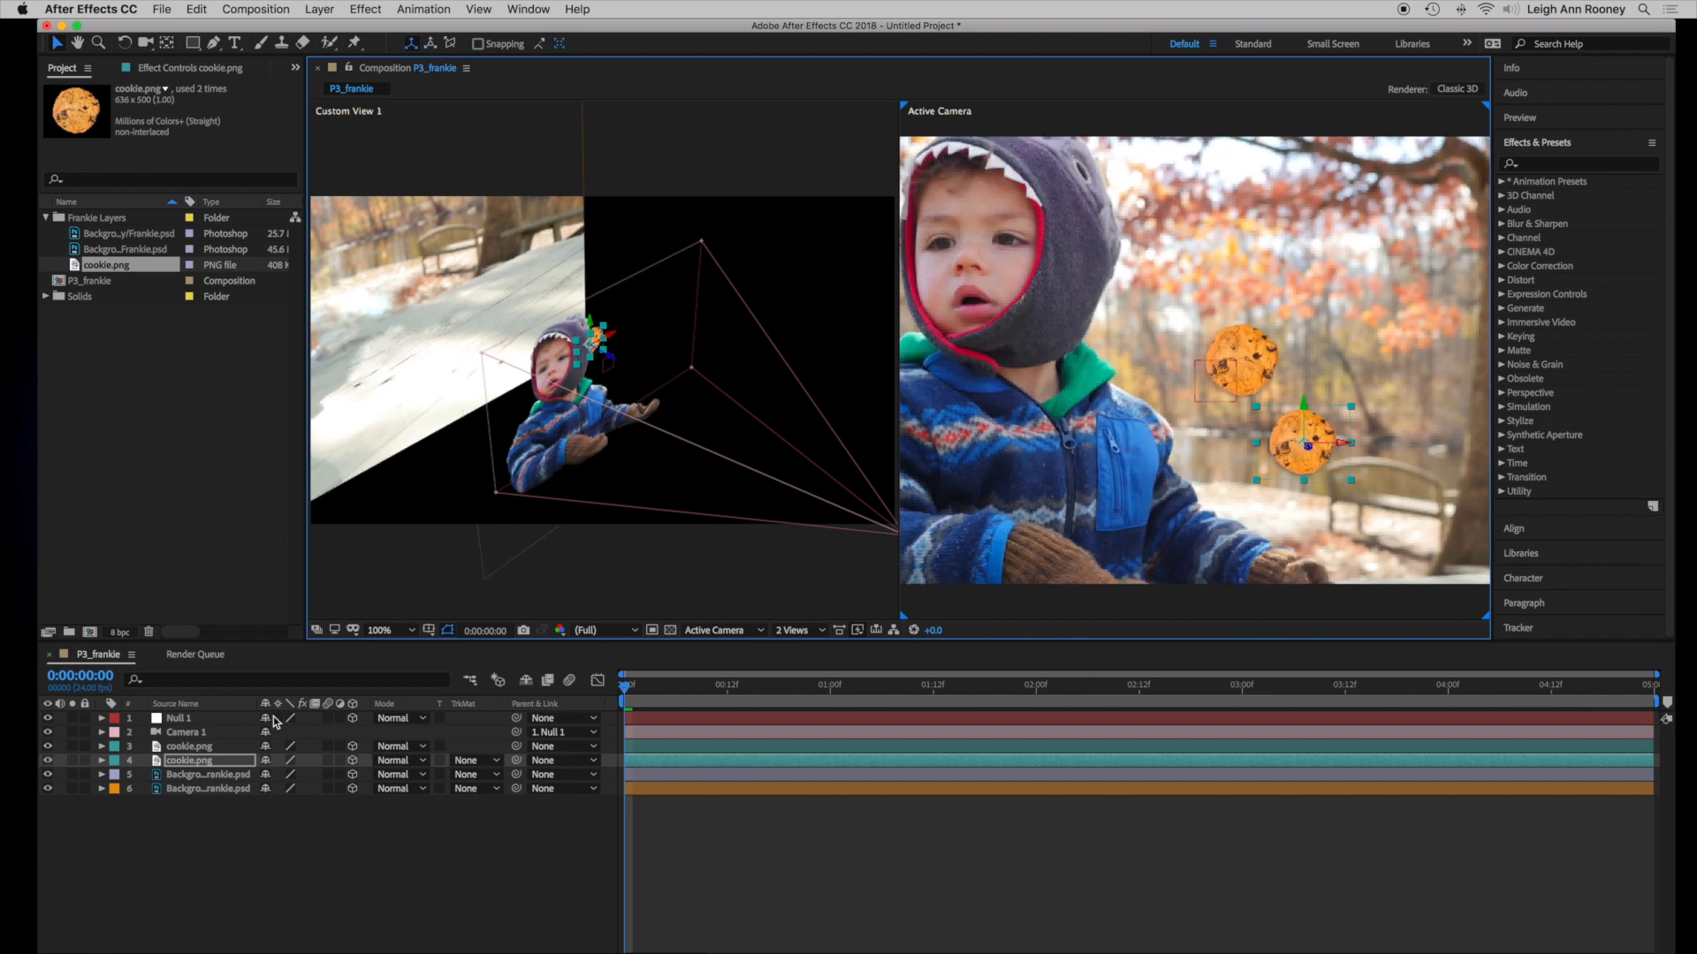
Bring the lower cookie forward toward the camera and place it in front of the child's jacket, near the glove
left_click_drag(610, 371, 675, 406)
left_click_drag(1327, 466, 1355, 444)
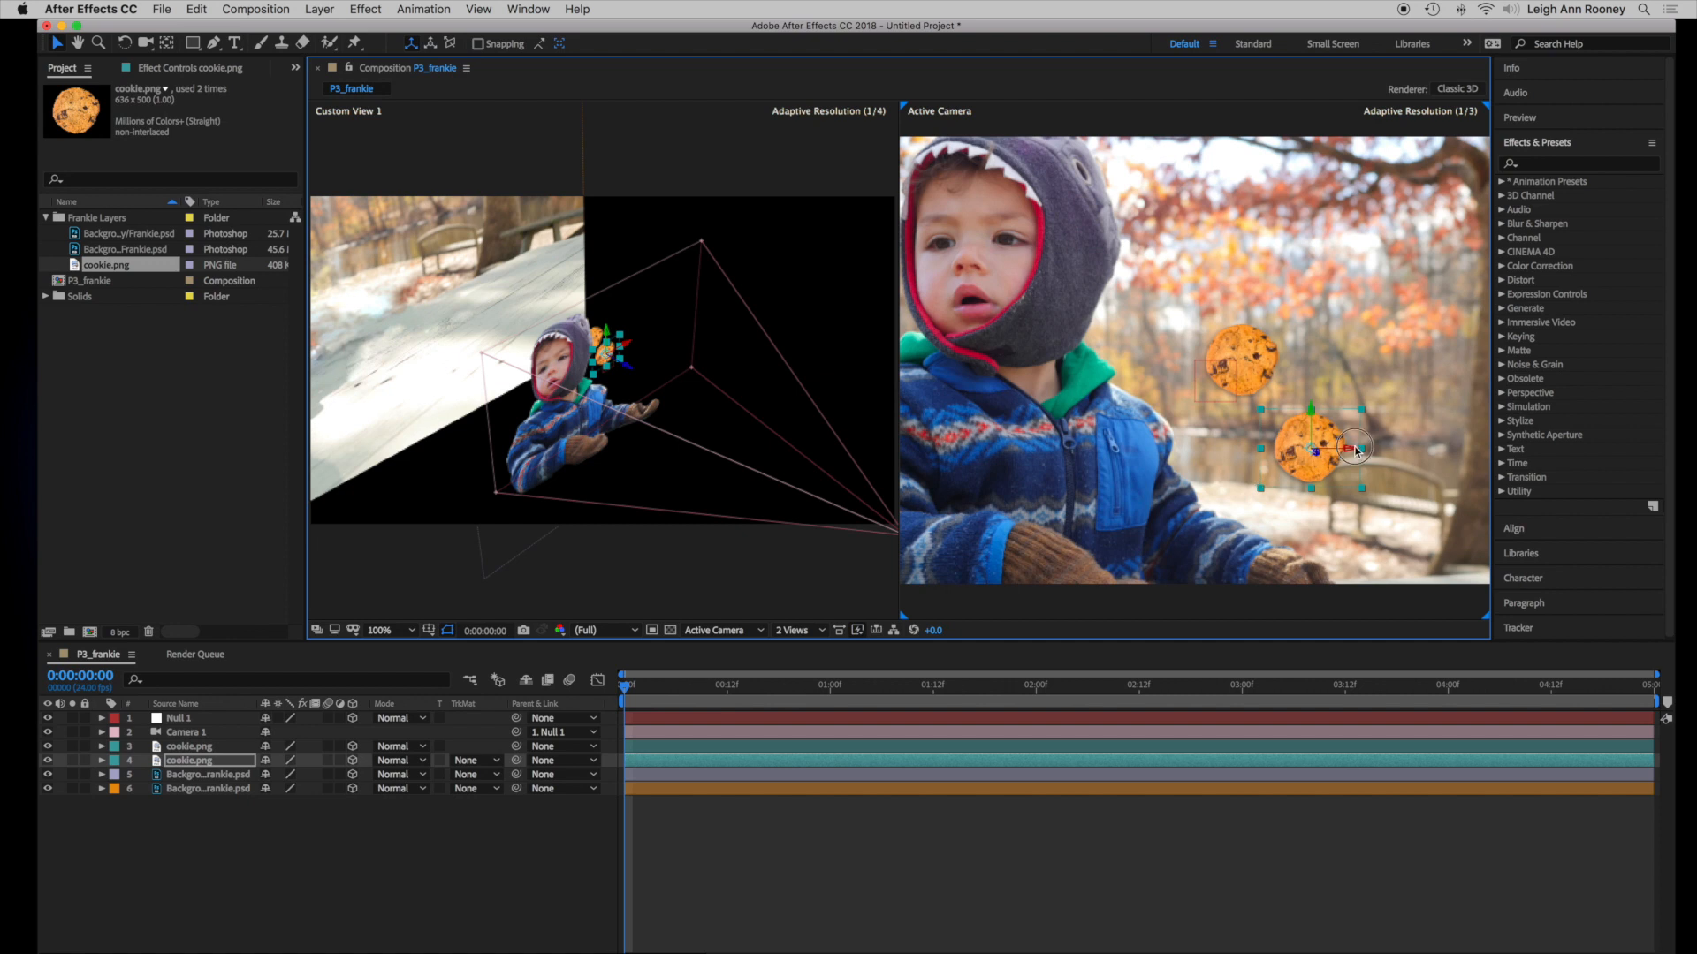
left_click_drag(1354, 454, 1092, 465)
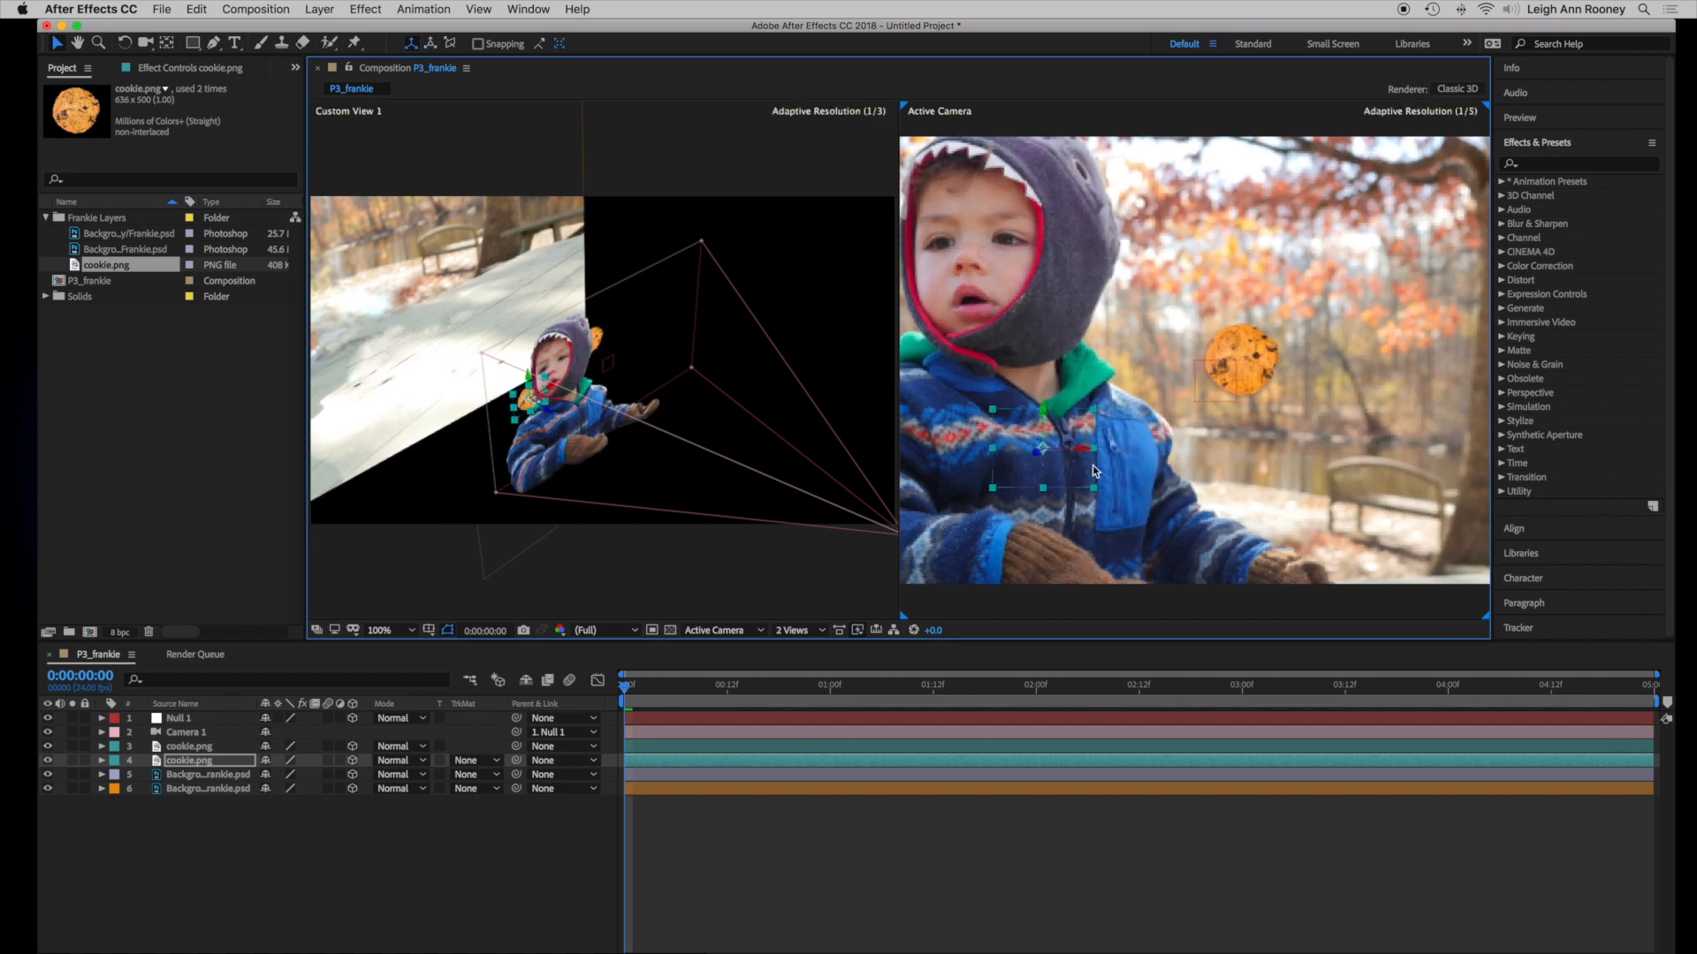
left_click_drag(548, 412, 712, 515)
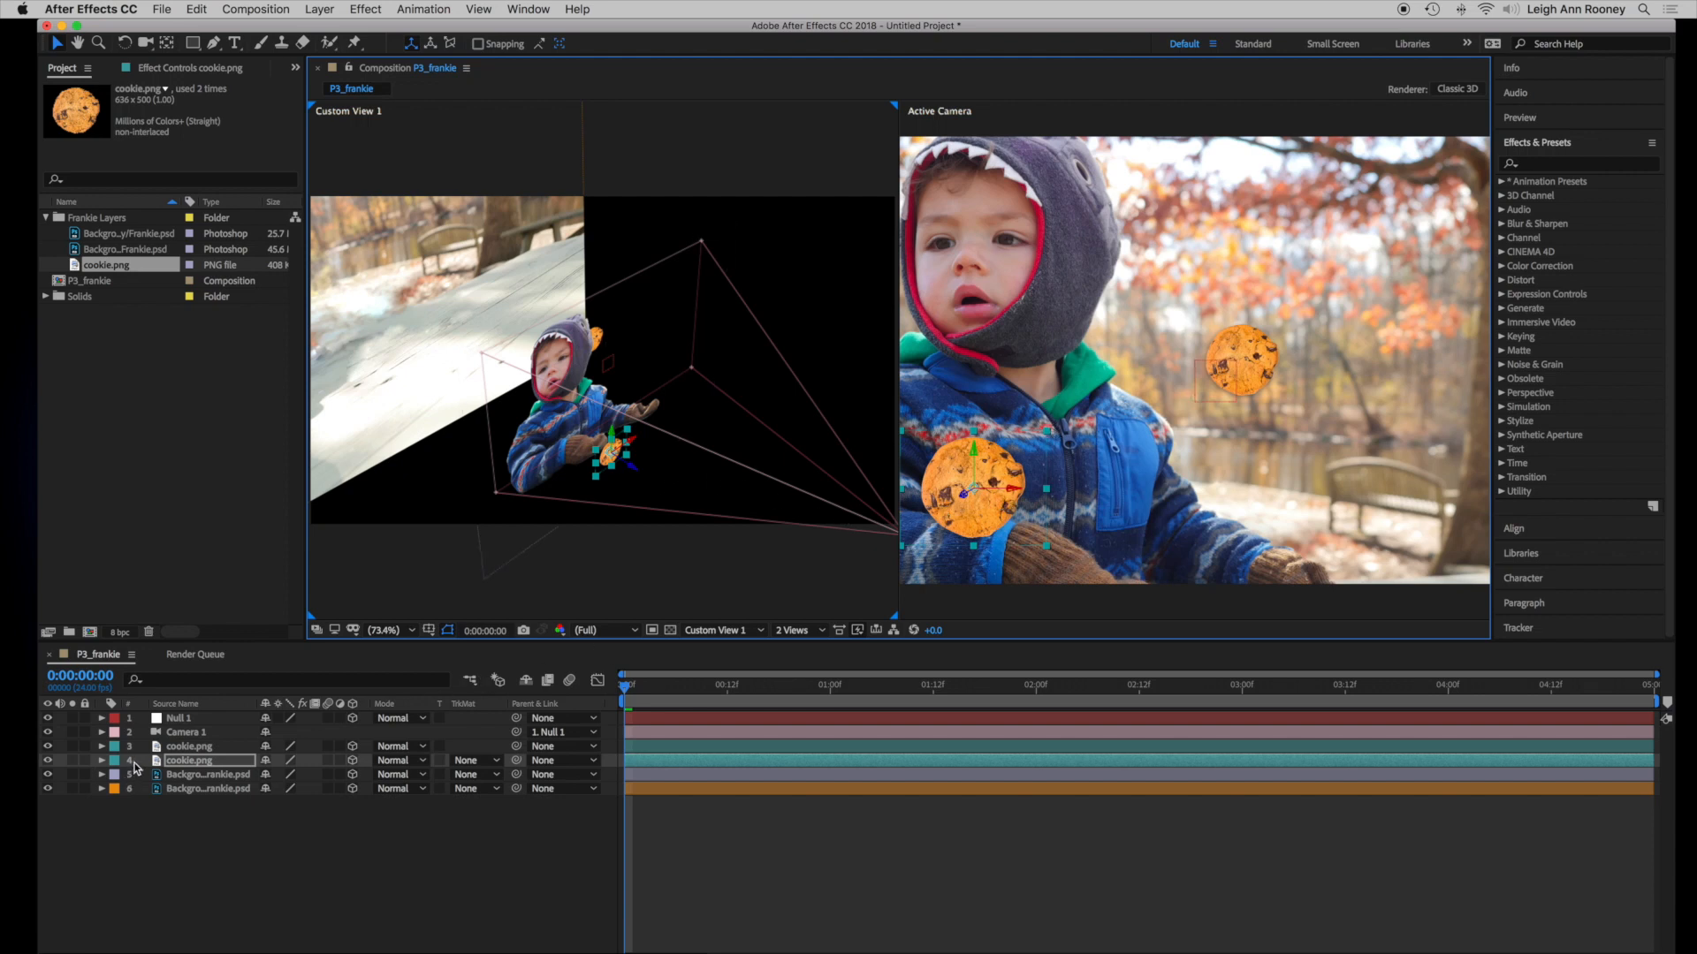
Rotate the foreground cookie on all three axes, with Y at 20° and Z at 125°, scale it to 41% and collapse its properties
key("r")
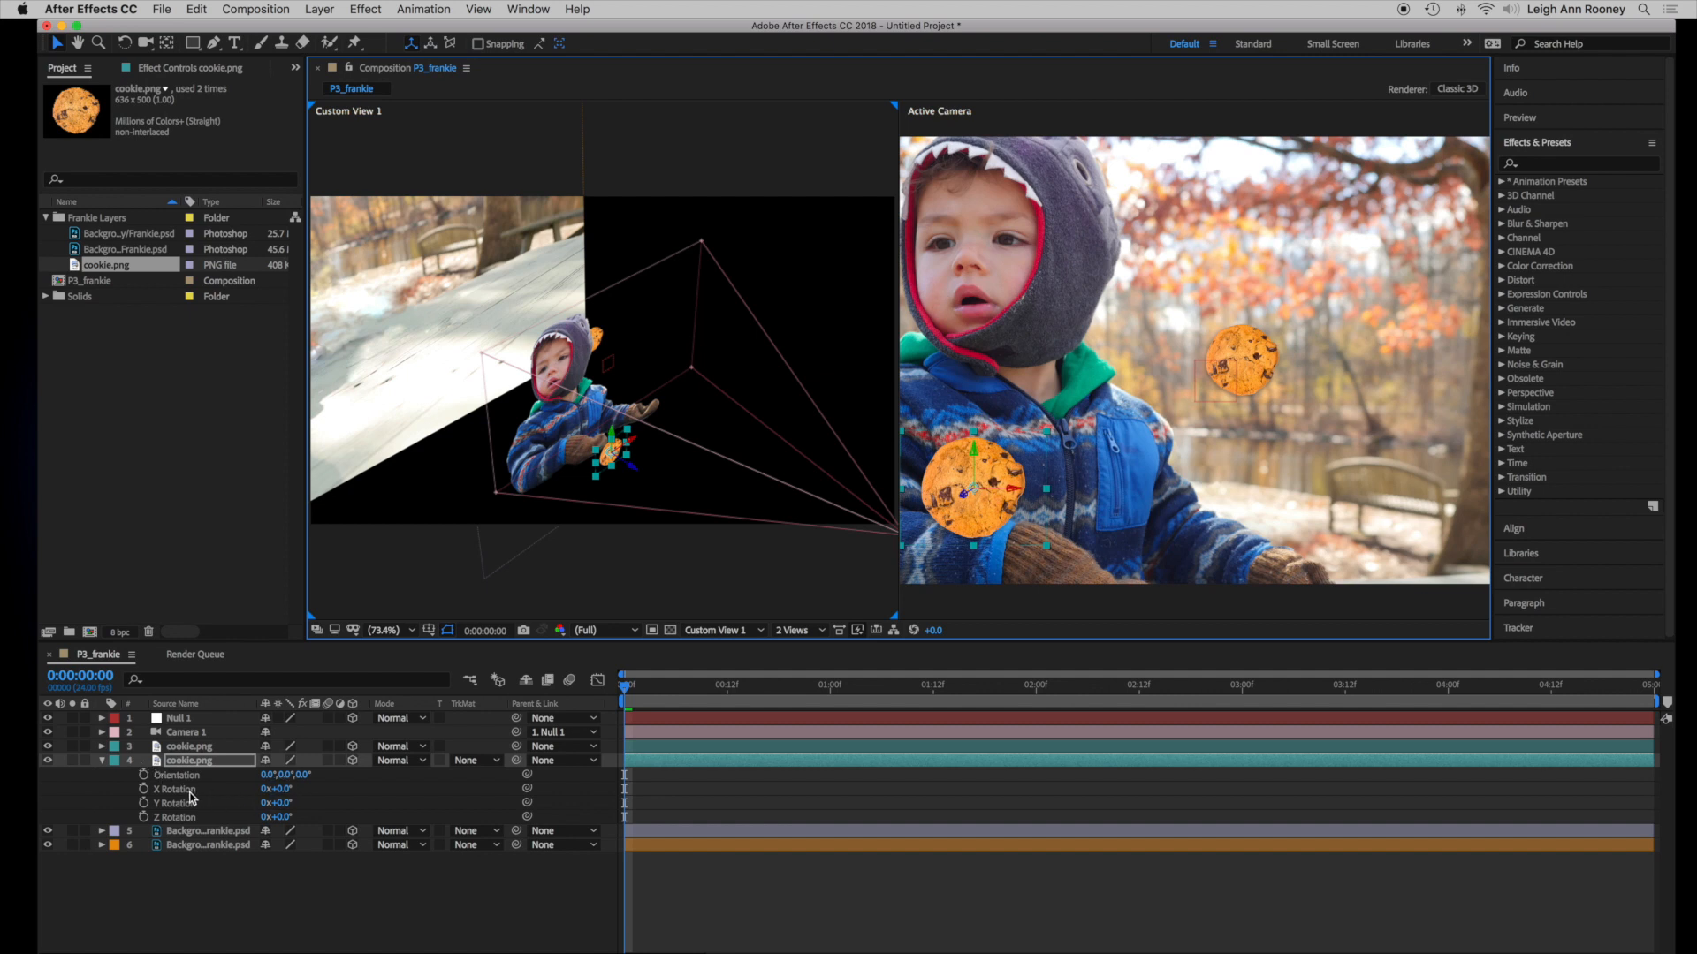
left_click_drag(279, 789, 389, 822)
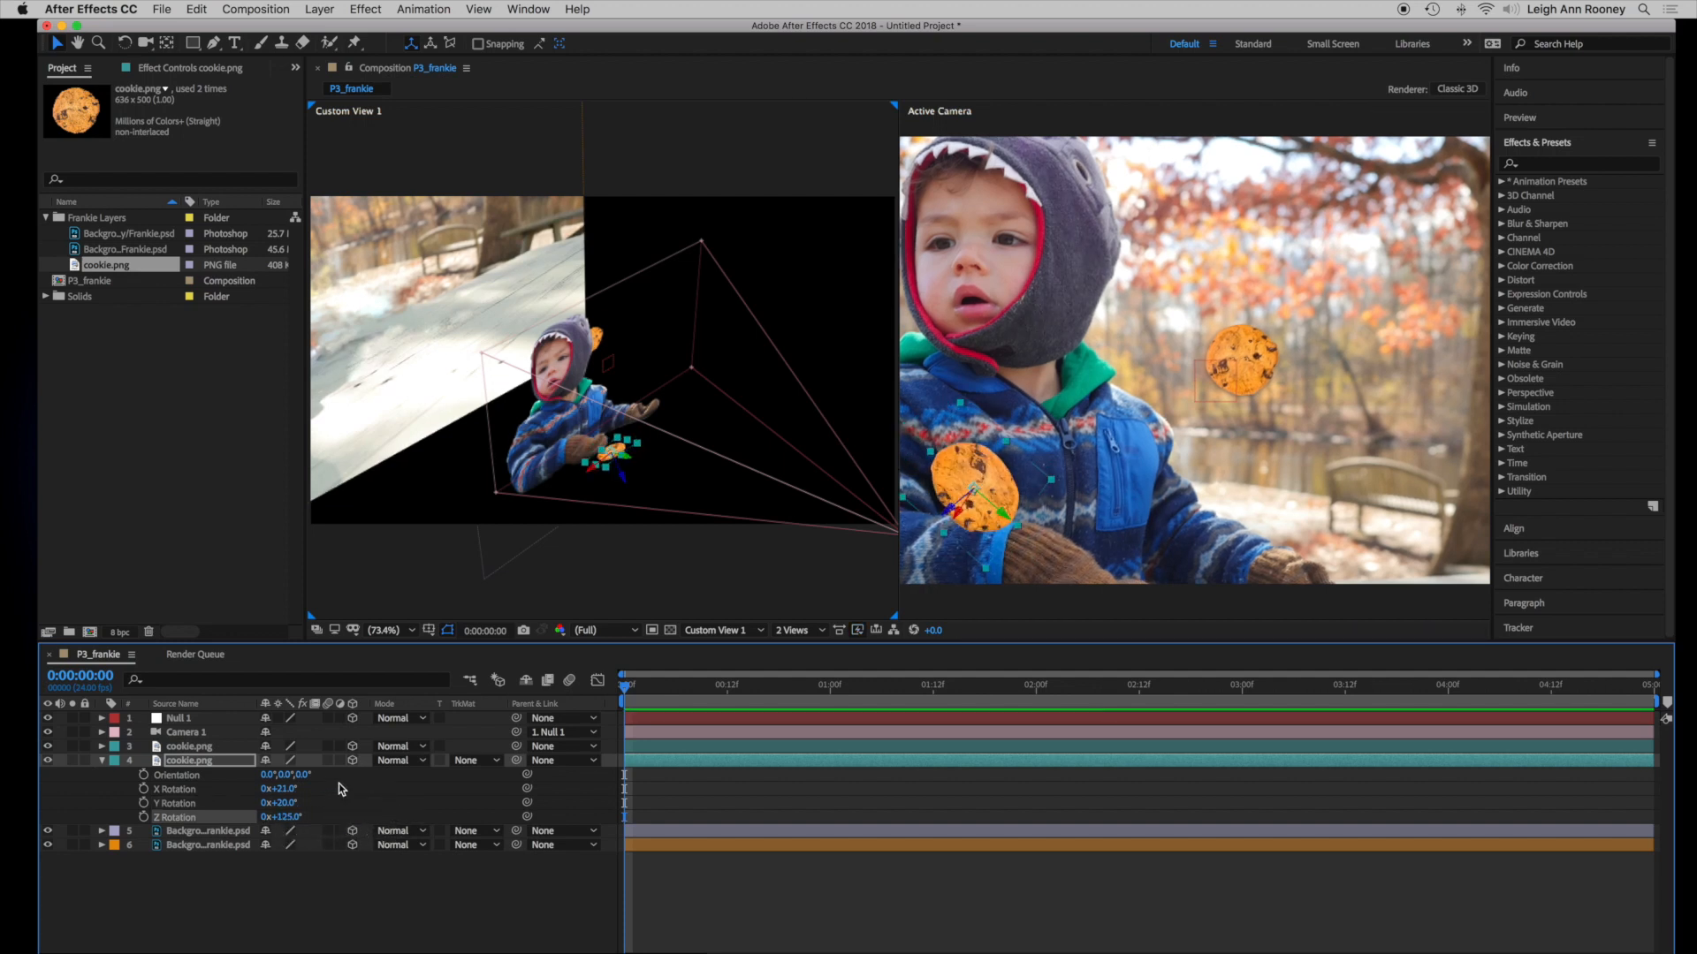
key("s")
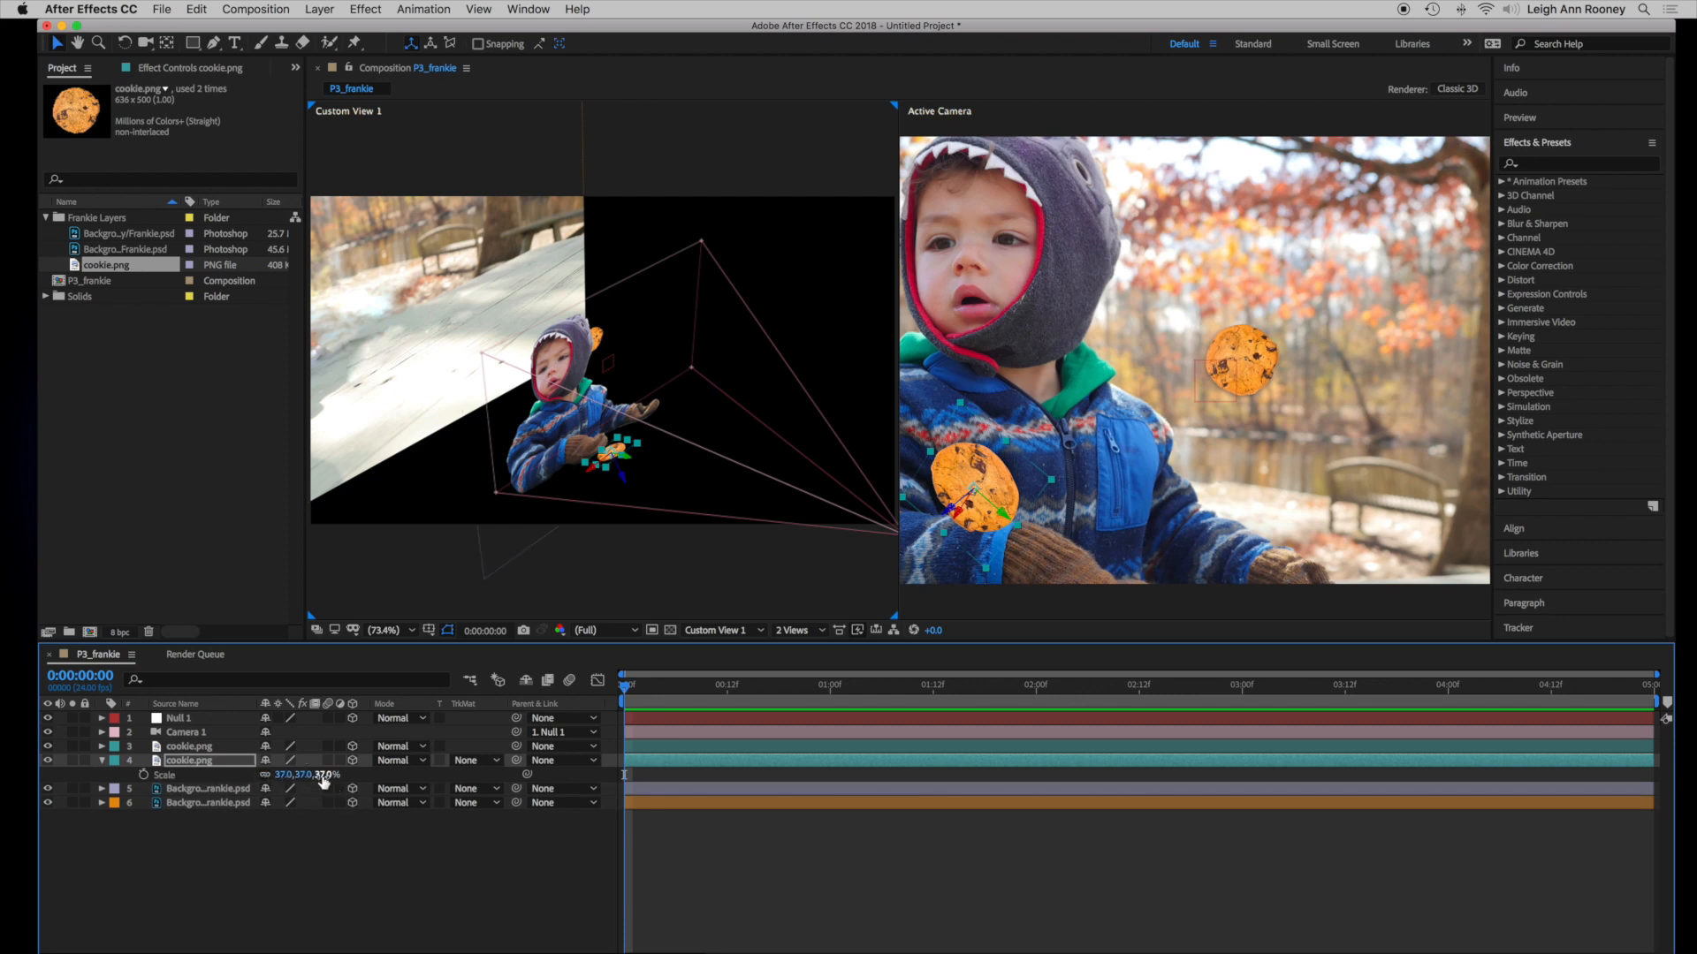
left_click_drag(283, 782, 284, 783)
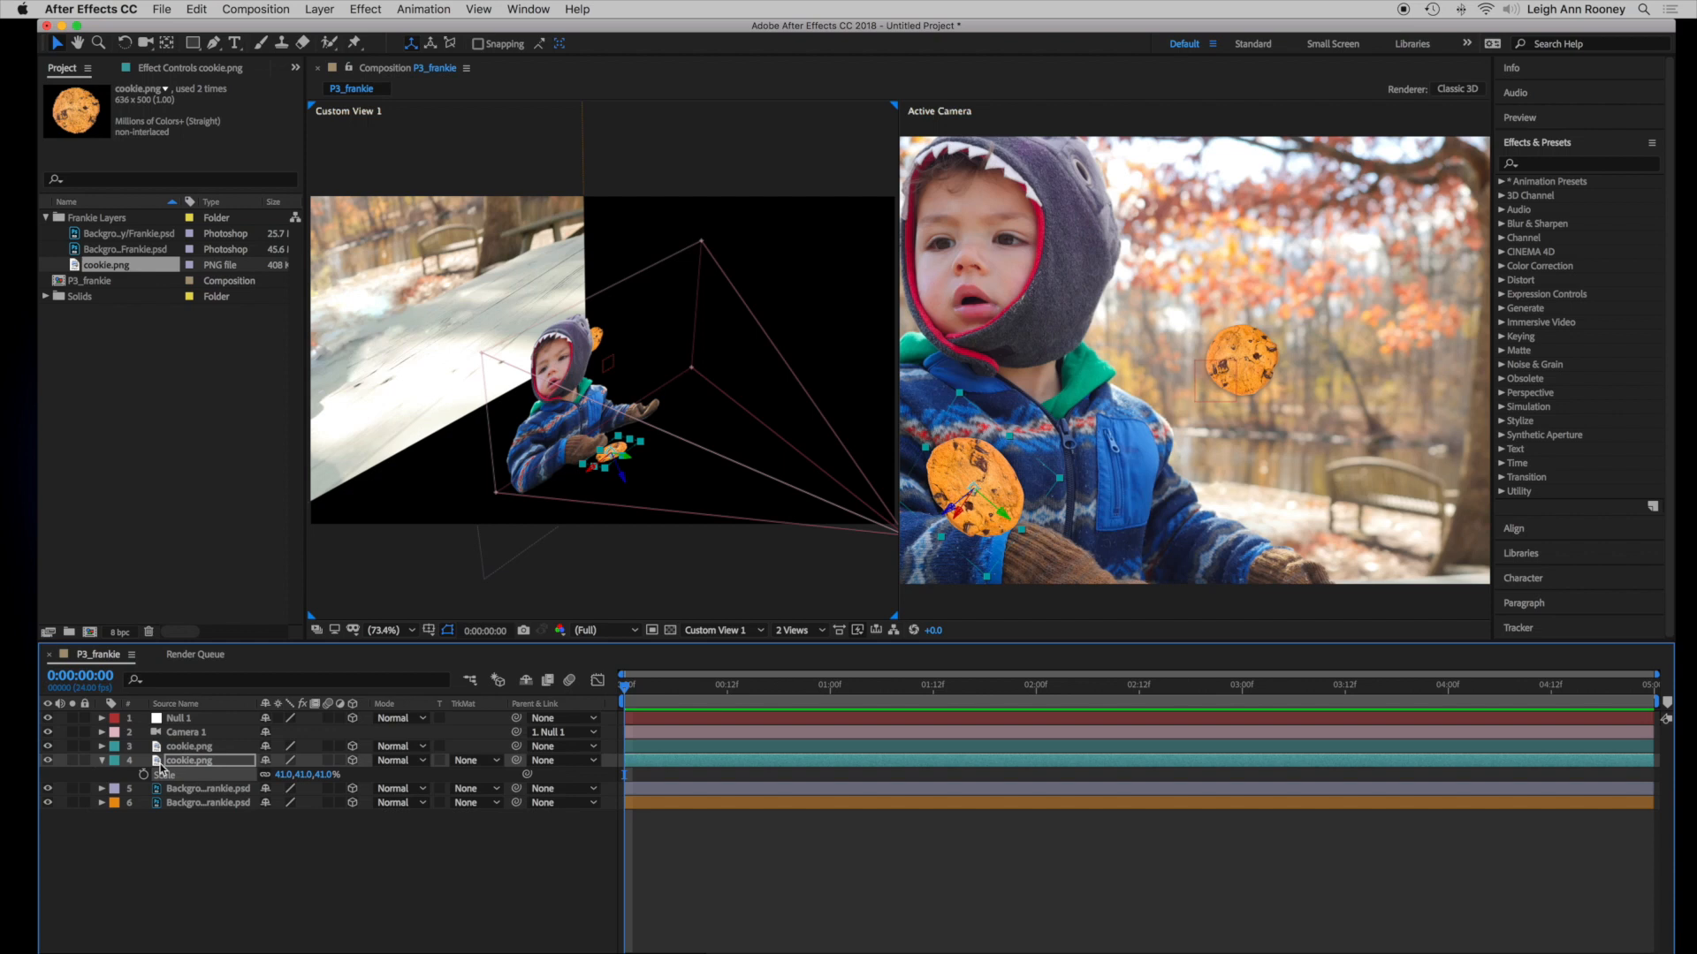
left_click(102, 761)
Duplicate the original cookie and move the copy up and back among the tree branches, to position 1268.2, 63.0, 370.5
left_click(185, 748)
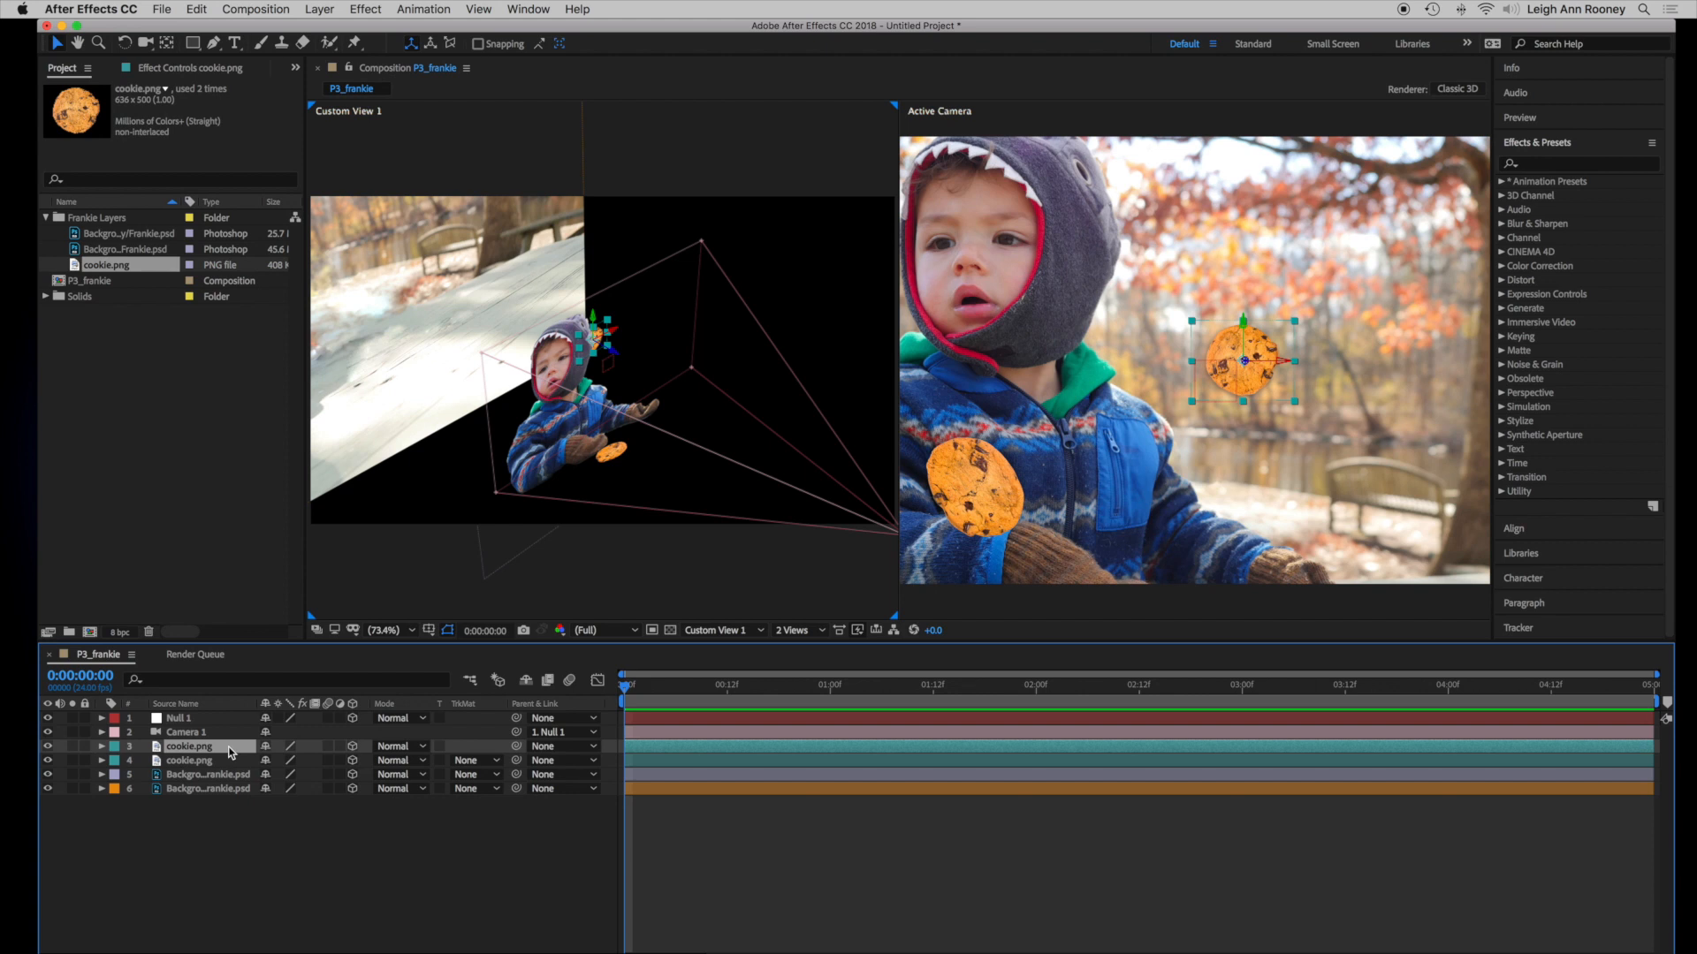
key("super+d")
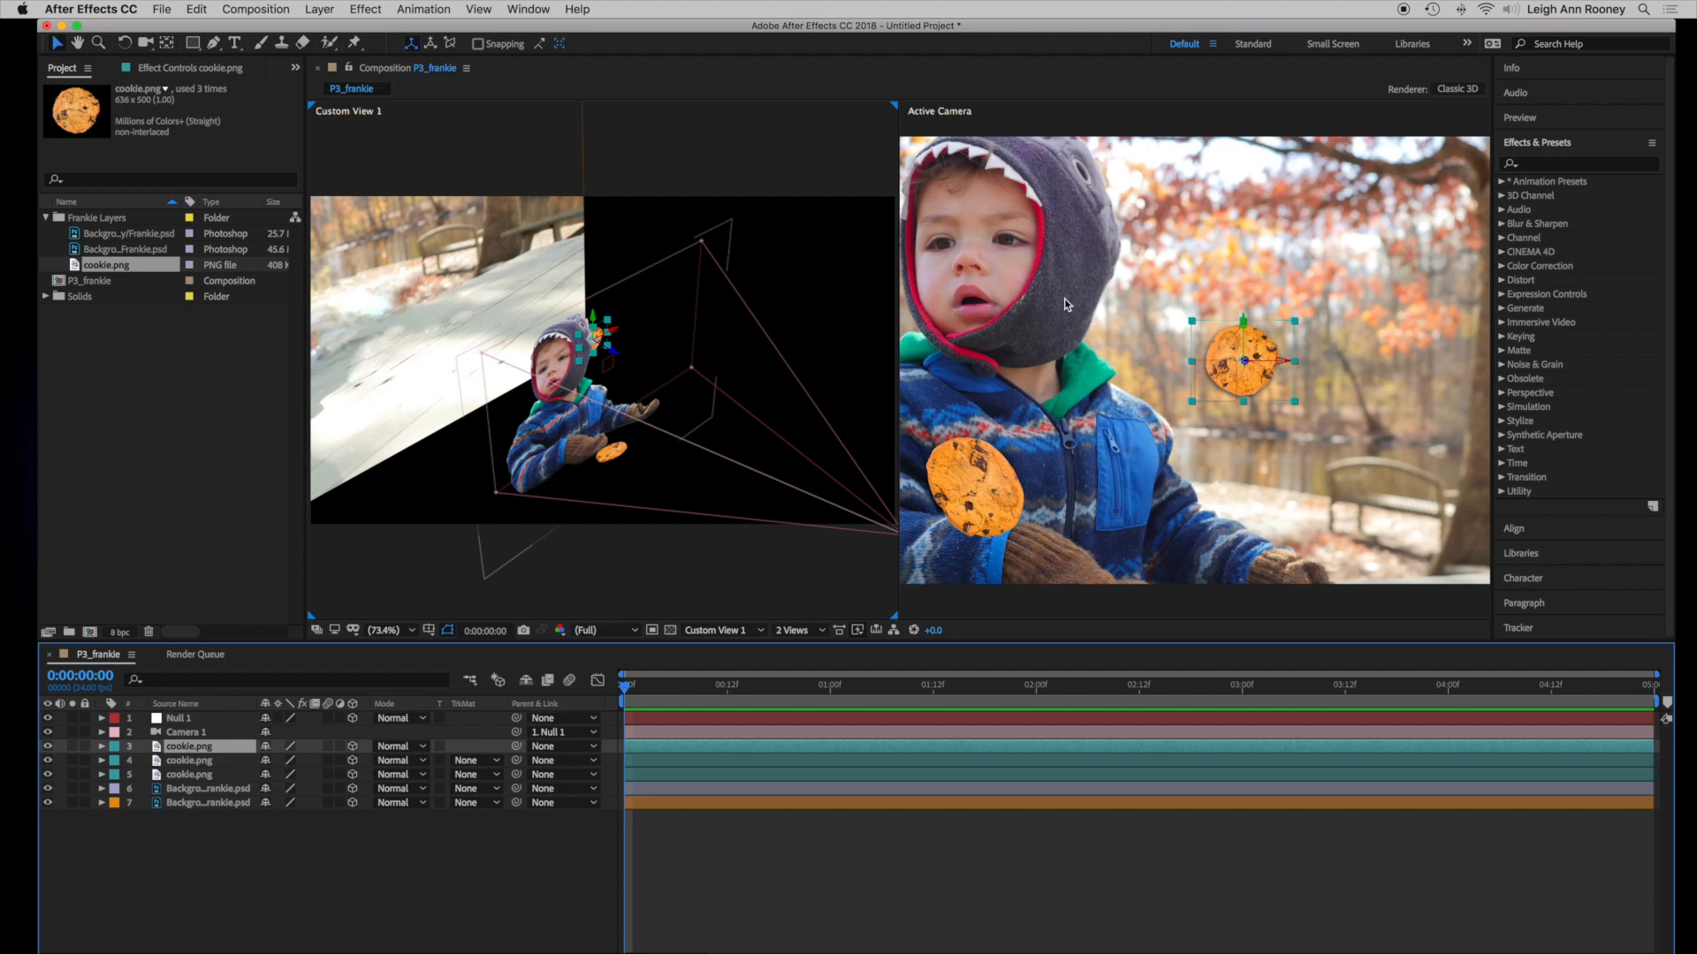
key("p")
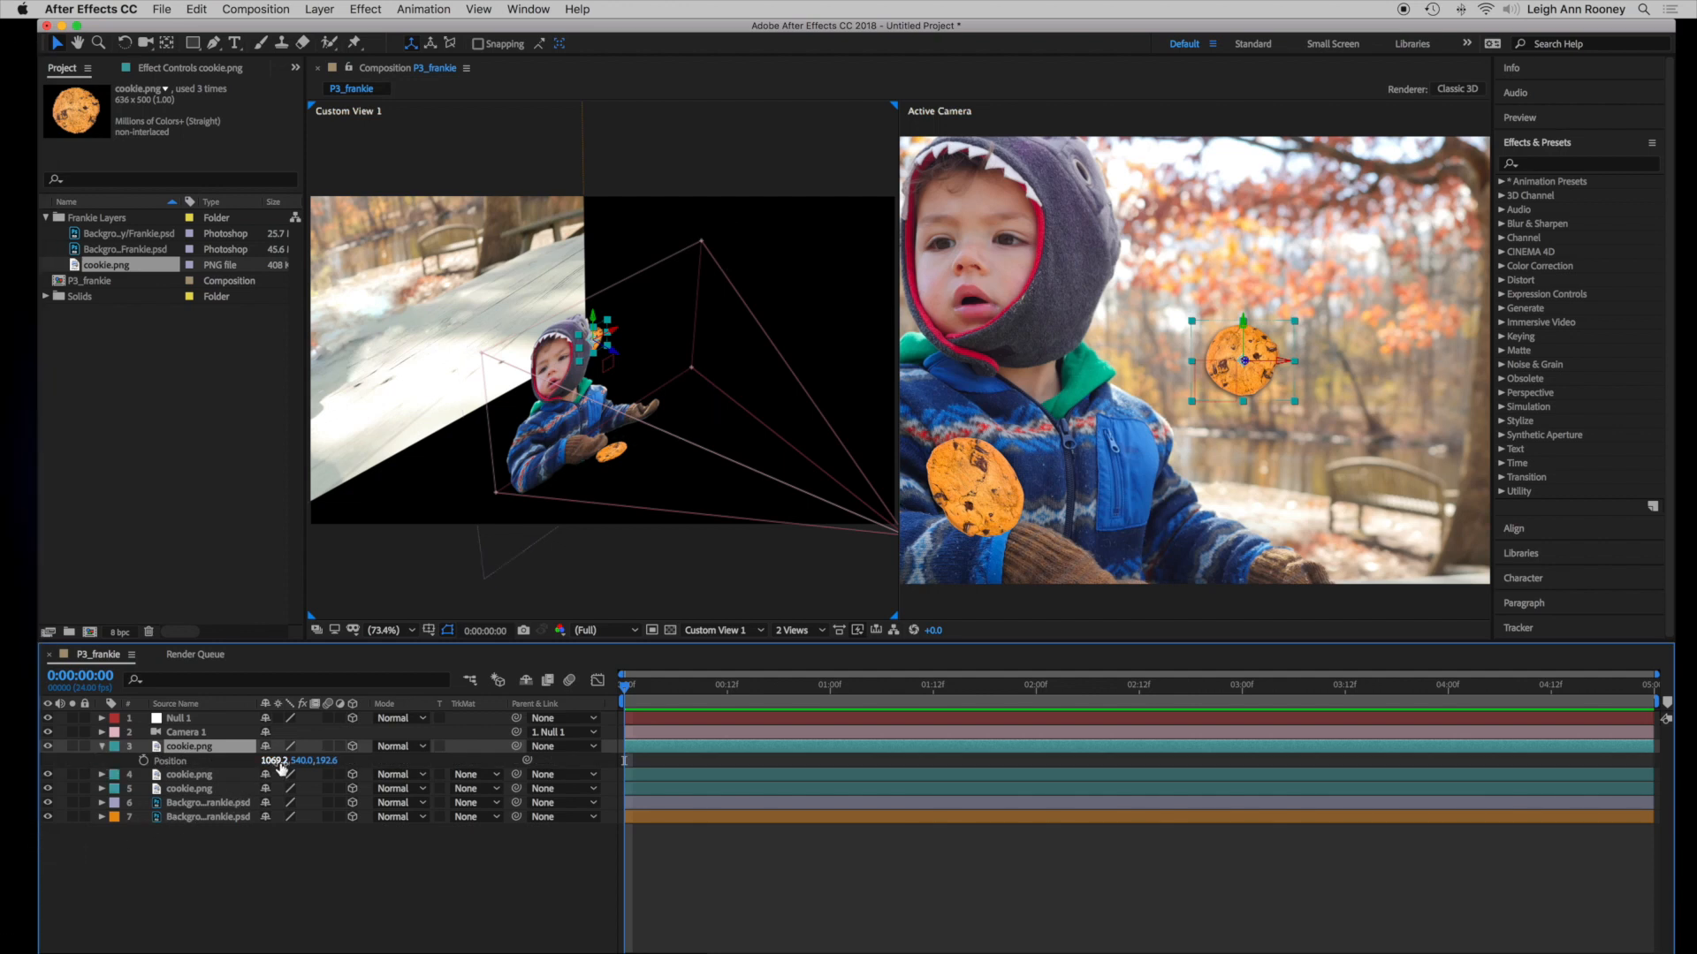
left_click_drag(283, 766, 446, 772)
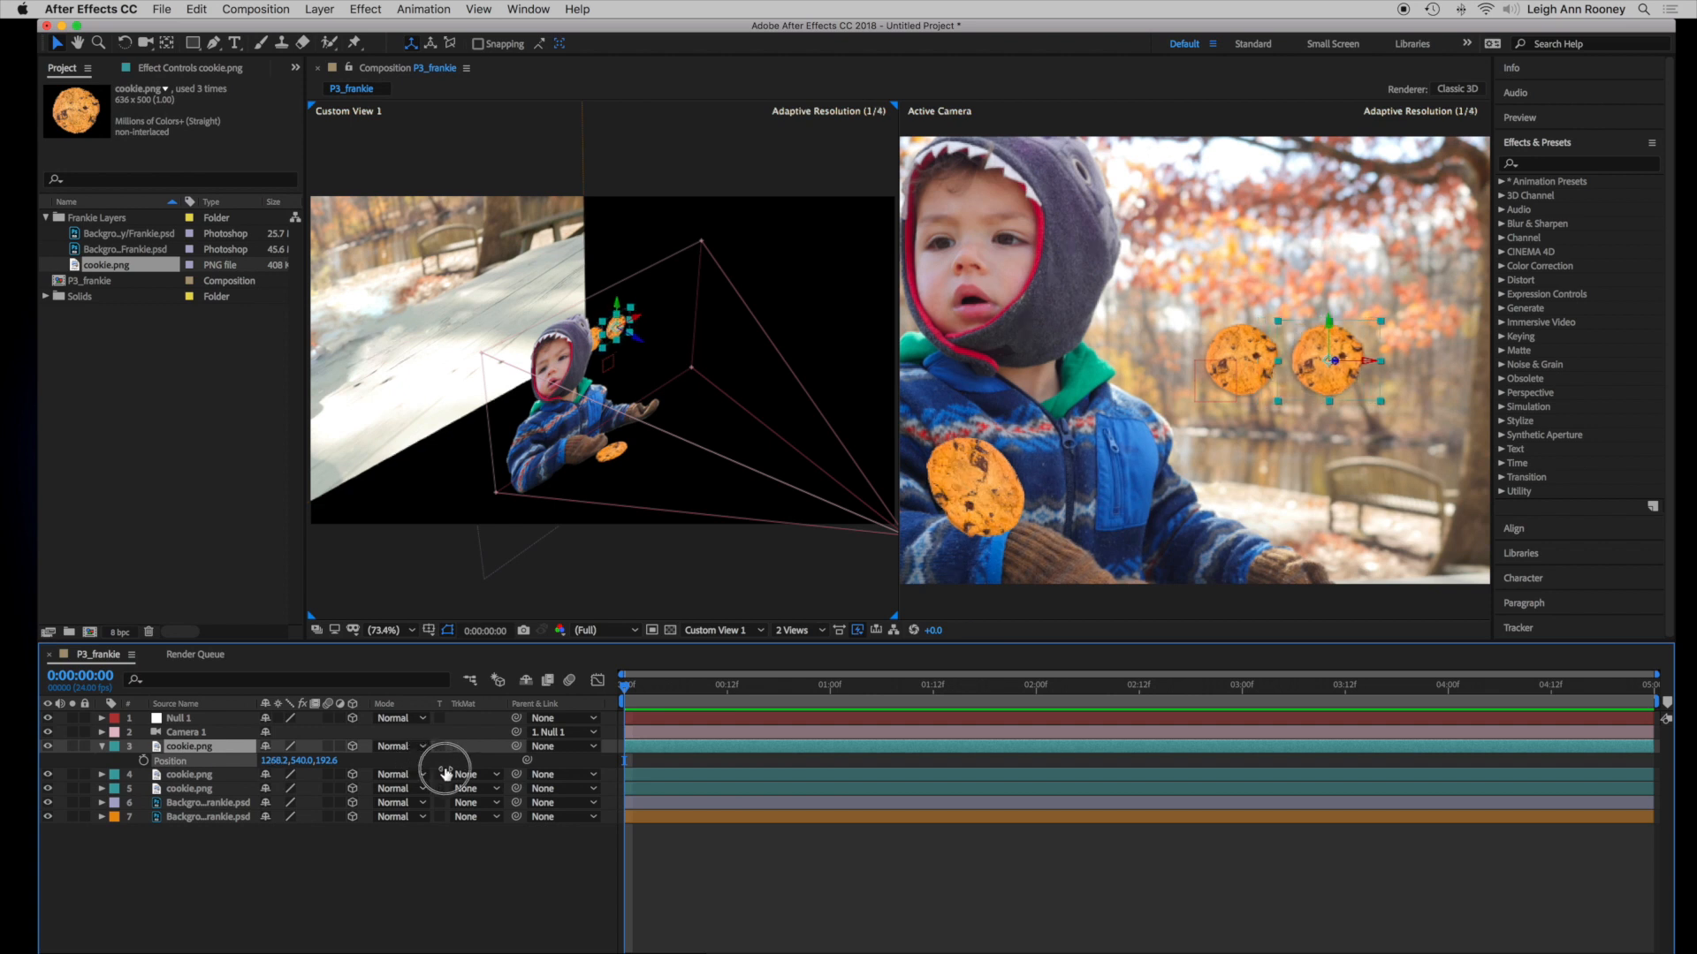
left_click_drag(300, 761, 7, 739)
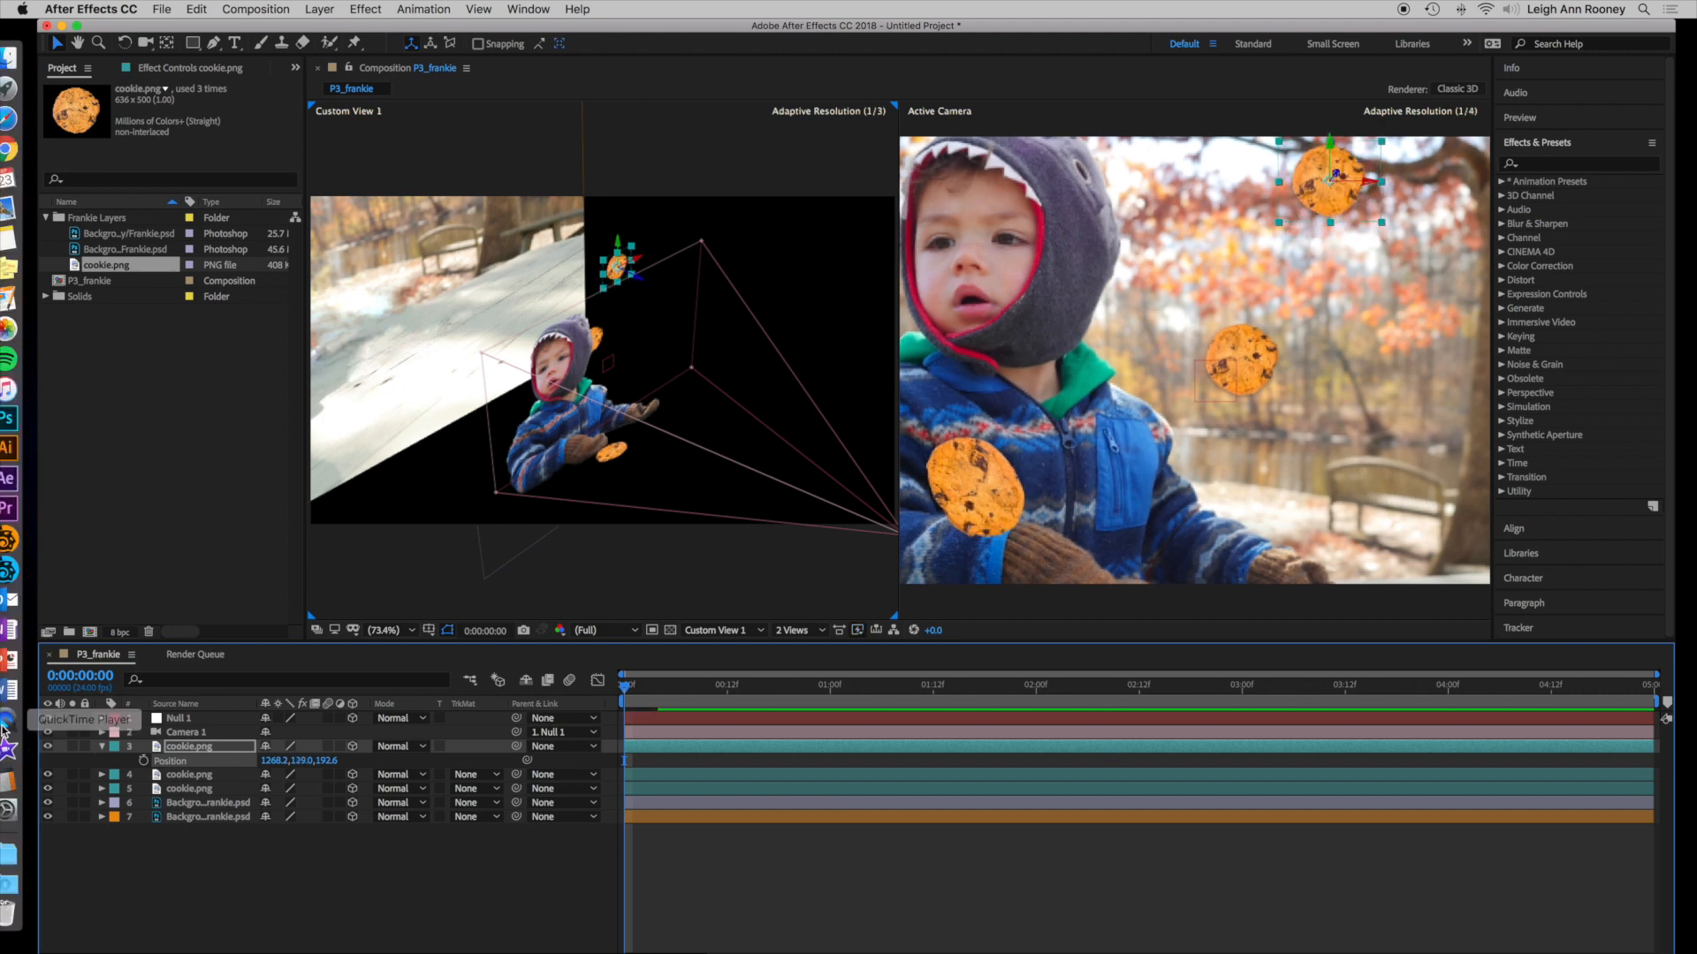
left_click_drag(299, 761, 252, 766)
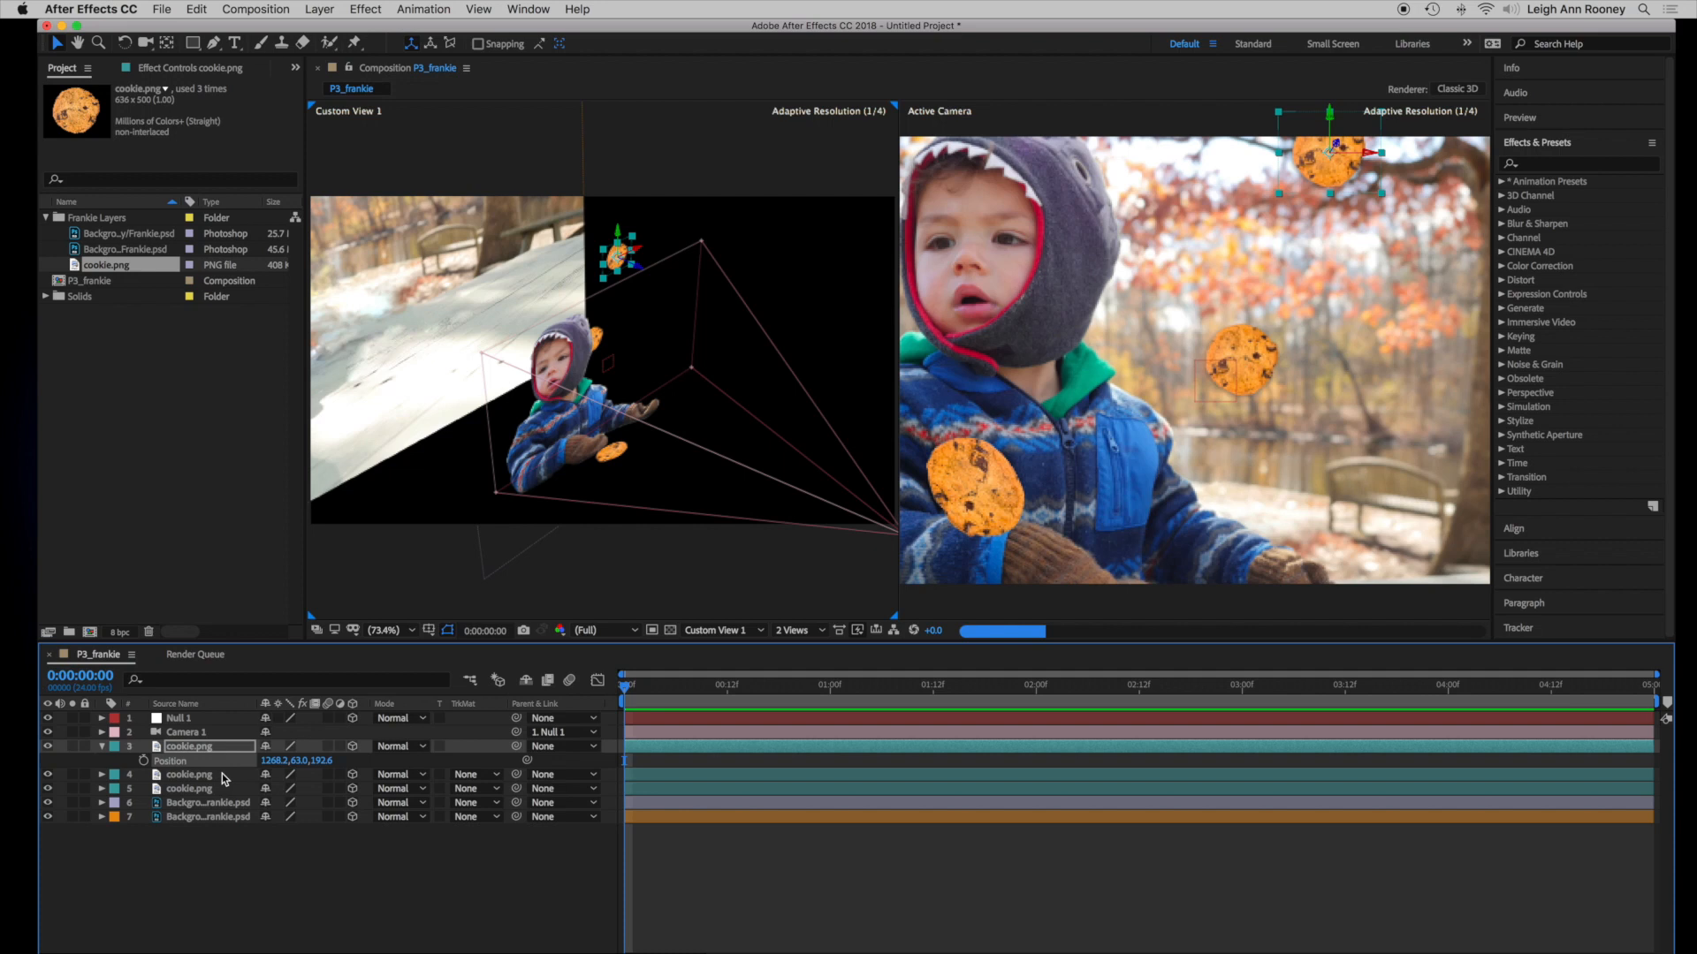
left_click_drag(636, 264, 591, 261)
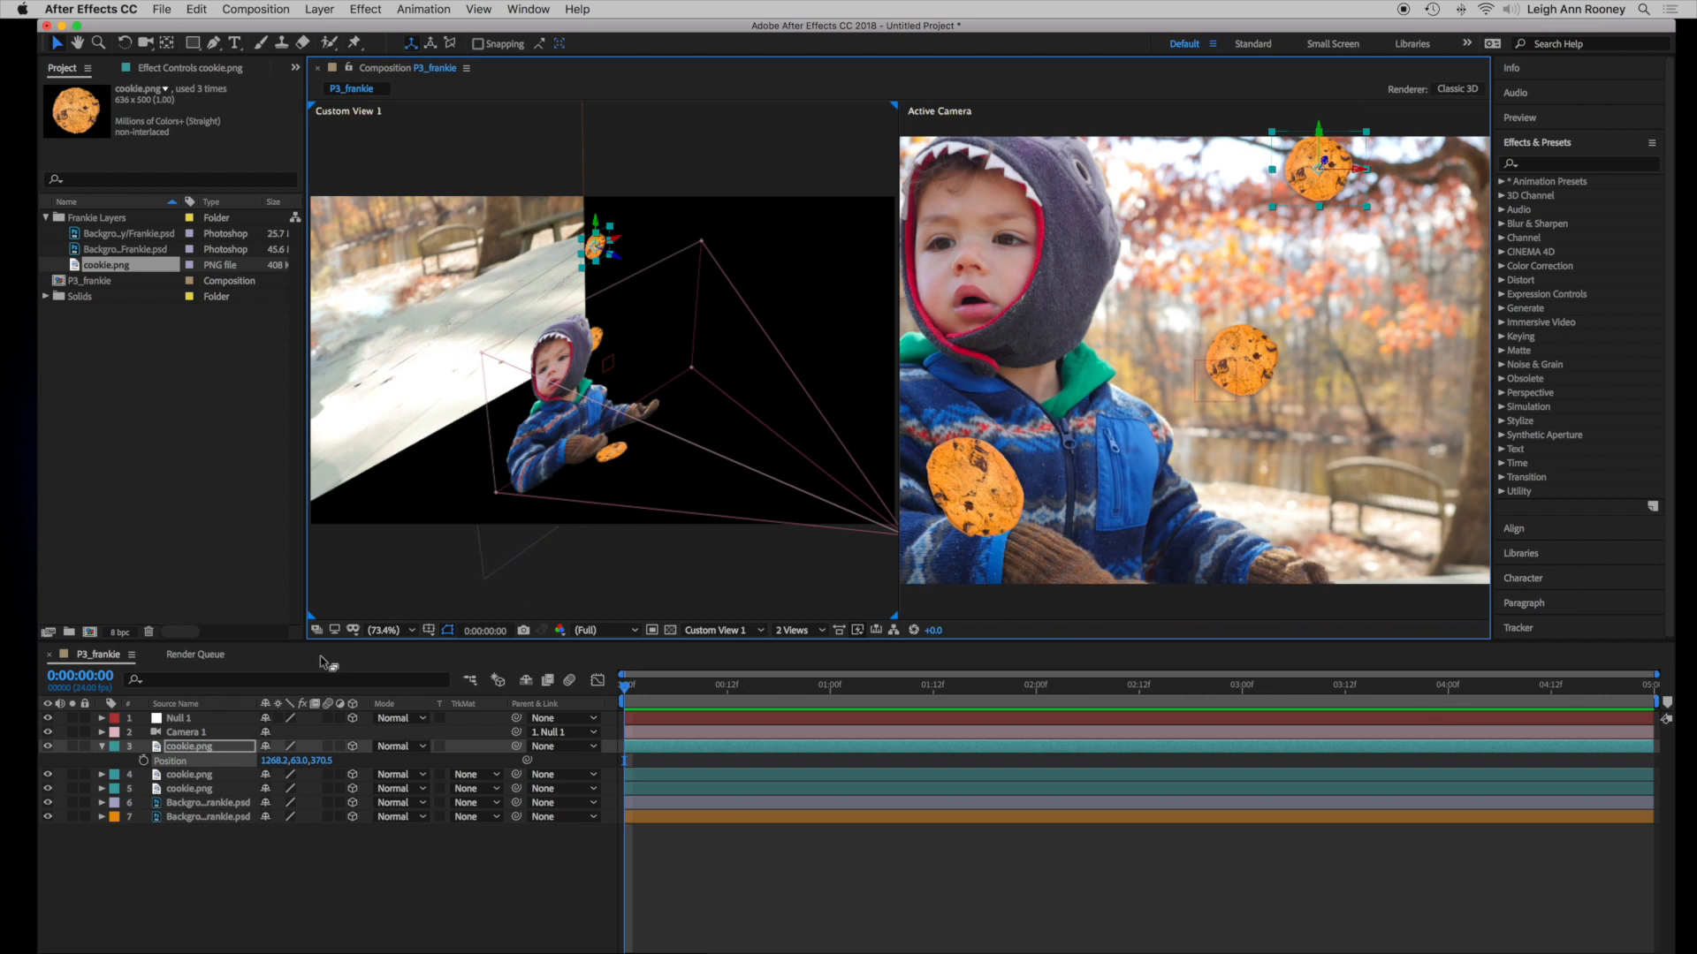
Set the branch cookie's Z orientation to 115° and its rotations to X -29°, Y -20° and Z -11°, then collapse its properties
key("r")
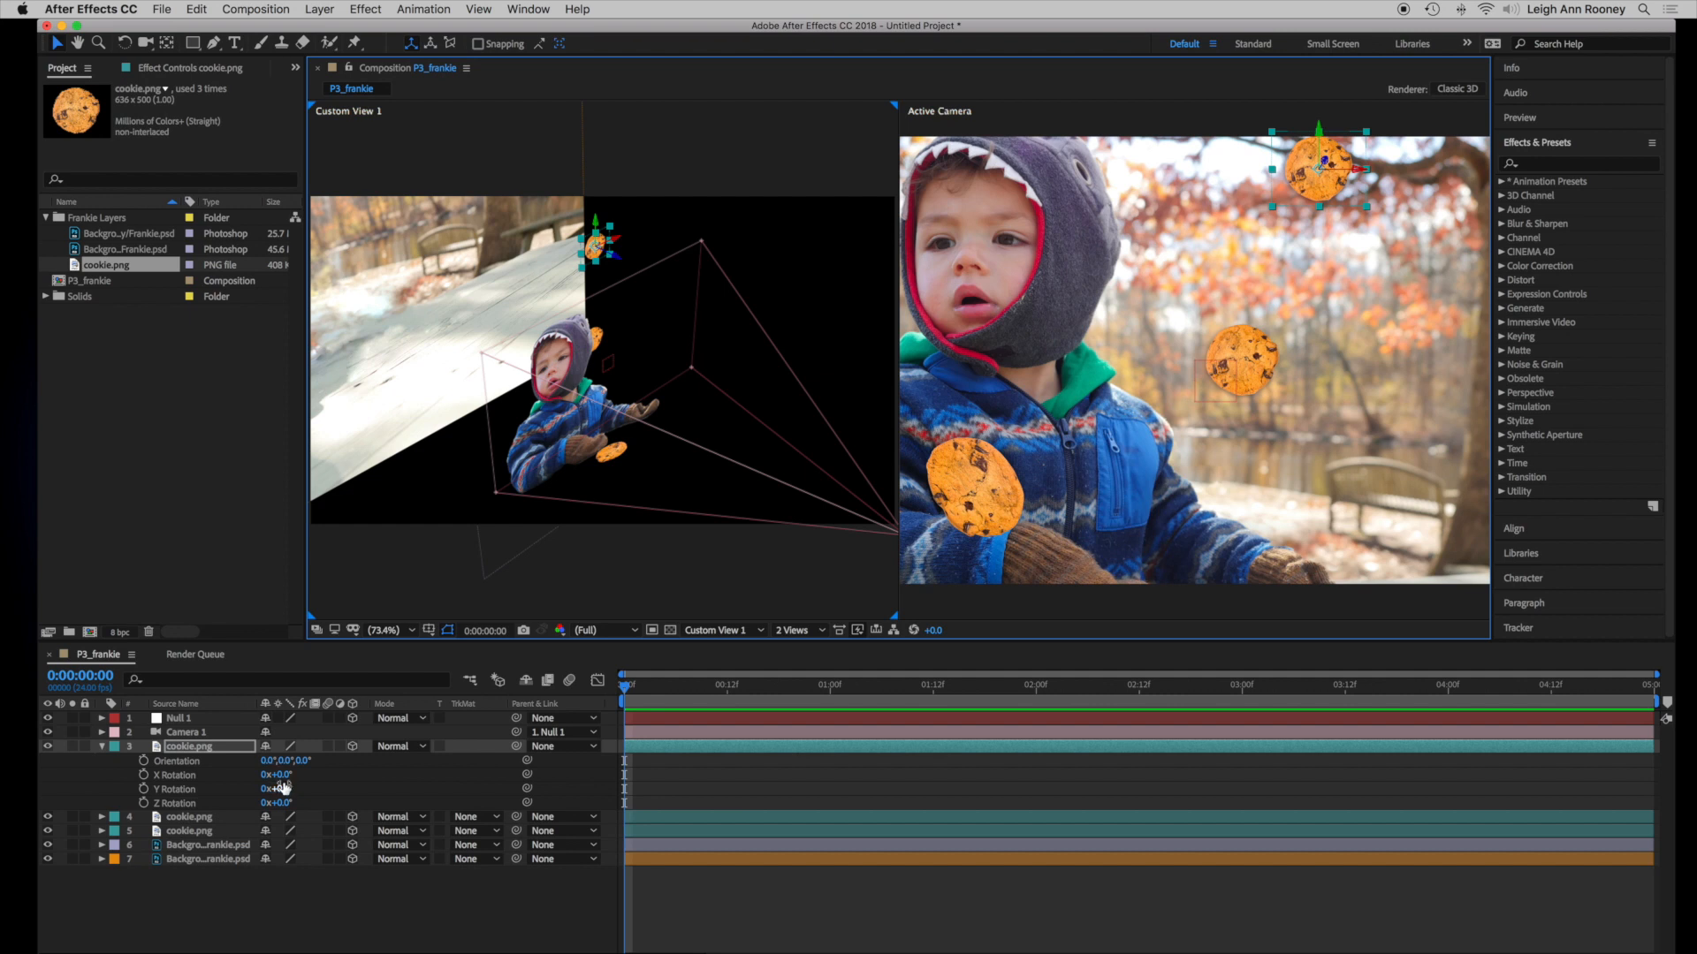
left_click_drag(304, 761, 404, 766)
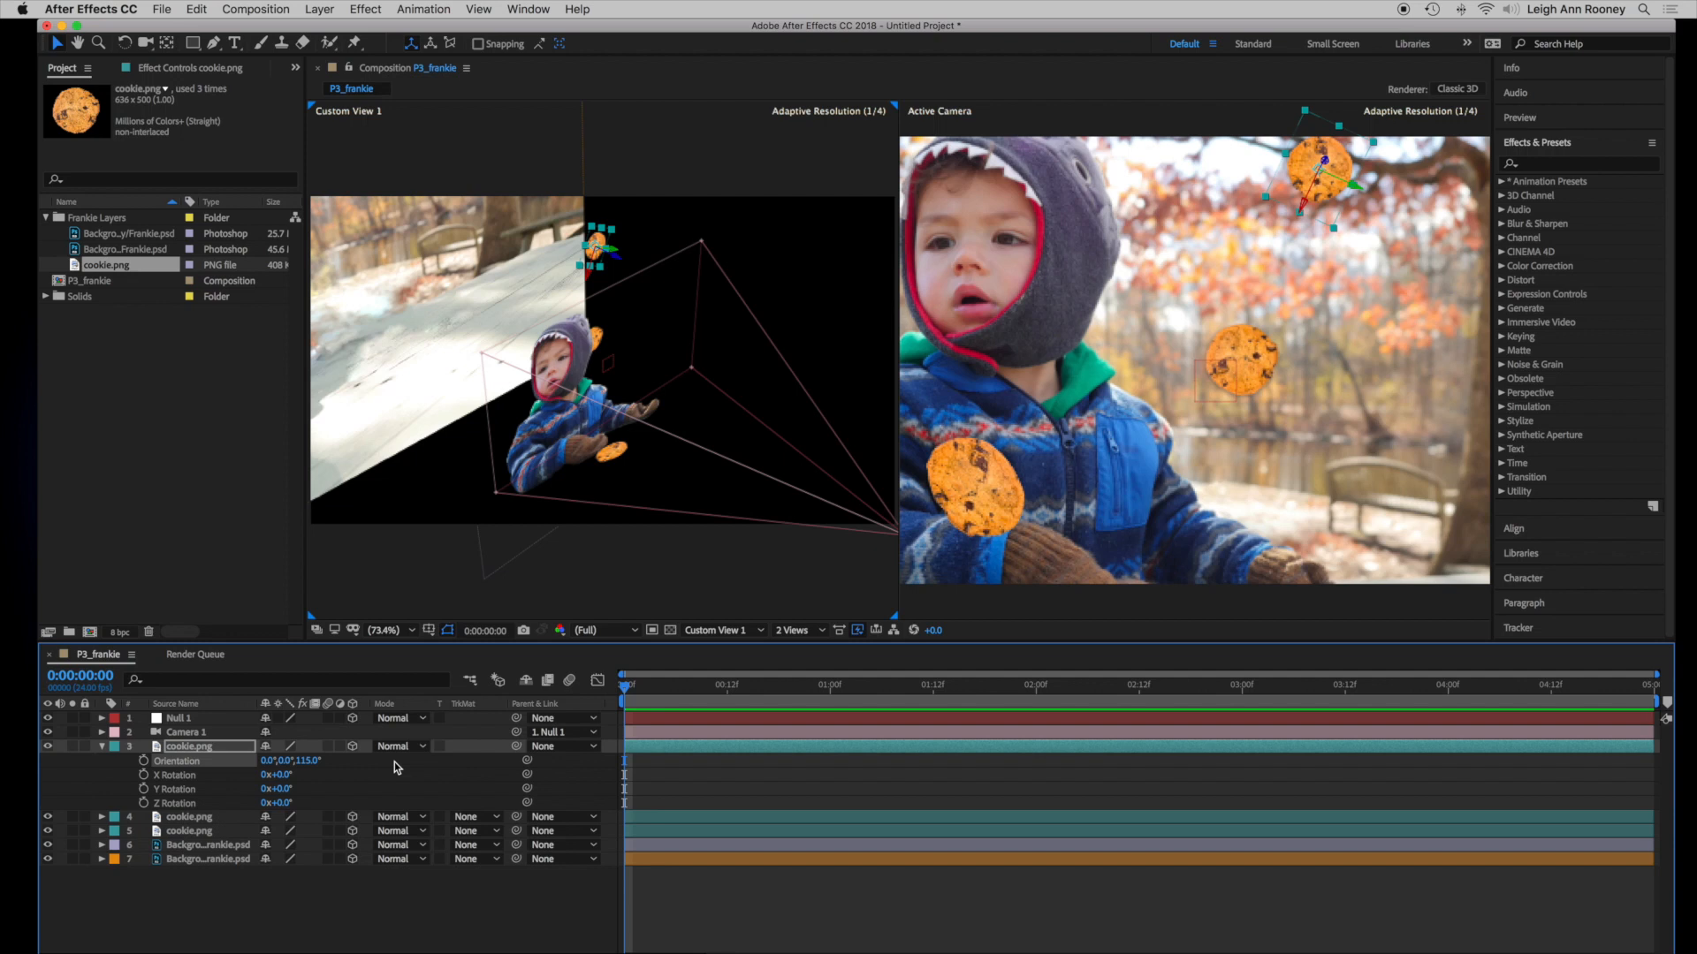
mouse_move(281, 775)
left_mouse_down()
mouse_move(301, 779)
mouse_move(228, 777)
mouse_move(256, 781)
left_mouse_up()
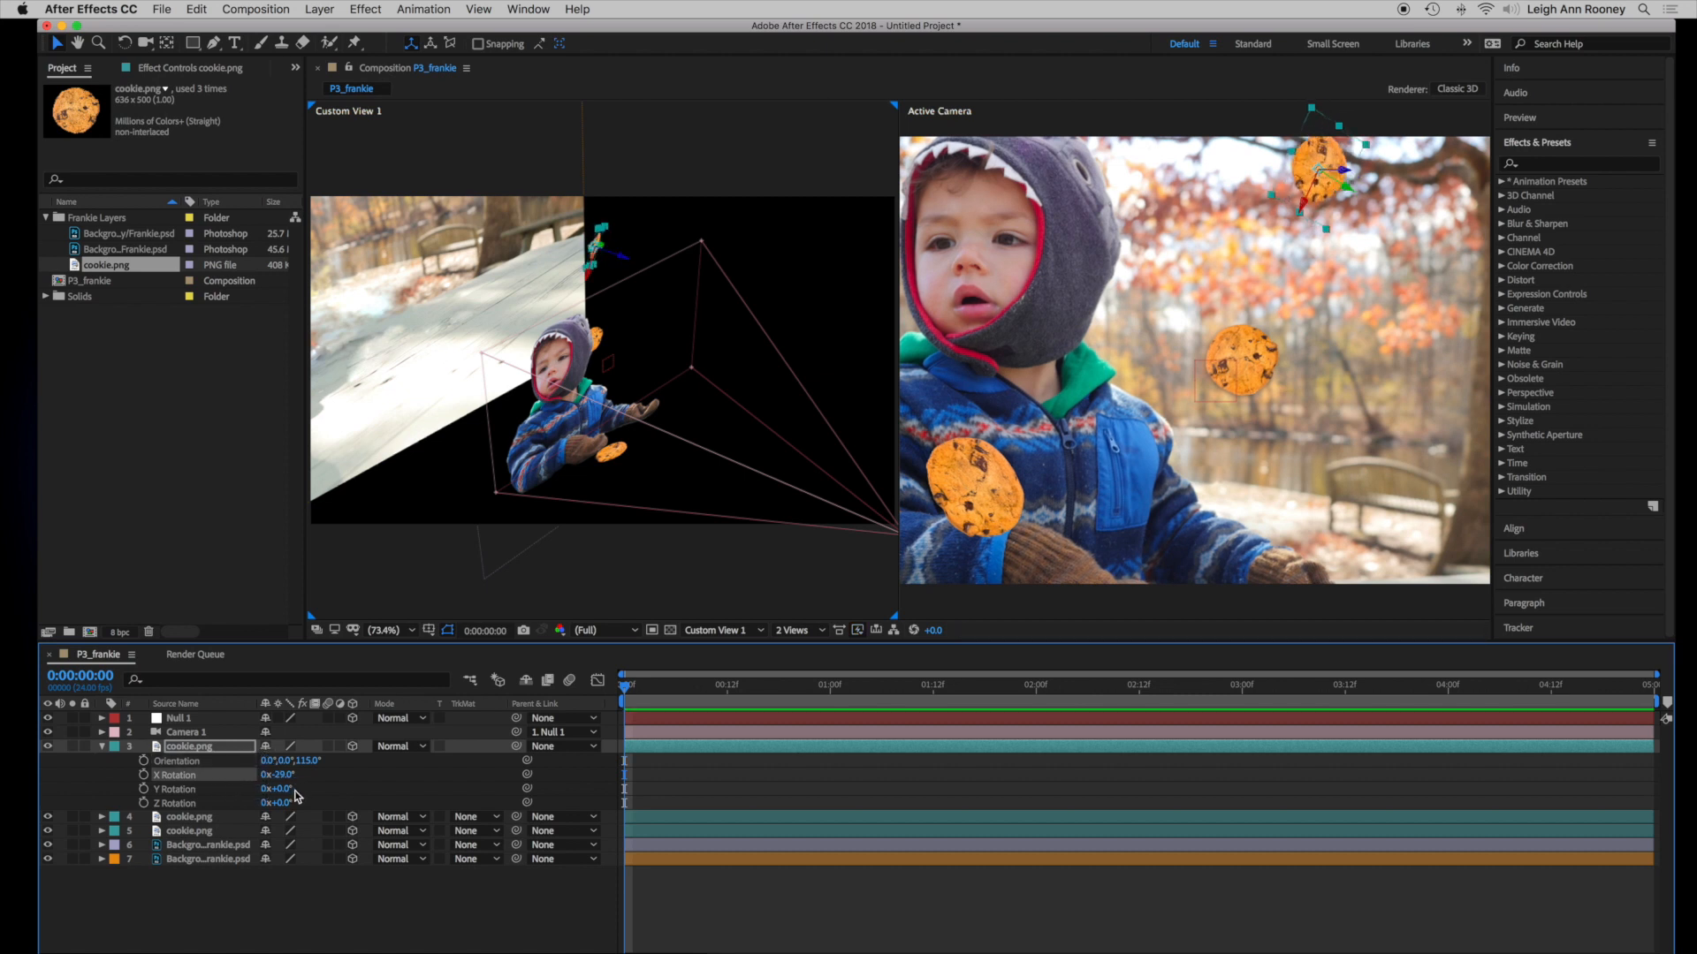
left_click_drag(287, 791, 271, 797)
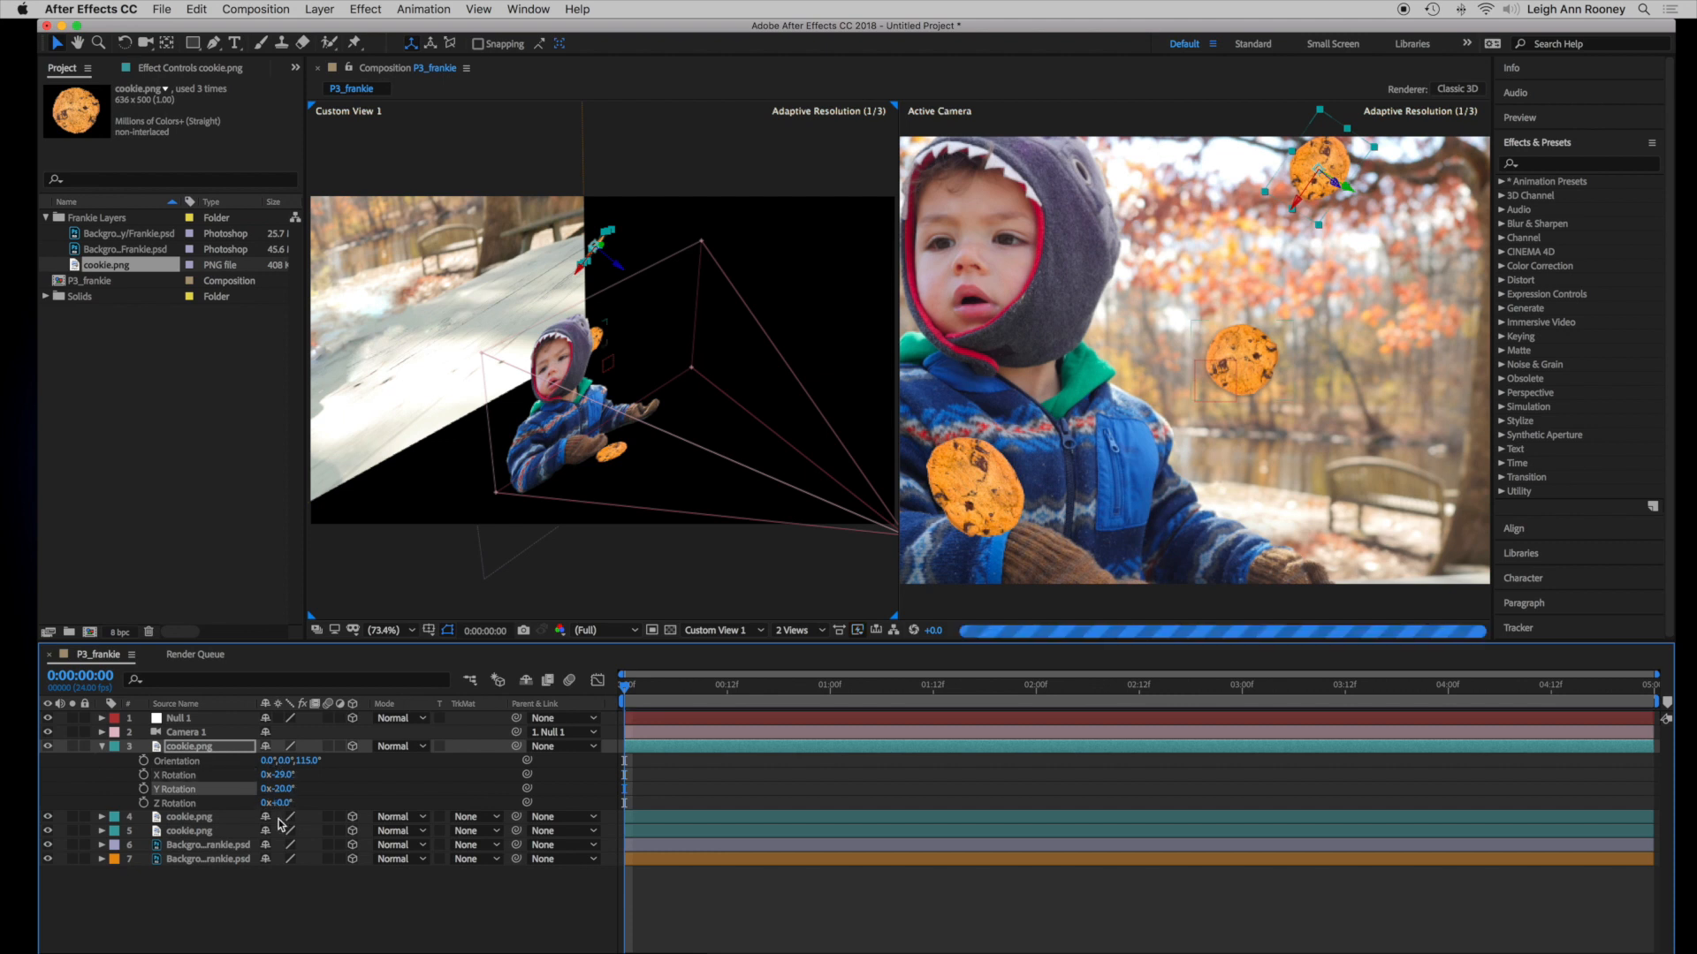
left_click_drag(281, 806, 273, 803)
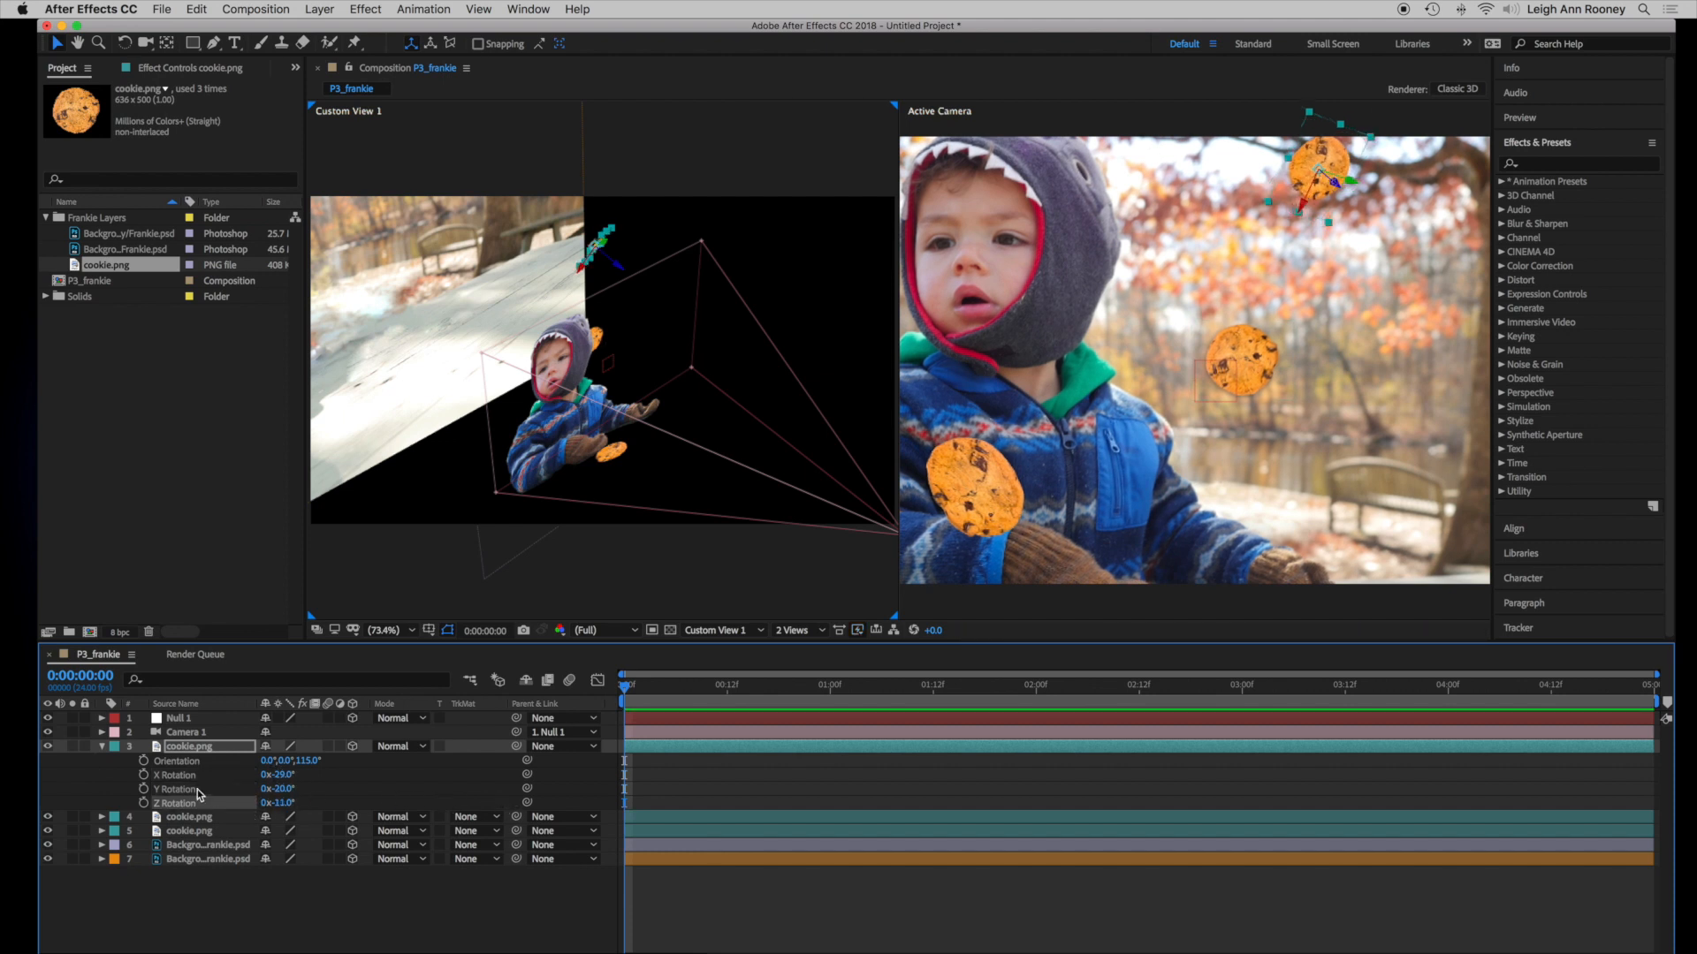
left_click(101, 748)
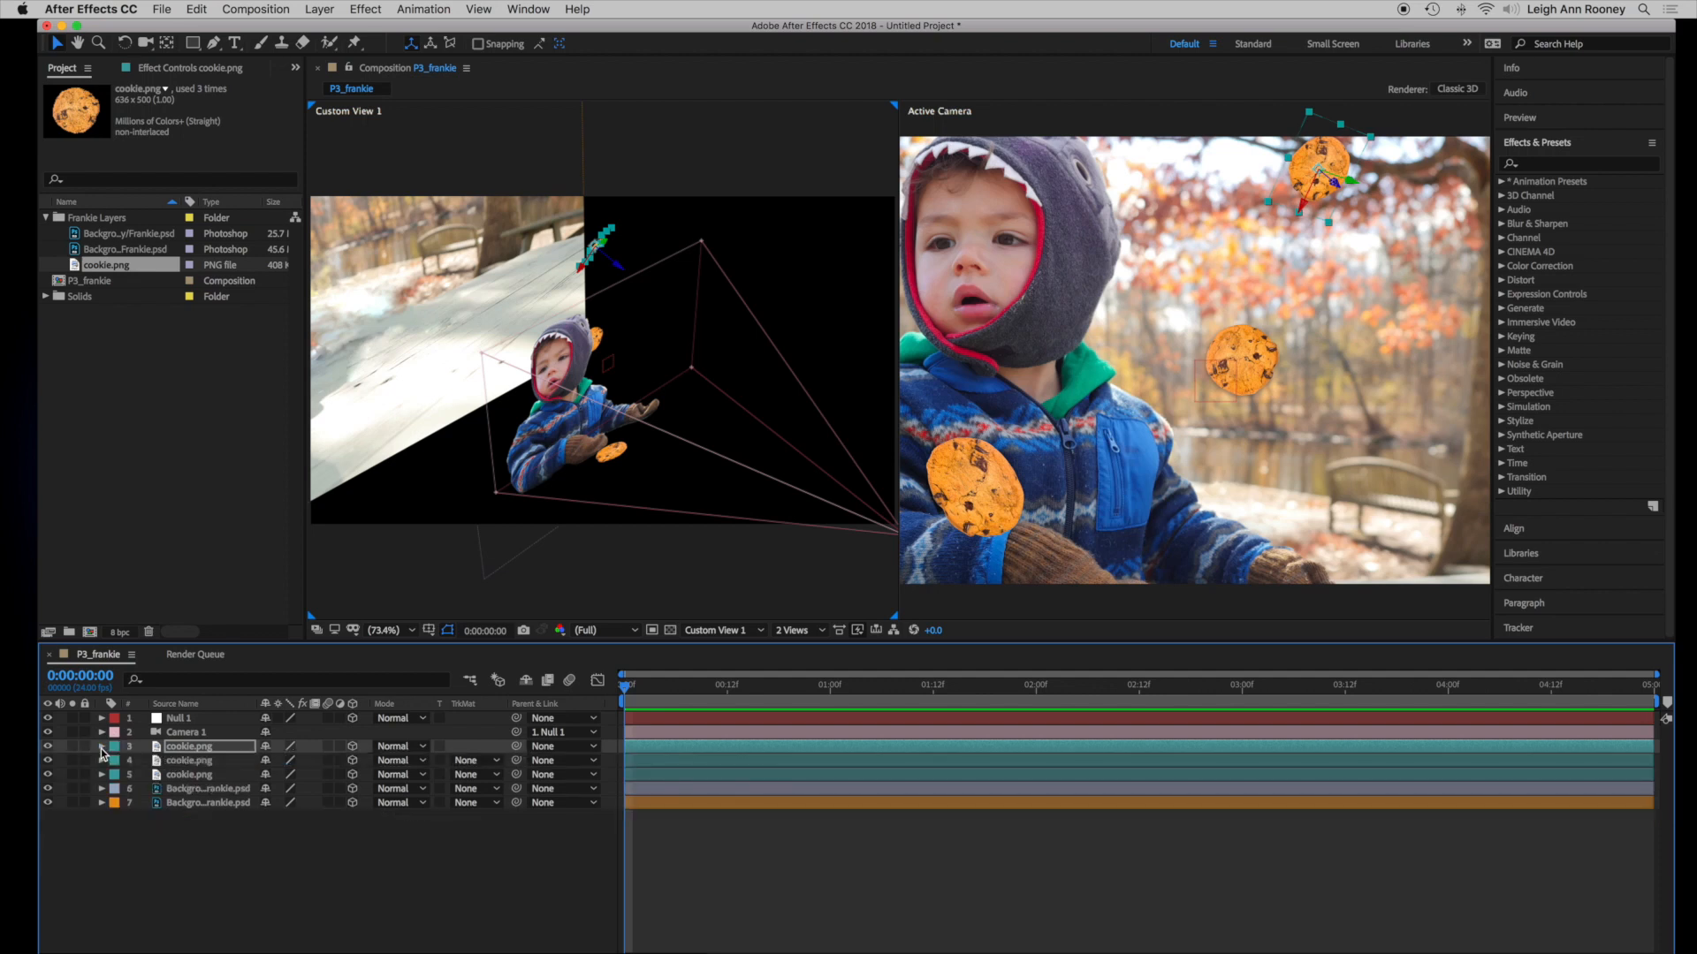
Tilt the original cookie with a Z orientation of 328° and a negative X rotation, and collapse its properties
left_click(194, 760)
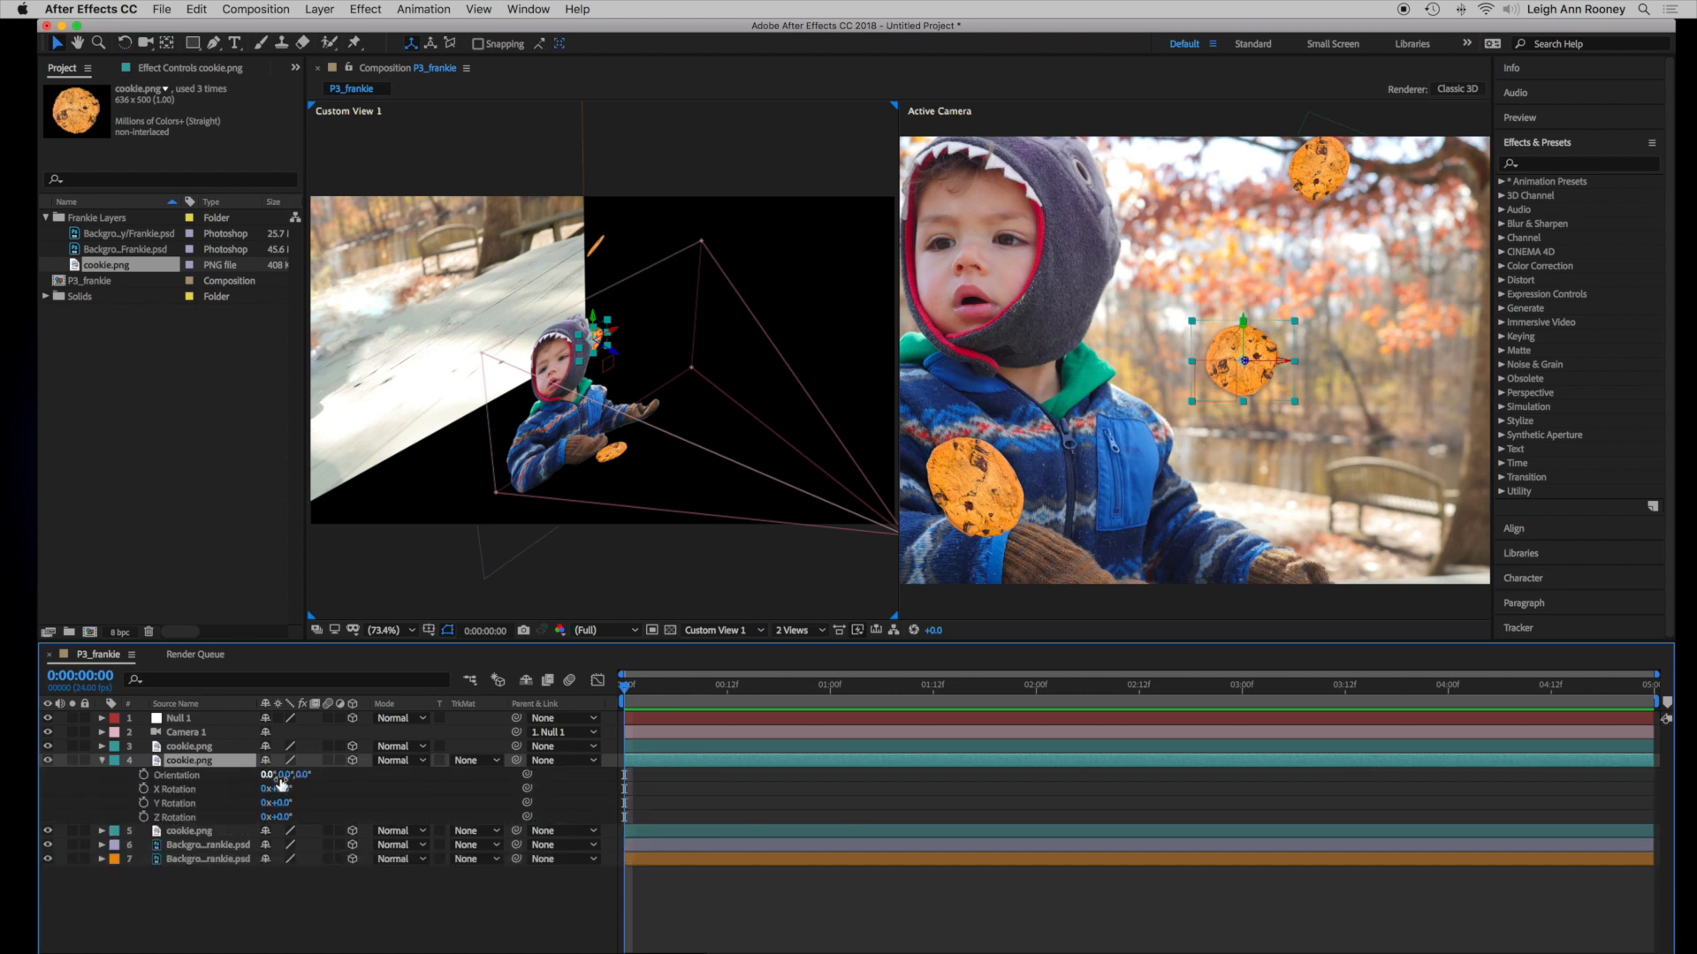
left_click_drag(302, 779, 265, 795)
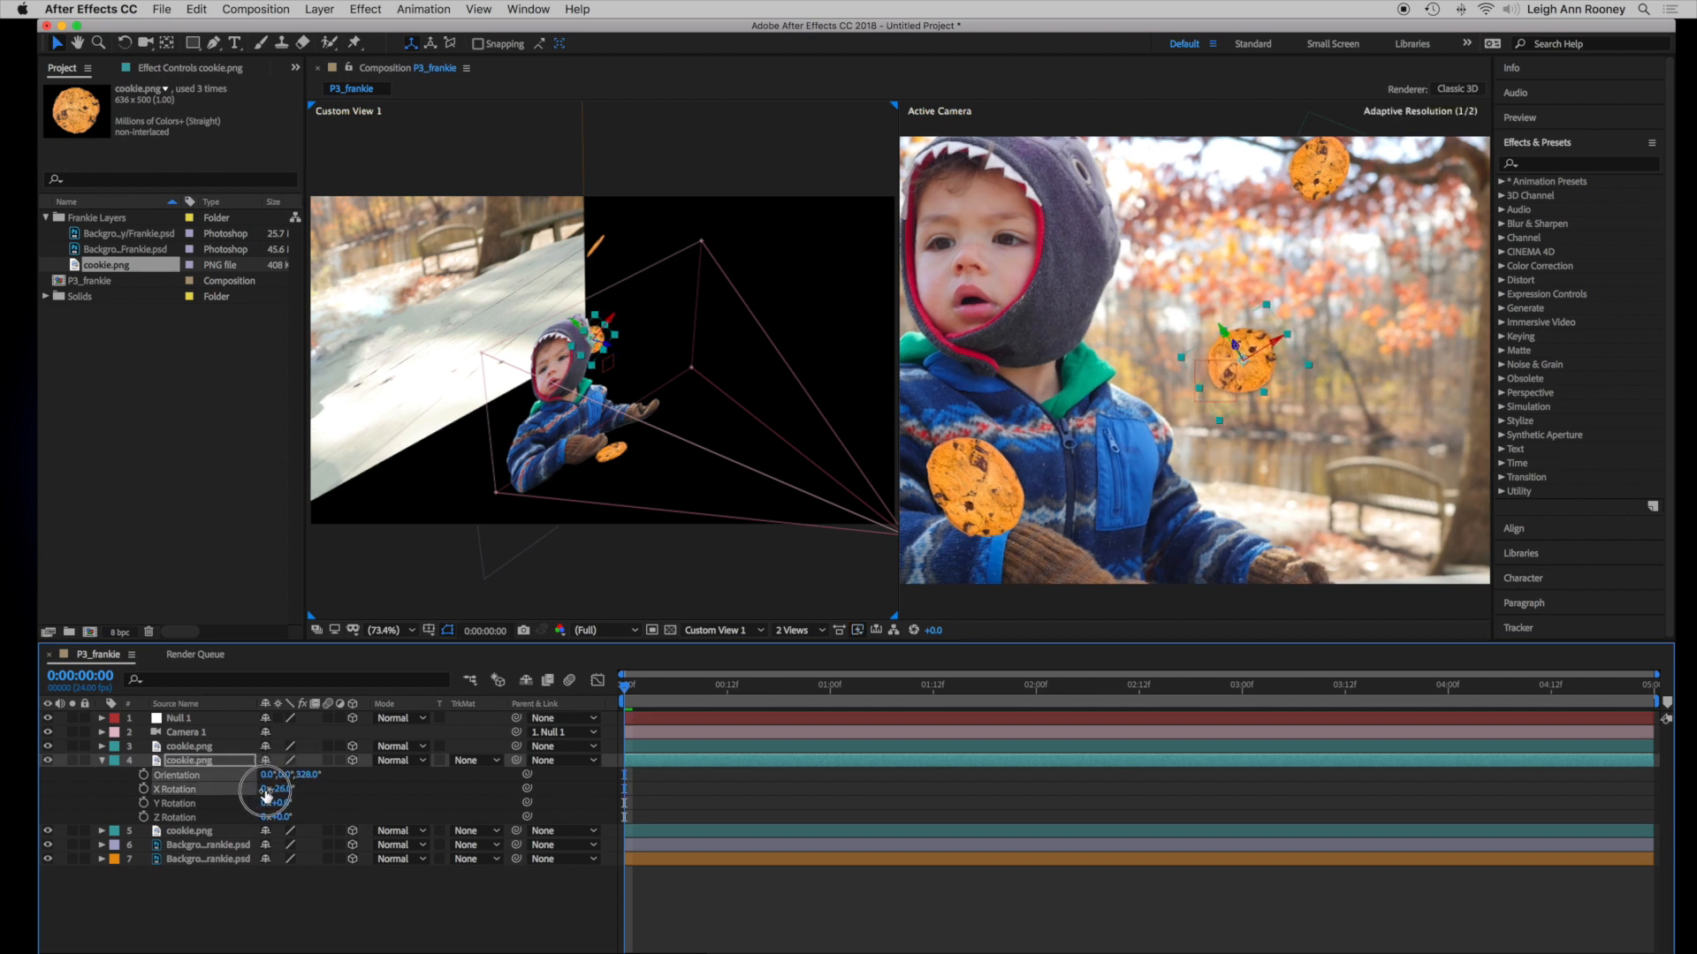
left_click(104, 762)
Duplicate the tilted cookie and move the copy up and to the right, slightly closer to the camera, at position 1302.2, 346.0, 130.6
left_click(188, 763)
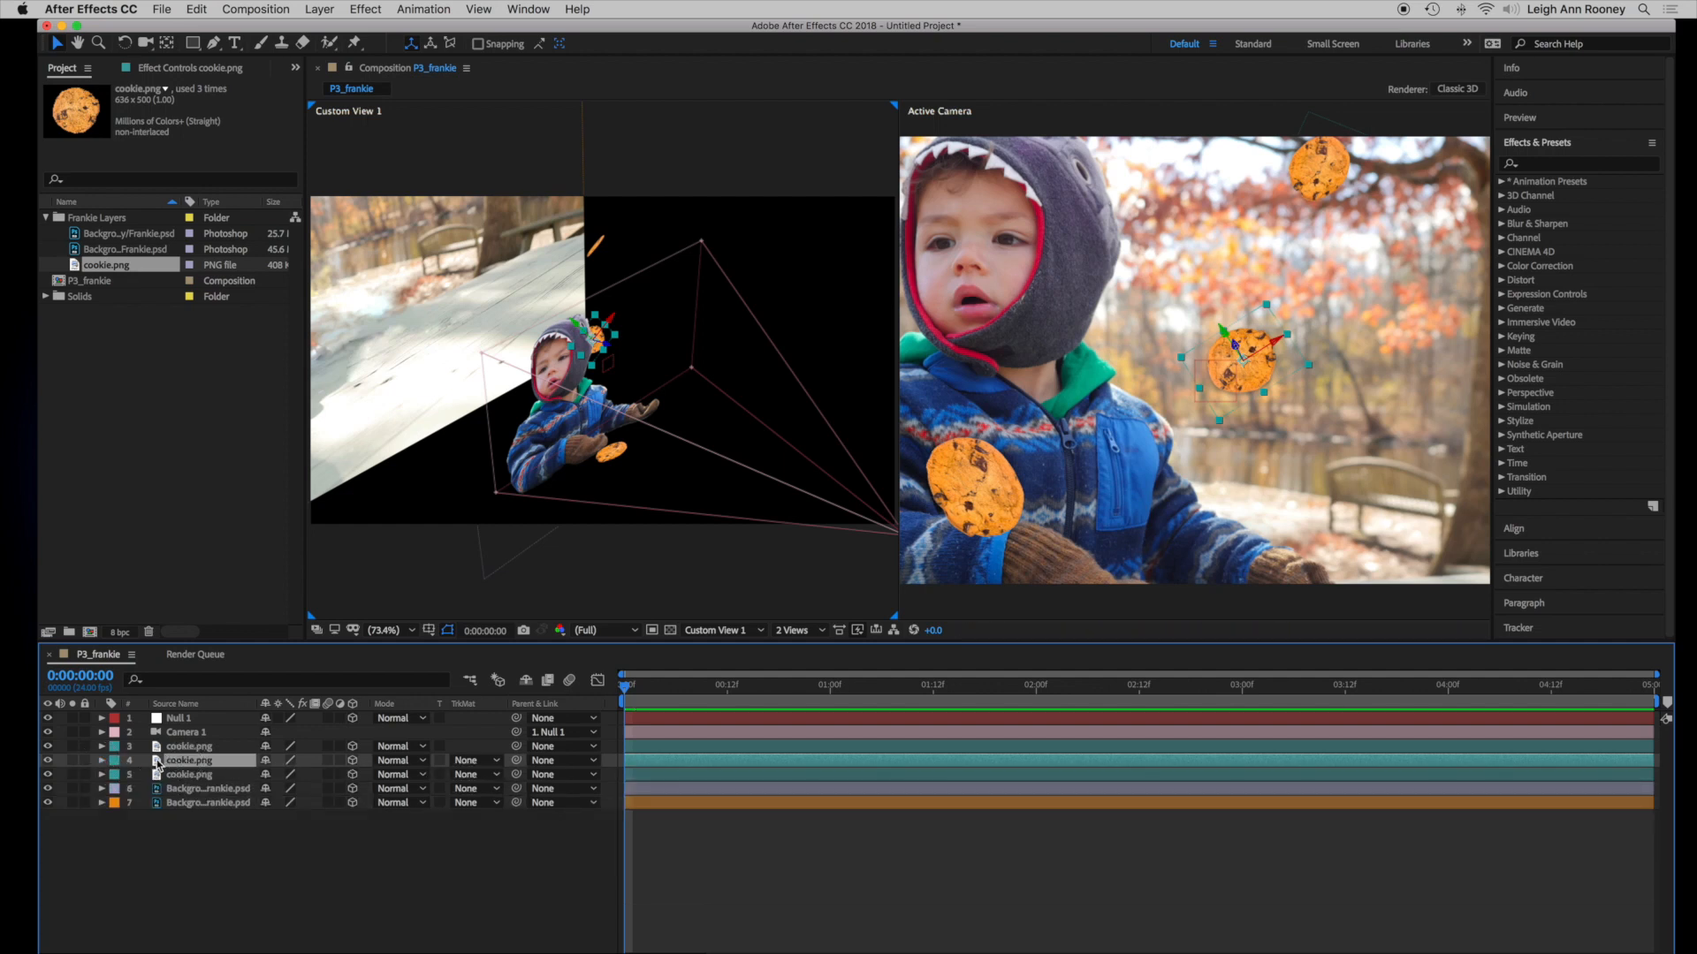
left_click(149, 763)
left_click(156, 764)
key("super+d")
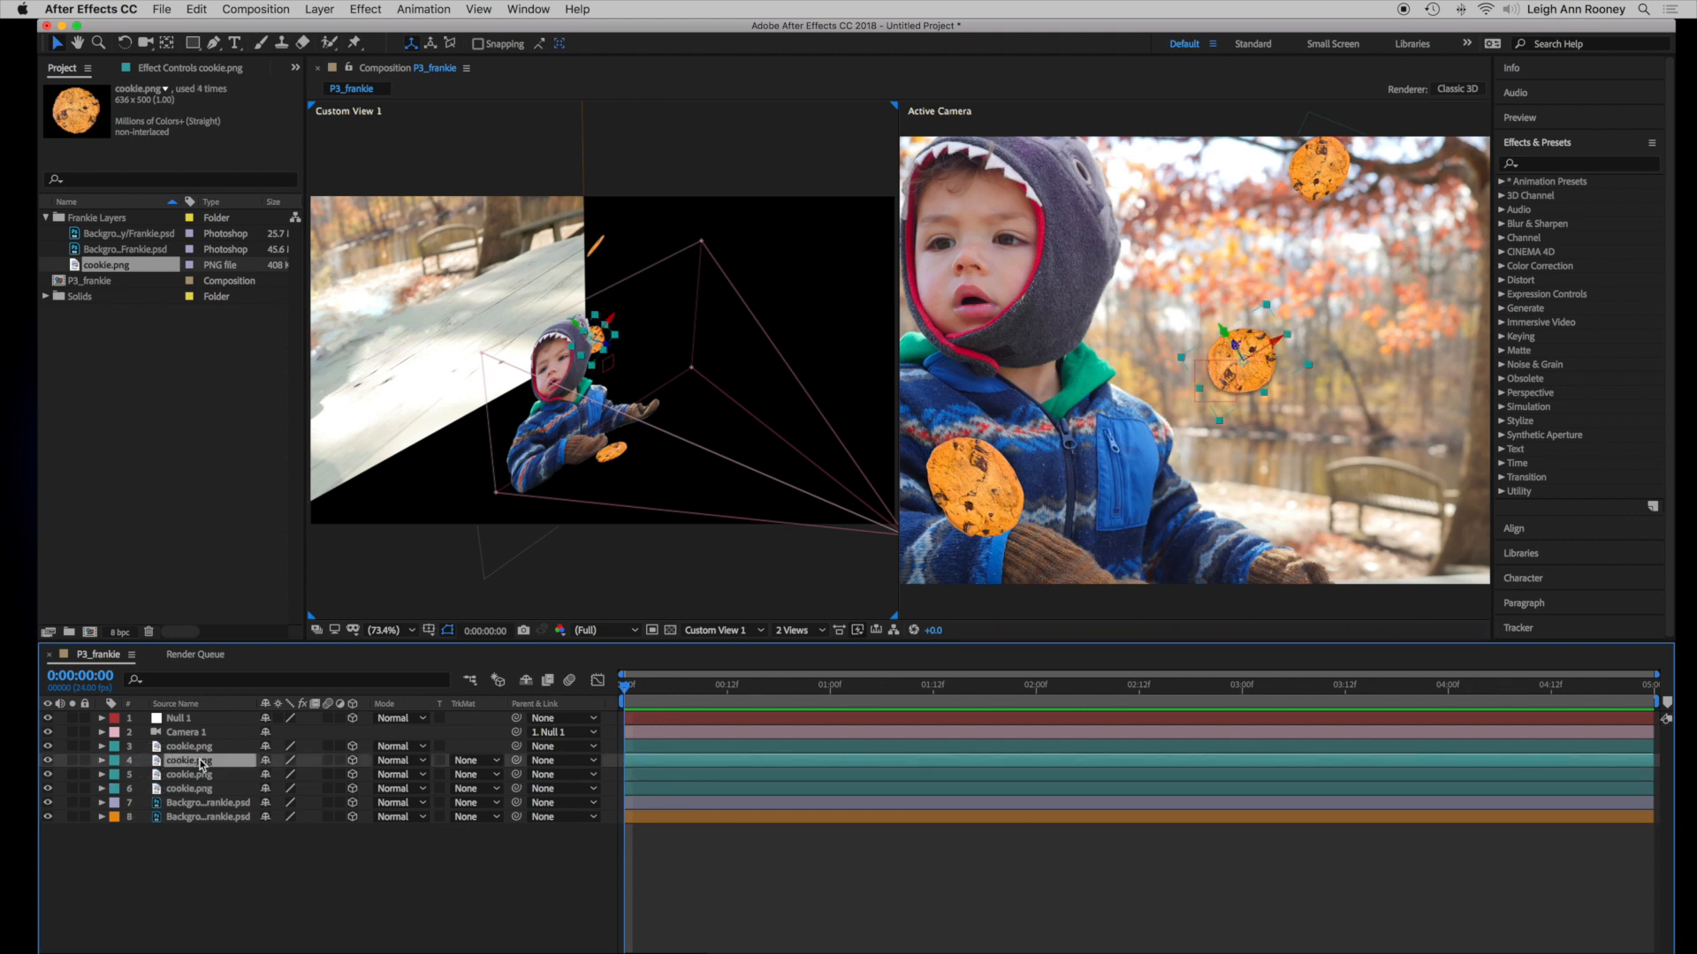
key("p")
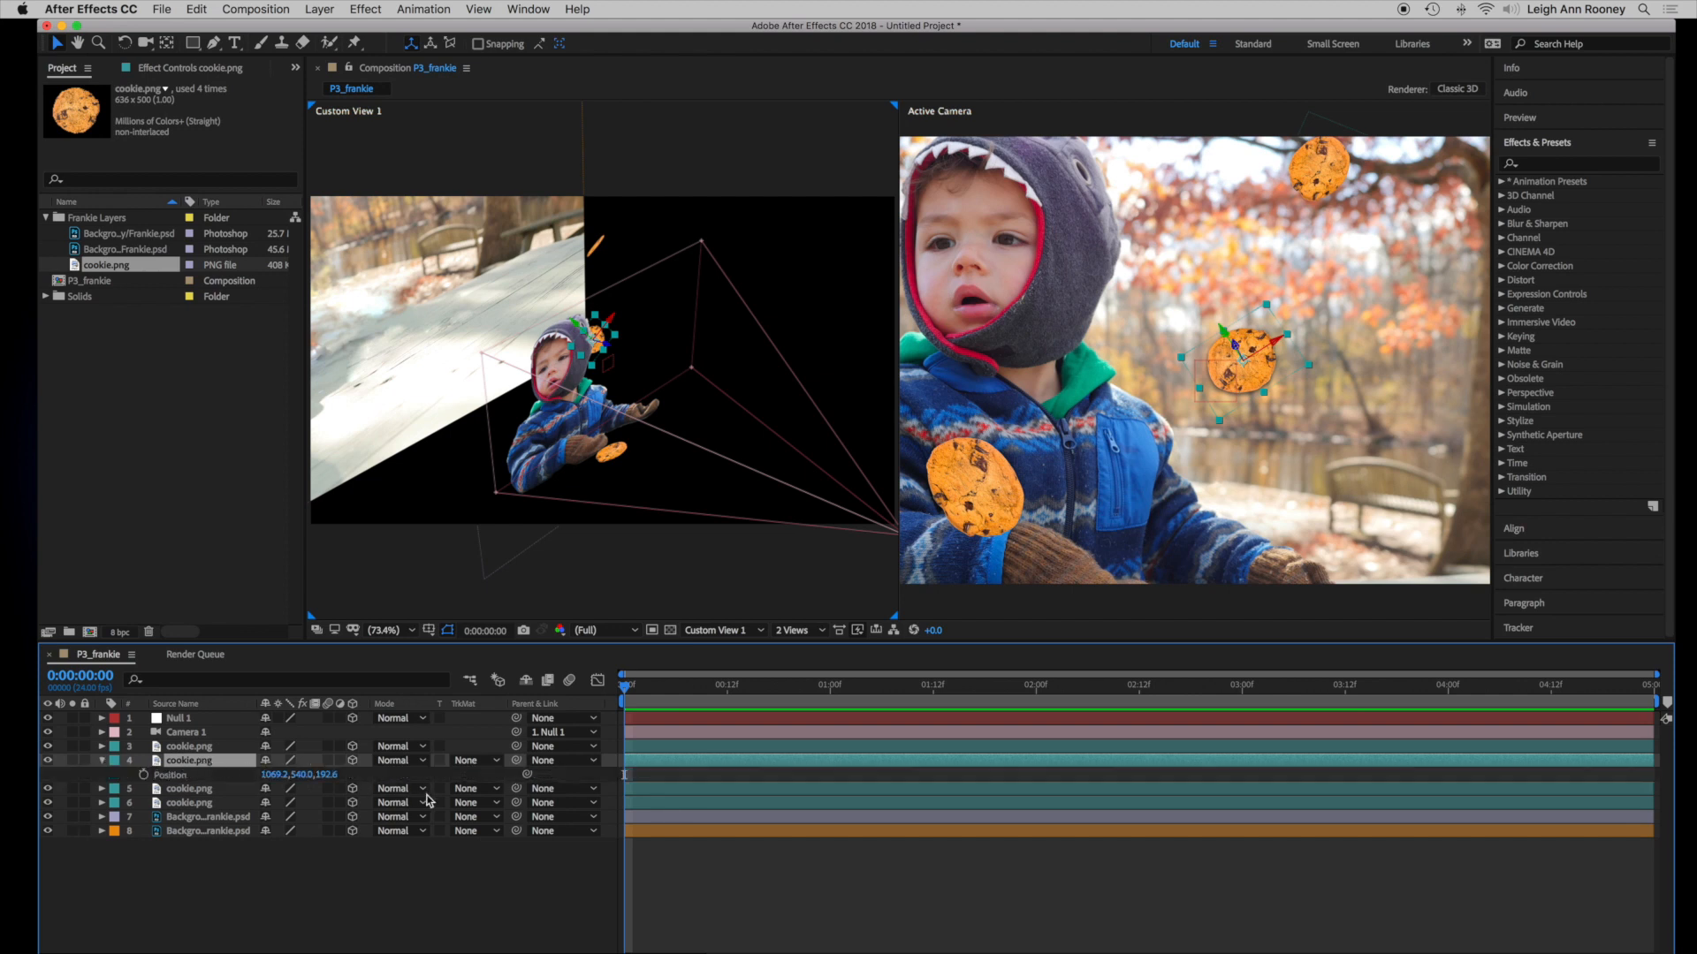
left_click_drag(276, 774, 483, 789)
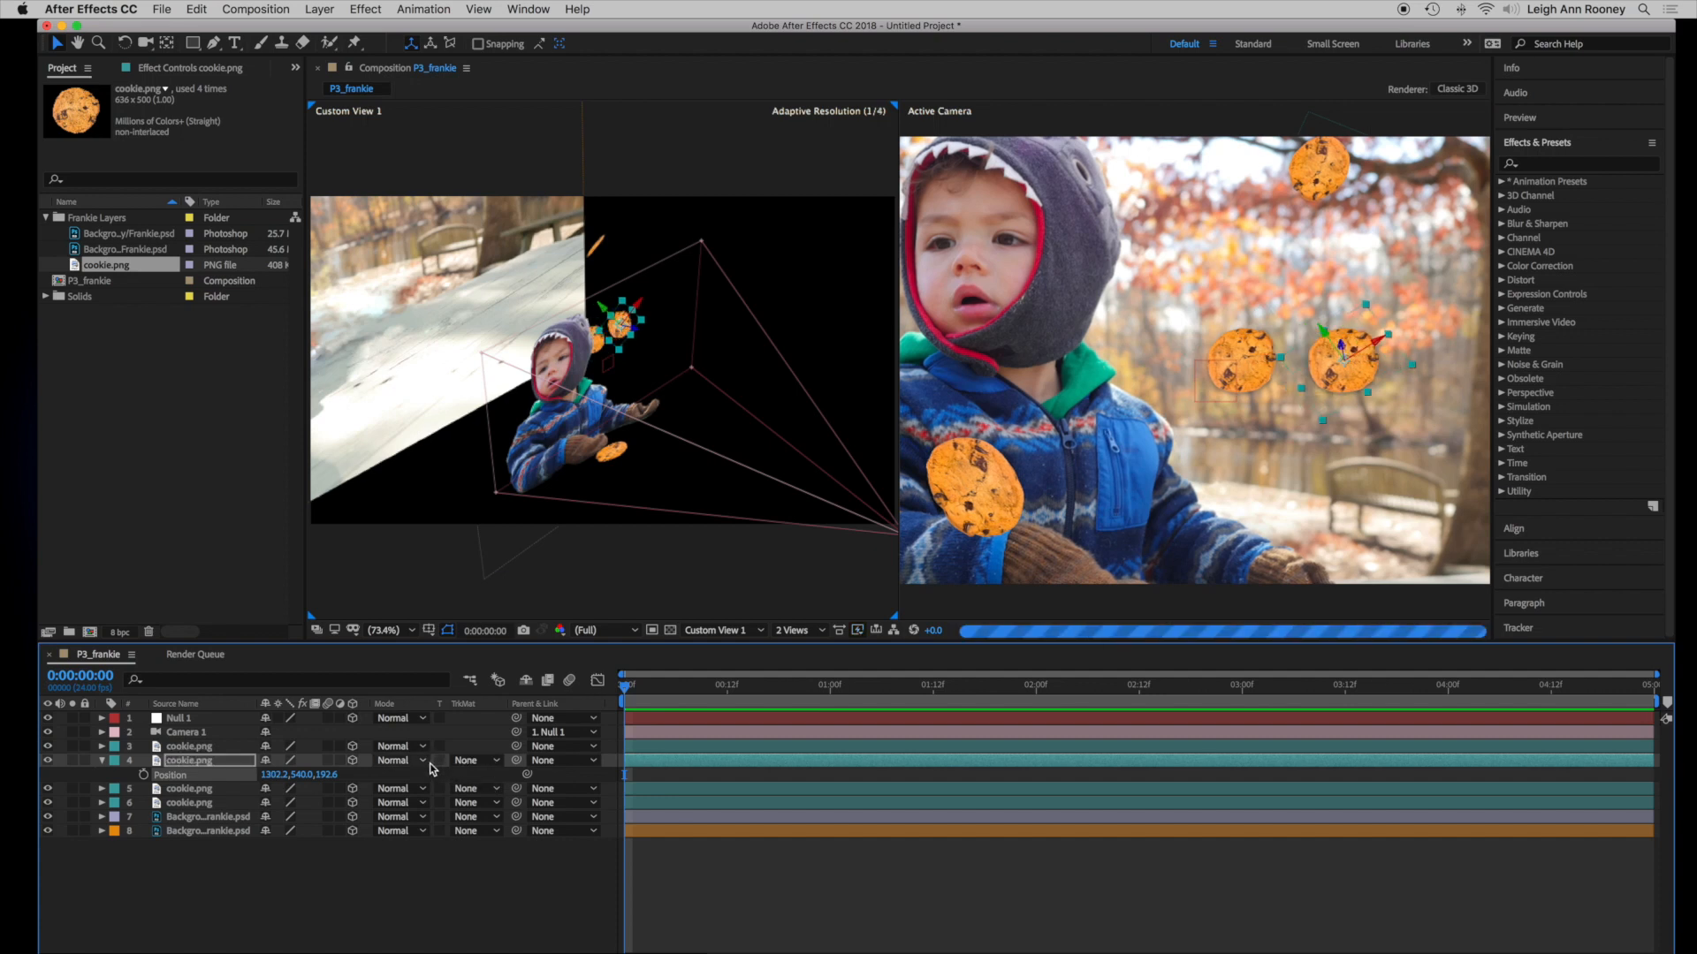
left_click_drag(324, 778, 132, 776)
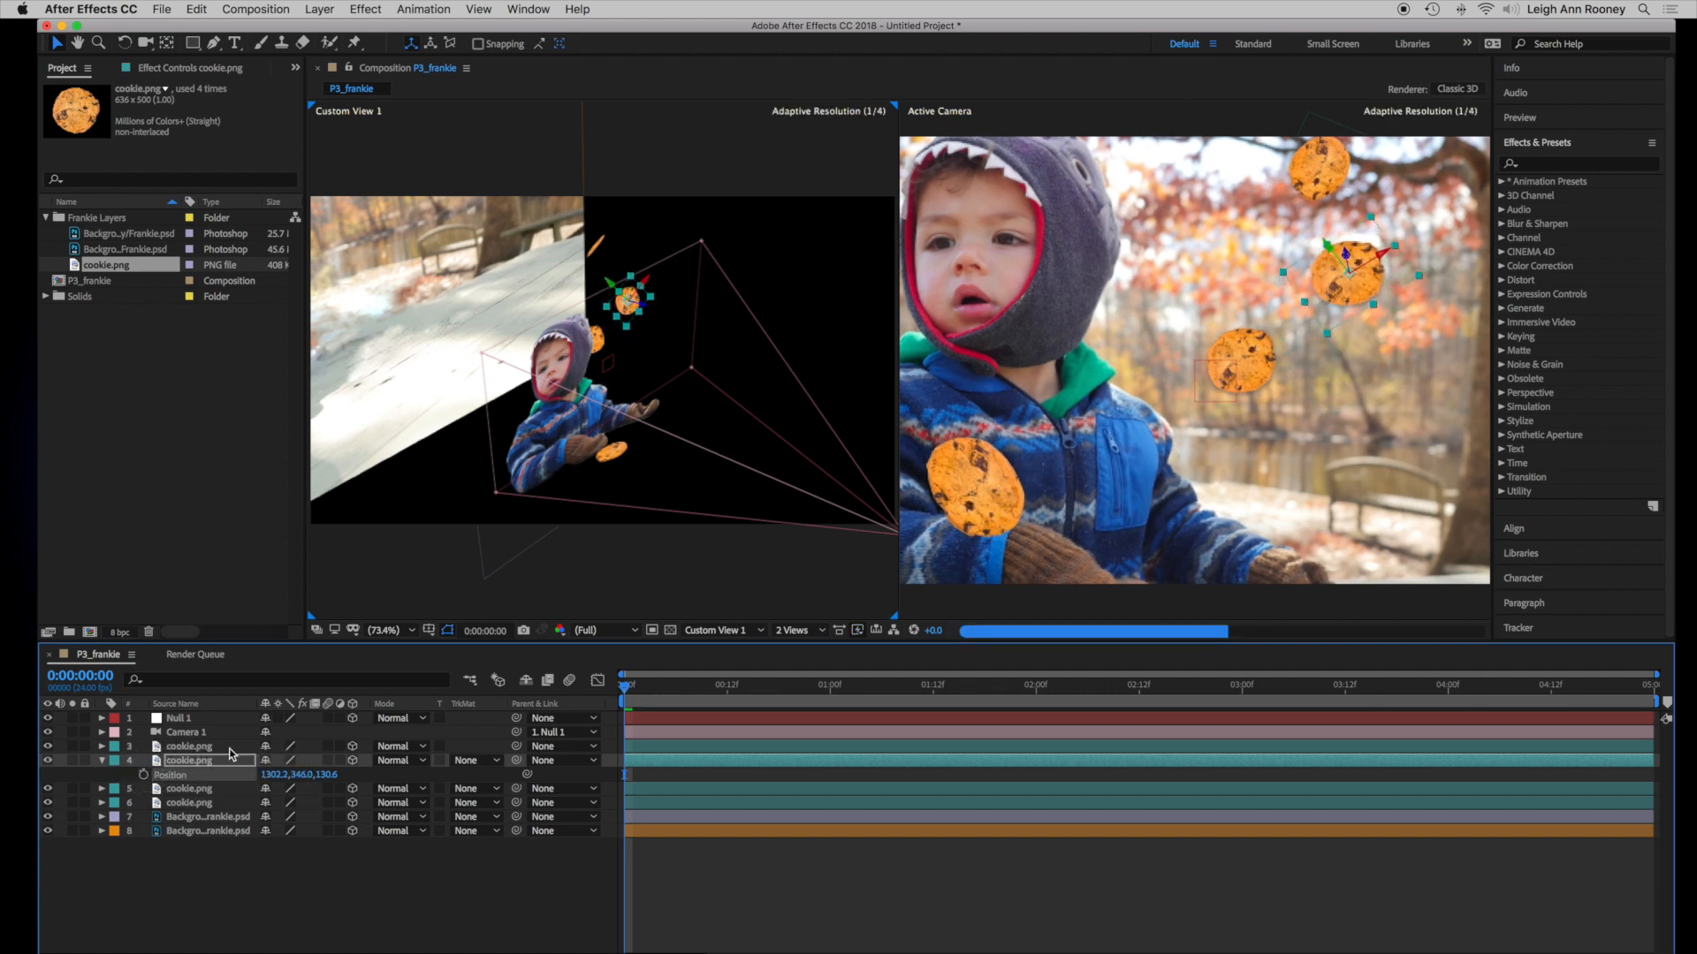
Push the new copy far back above the child's hood, partly out of frame, at position 673.0, -167.3, 957.6, and collapse its properties
left_click_drag(1340, 267, 1087, 114)
left_click_drag(548, 281, 416, 258)
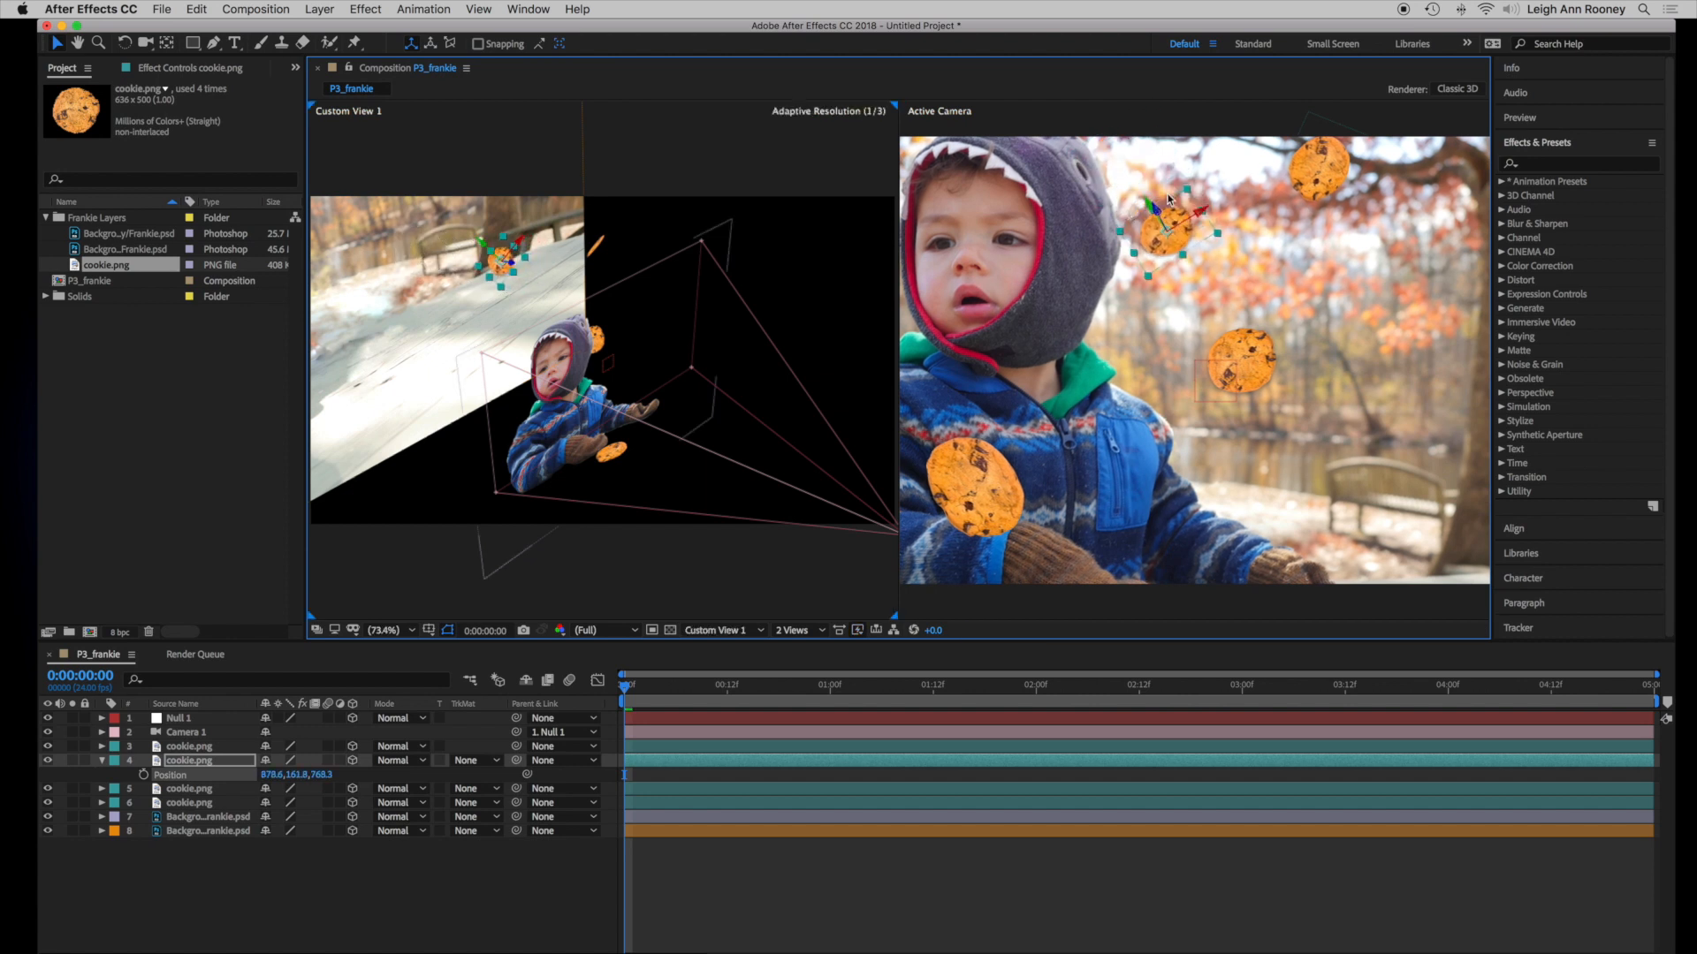
left_click_drag(1166, 201, 1000, 99)
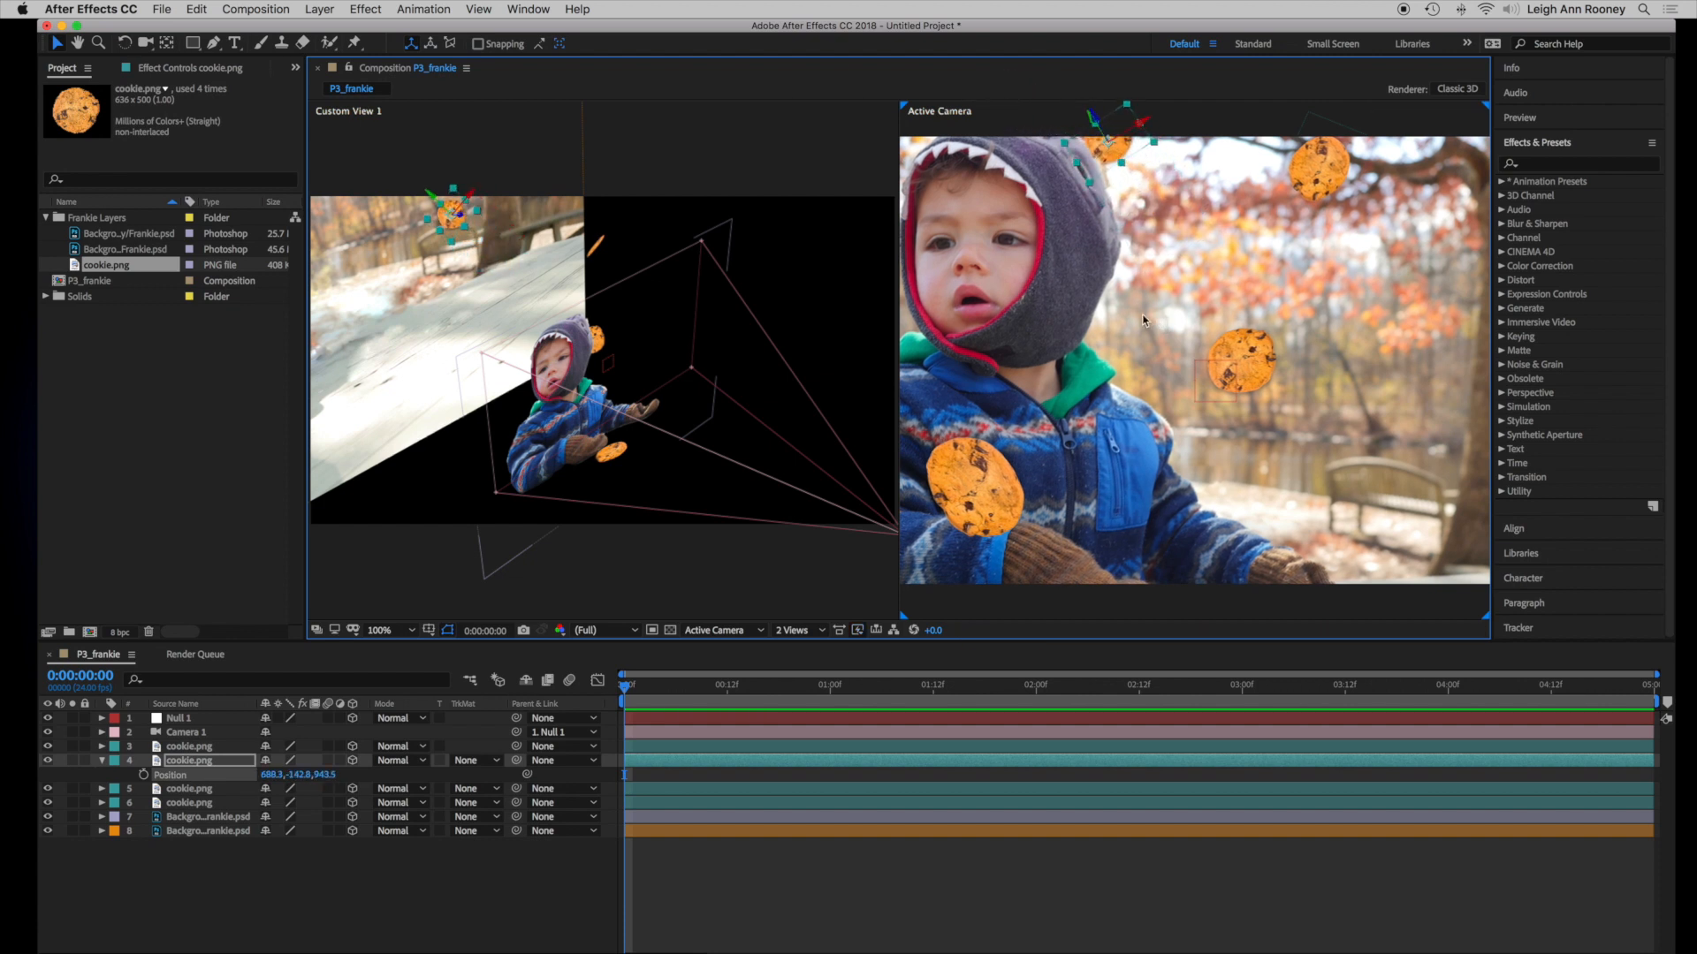
left_click_drag(1089, 115, 1085, 108)
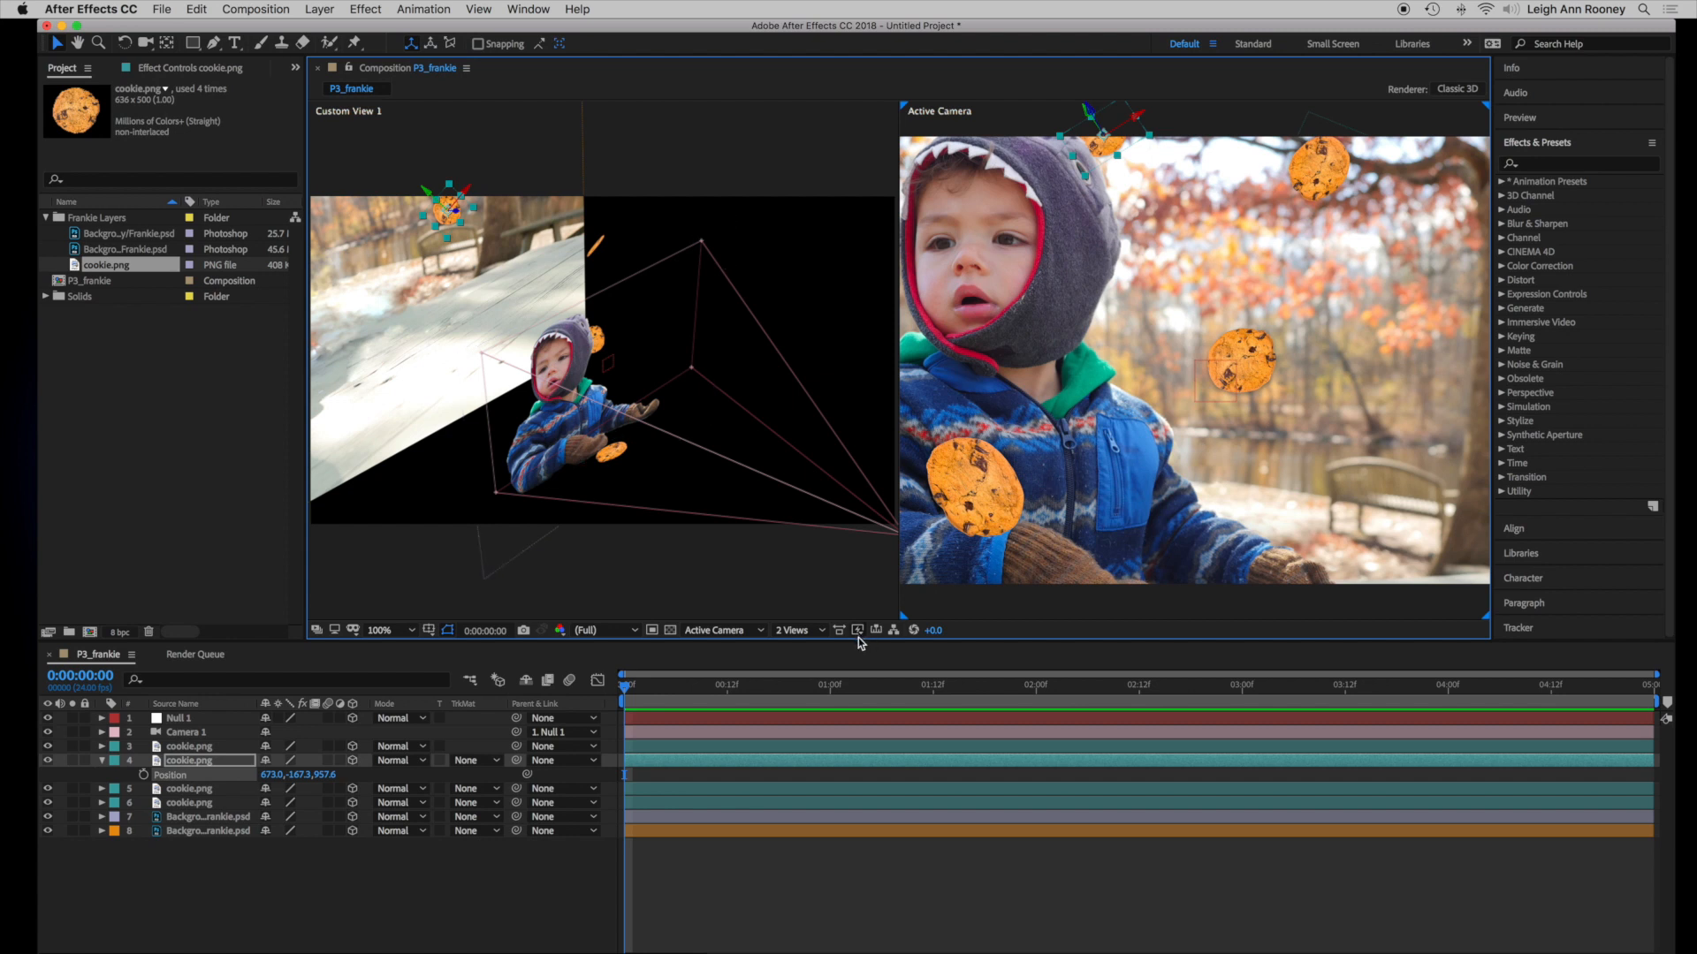
left_click(103, 760)
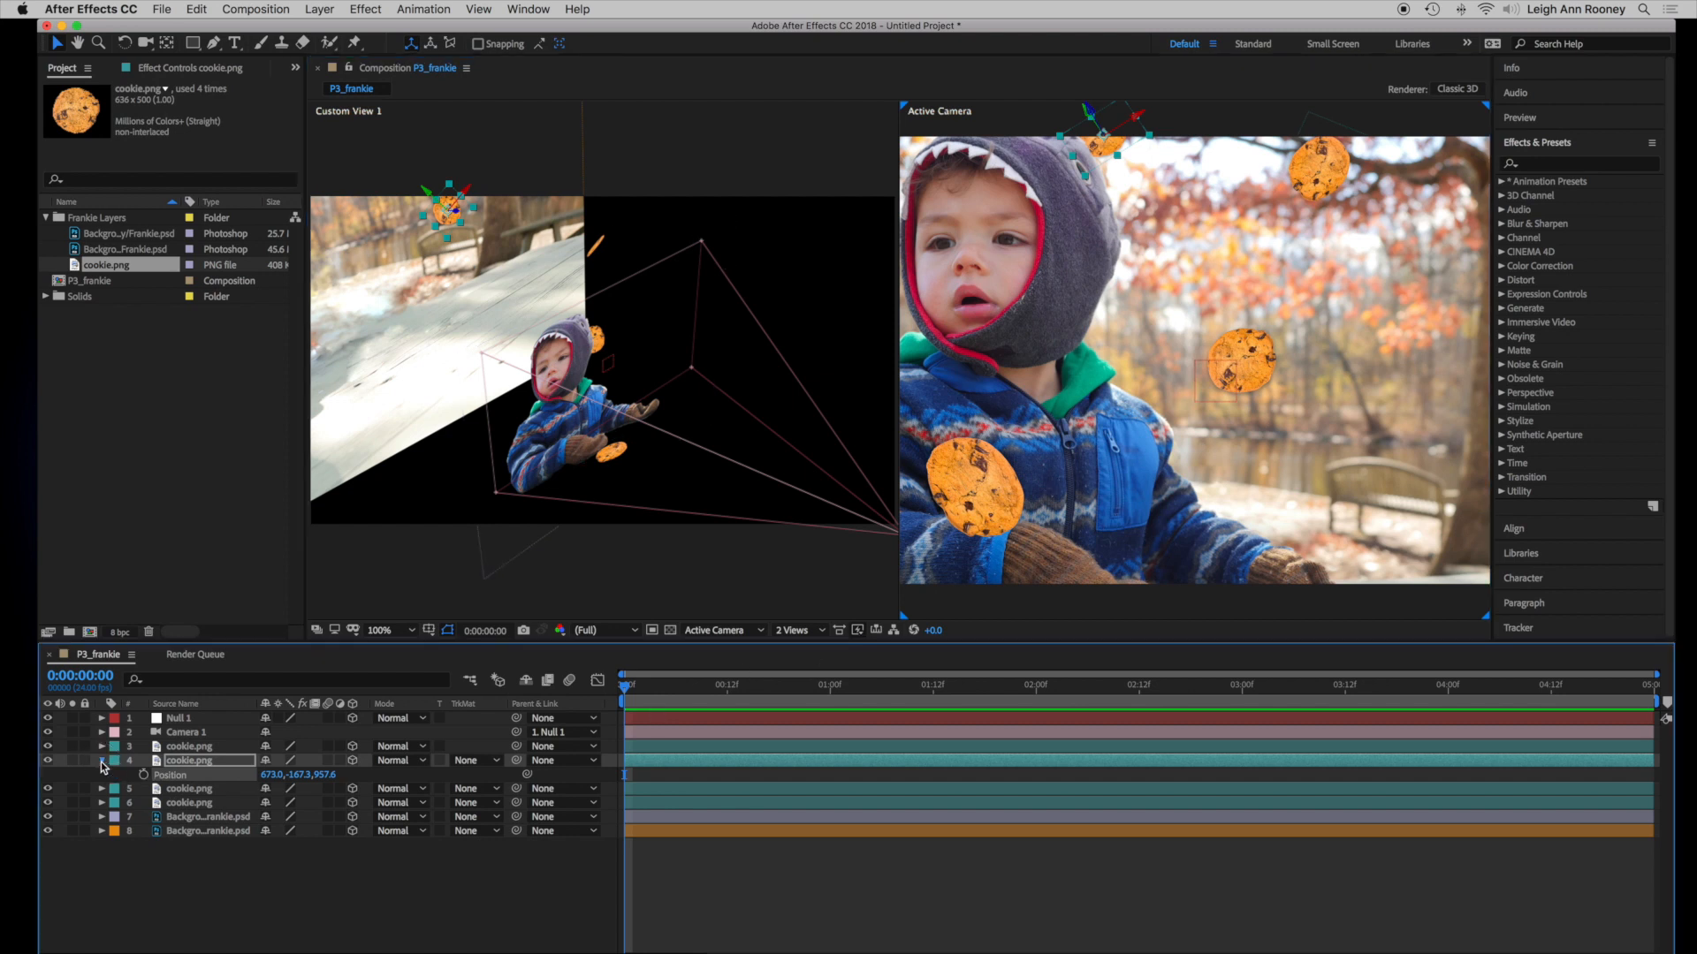
Set starting Position keyframes at 0:00 on all four cookie layers together
left_click(209, 747)
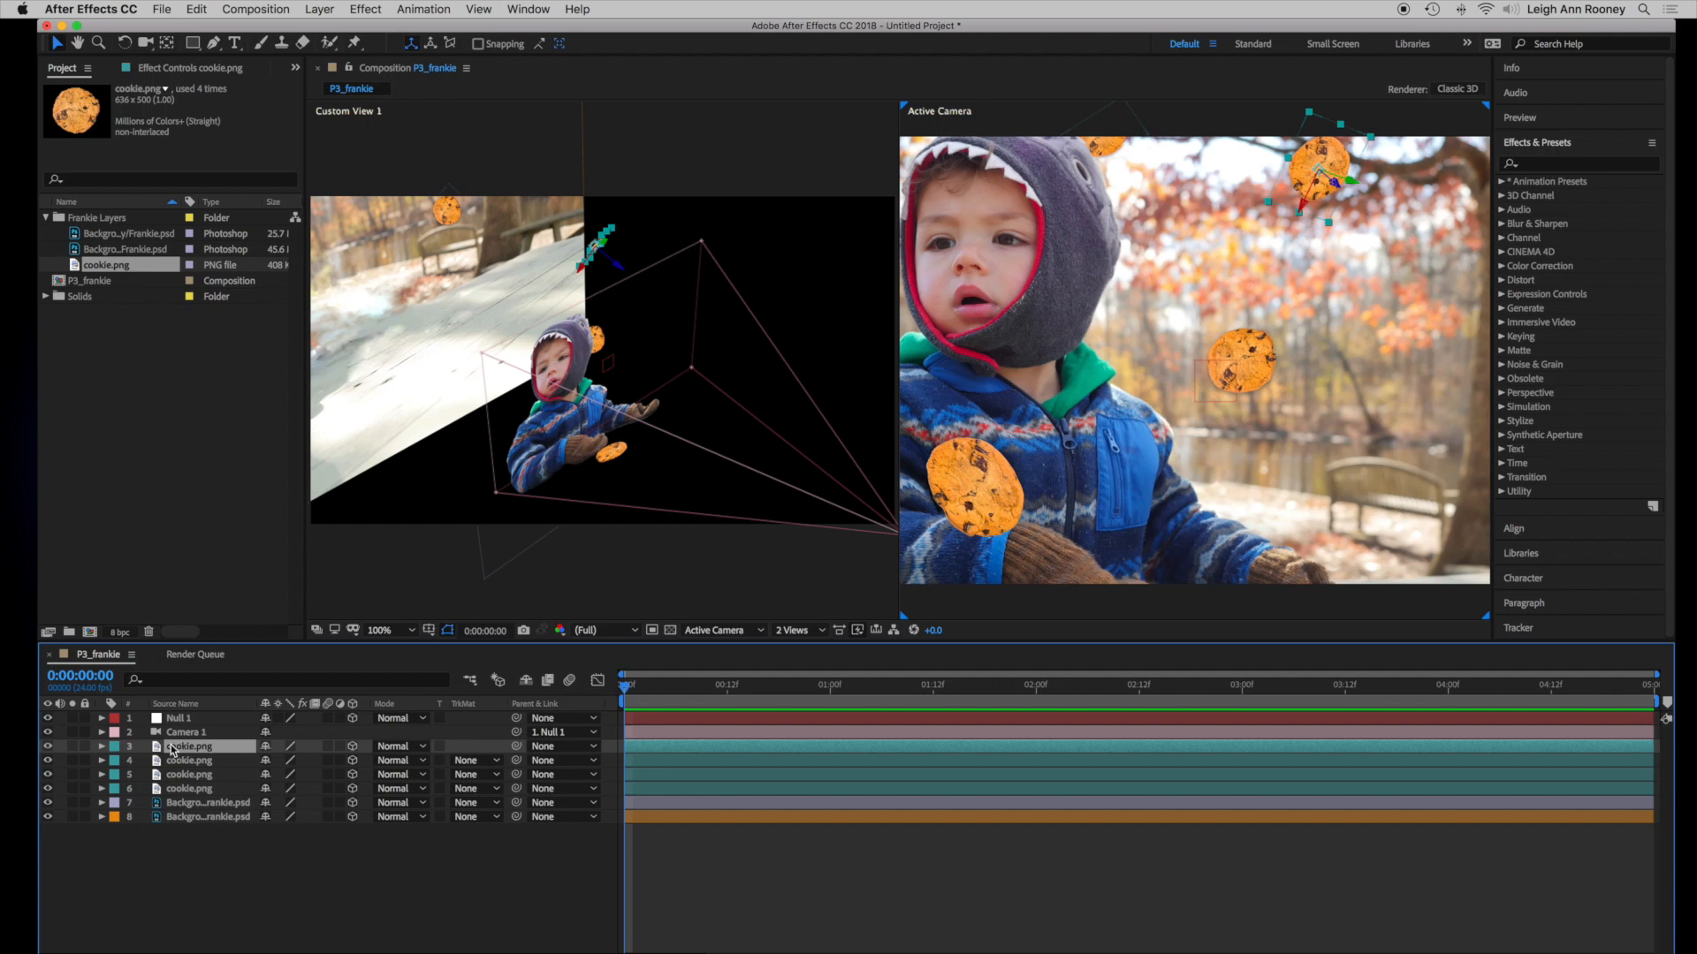
left_click(159, 789, "shift")
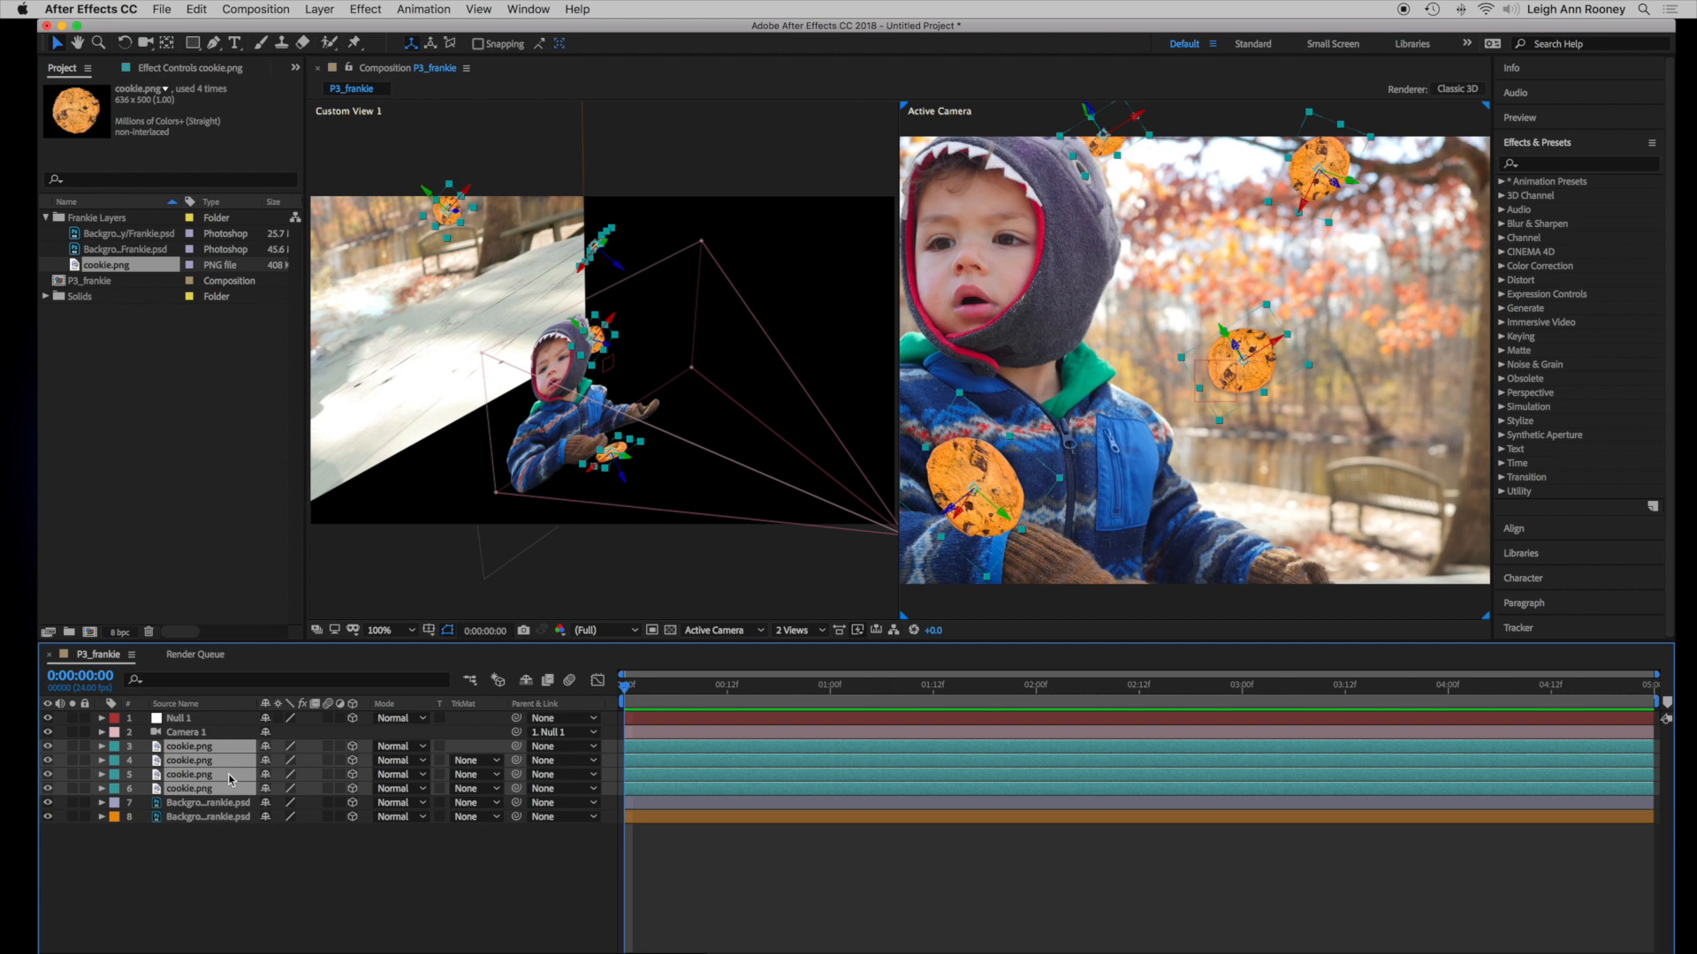
key("p")
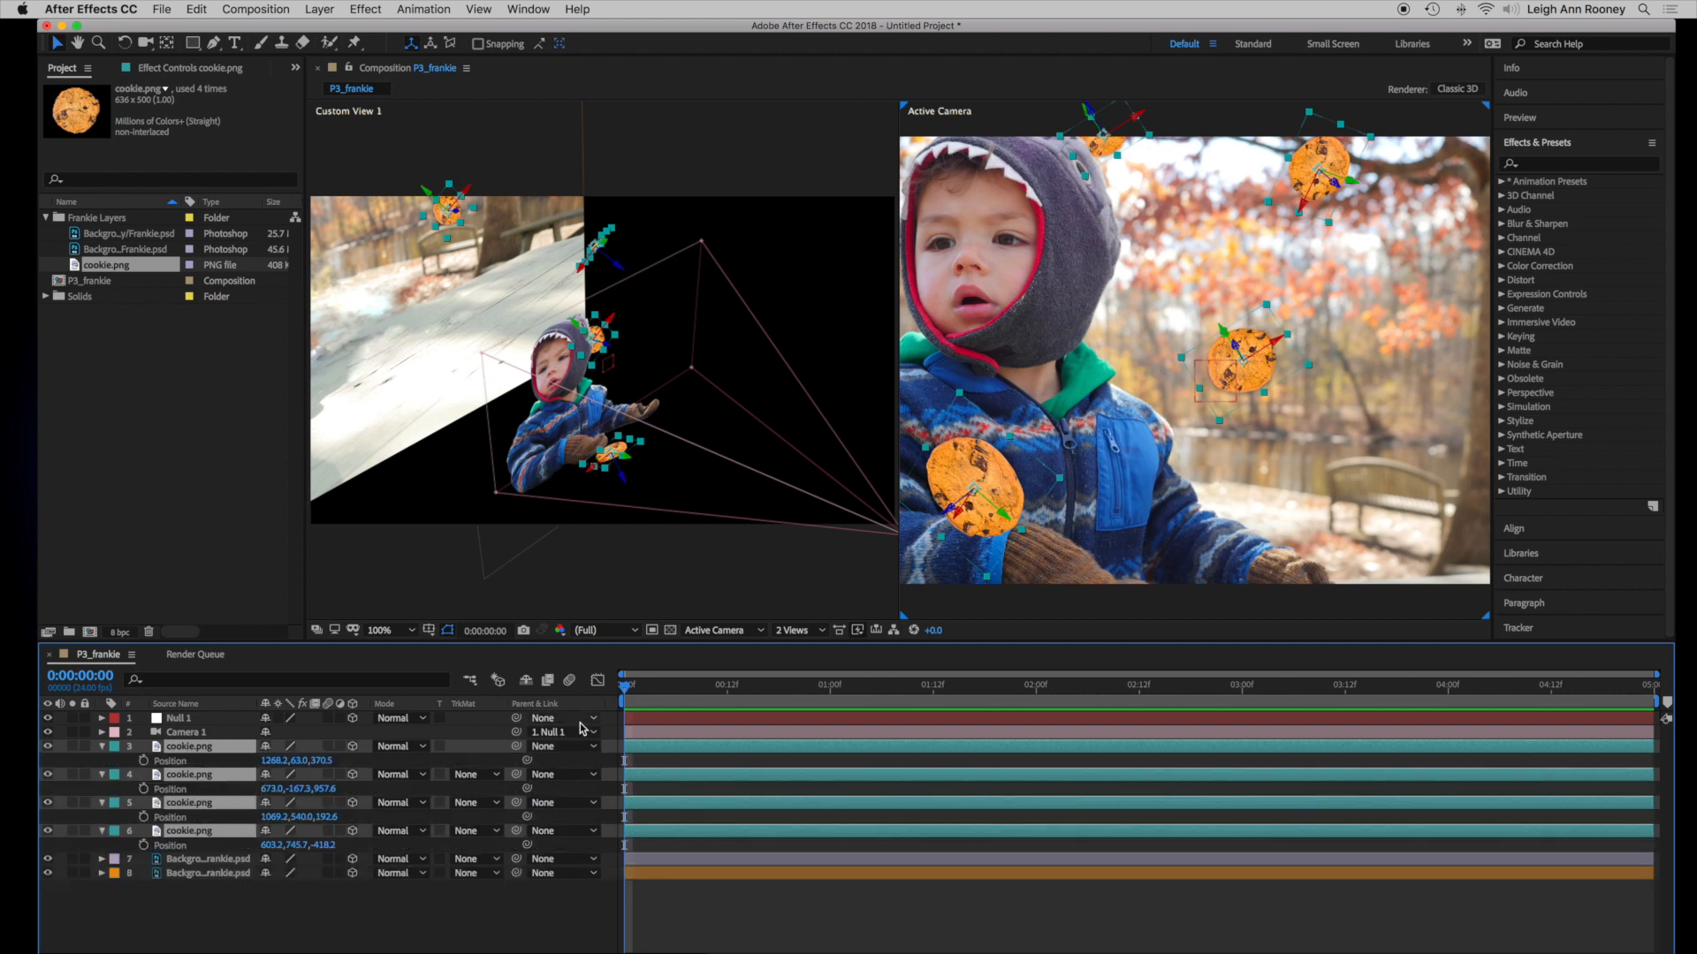
left_click(143, 762)
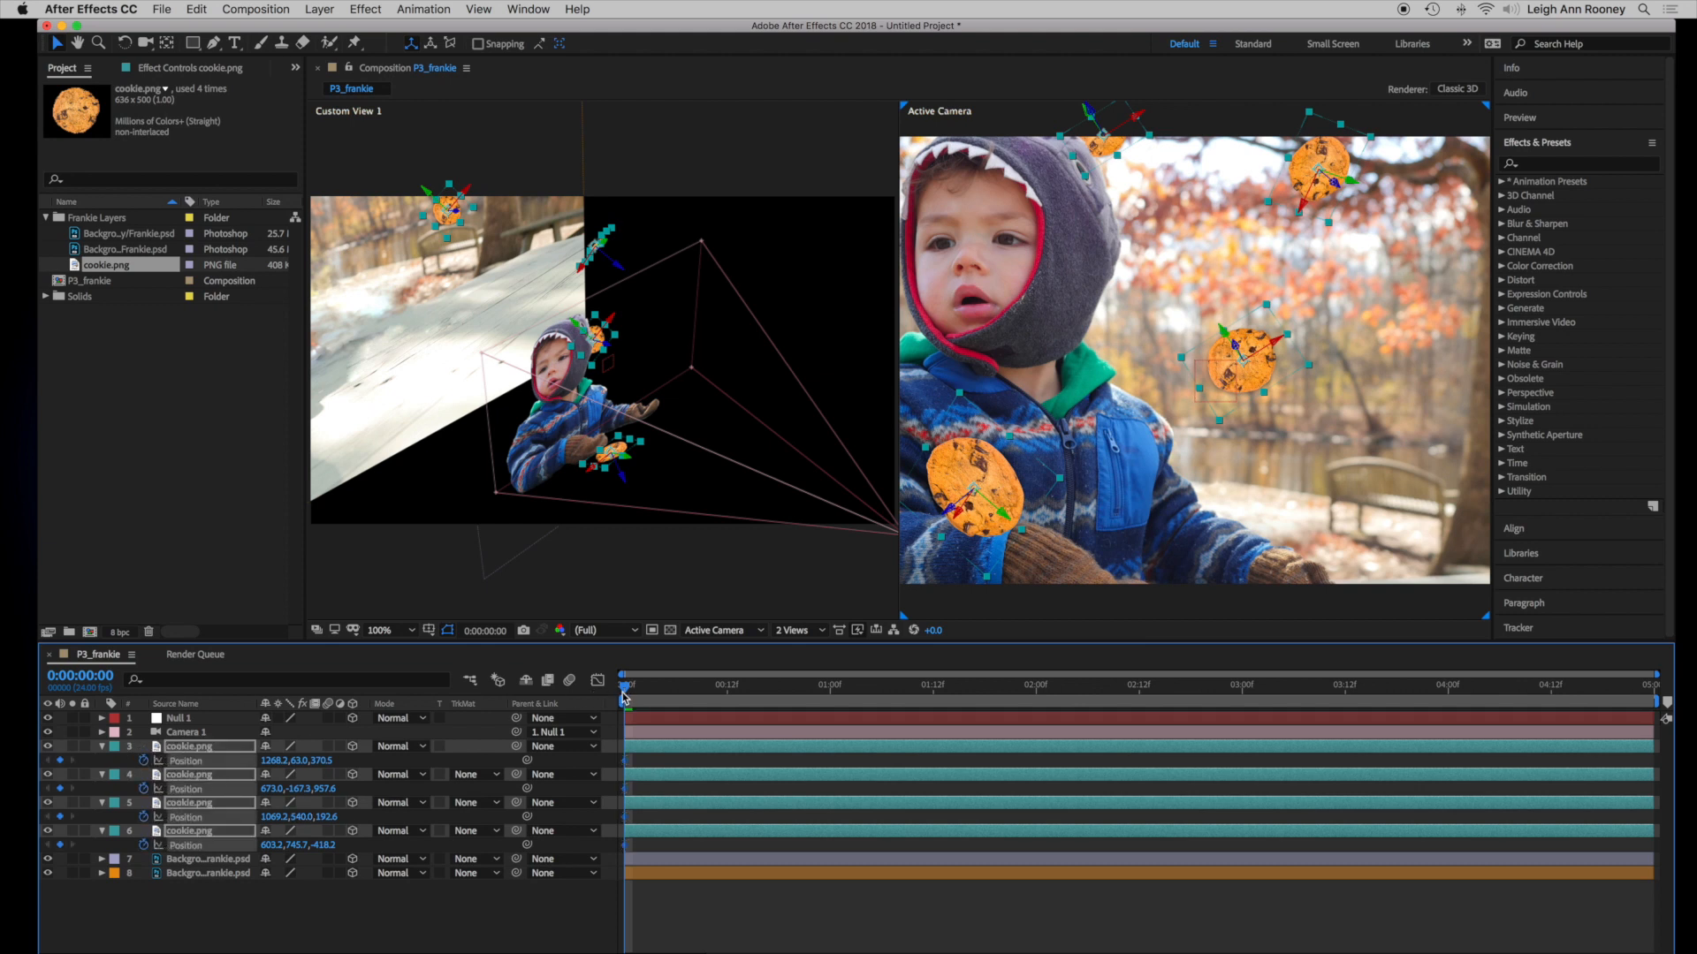
At 4:00, move all four cookies far below the frame together, with the first cookie's Y position at 1627.0, and preview the fall
left_click_drag(624, 694, 1447, 698)
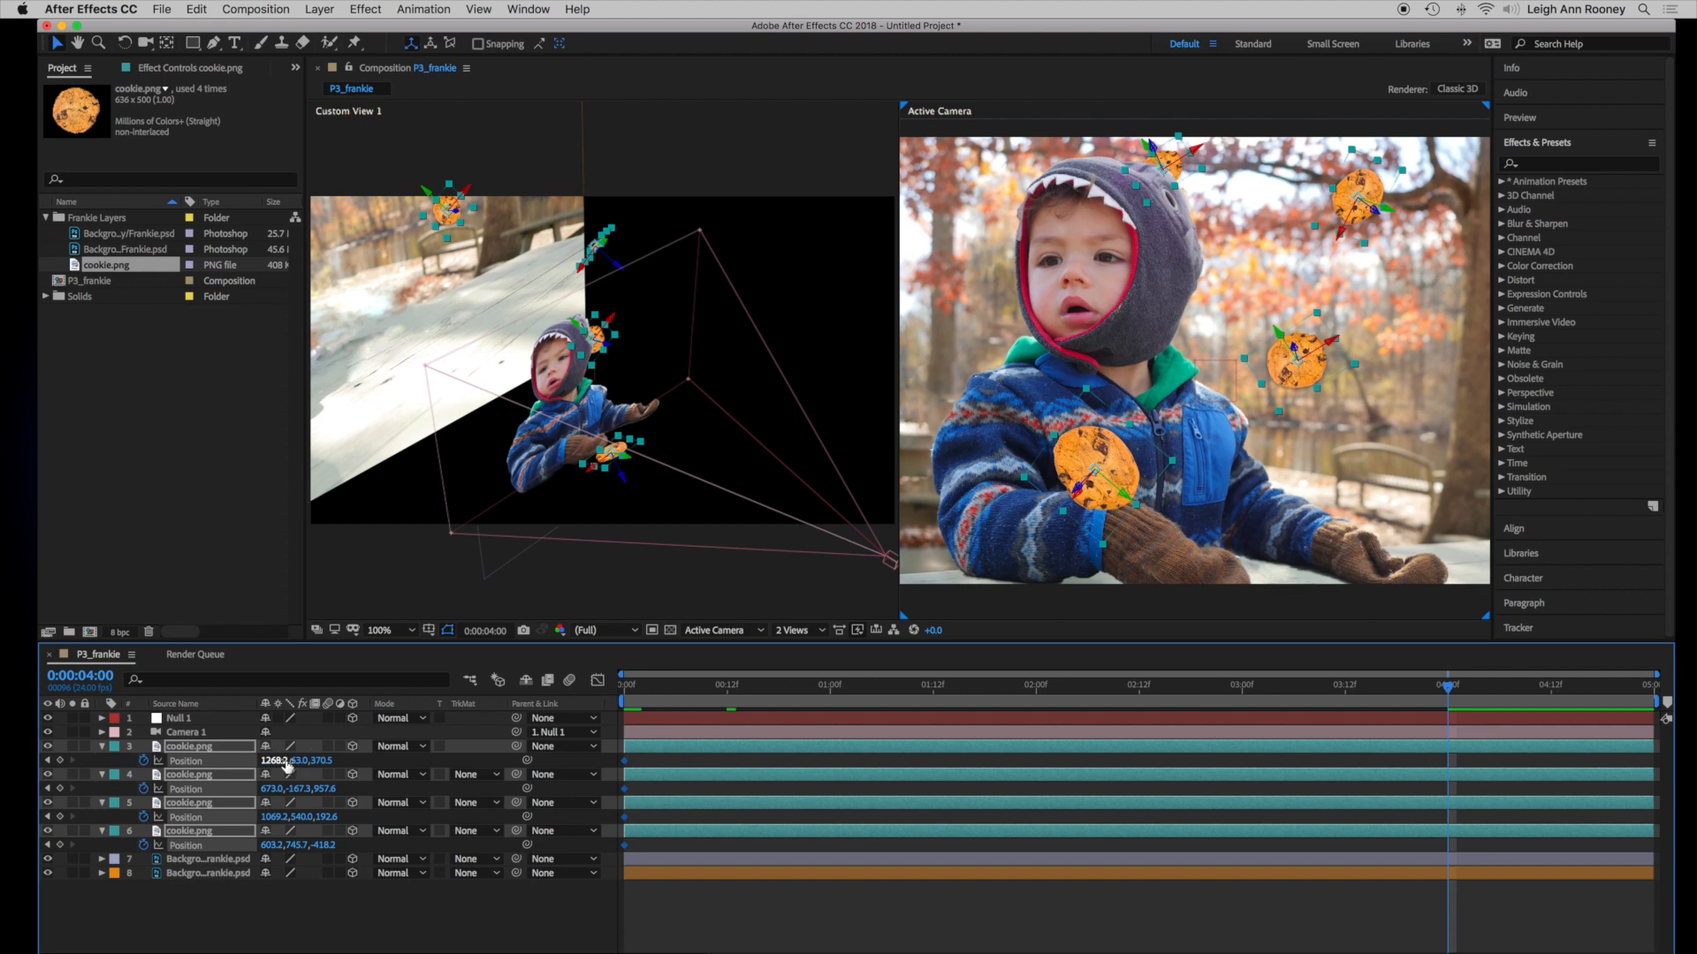
left_click_drag(298, 765, 973, 757)
left_click_drag(300, 761, 936, 757)
key("space")
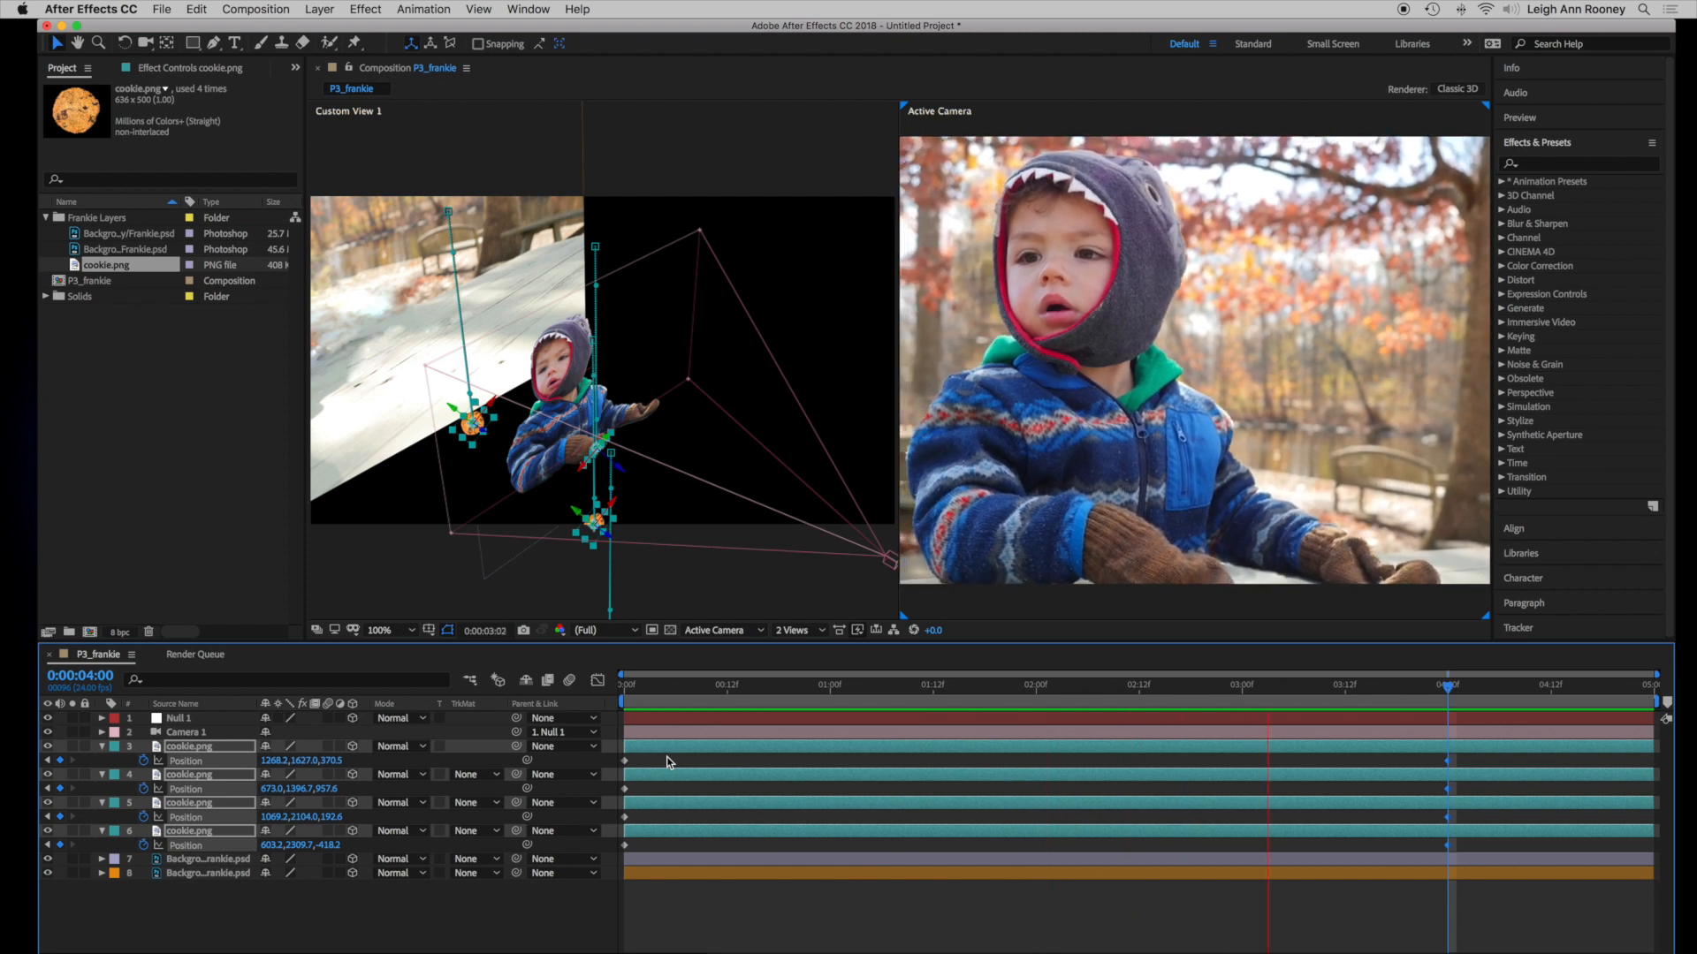
key("space")
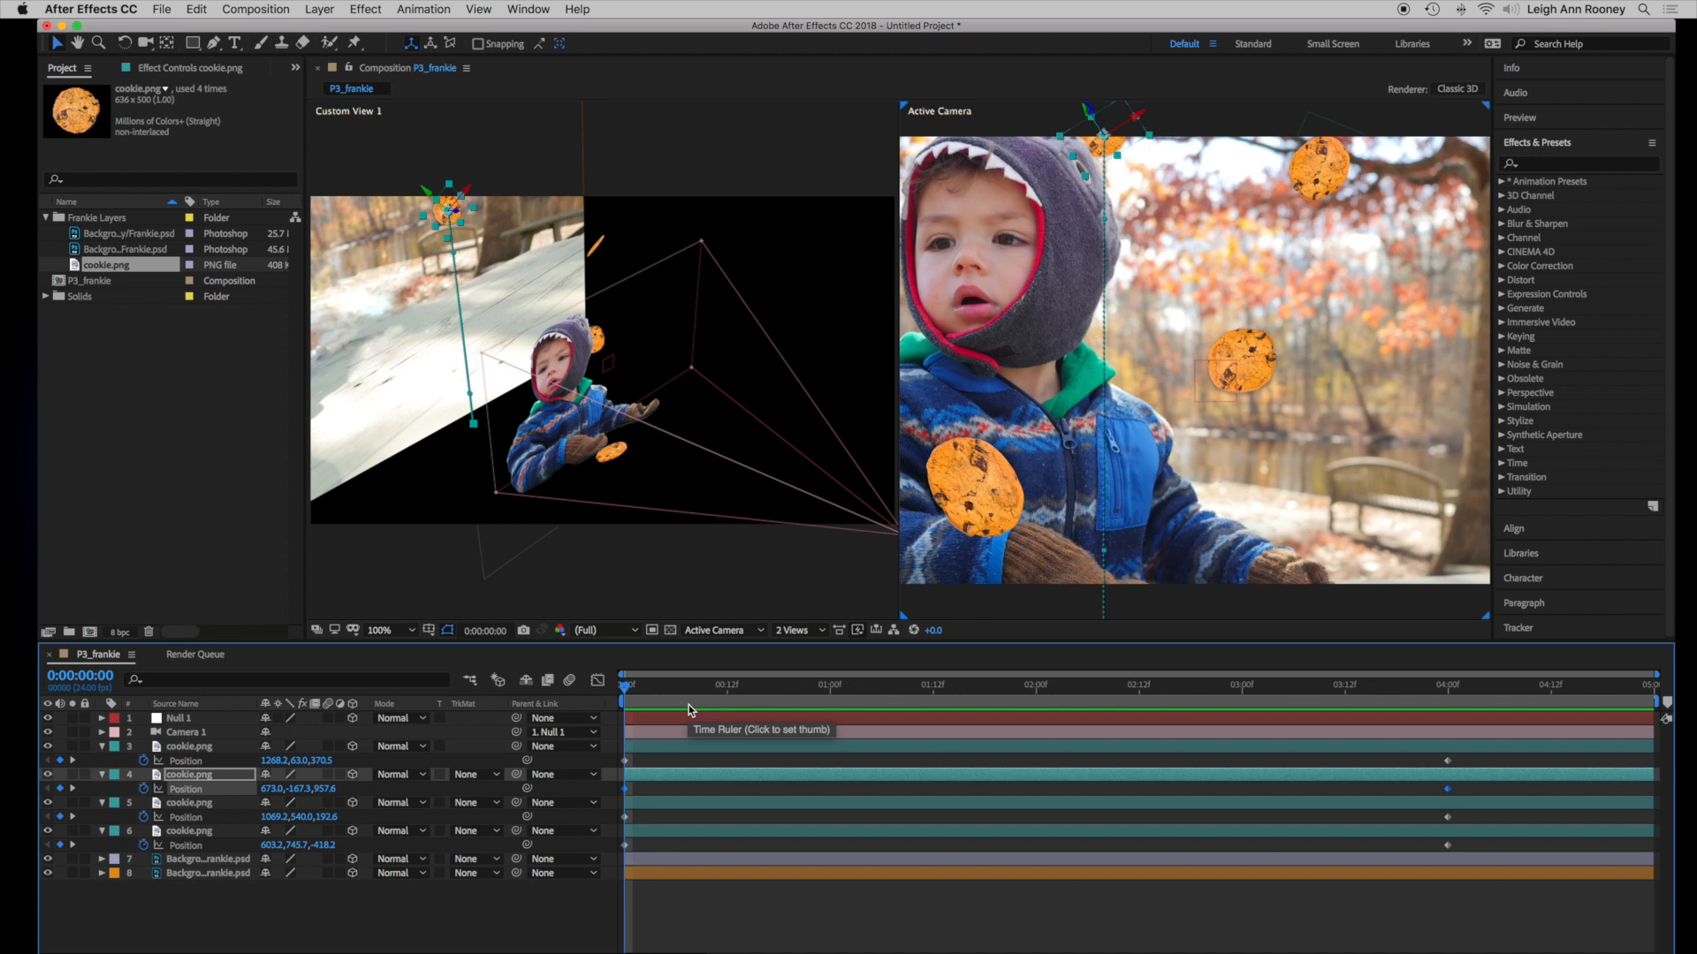
Shift both Position keyframes of the farthest cookie sideways and slightly forward, so that it starts at 4.1, -154.4, 902.1
left_click(645, 787)
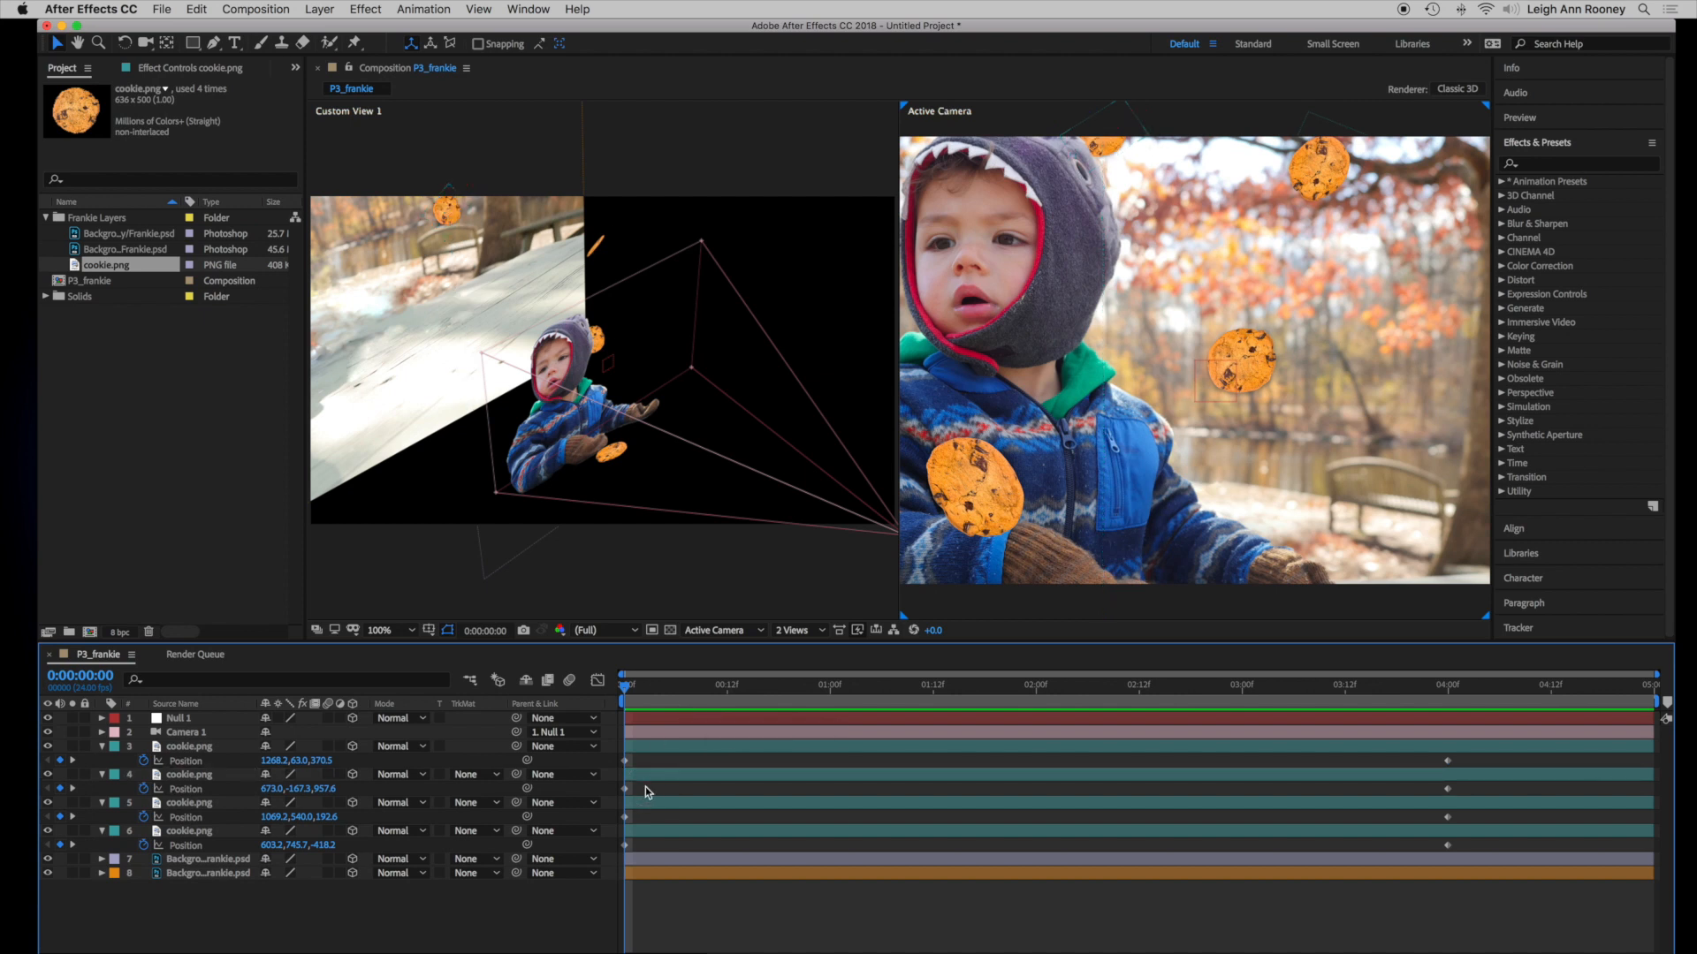
left_click(217, 772)
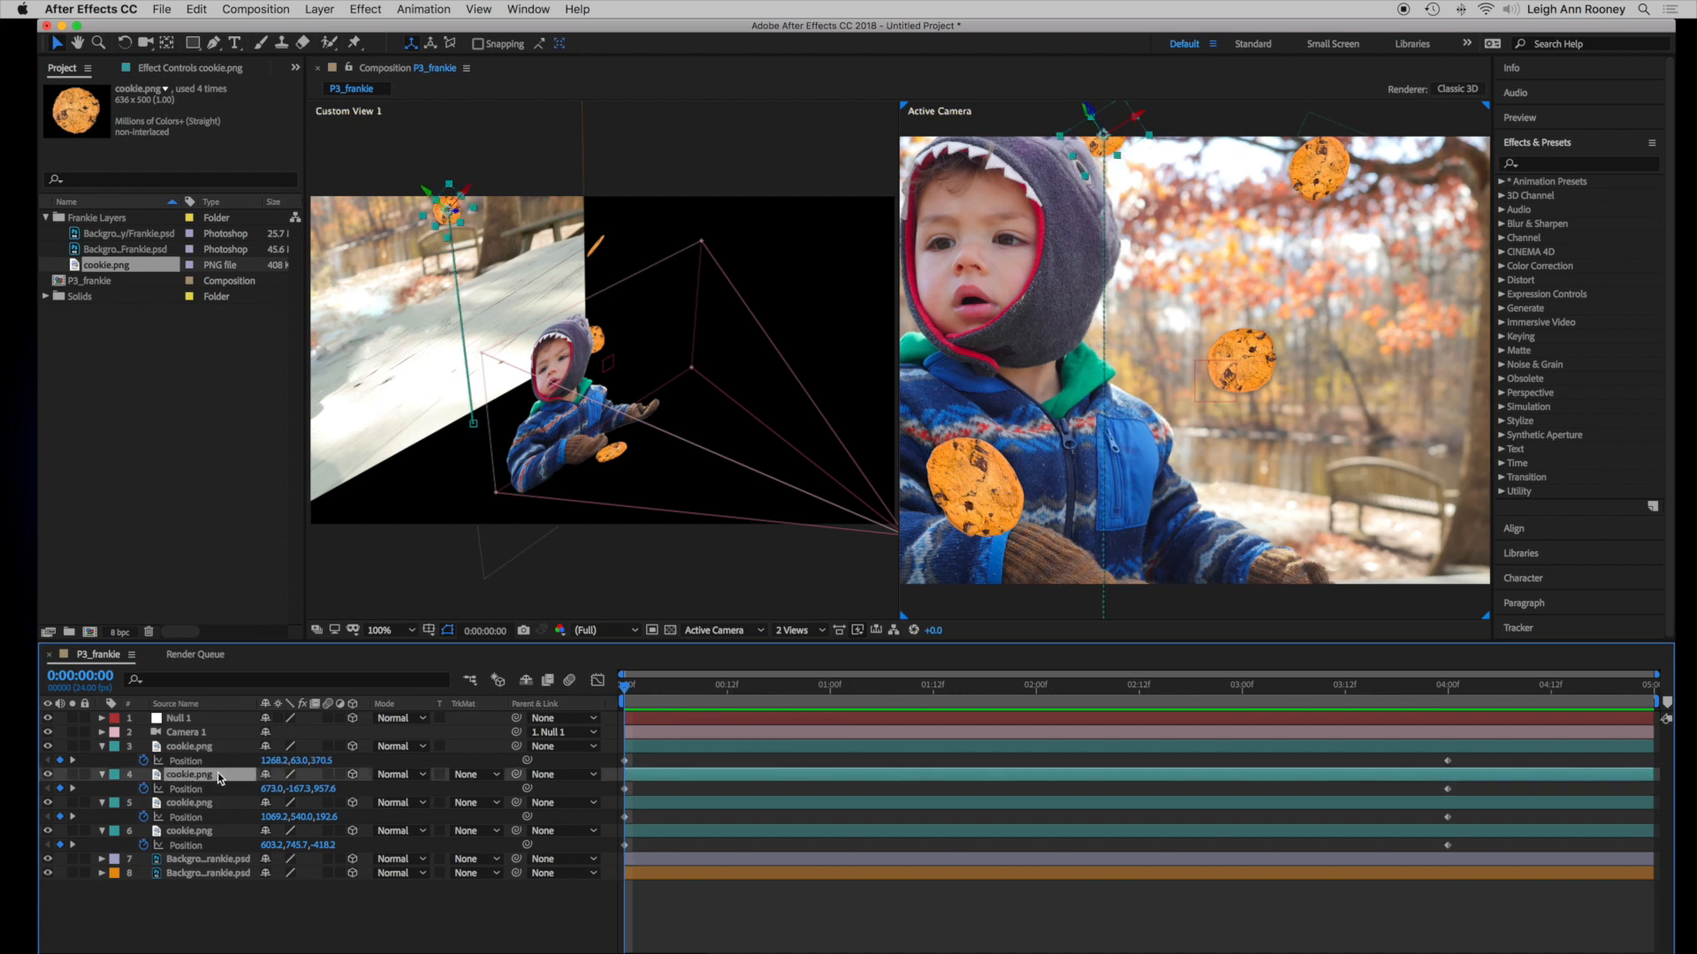
left_click(625, 790)
left_click(1446, 789)
left_click_drag(324, 789, 3, 818)
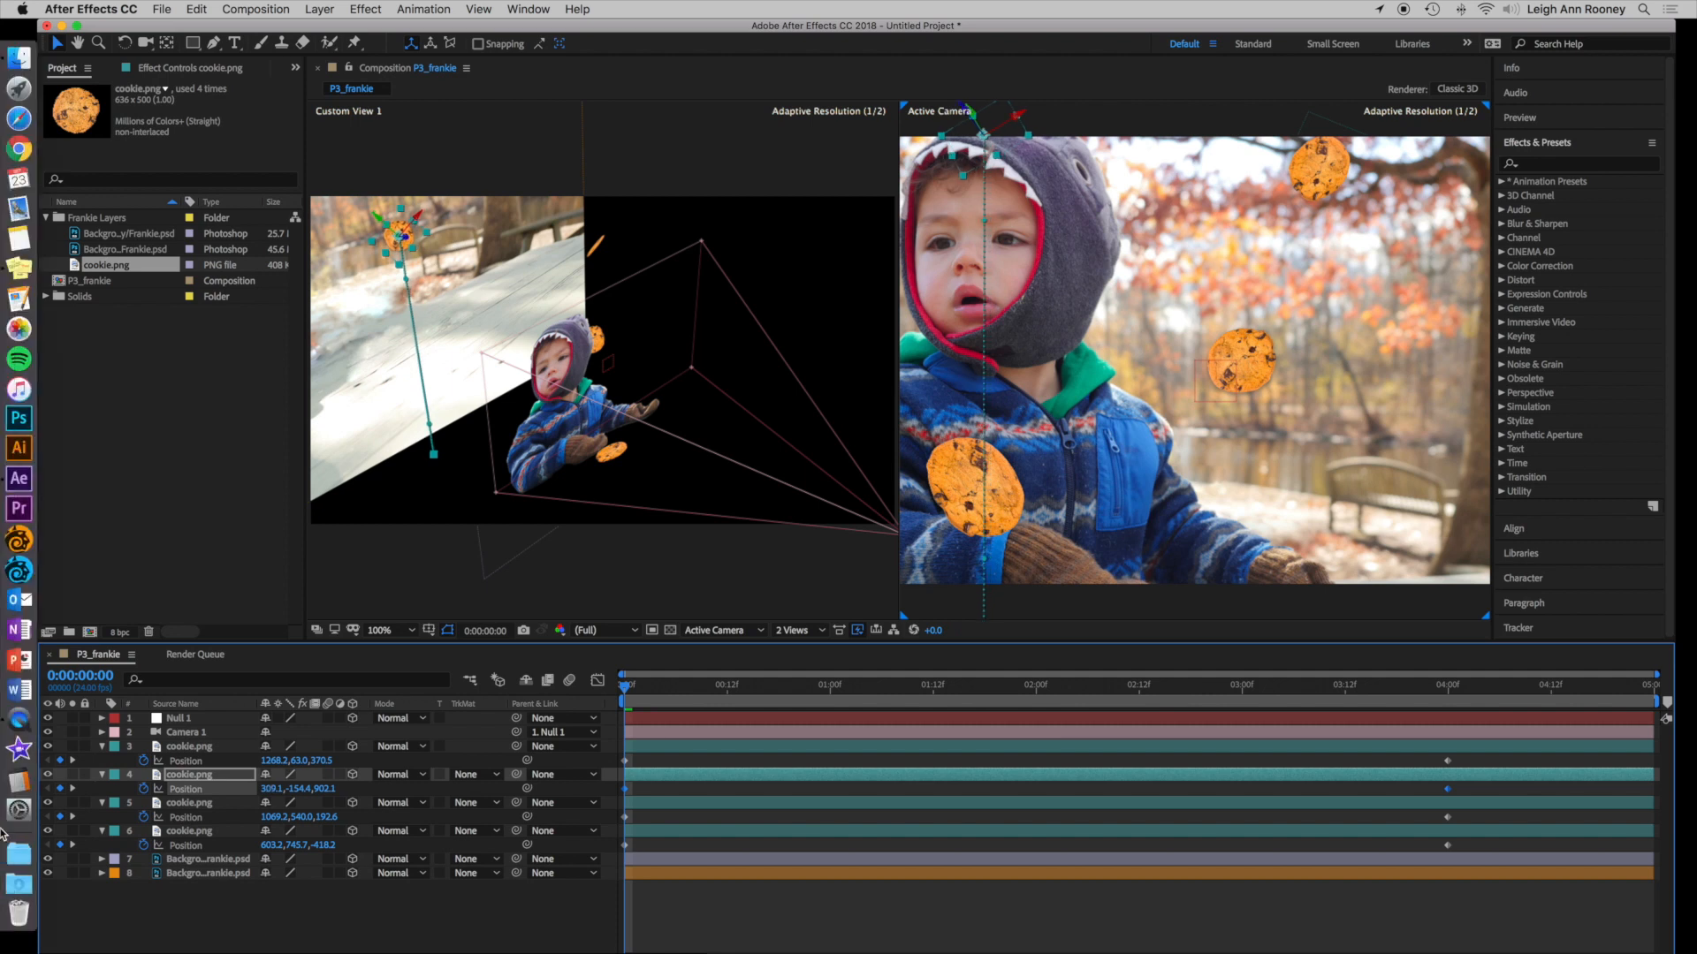
left_click_drag(270, 793, 30, 803)
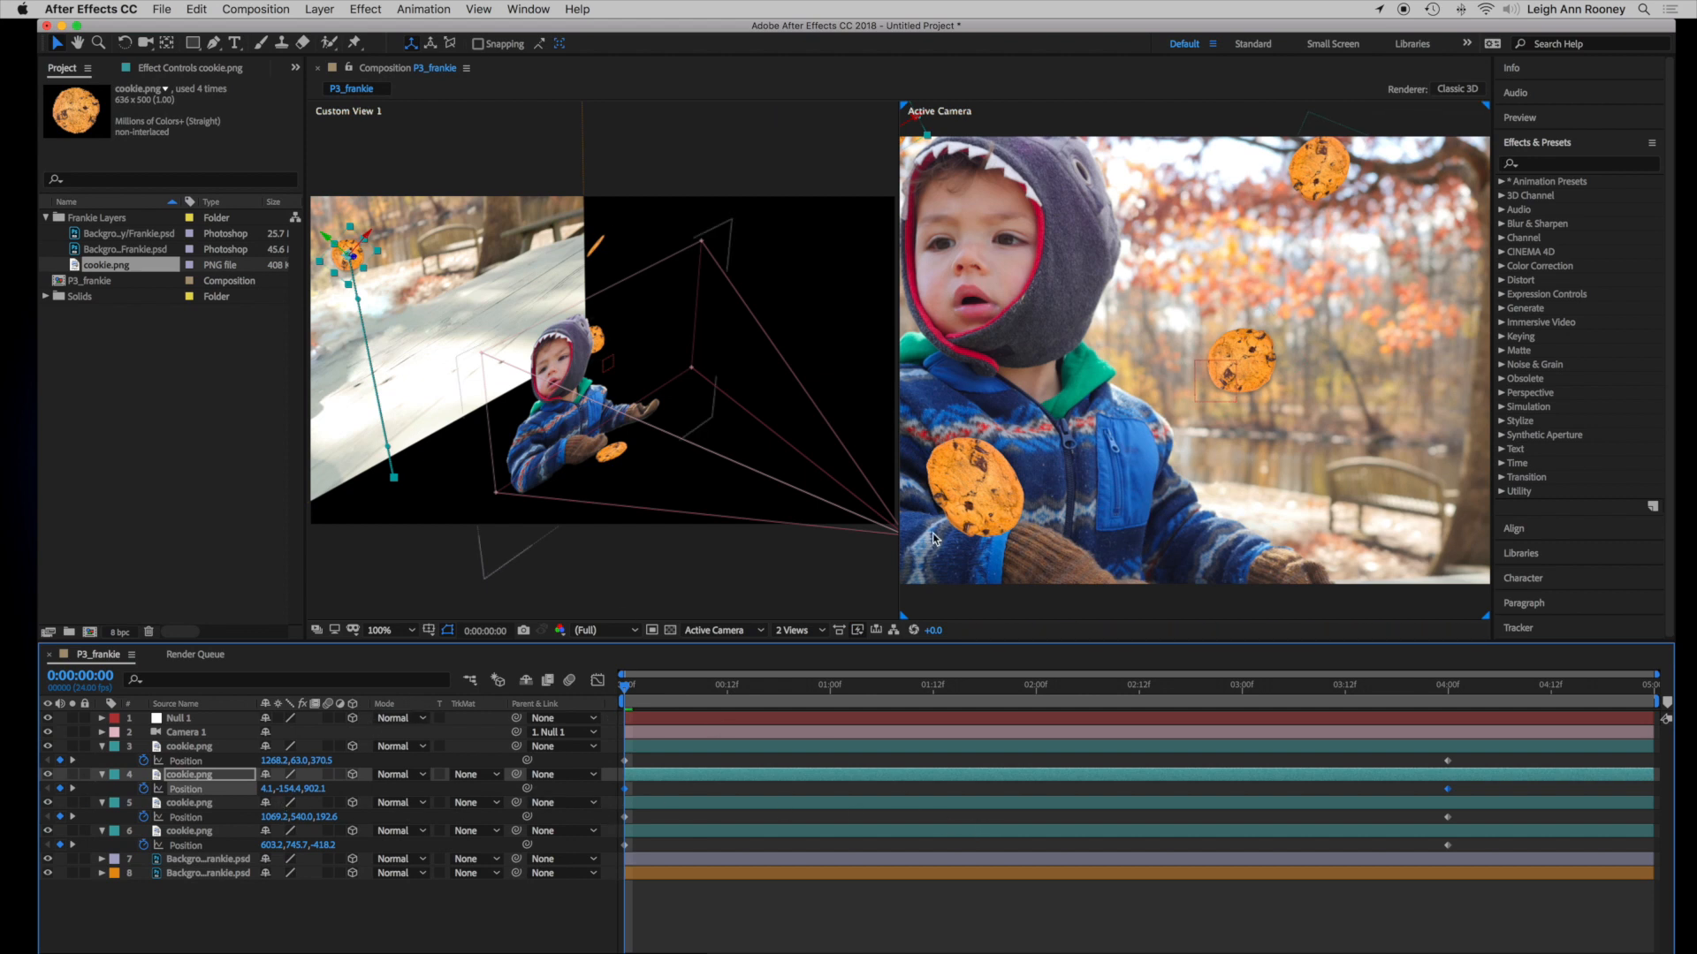
Preview the falling cookies in the camera view and scrub to 1:09
left_click(1249, 354)
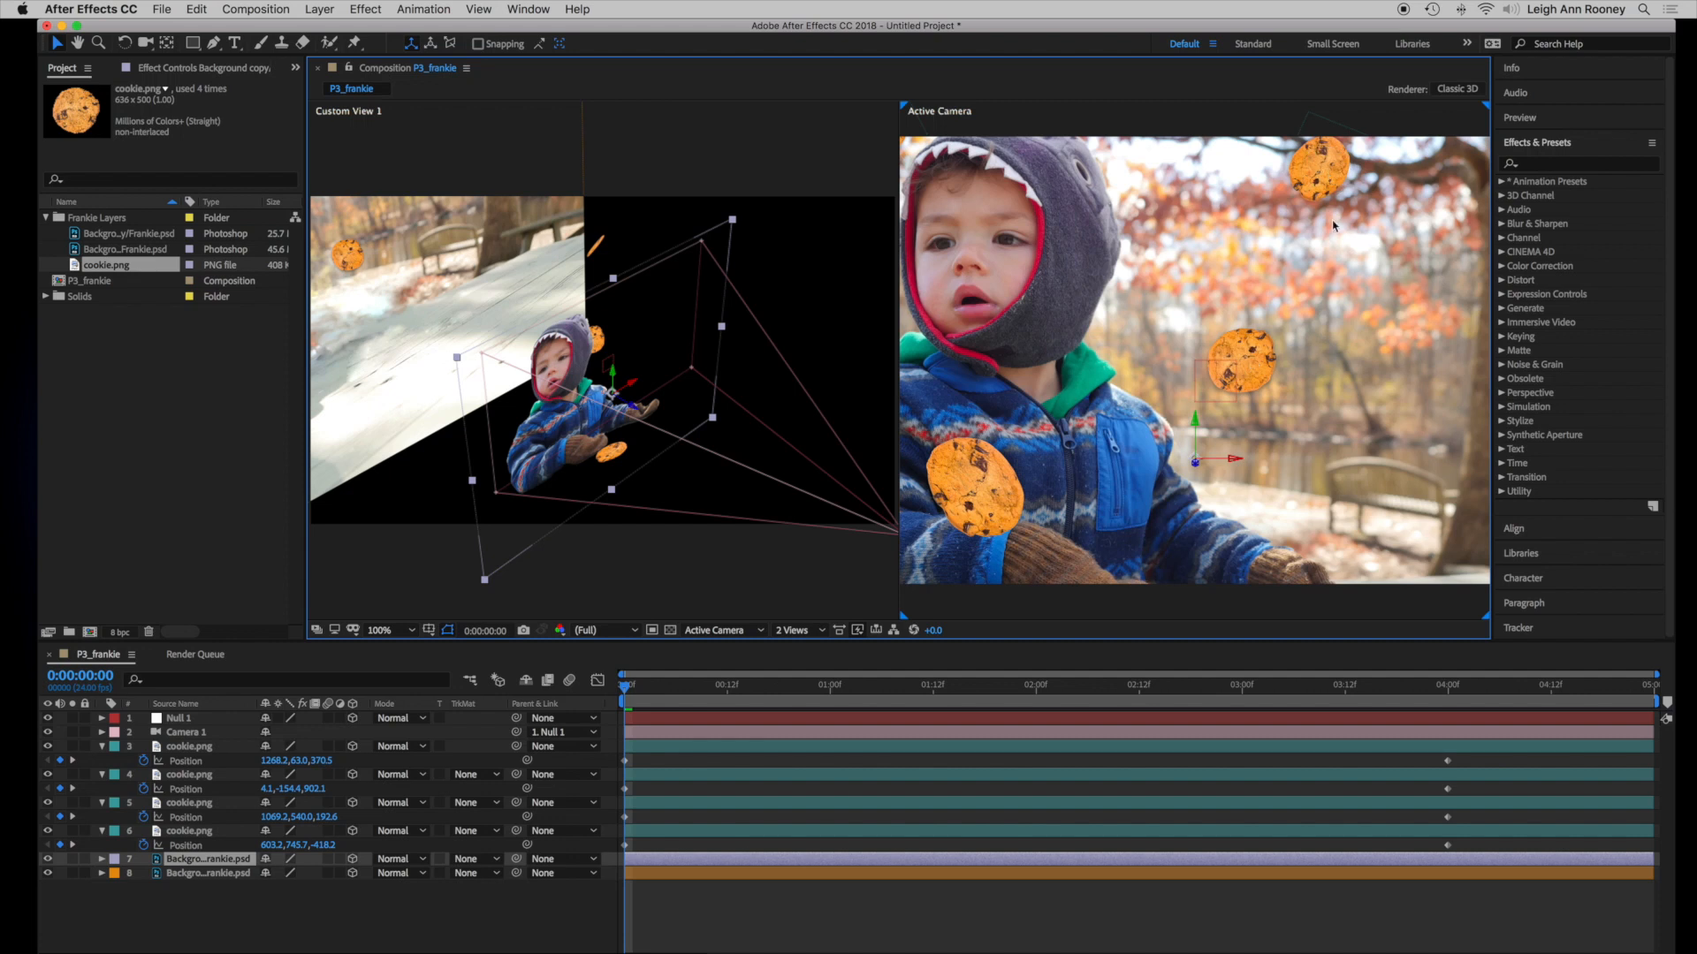
left_click(625, 846)
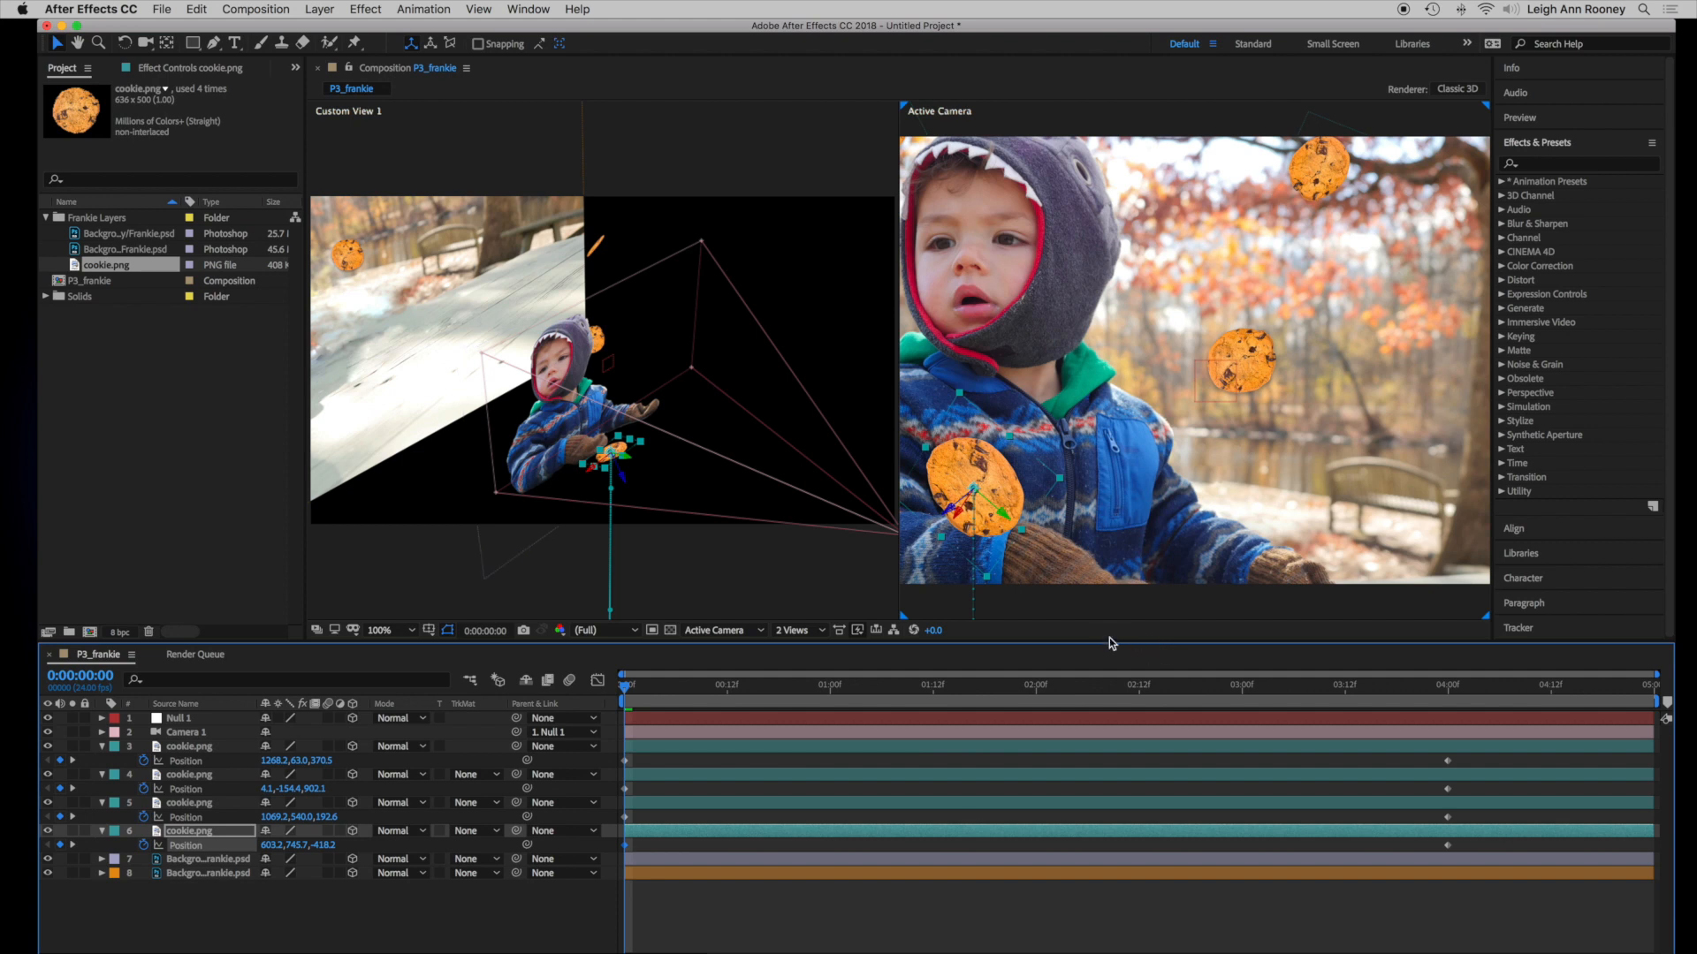
key("space")
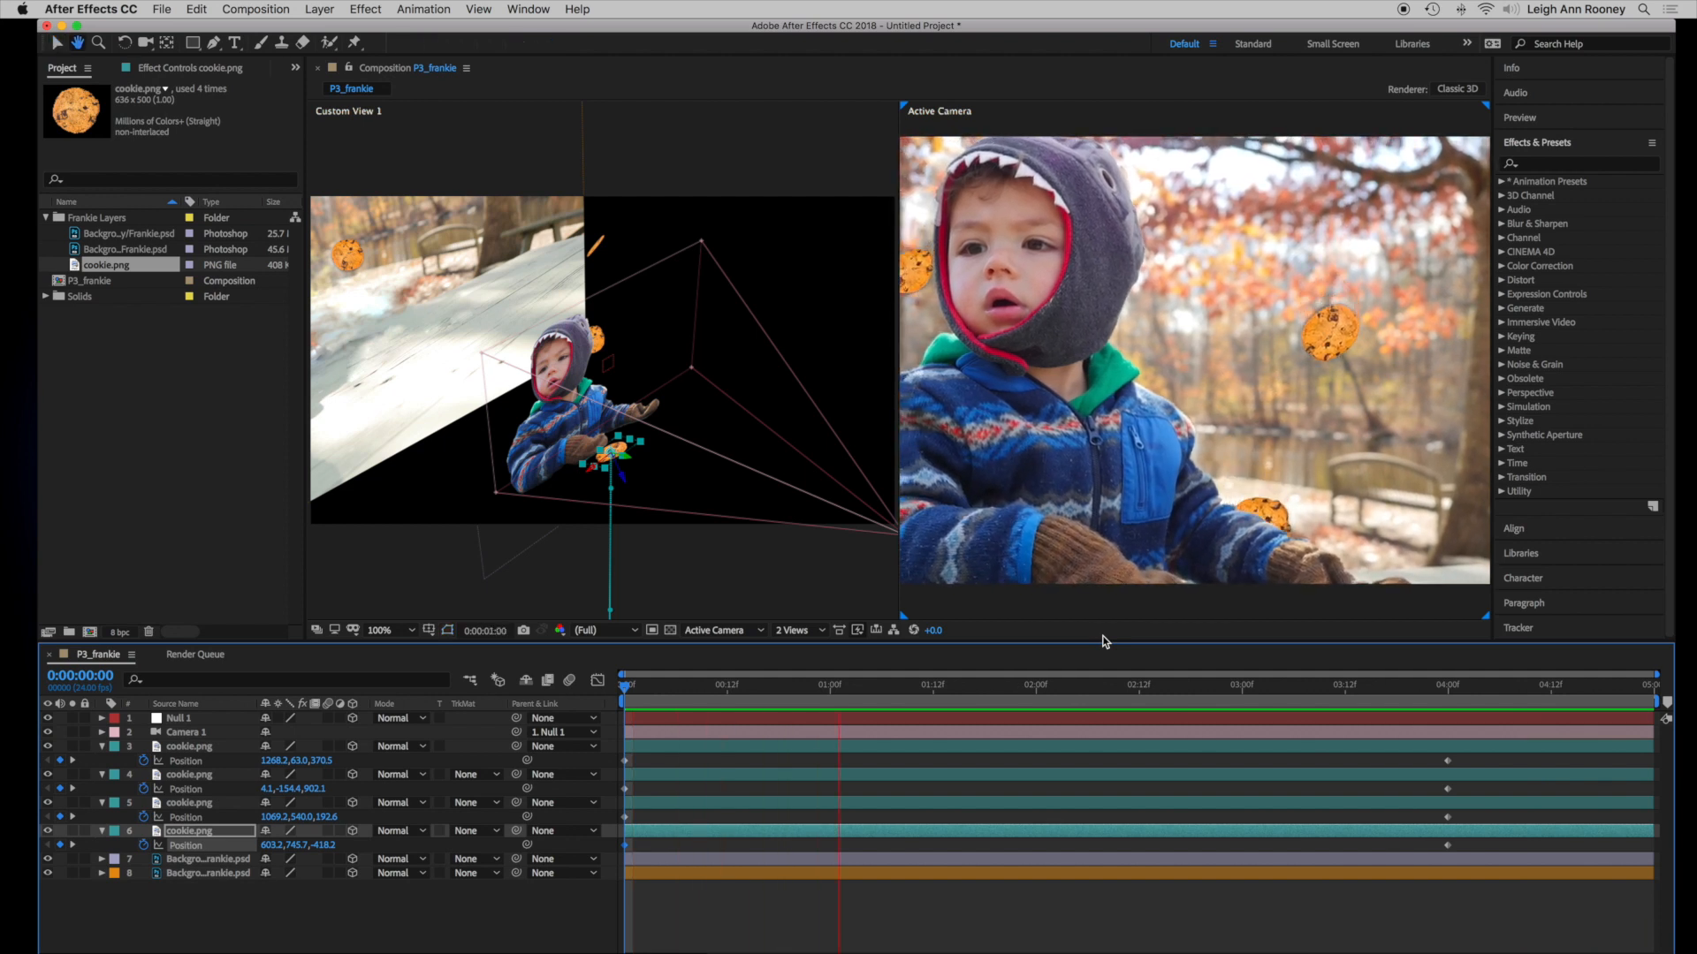
left_click_drag(846, 692, 907, 692)
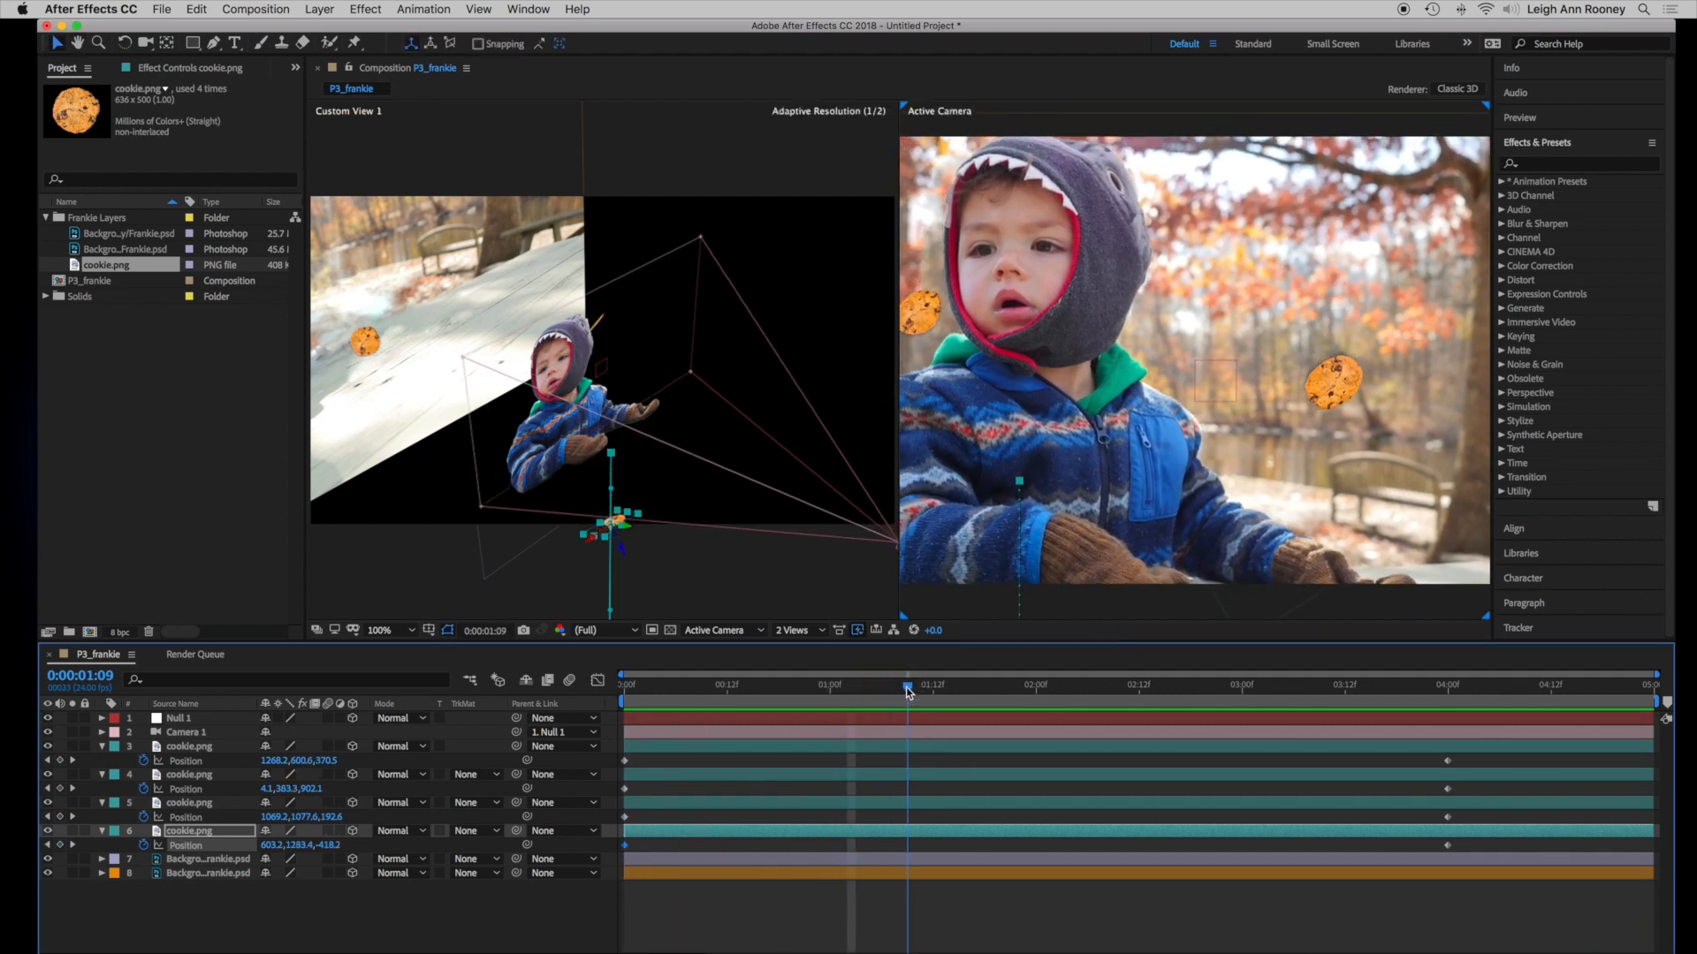
Collapse the four cookie layers' properties and turn on Depth of Field in Camera 1's options
left_click(101, 746)
left_click(101, 760)
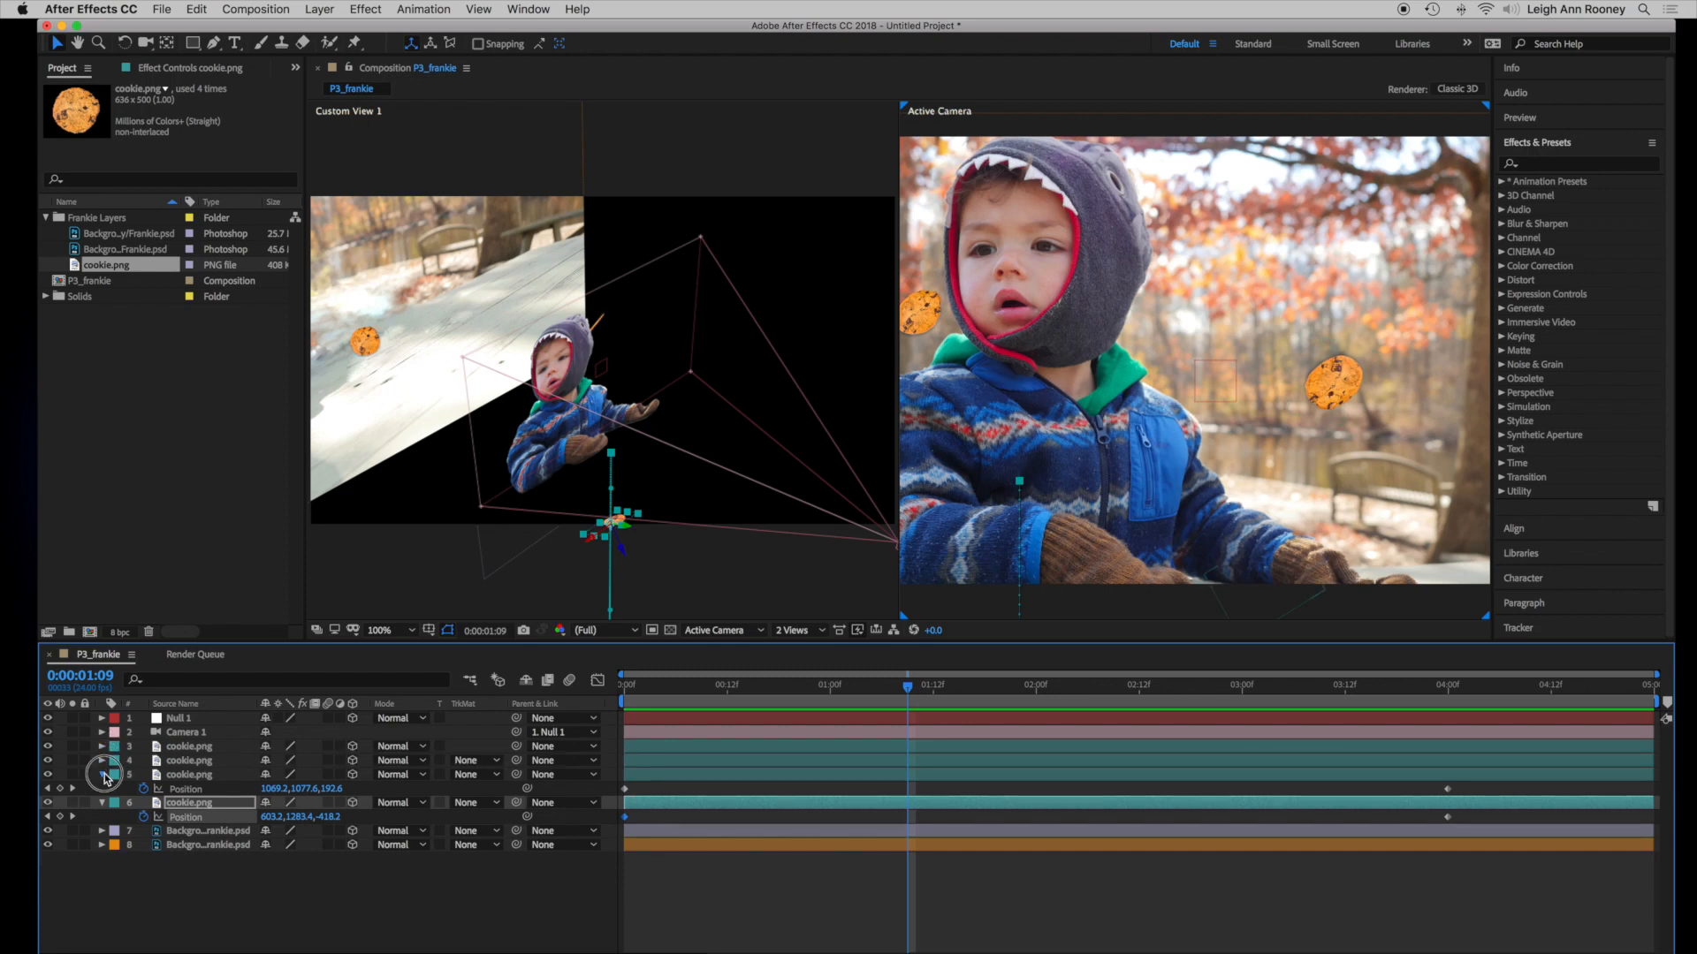
left_click(102, 774)
left_click(102, 788)
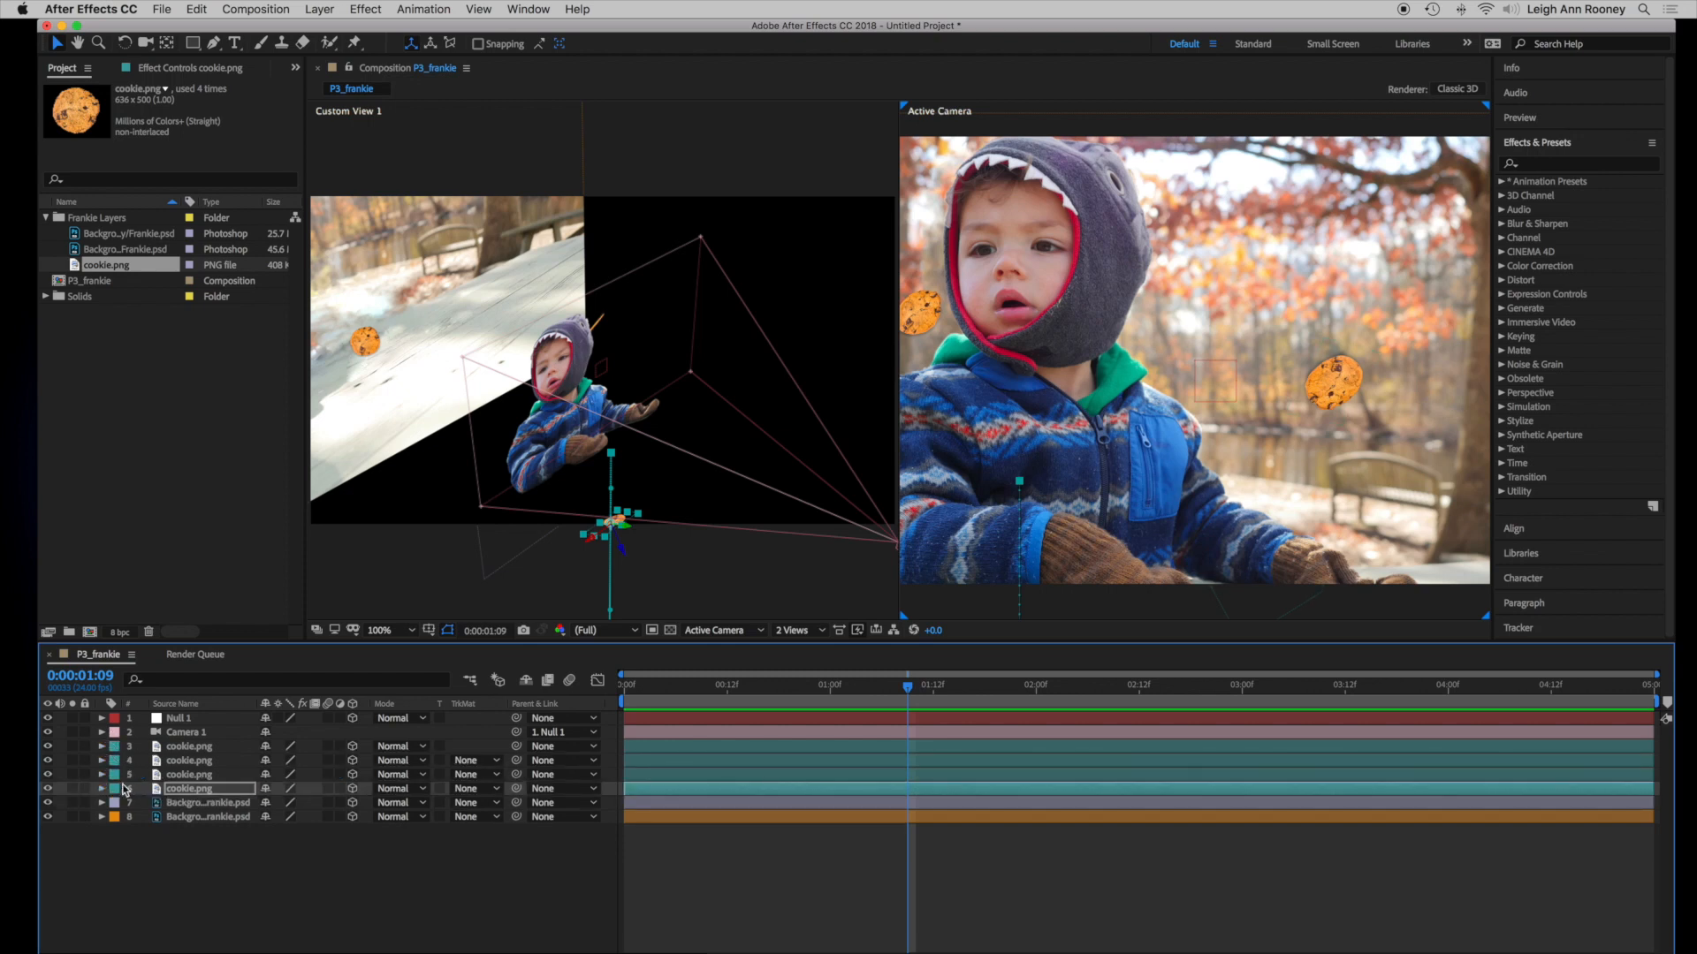
left_click(192, 735)
left_click(102, 732)
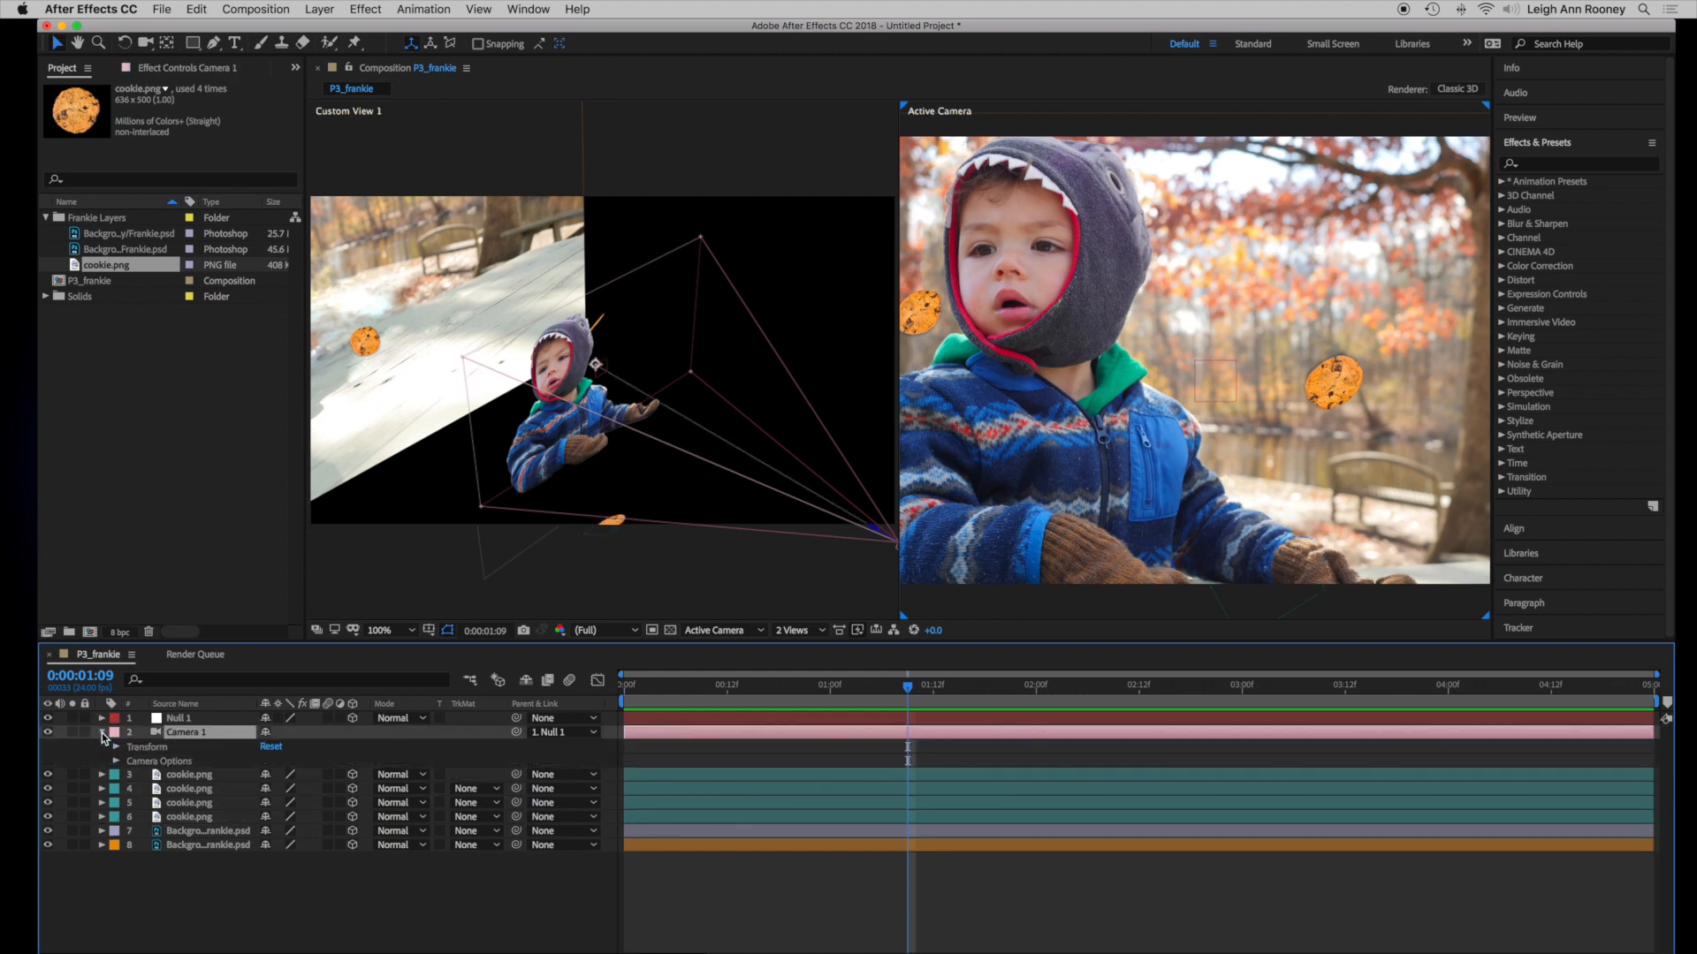
left_click(116, 761)
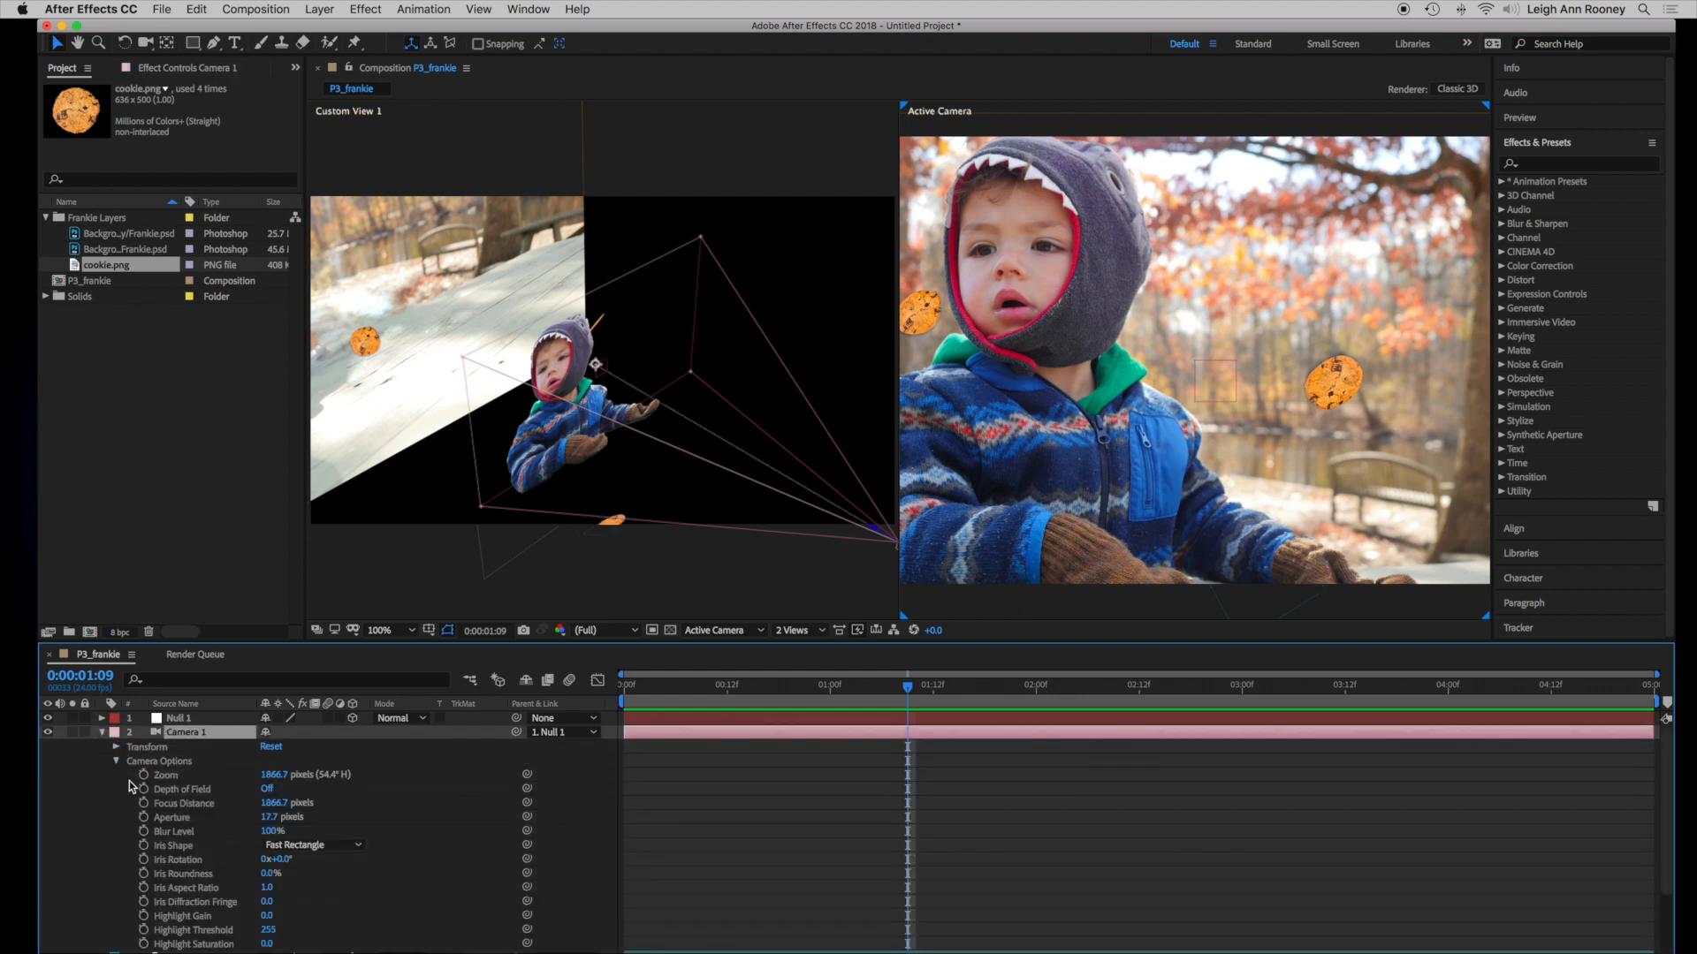
left_click(265, 789)
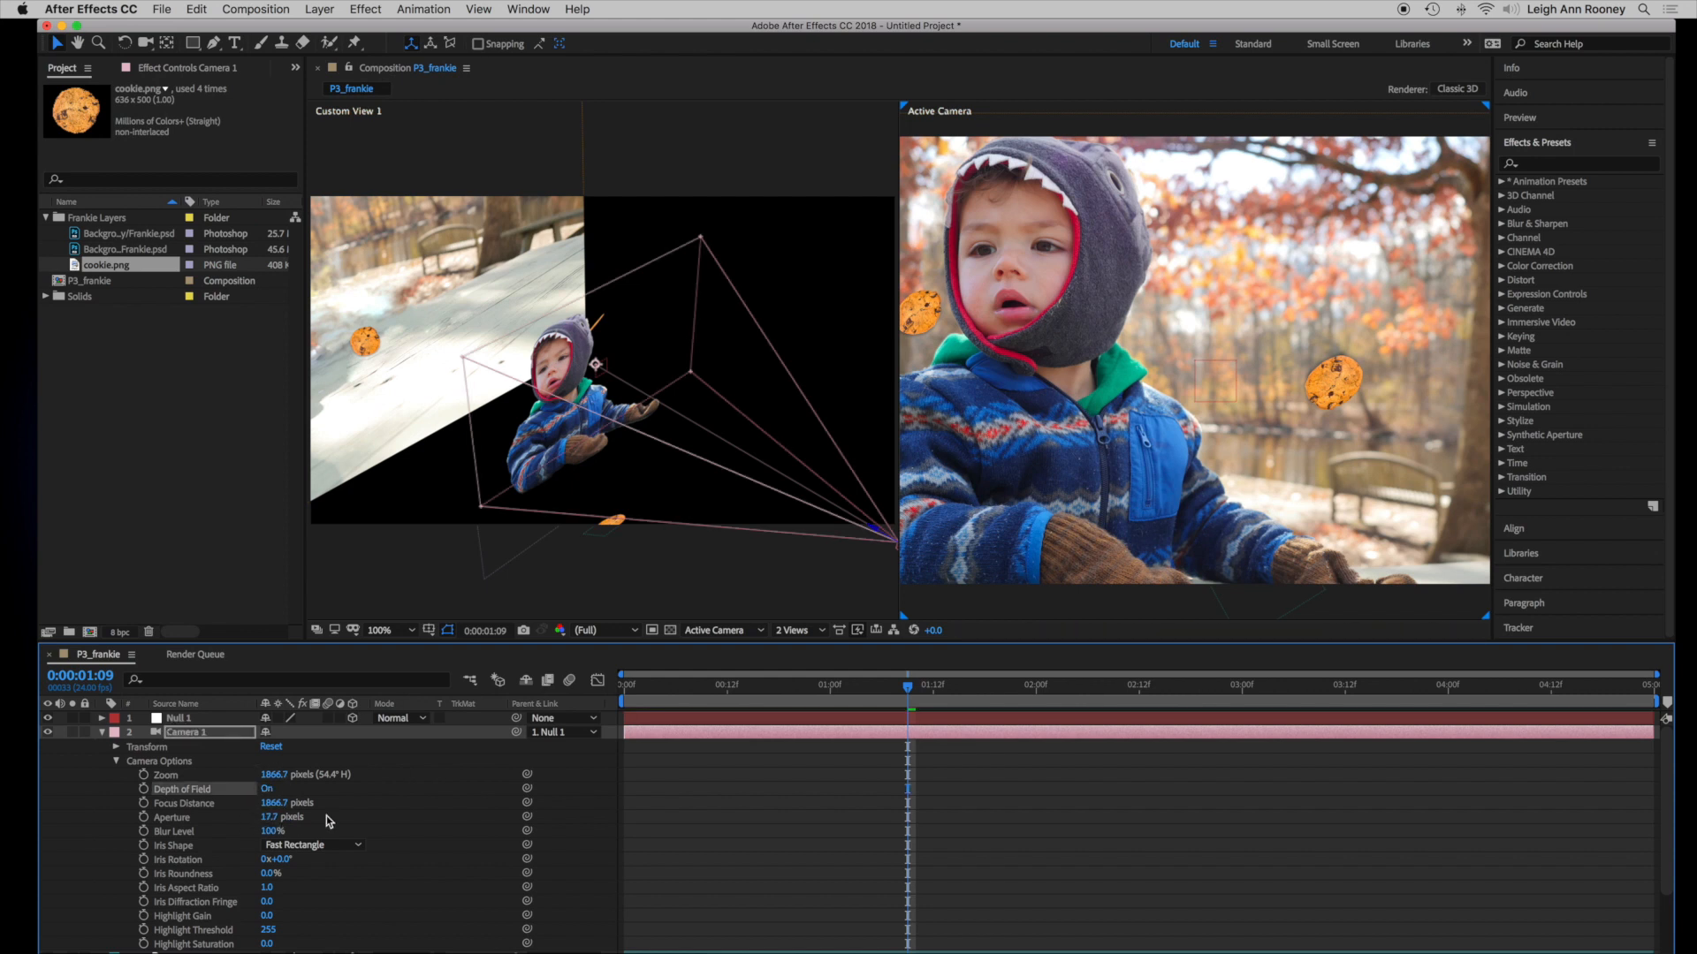
Return the playhead to 0:00 and save the project as P3_Frankie_FINAL.aep
left_click_drag(898, 706, 608, 701)
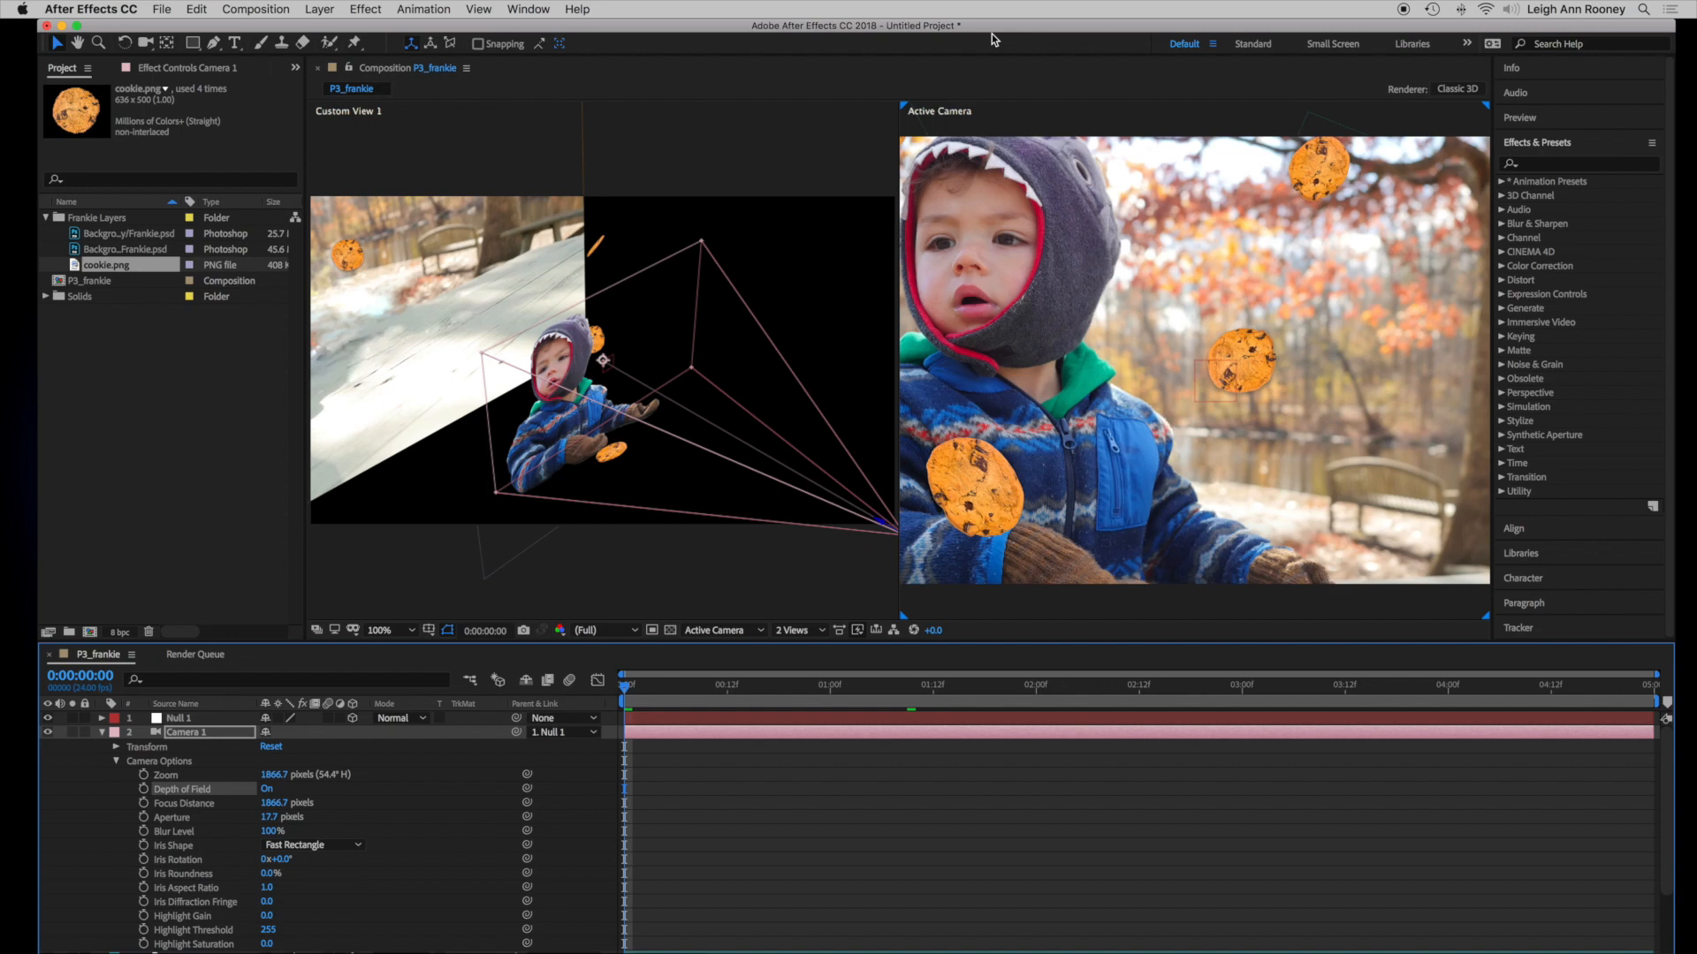
key("super+s")
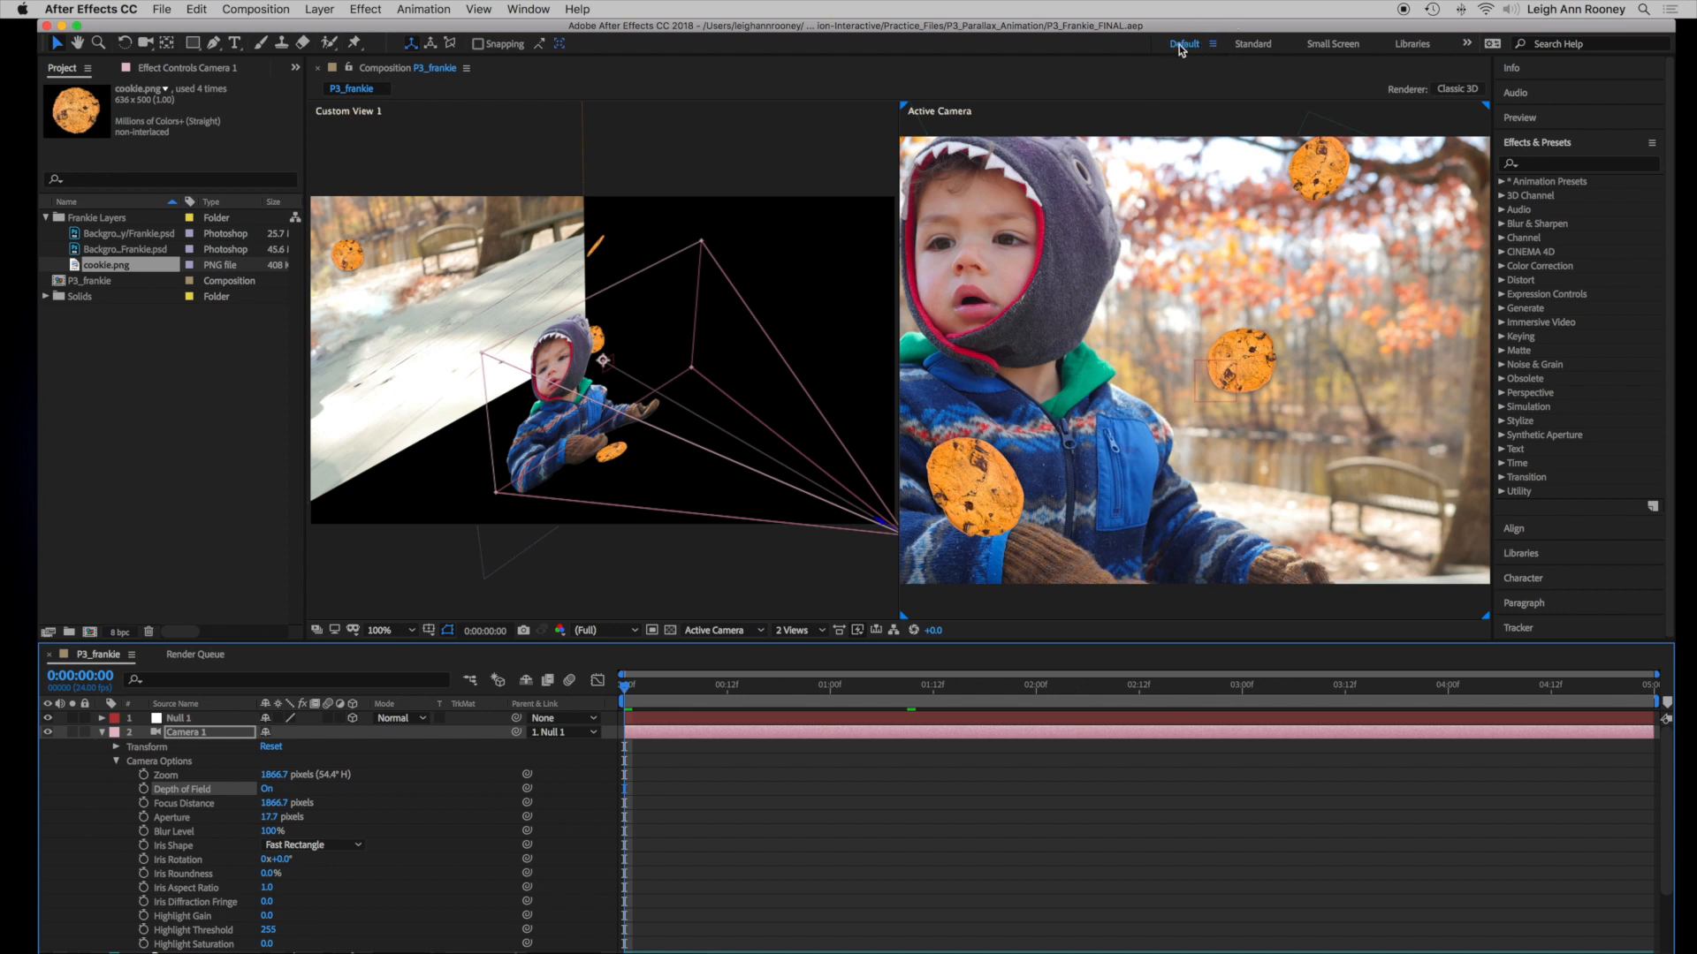
Collapse the camera's properties and apply the Camera Lens Blur effect to the topmost cookie layer
left_click(1542, 148)
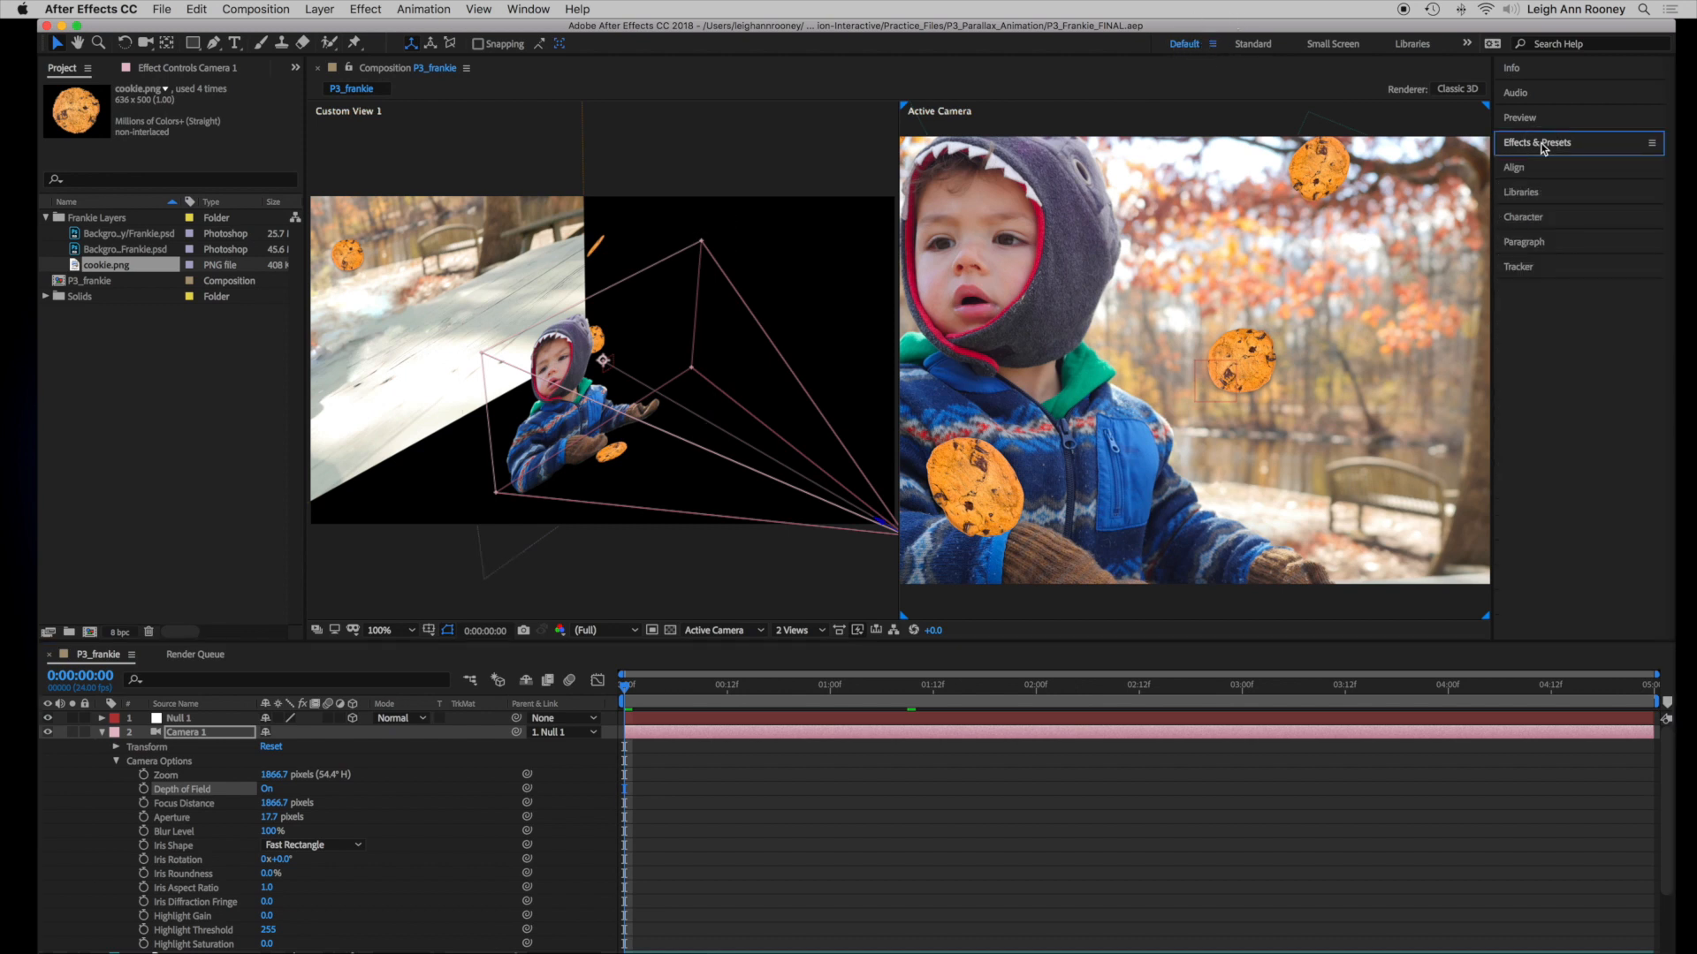
left_click(1542, 147)
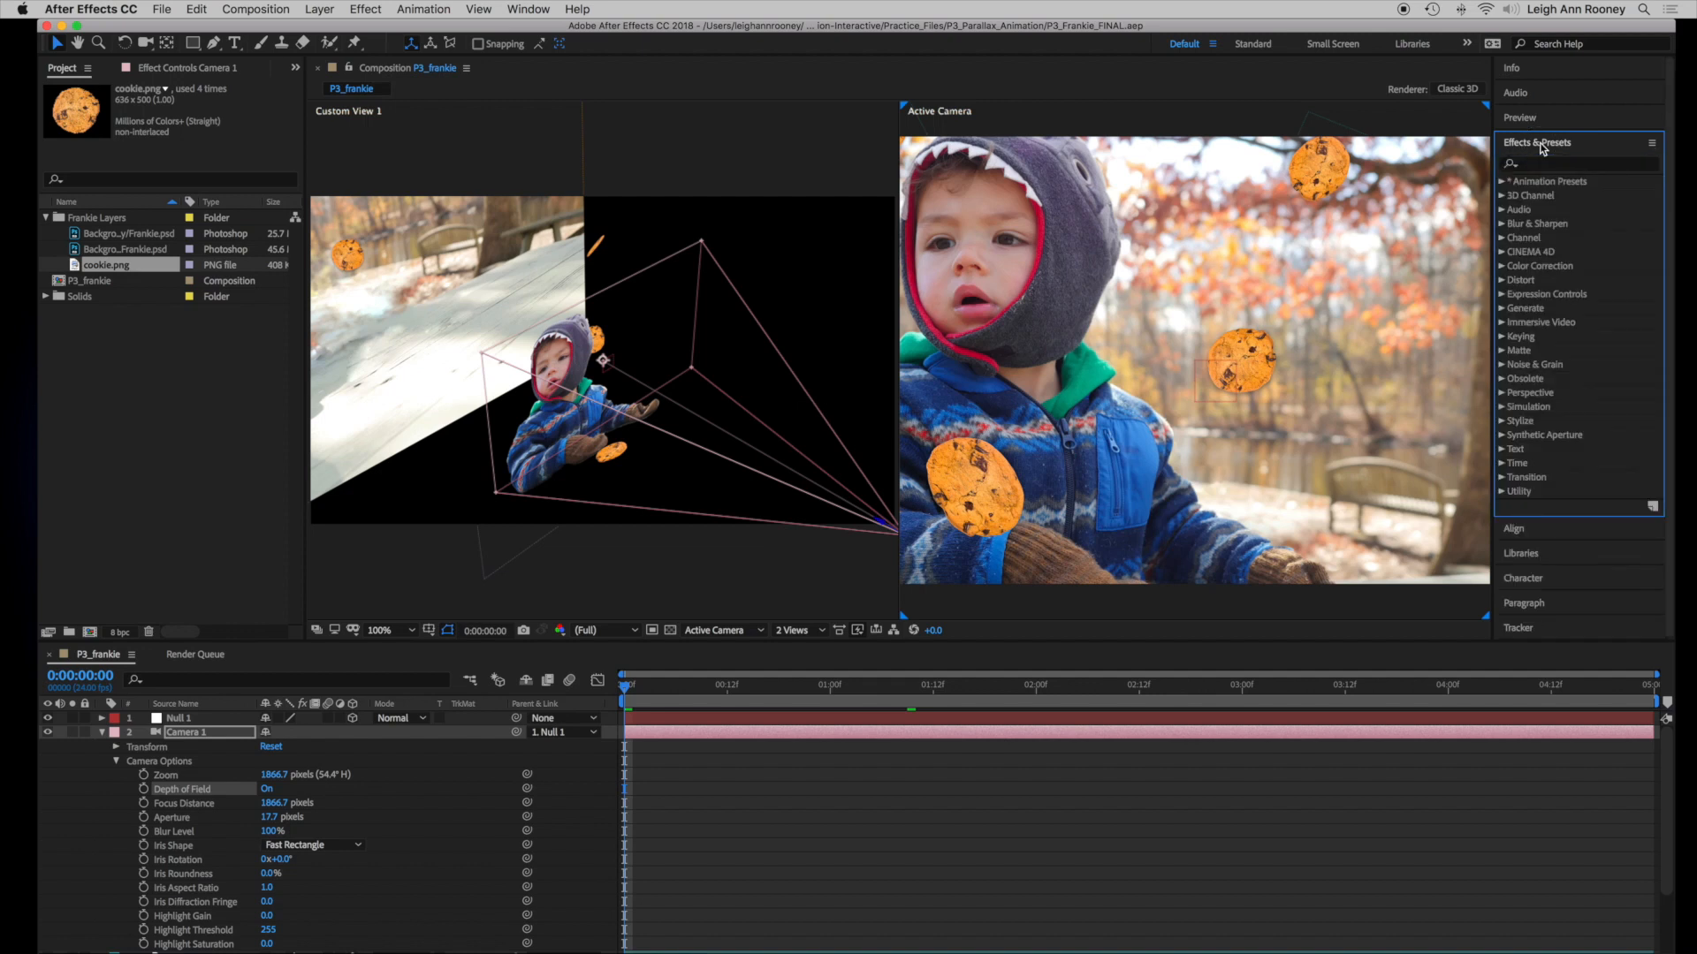
left_click(1501, 225)
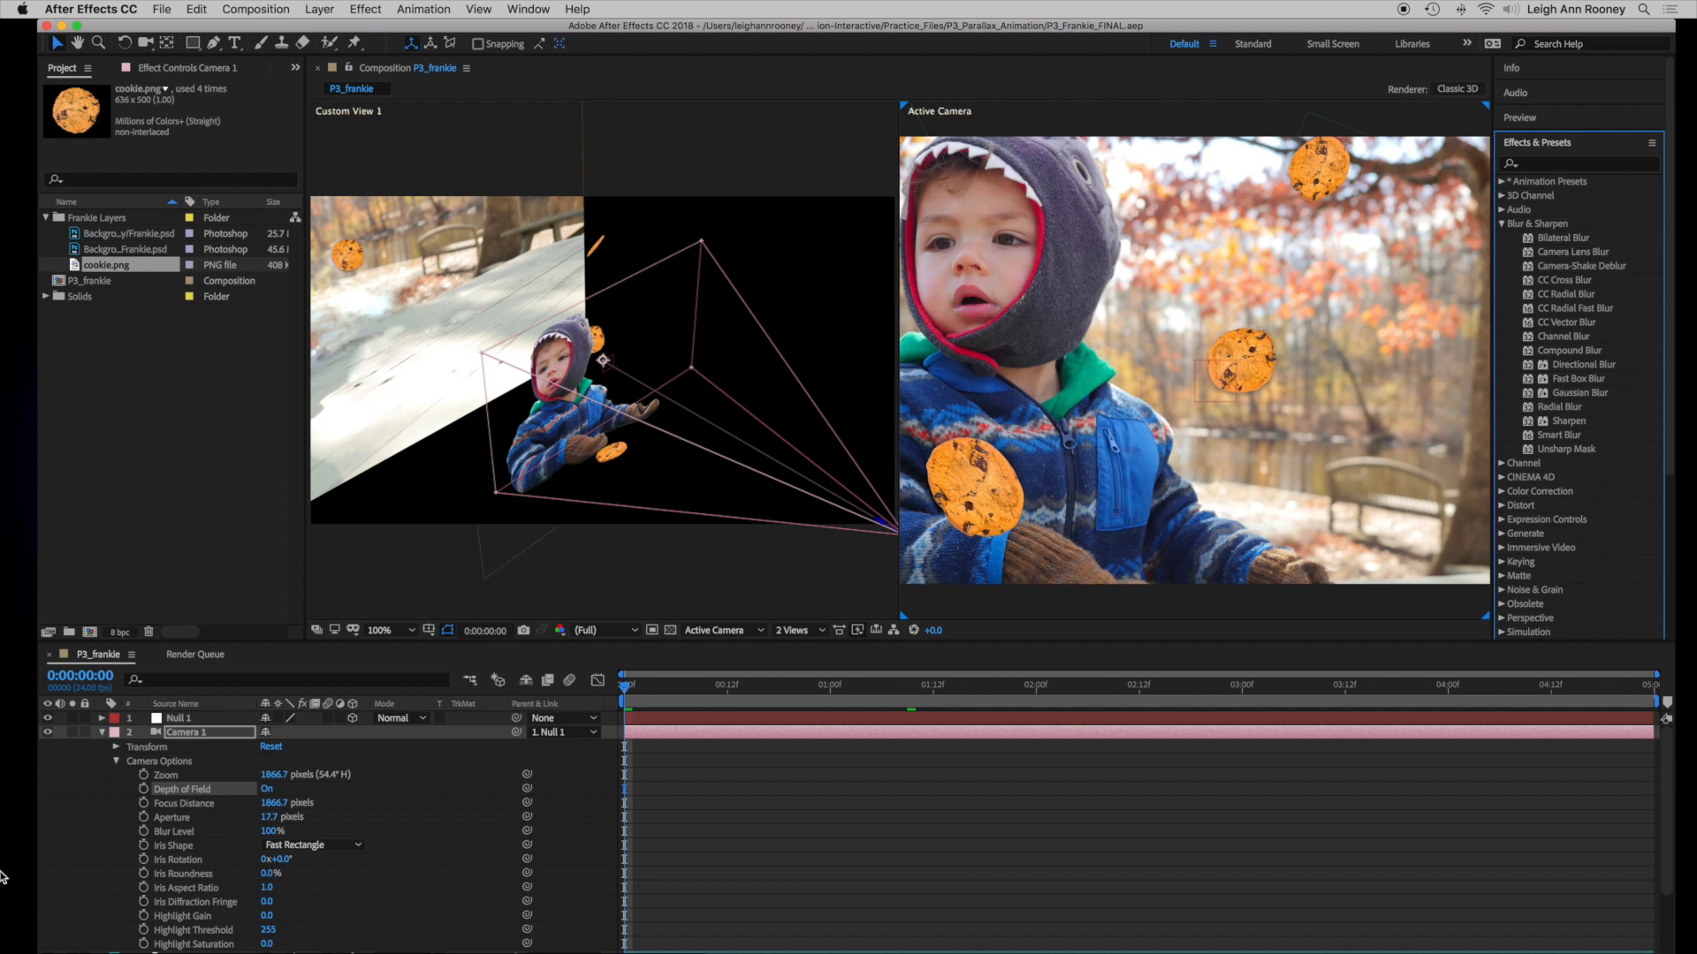
left_click(102, 732)
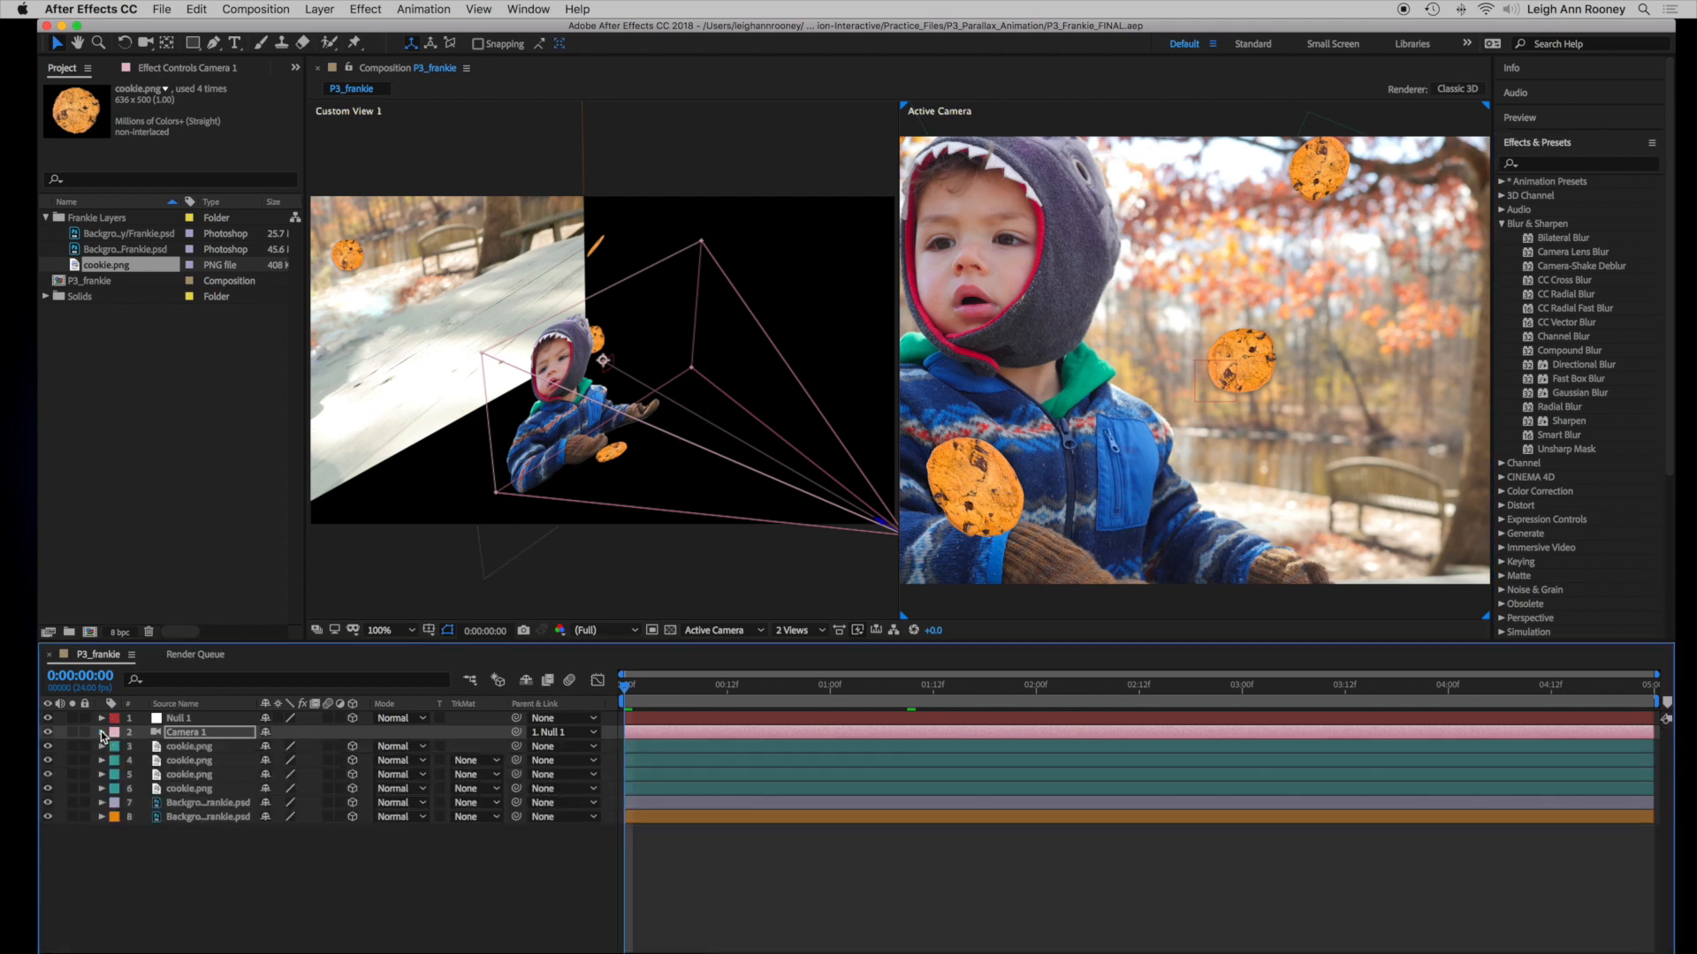
left_click(1583, 256)
left_click_drag(1582, 256, 202, 745)
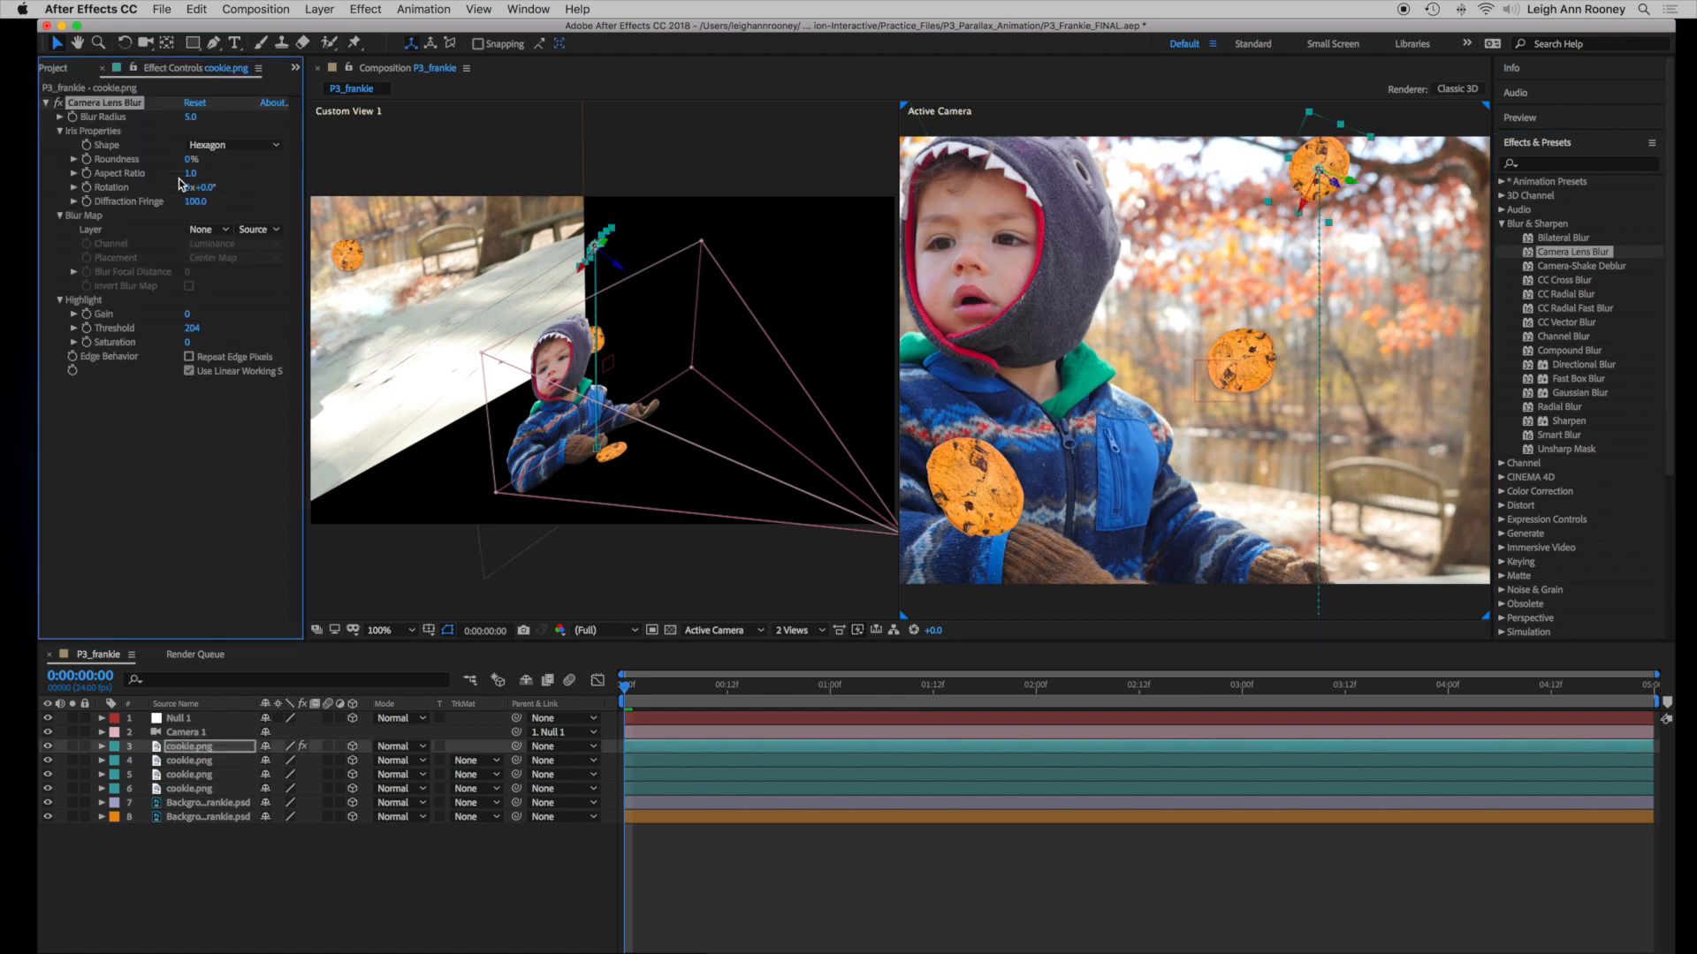
Set the lens blur's Blur Radius to 11, iris Roundness to 71% and iris Rotation to 14°
left_click(191, 117)
mouse_move(190, 117)
left_mouse_down()
mouse_move(210, 120)
mouse_move(191, 125)
left_mouse_up()
left_click_drag(204, 192, 212, 175)
left_click(198, 163)
left_click_drag(197, 162, 198, 124)
Paste the lens blur onto the farthest cookie, layer 4, and raise its Blur Radius to about 22 at frame 0:23
left_click(194, 765)
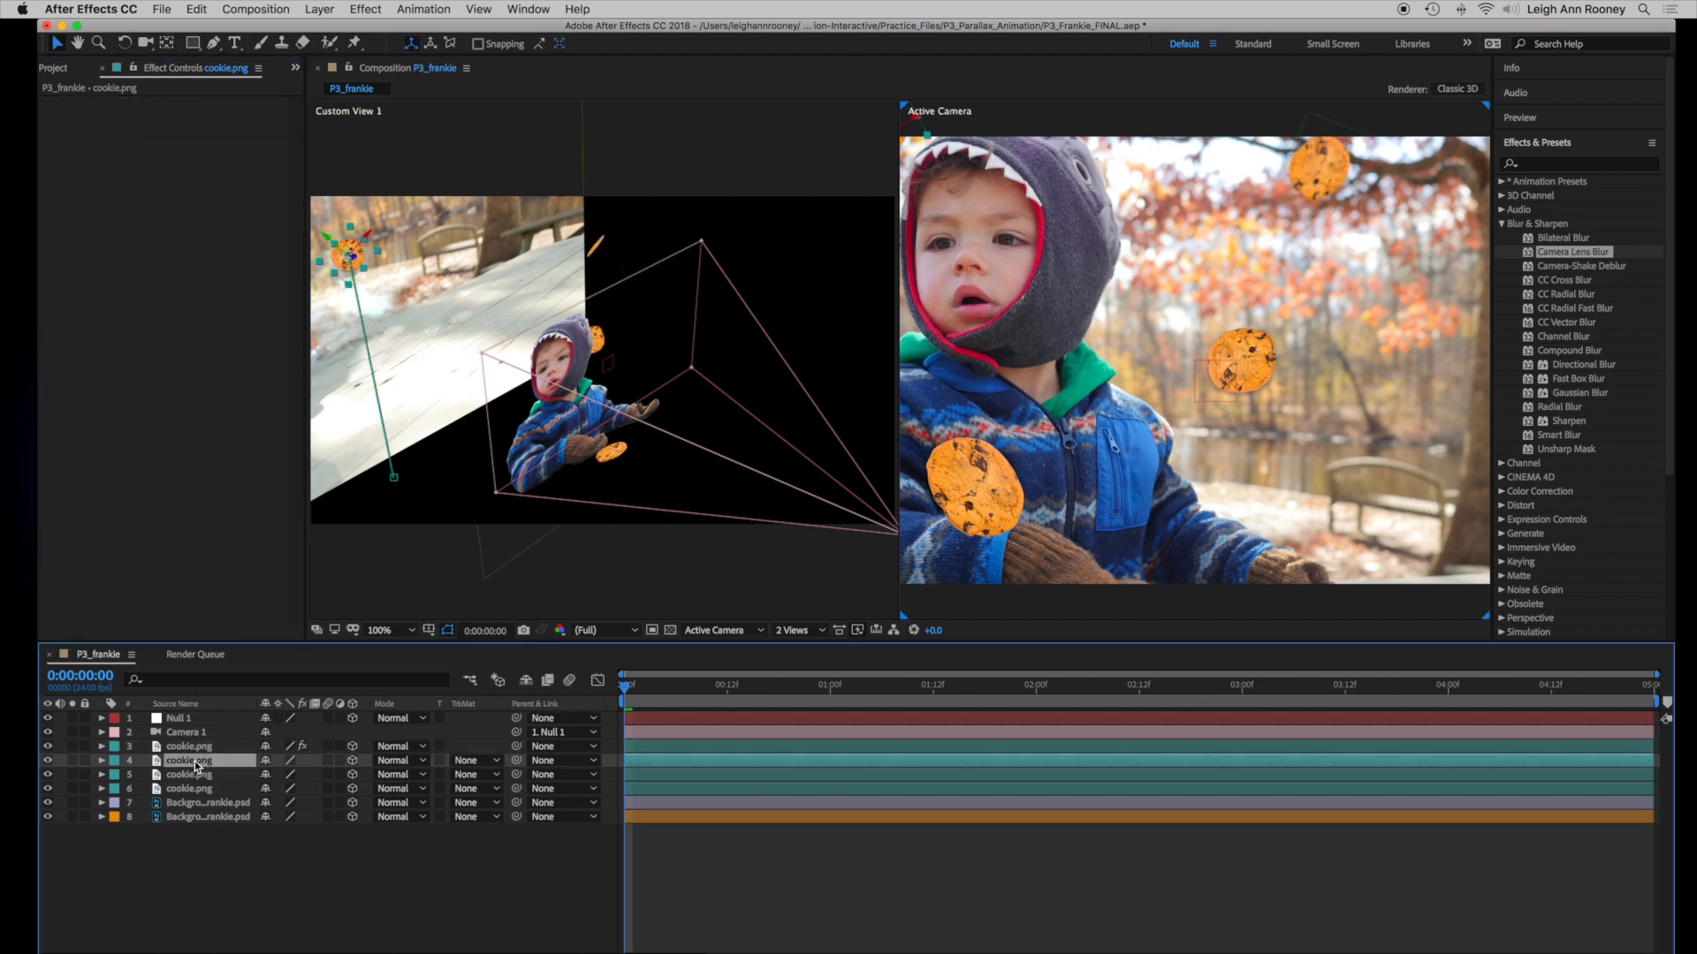
key("super+v")
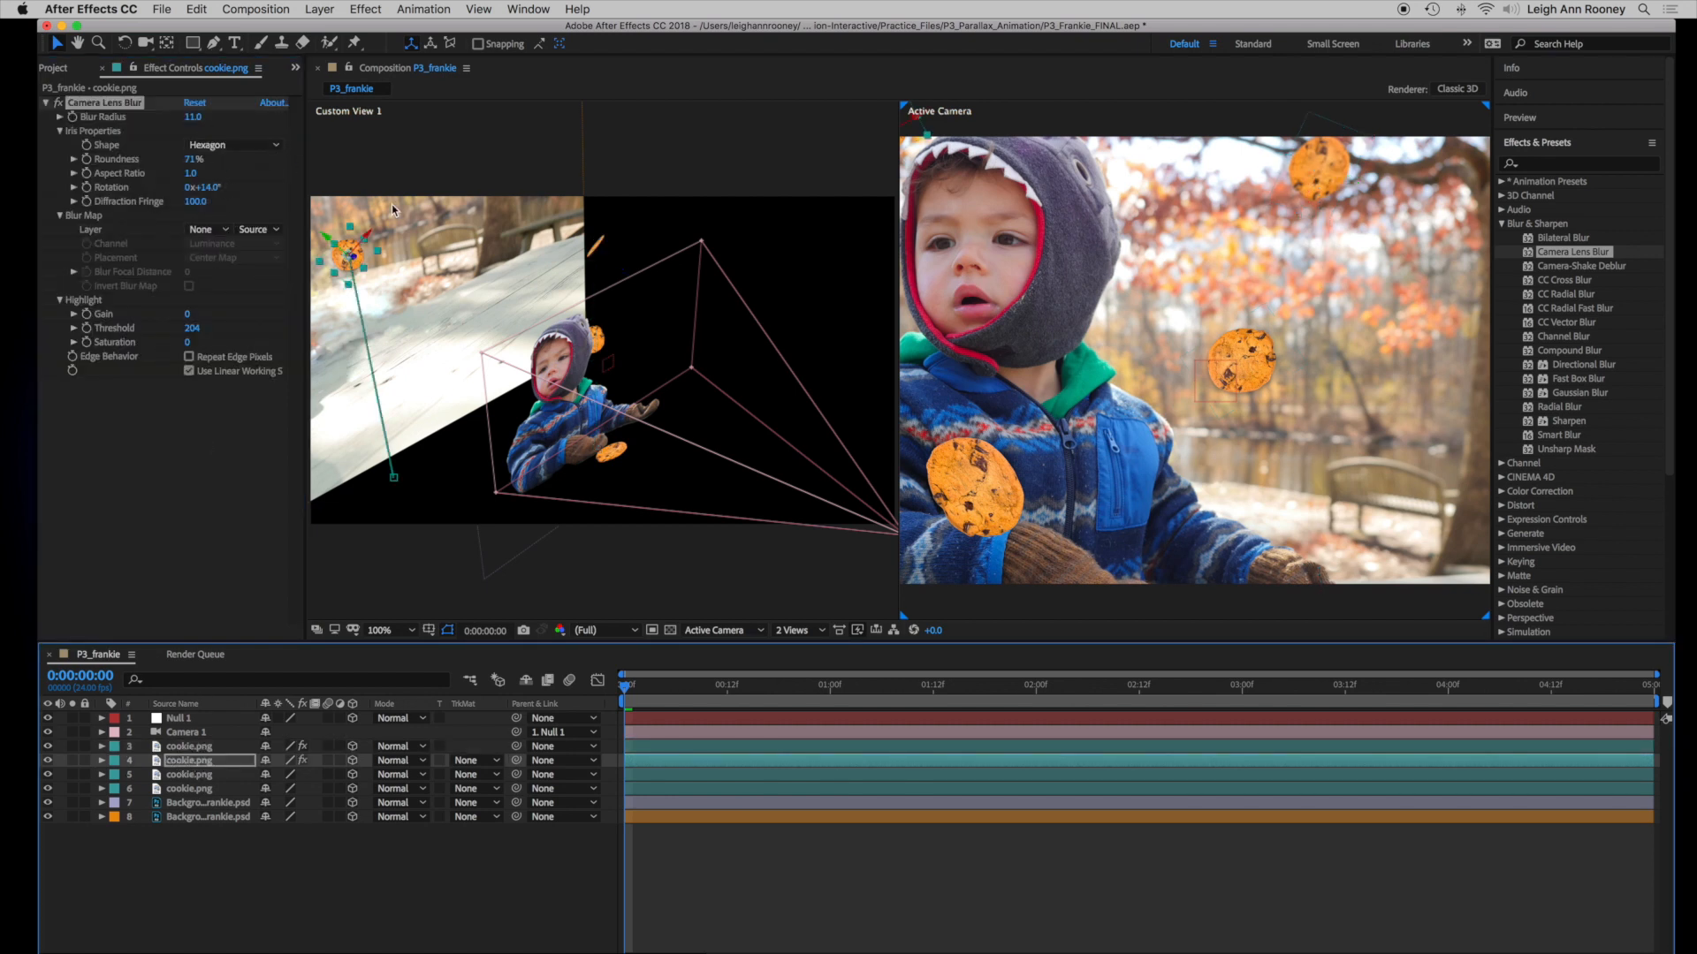
left_click(642, 689)
left_click_drag(642, 690, 822, 698)
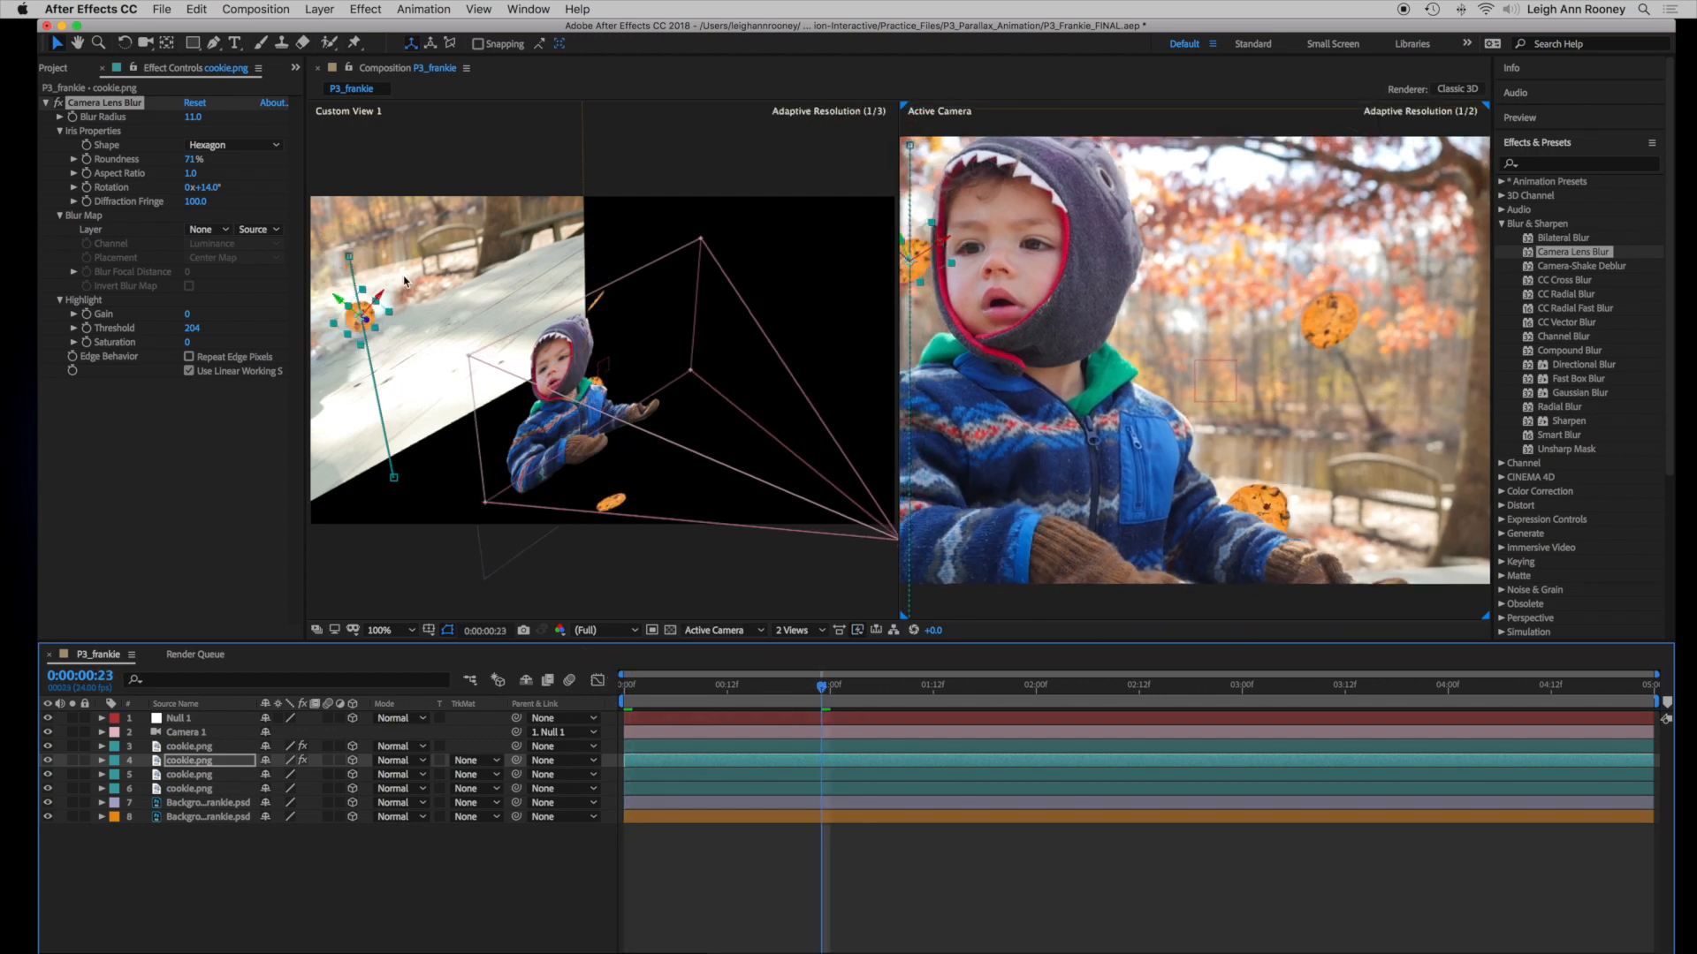
left_click_drag(191, 122, 205, 122)
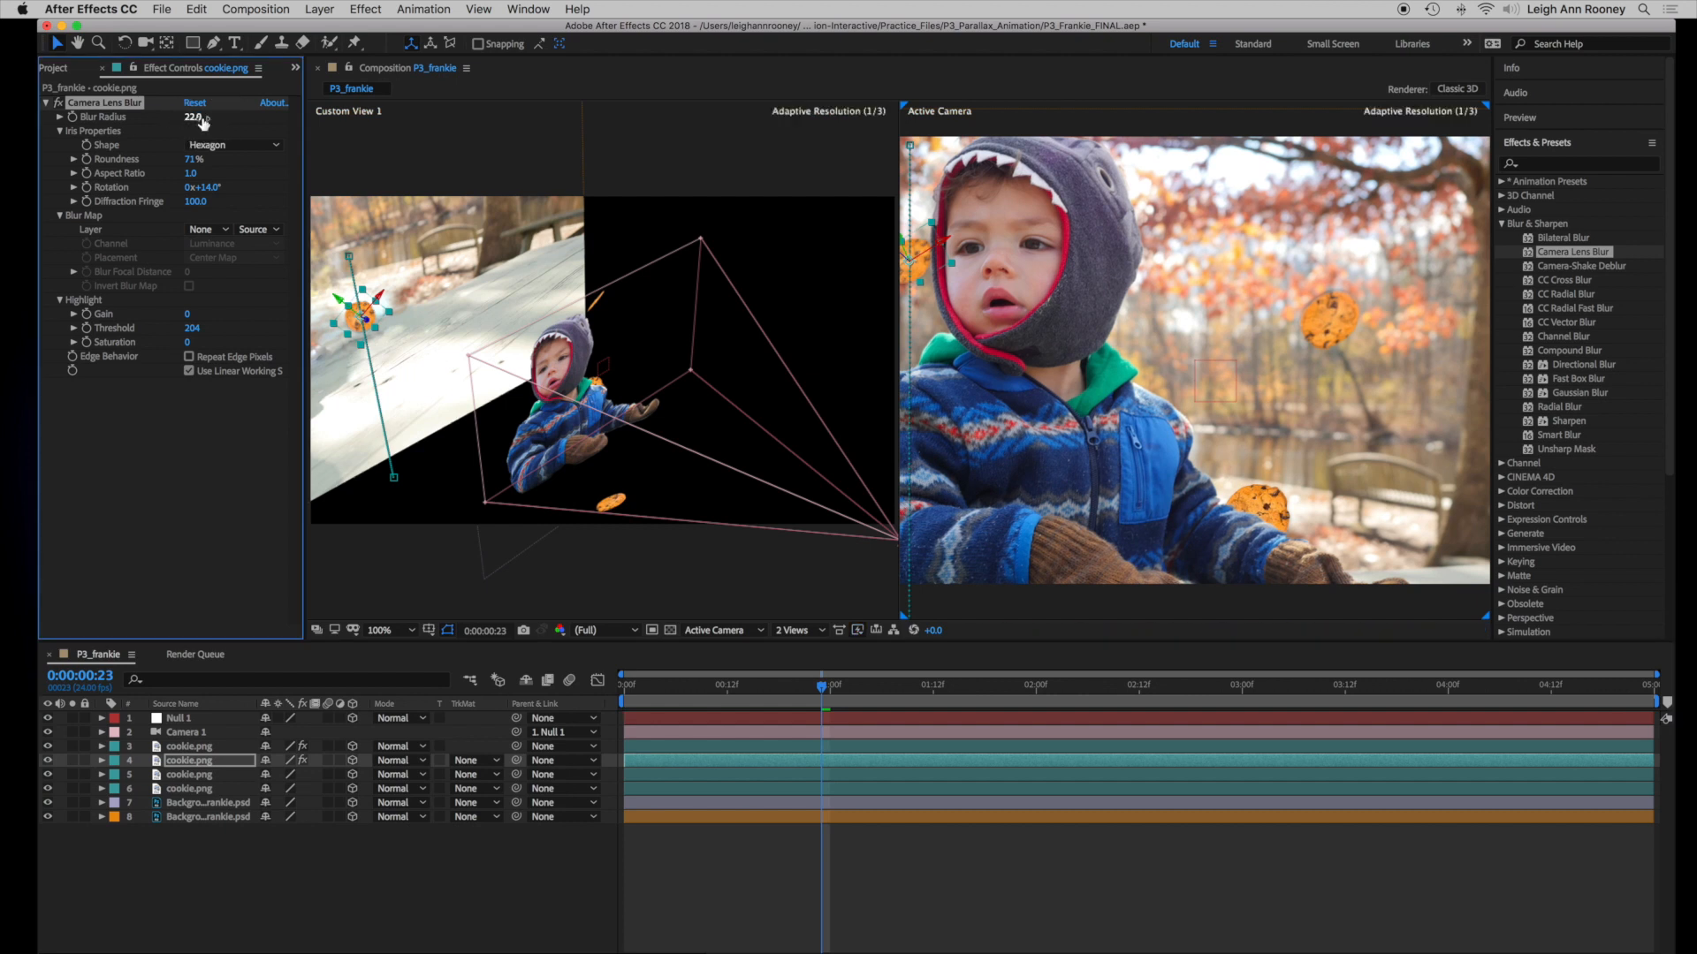
Paste the lens blur onto the cookie beside the child, layer 5, and set its Blur Radius to 5
left_click(191, 776)
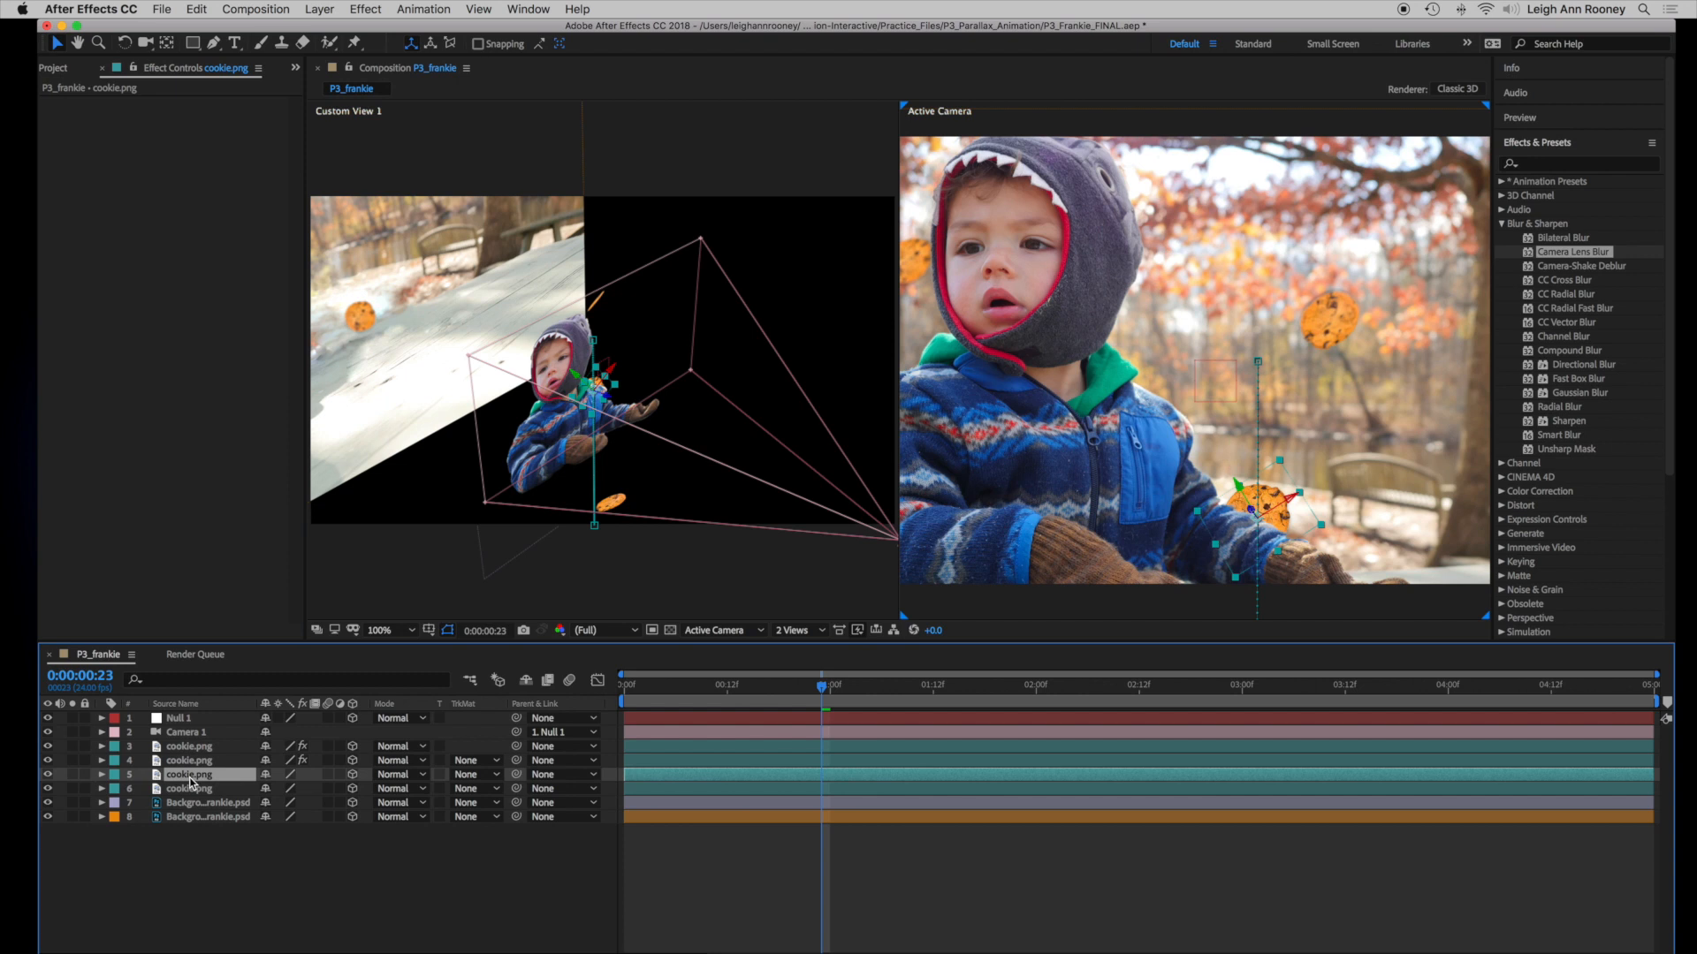
key("super+alt+shift+e")
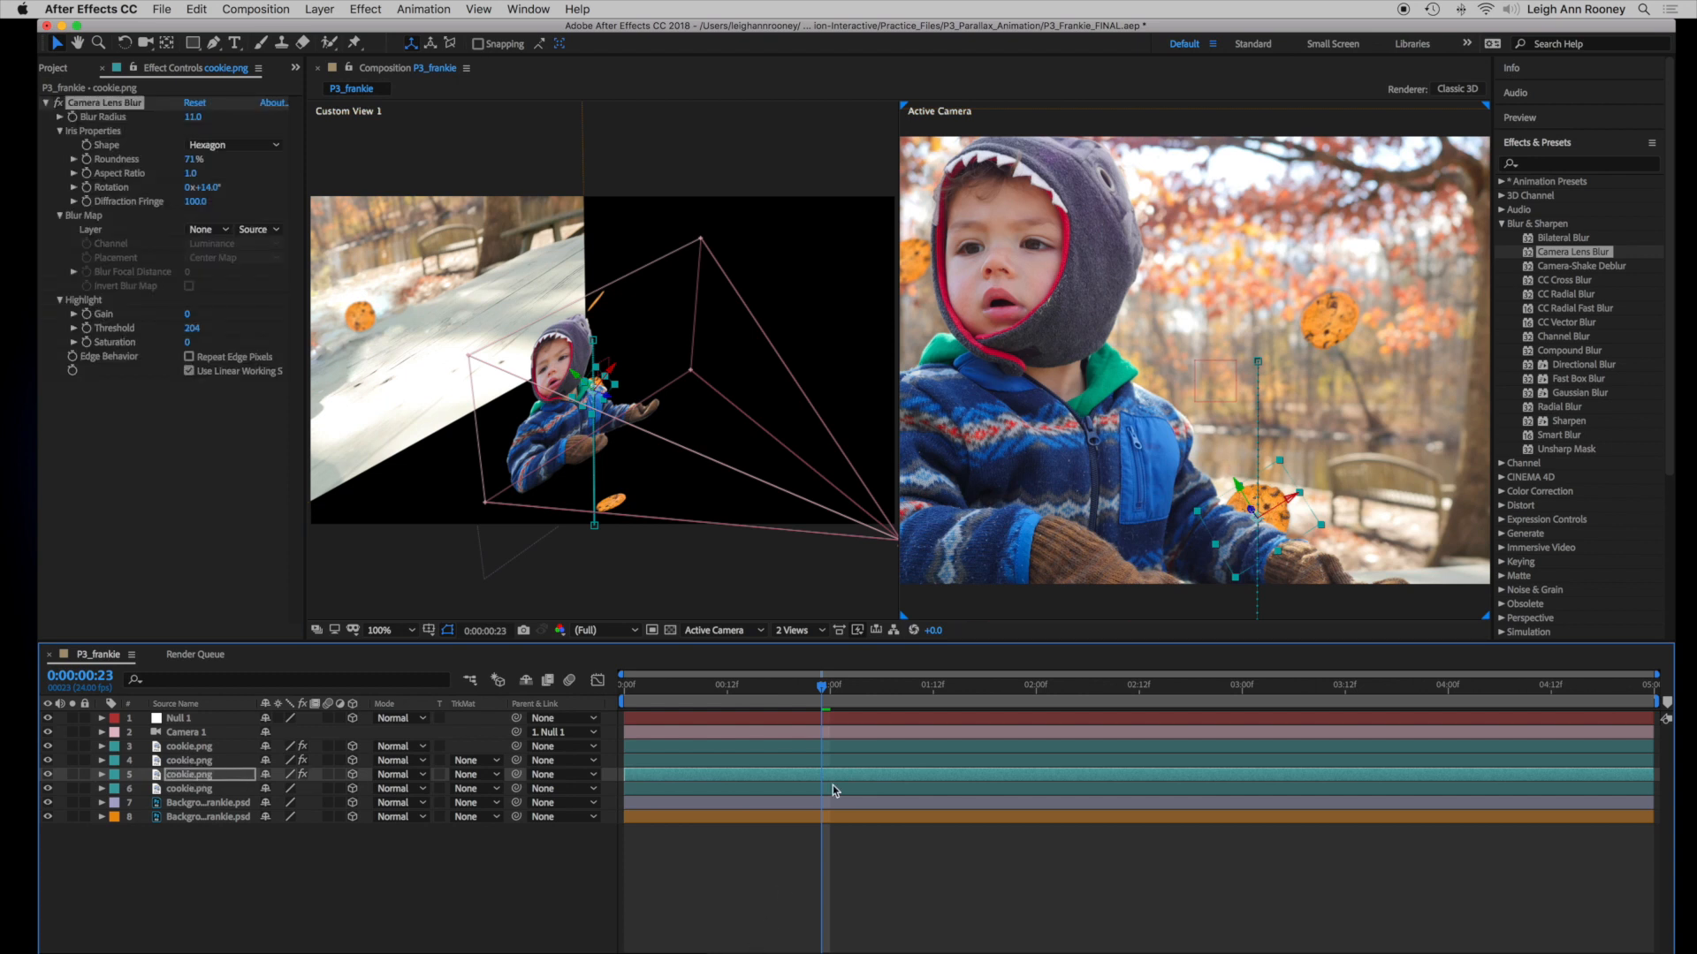
left_click_drag(826, 684, 686, 698)
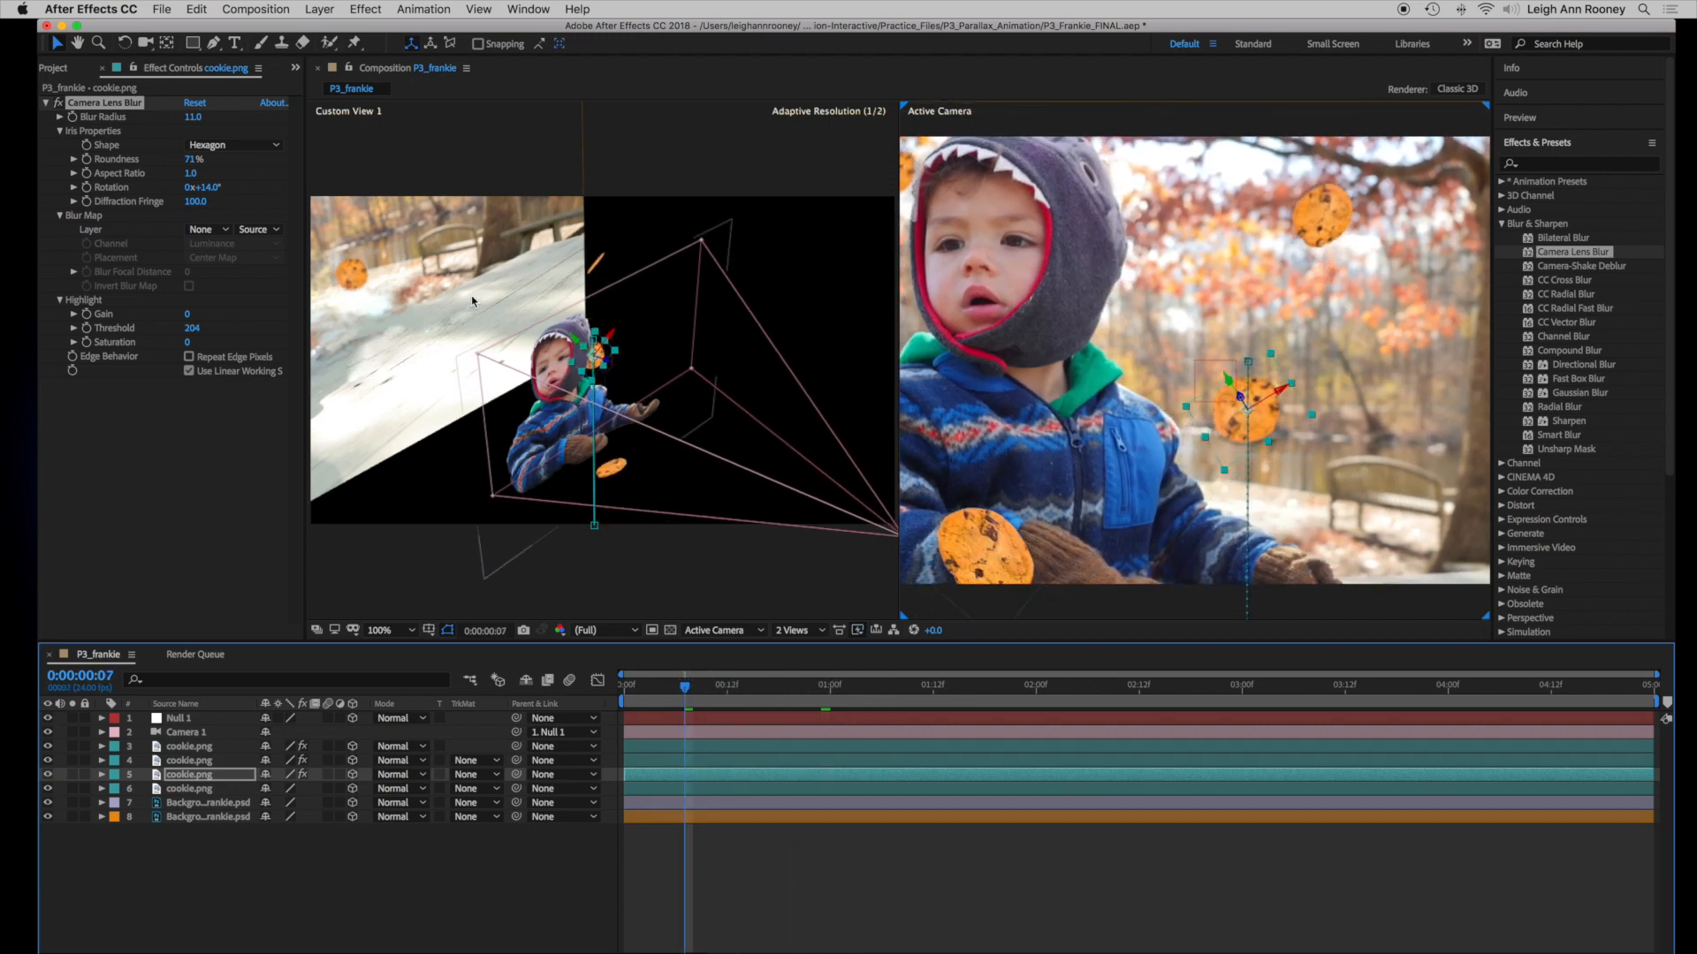
left_click_drag(191, 116, 166, 118)
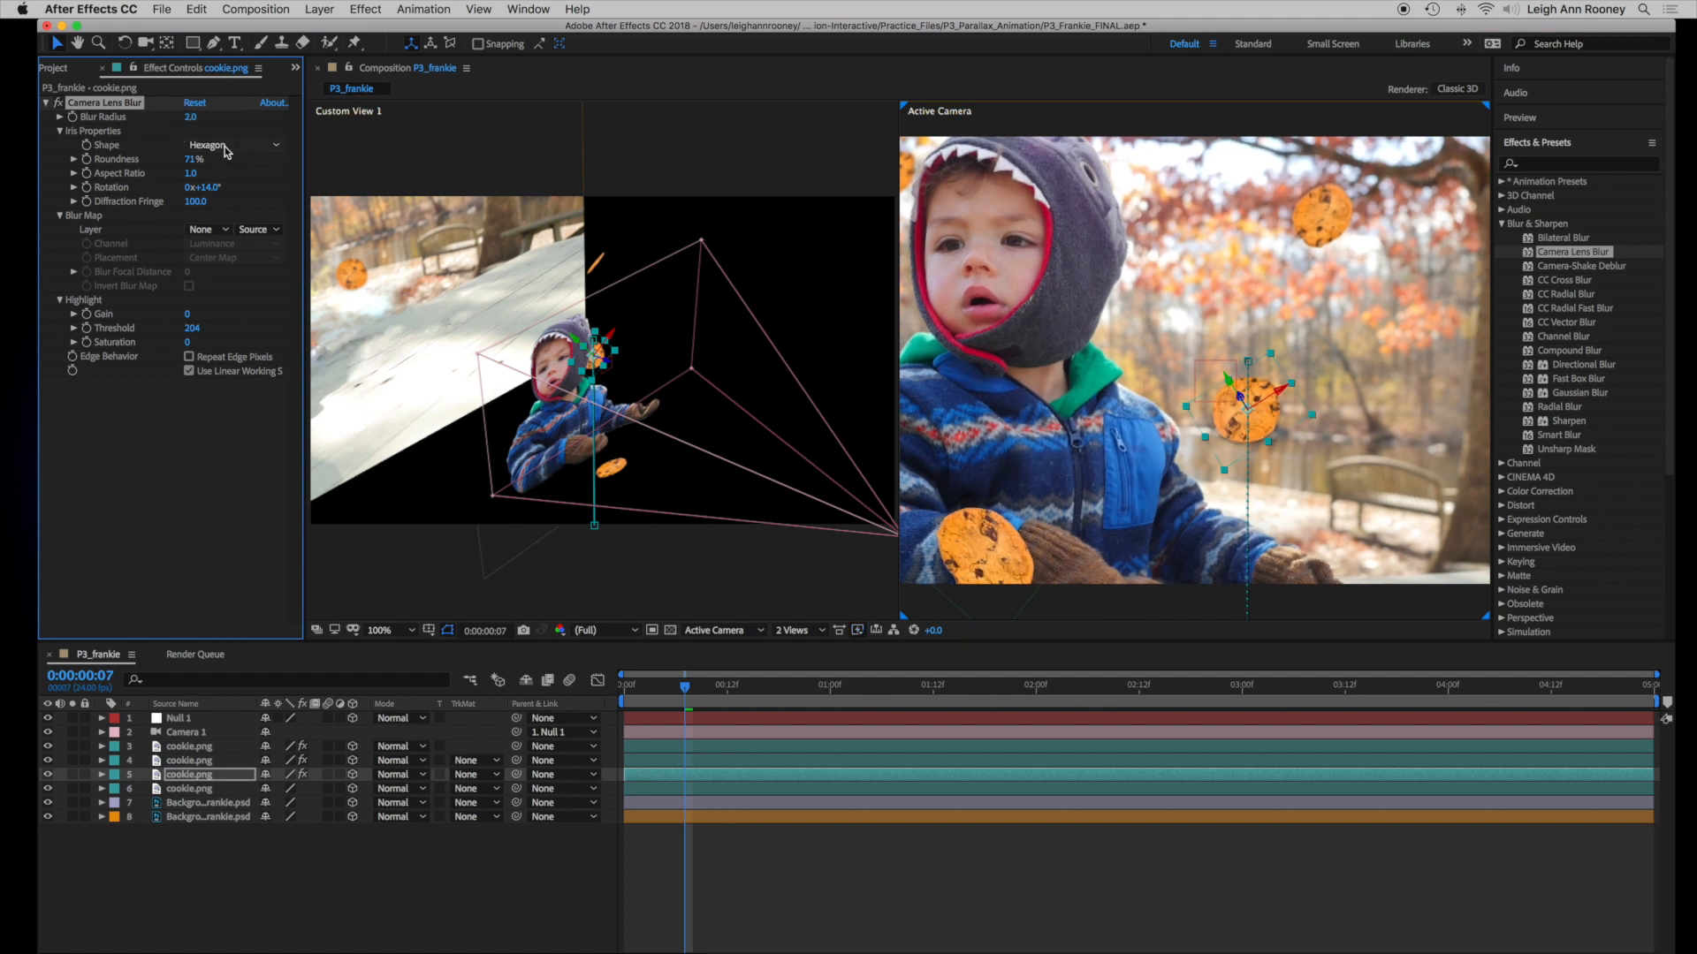
left_click(189, 117)
type("5")
key("Return")
Paste the lens blur onto the nearest cookie, layer 6, and set its Blur Radius to 3
left_click(212, 787)
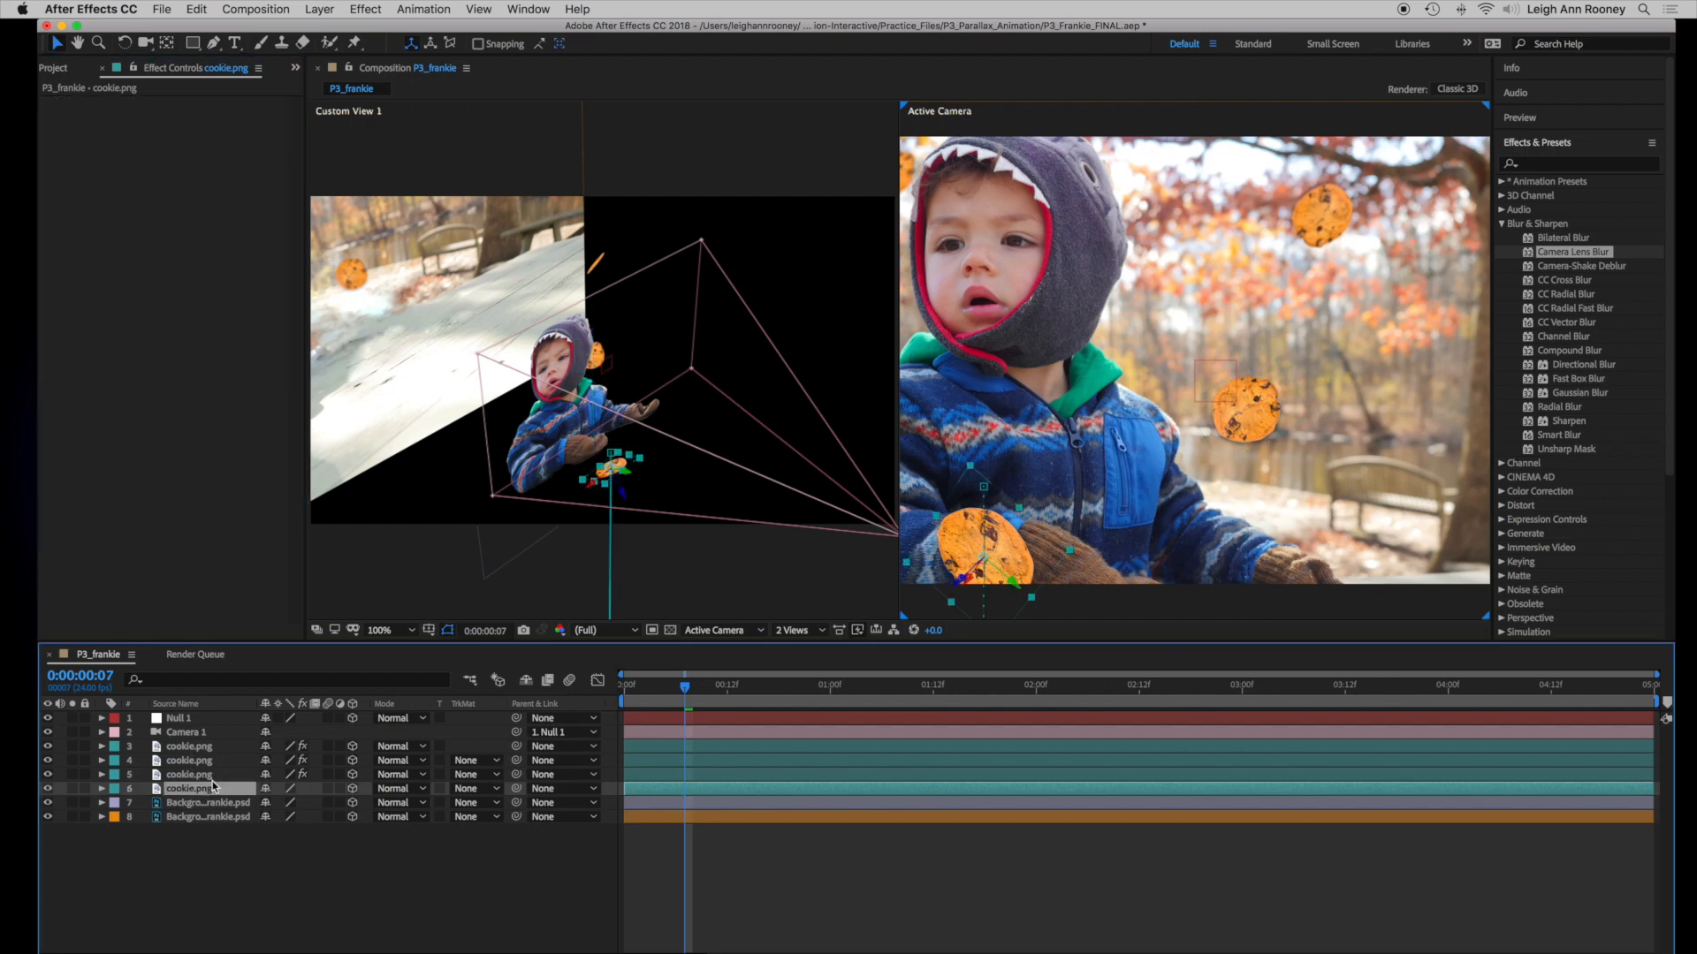
key("super+v")
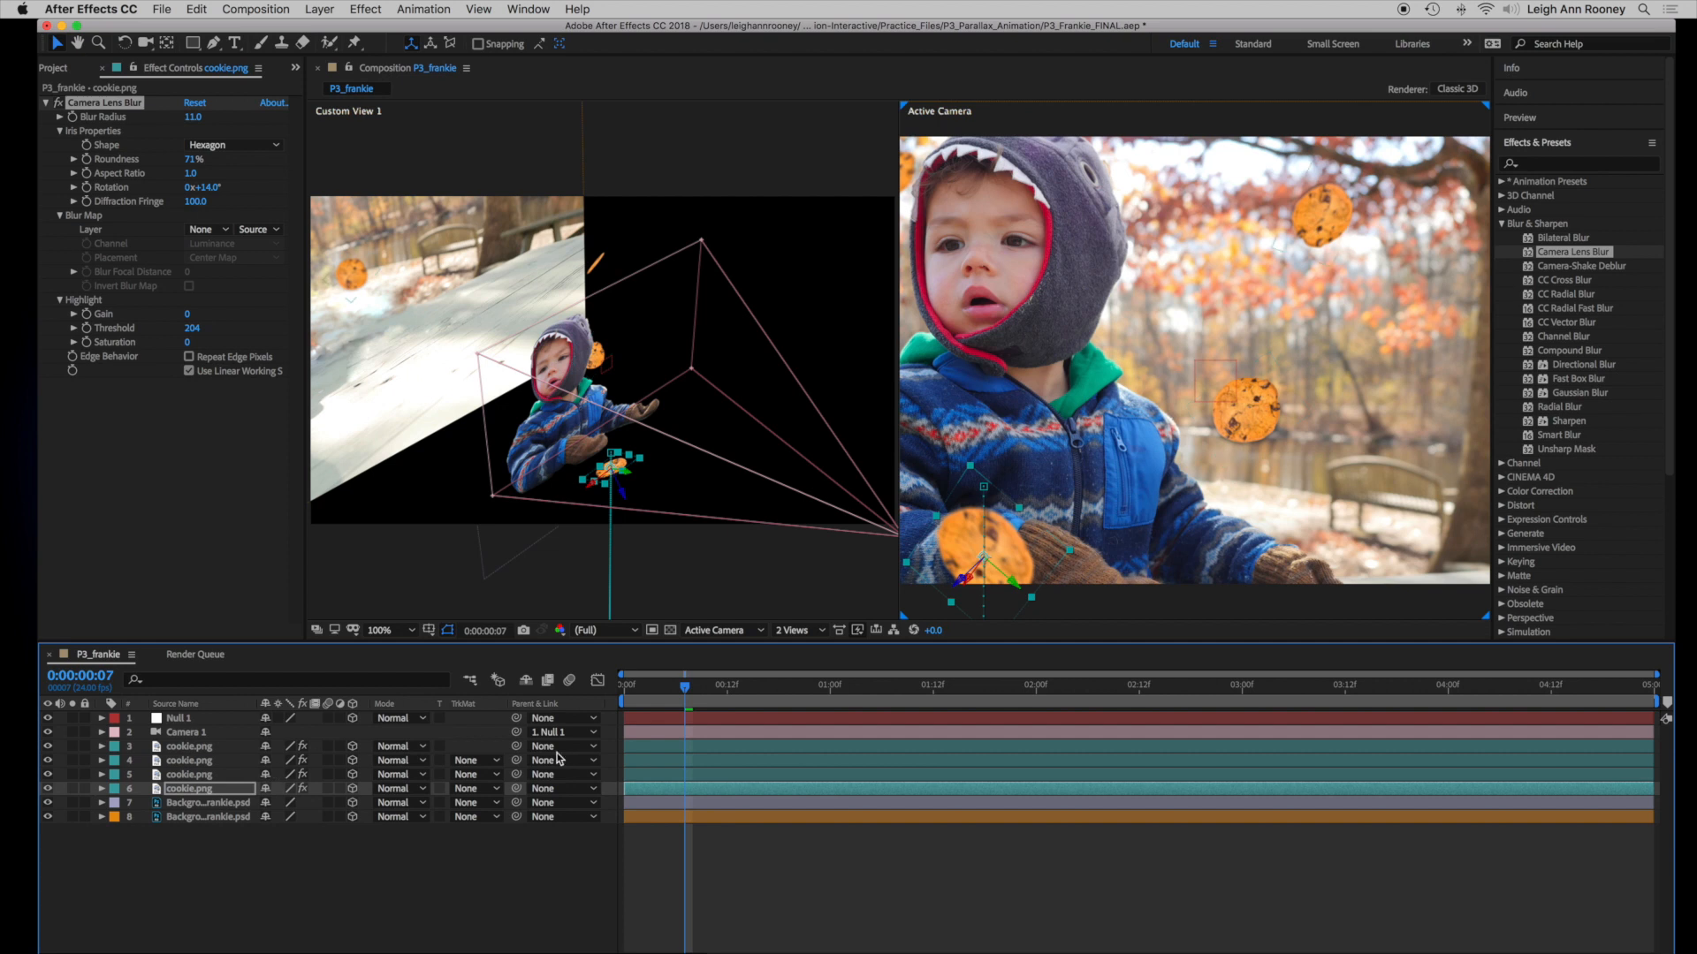
left_click(193, 117)
type("3")
key("Return")
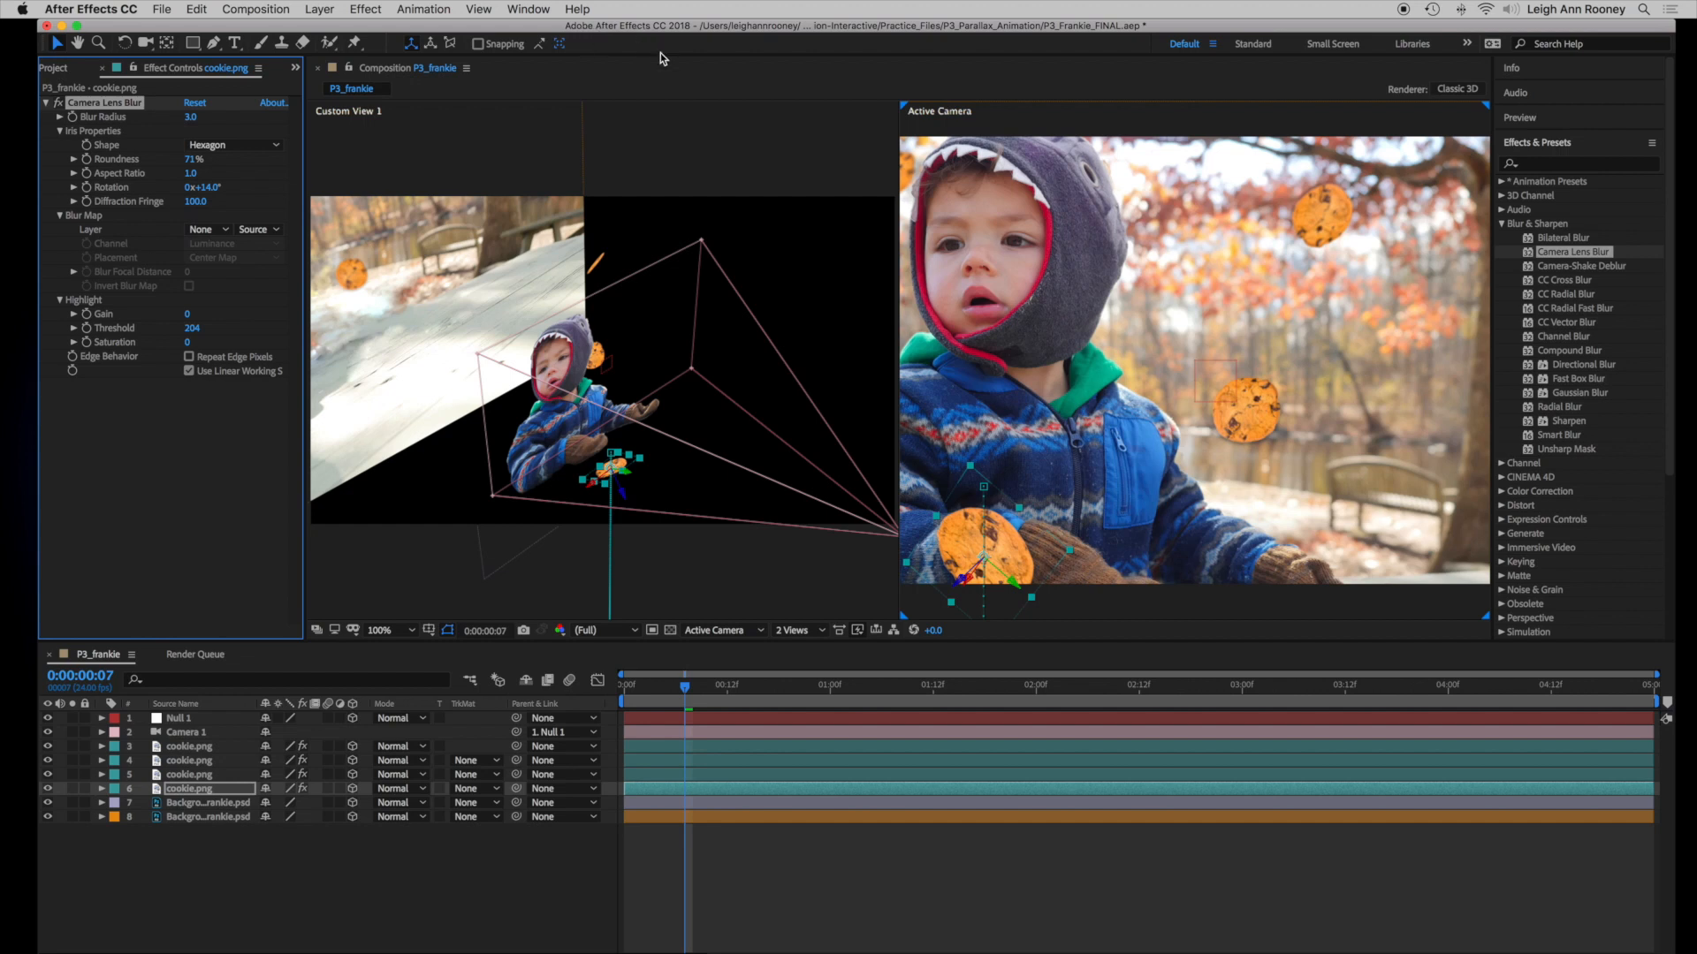
Export the composition to the Adobe Media Encoder queue and return to the After Effects window
left_click(160, 9)
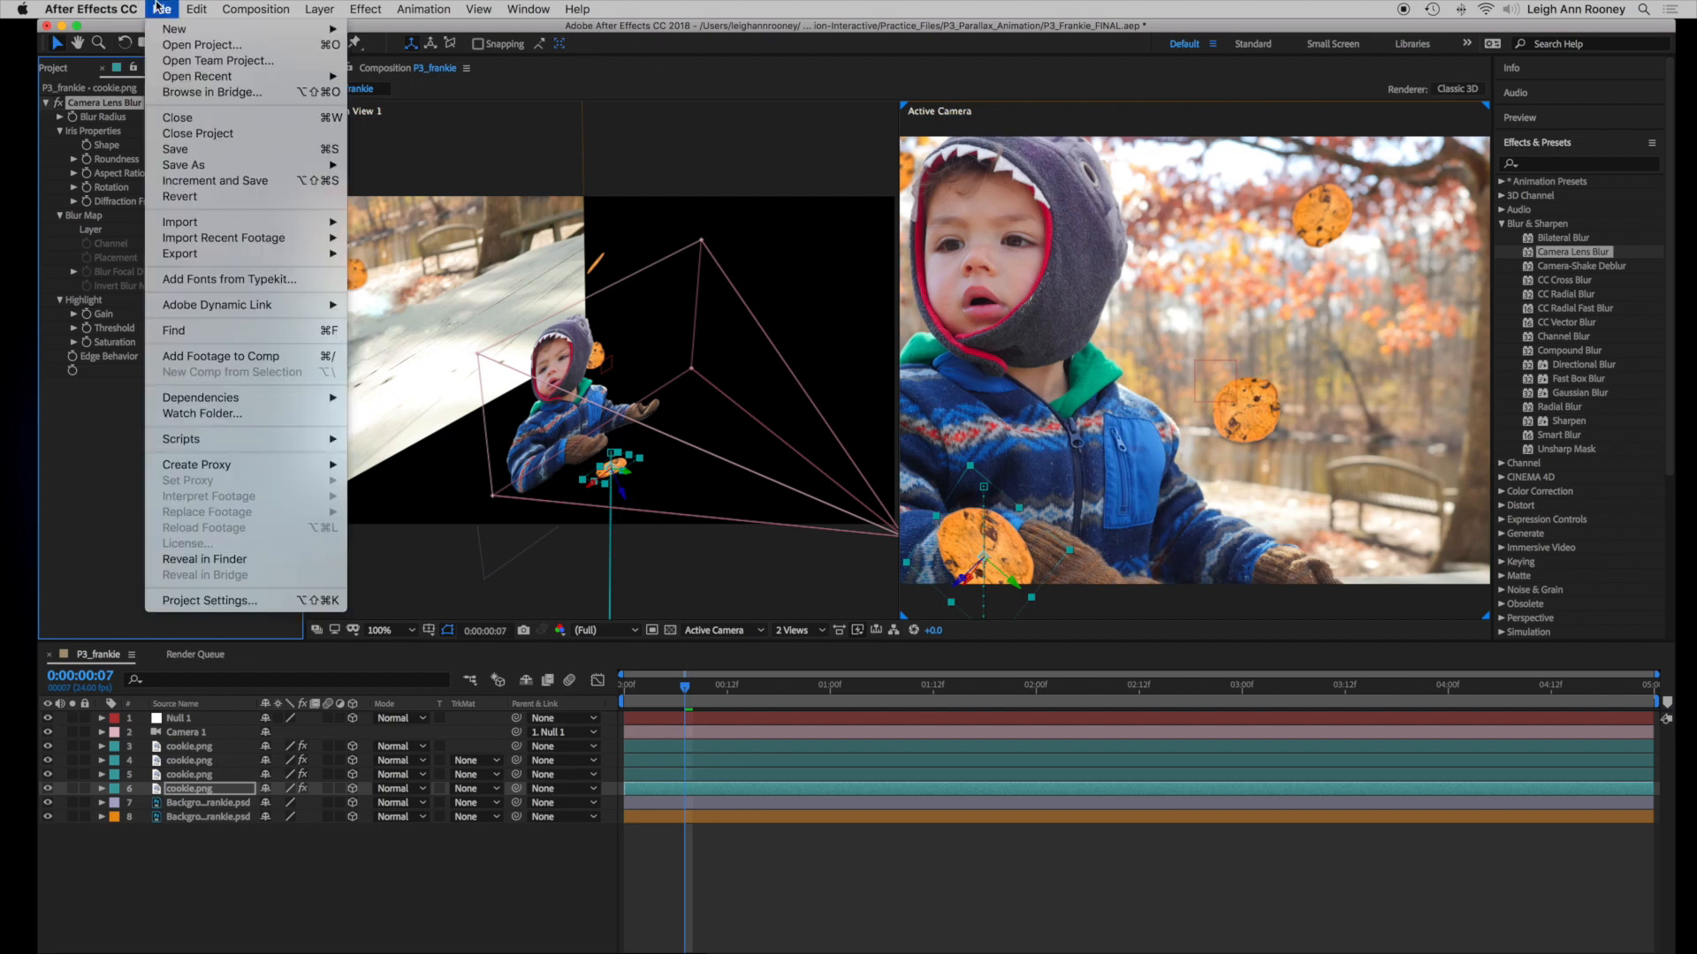
mouse_move(301, 254)
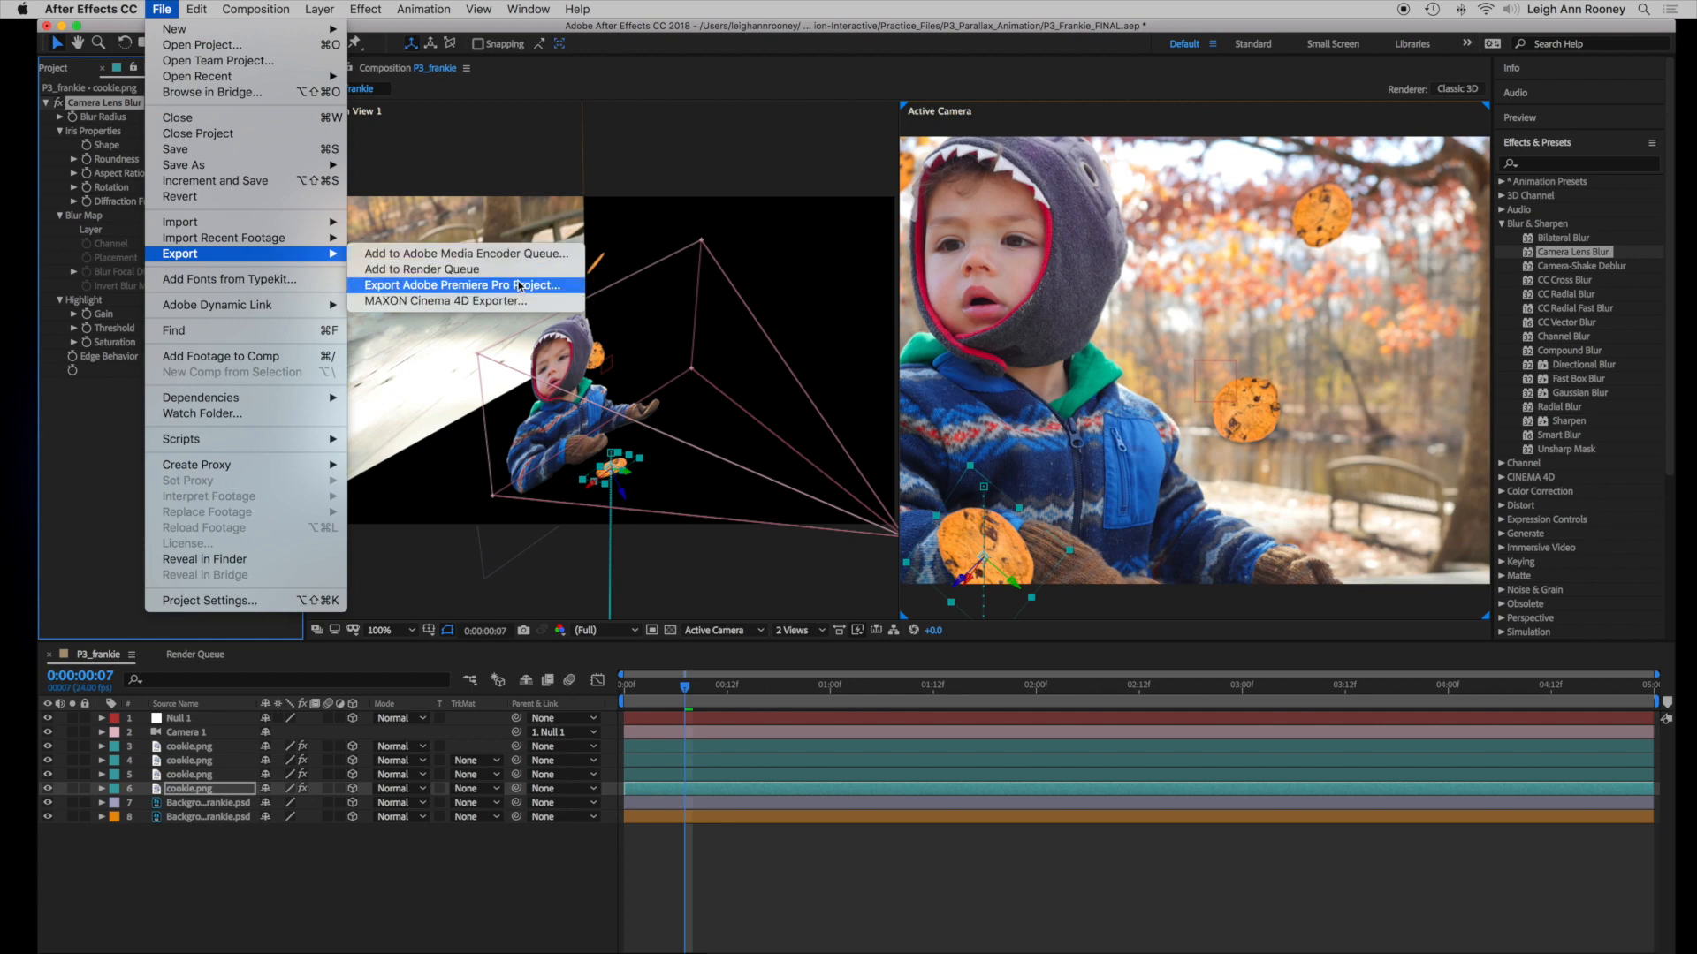
left_click(530, 254)
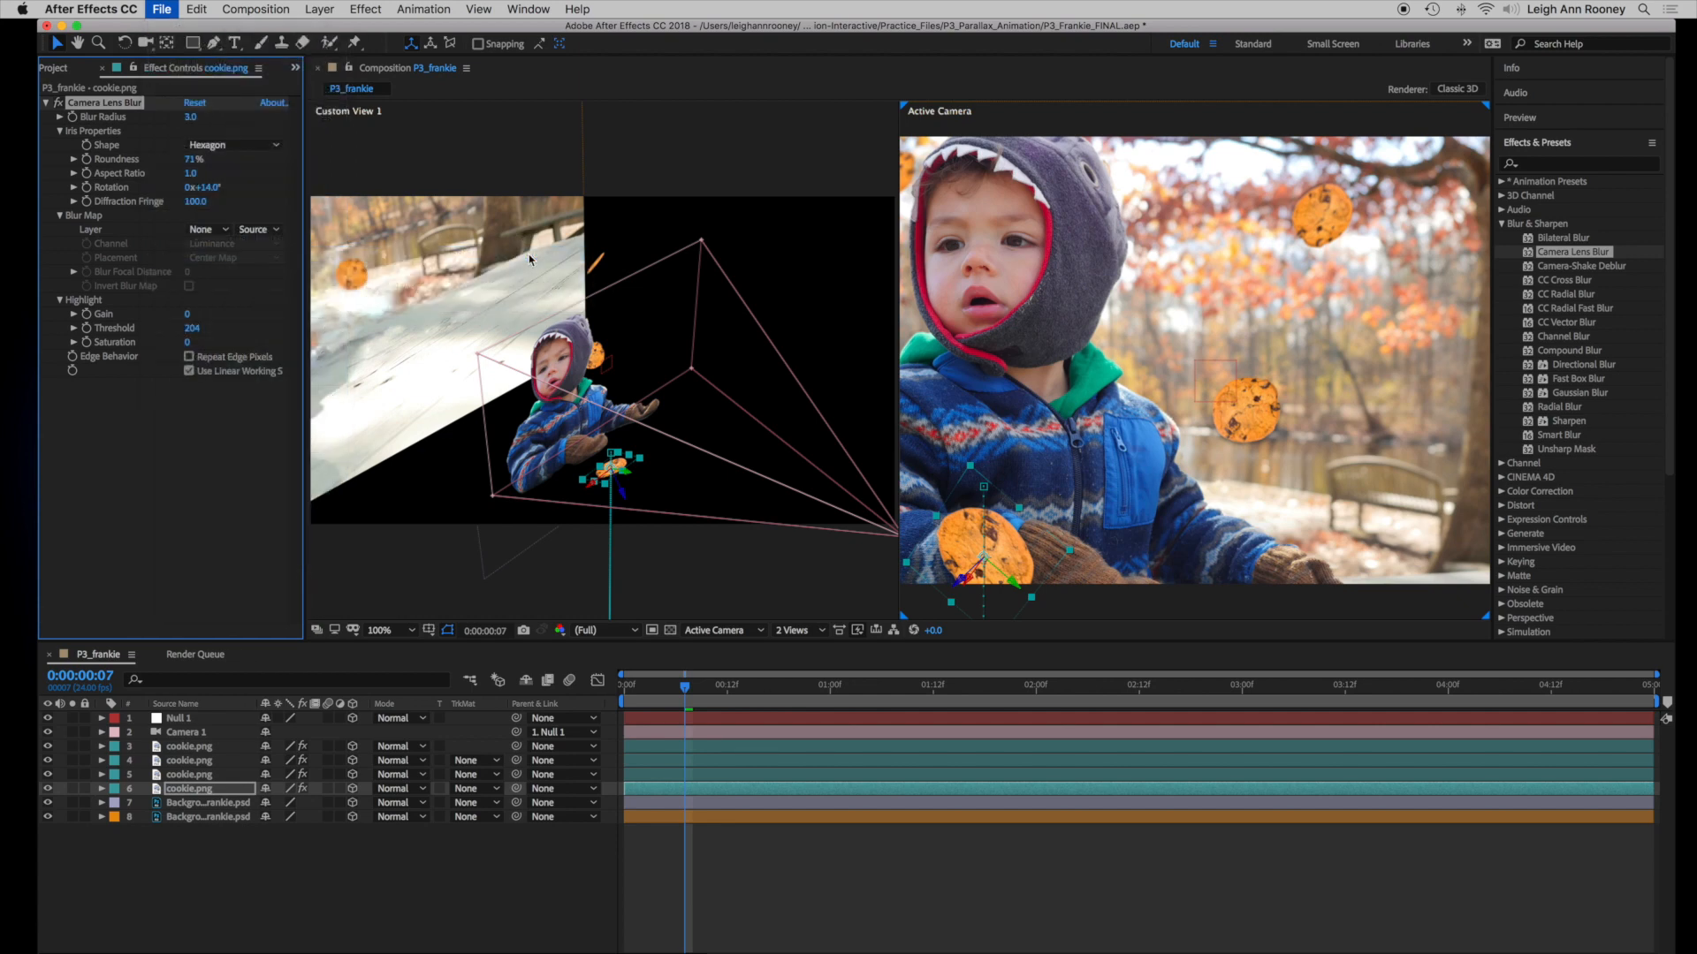
mouse_move(3, 662)
key("super+Tab")
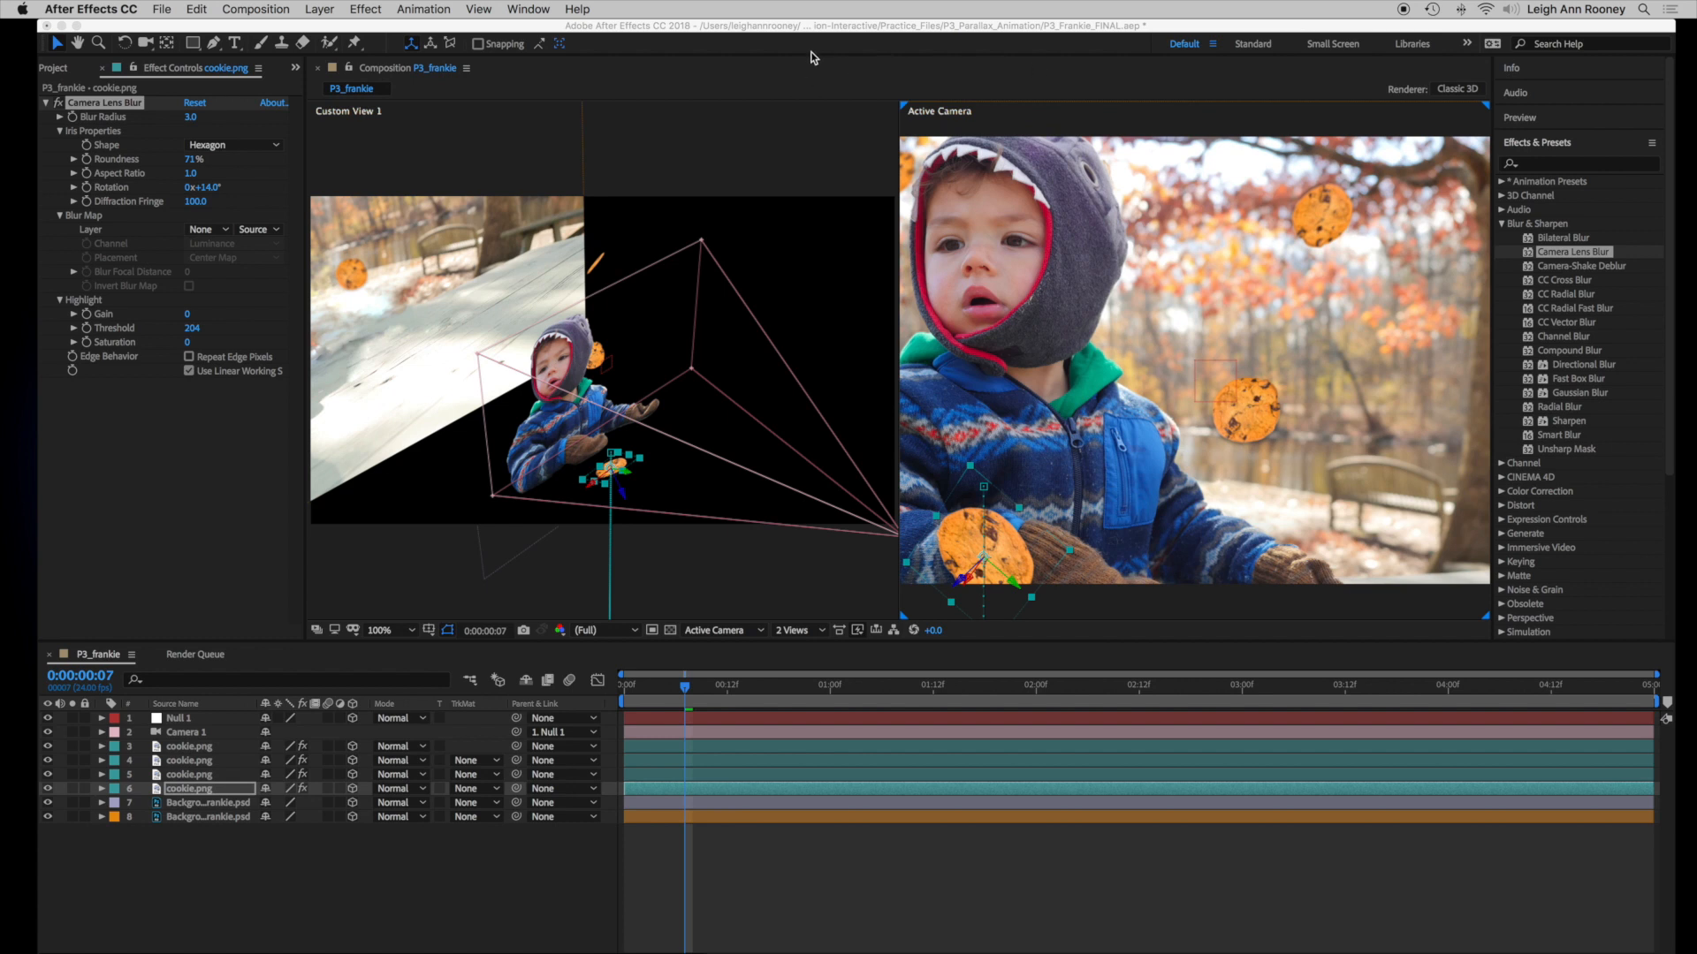
left_click(813, 27)
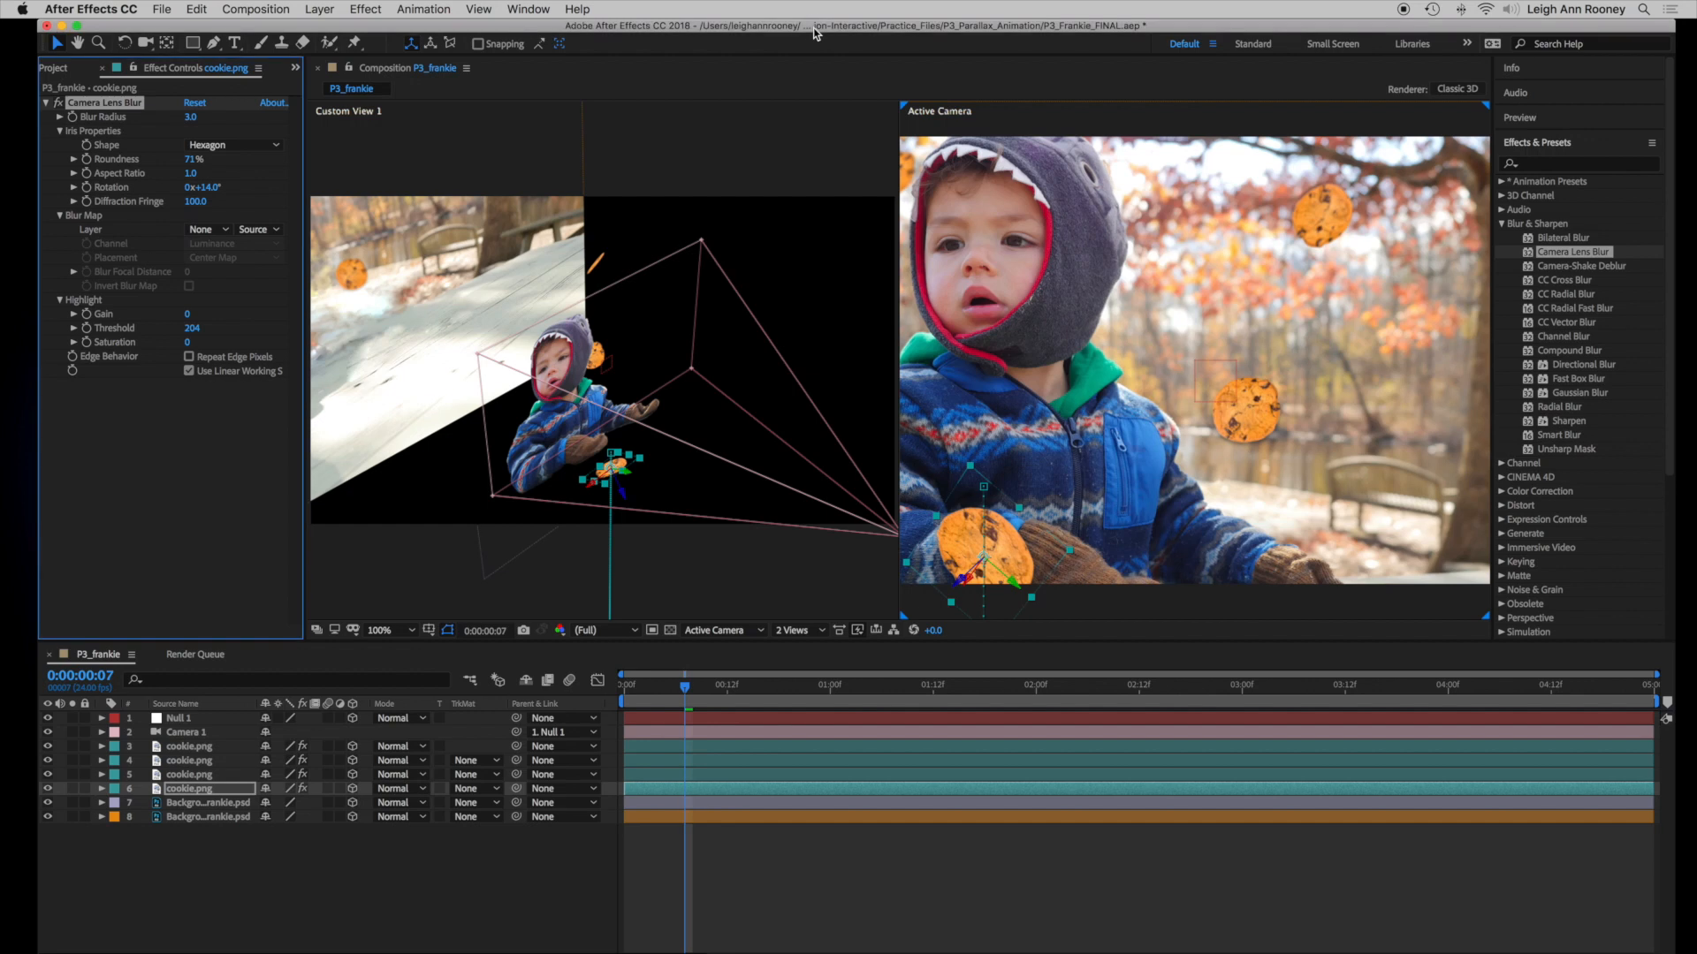